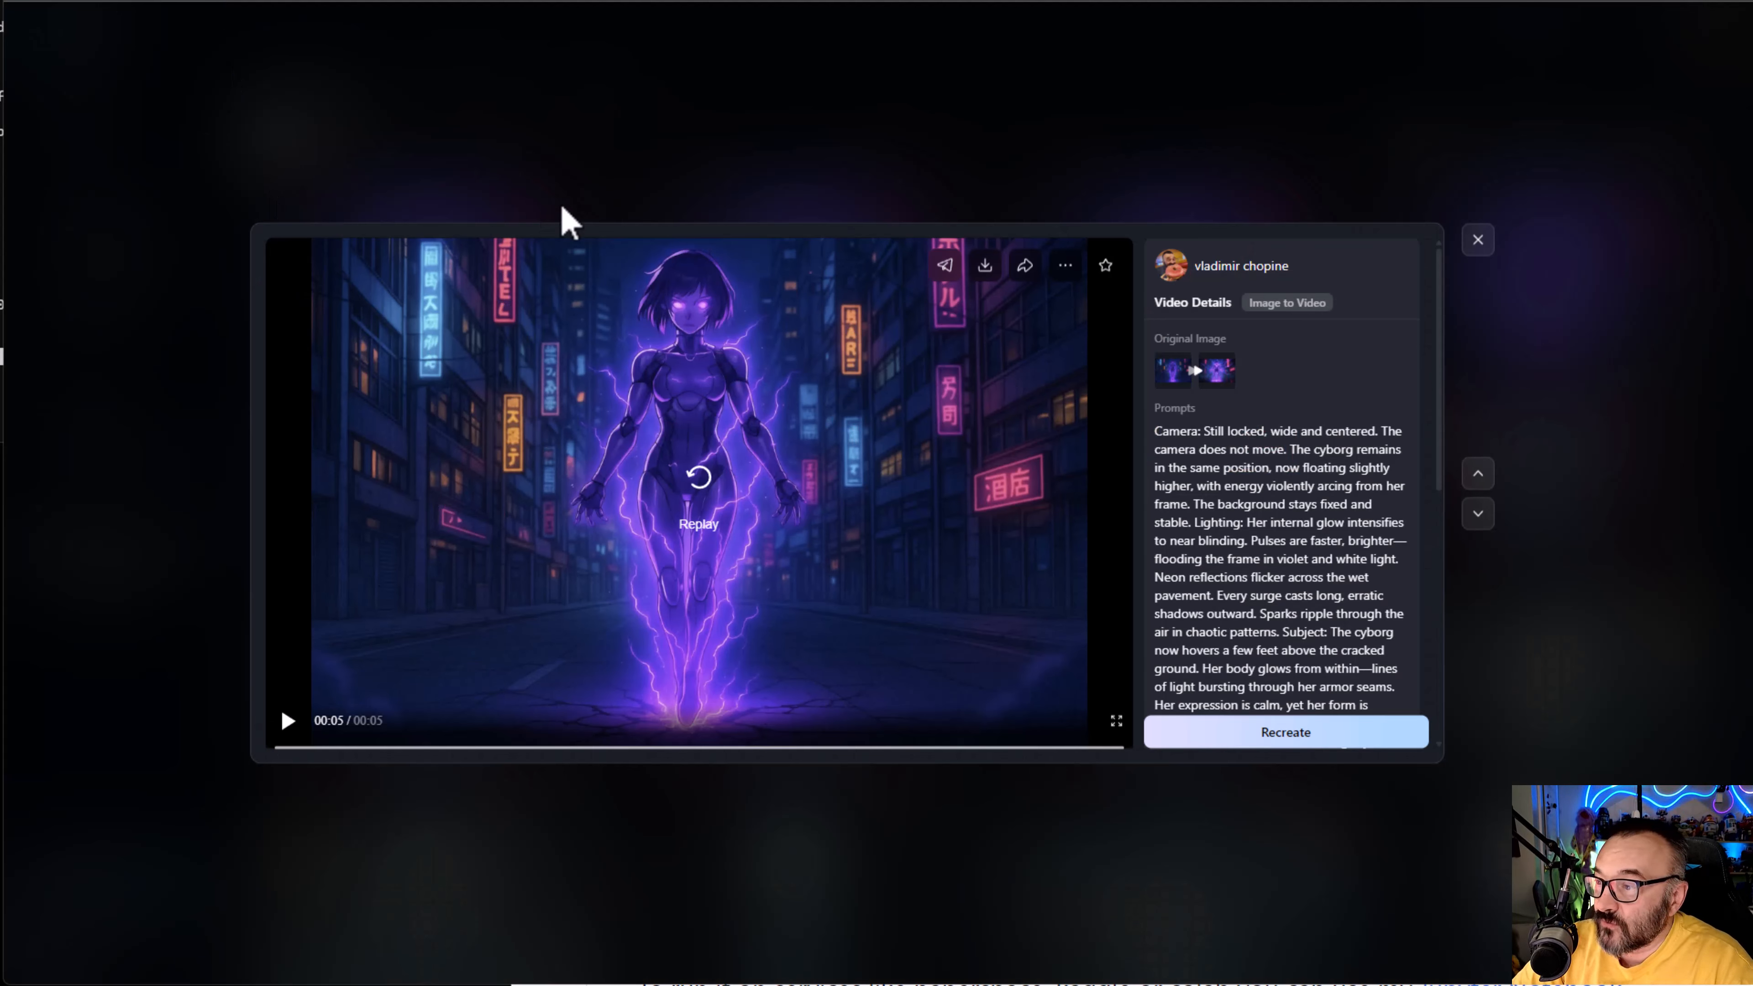
Replay the generated video of the glowing cyborg in the neon street
{"action": "left_click", "coordinate": [723, 503]}
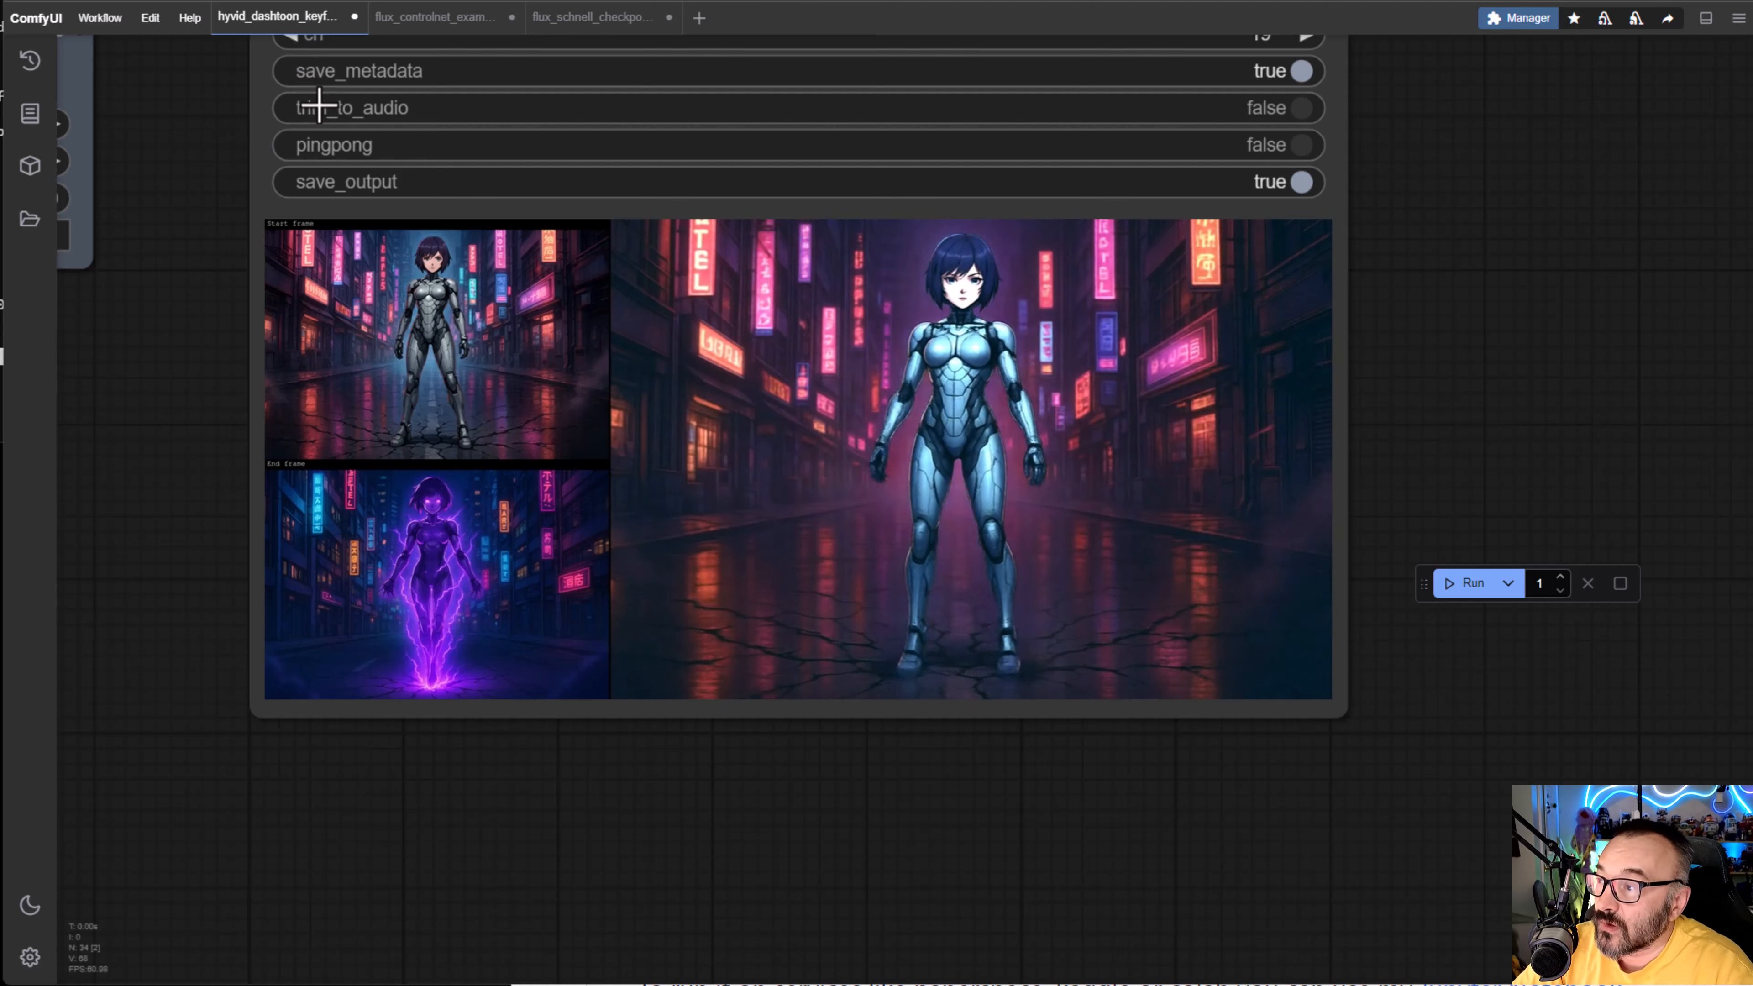
Switch to the flux_schnell checkpoint workflow and survey its whole node graph, including the saved bottle image
{"action": "left_click", "coordinate": [578, 30]}
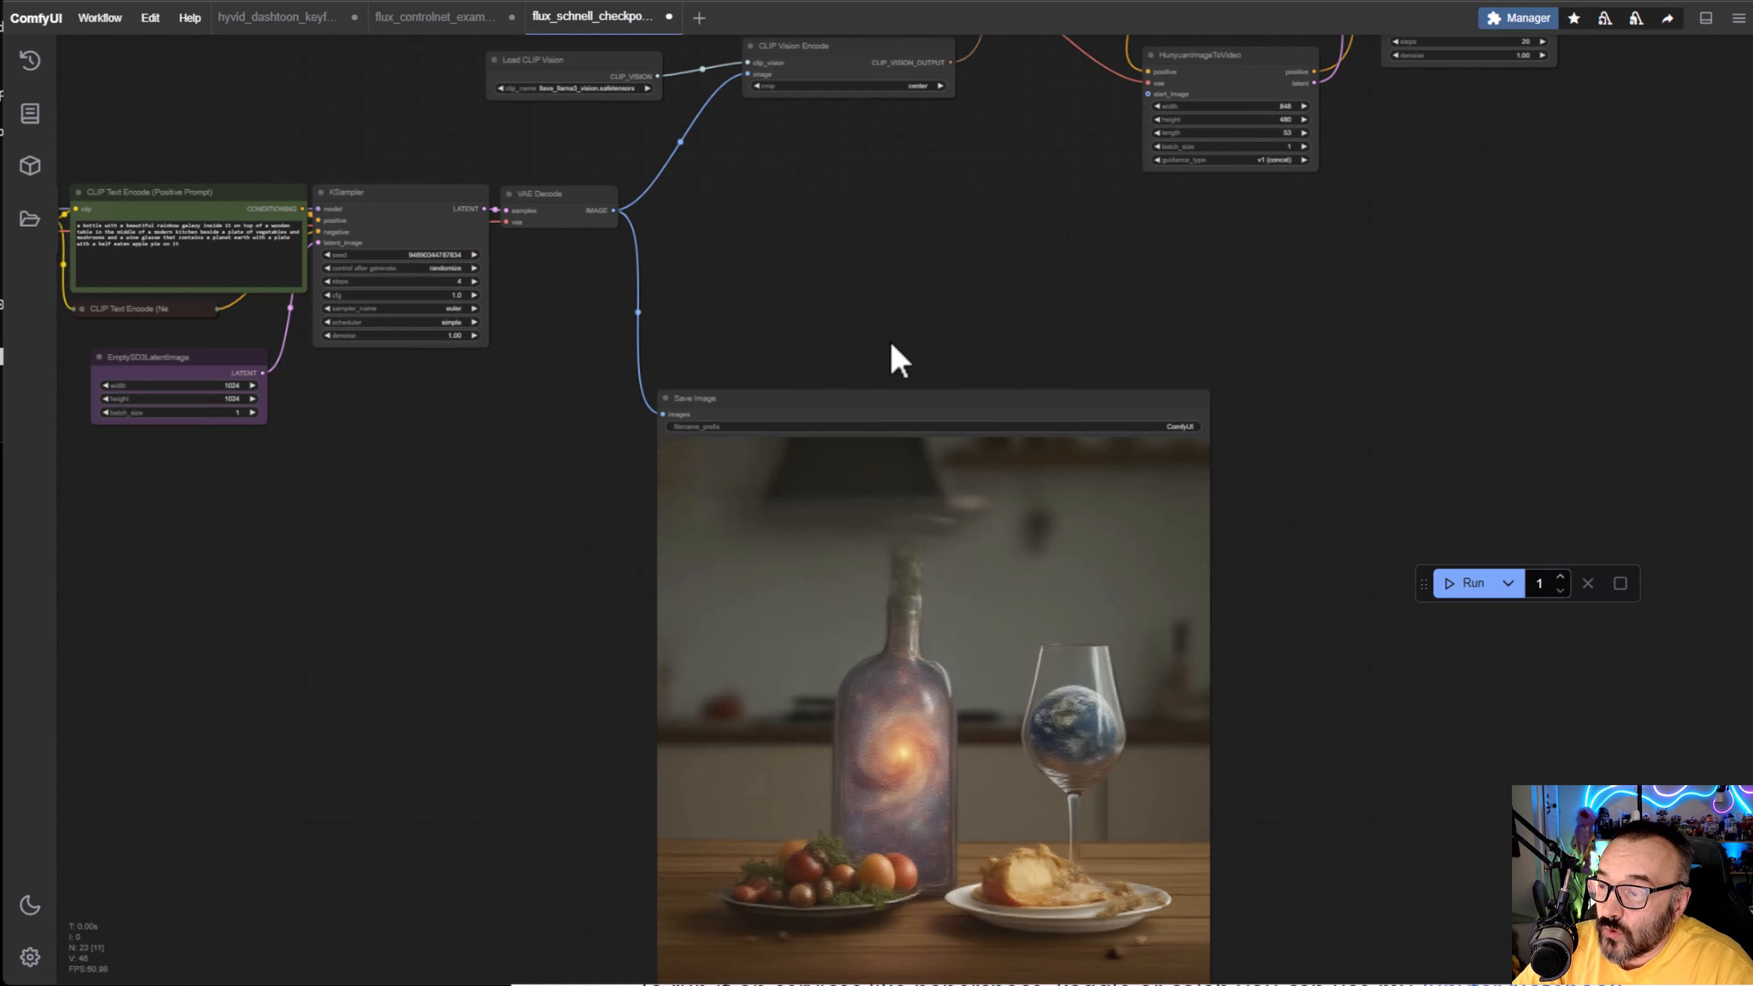
{"action": "scroll", "coordinate": [438, 548], "scroll_direction": "down", "scroll_amount": 5}
{"action": "left_click_drag", "start_coordinate": [938, 393], "coordinate": [861, 470]}
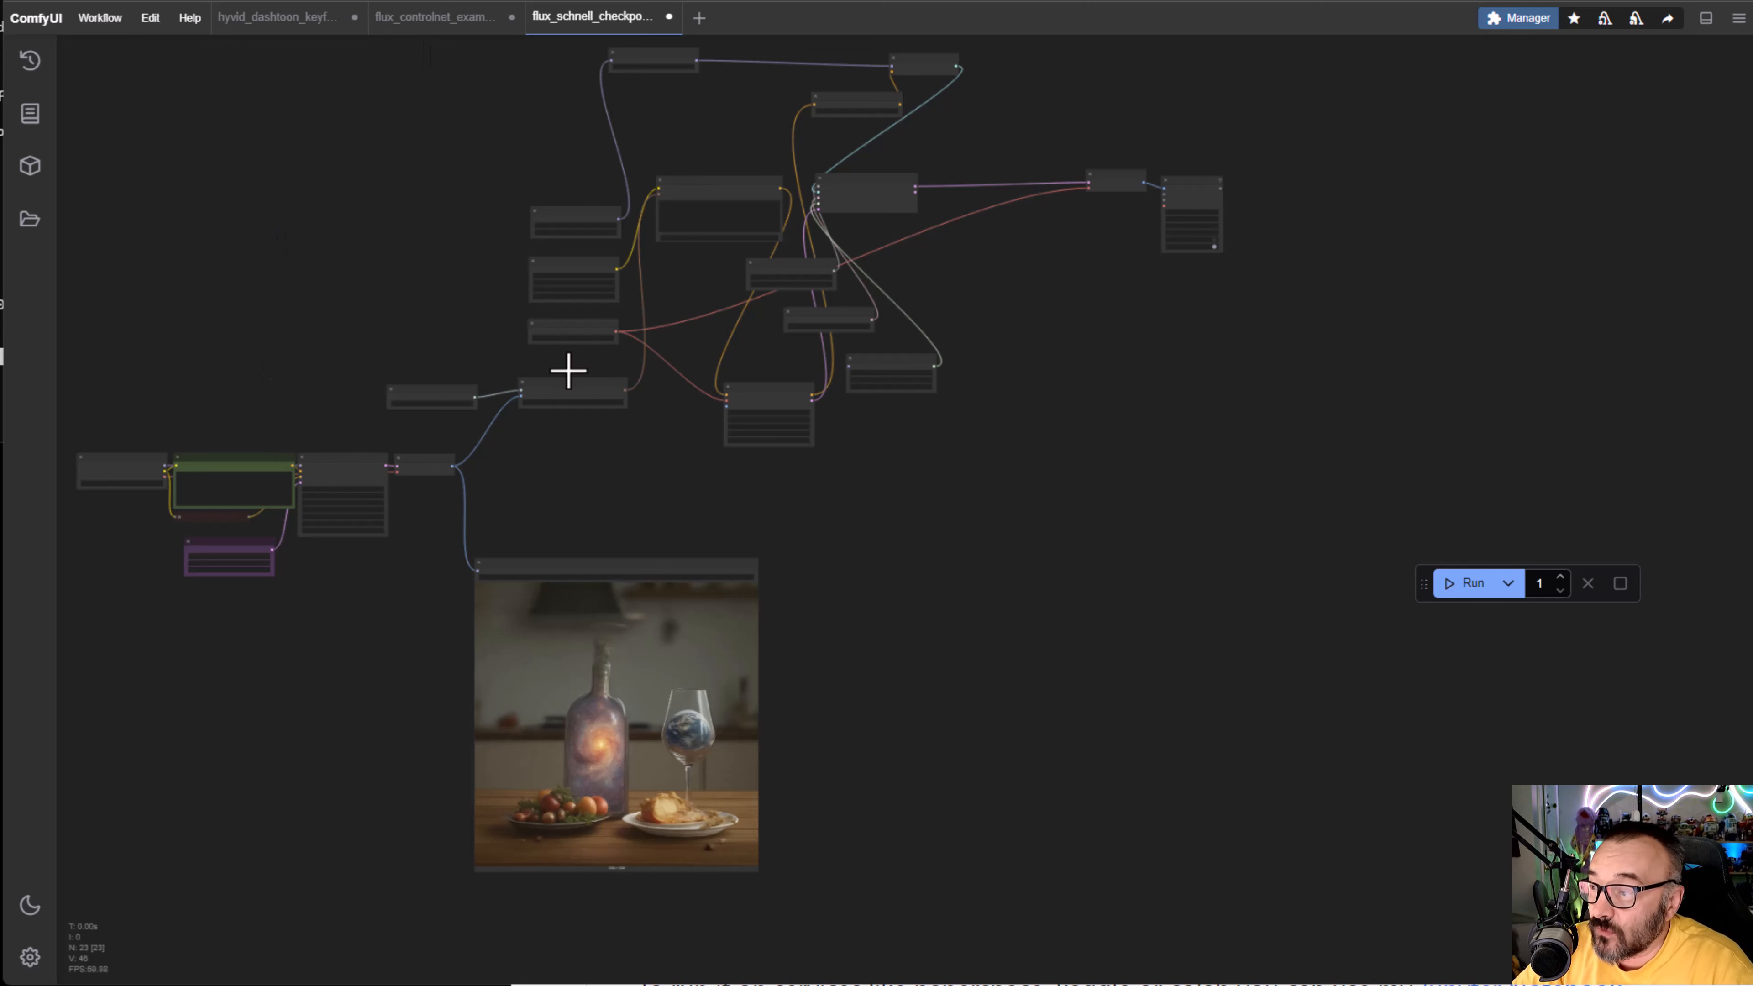
{"action": "scroll", "coordinate": [931, 430], "scroll_direction": "up", "scroll_amount": 2}
{"action": "left_click_drag", "start_coordinate": [585, 472], "coordinate": [1045, 439]}
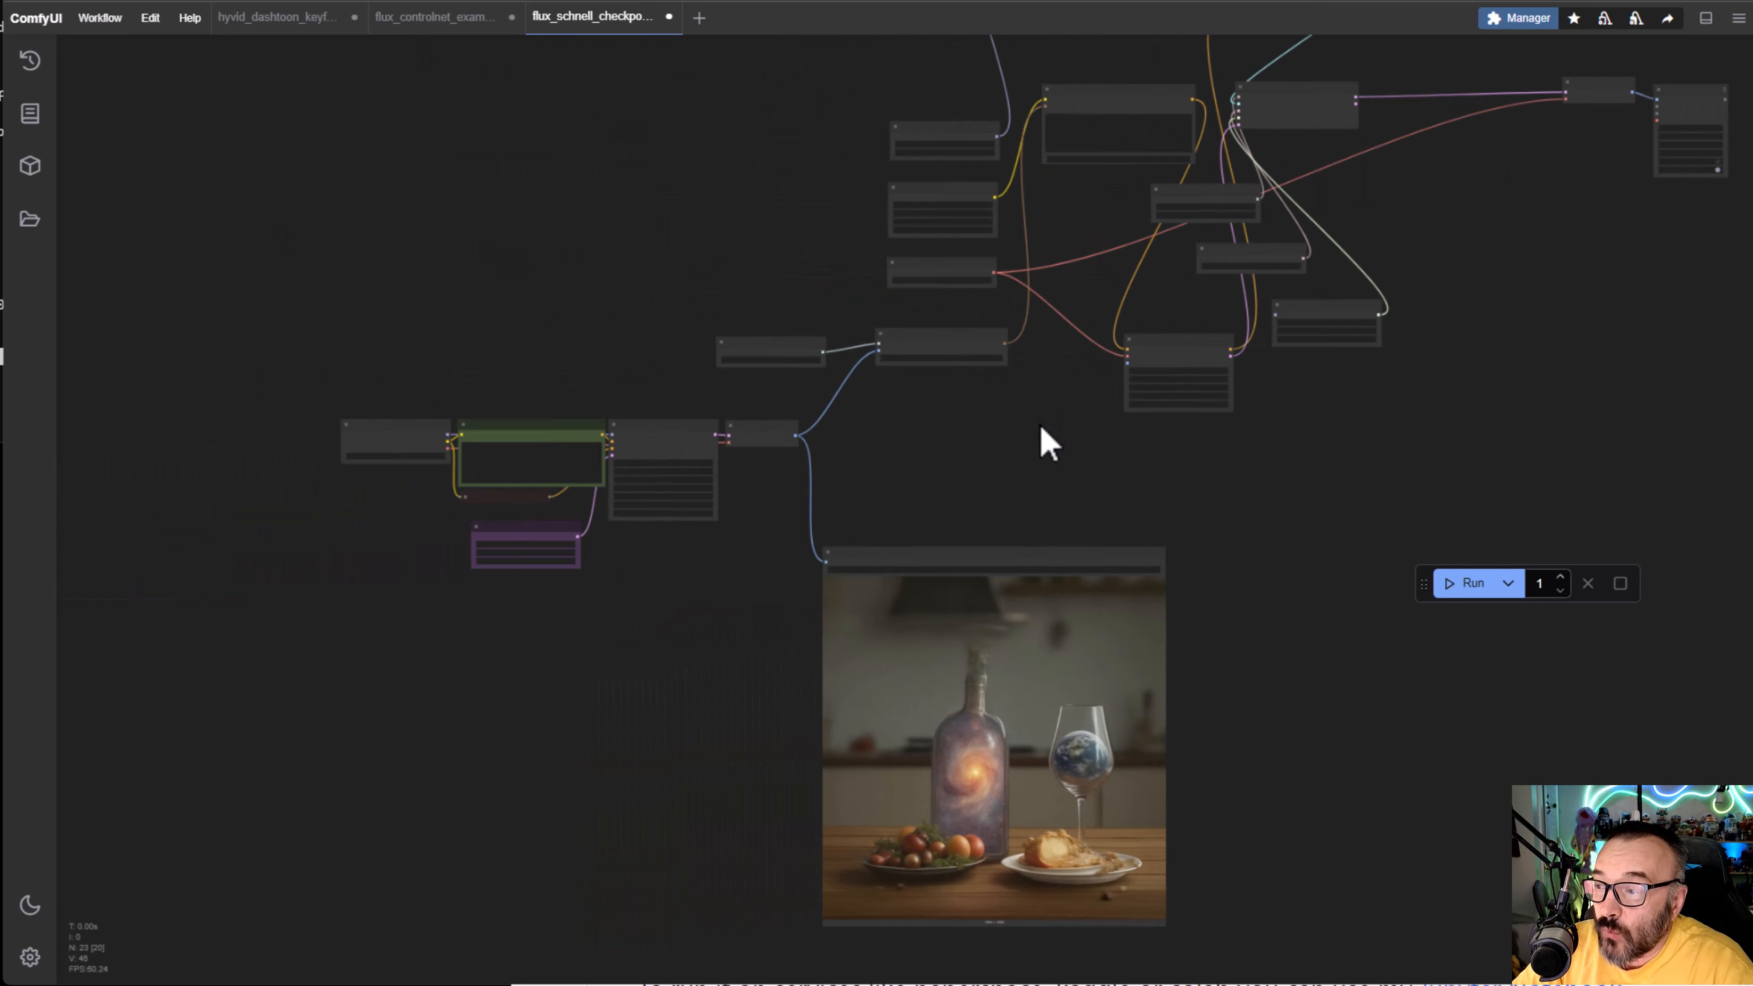
{"action": "scroll", "coordinate": [571, 513], "scroll_direction": "up", "scroll_amount": 10}
{"action": "scroll", "coordinate": [1285, 435], "scroll_direction": "down", "scroll_amount": 7}
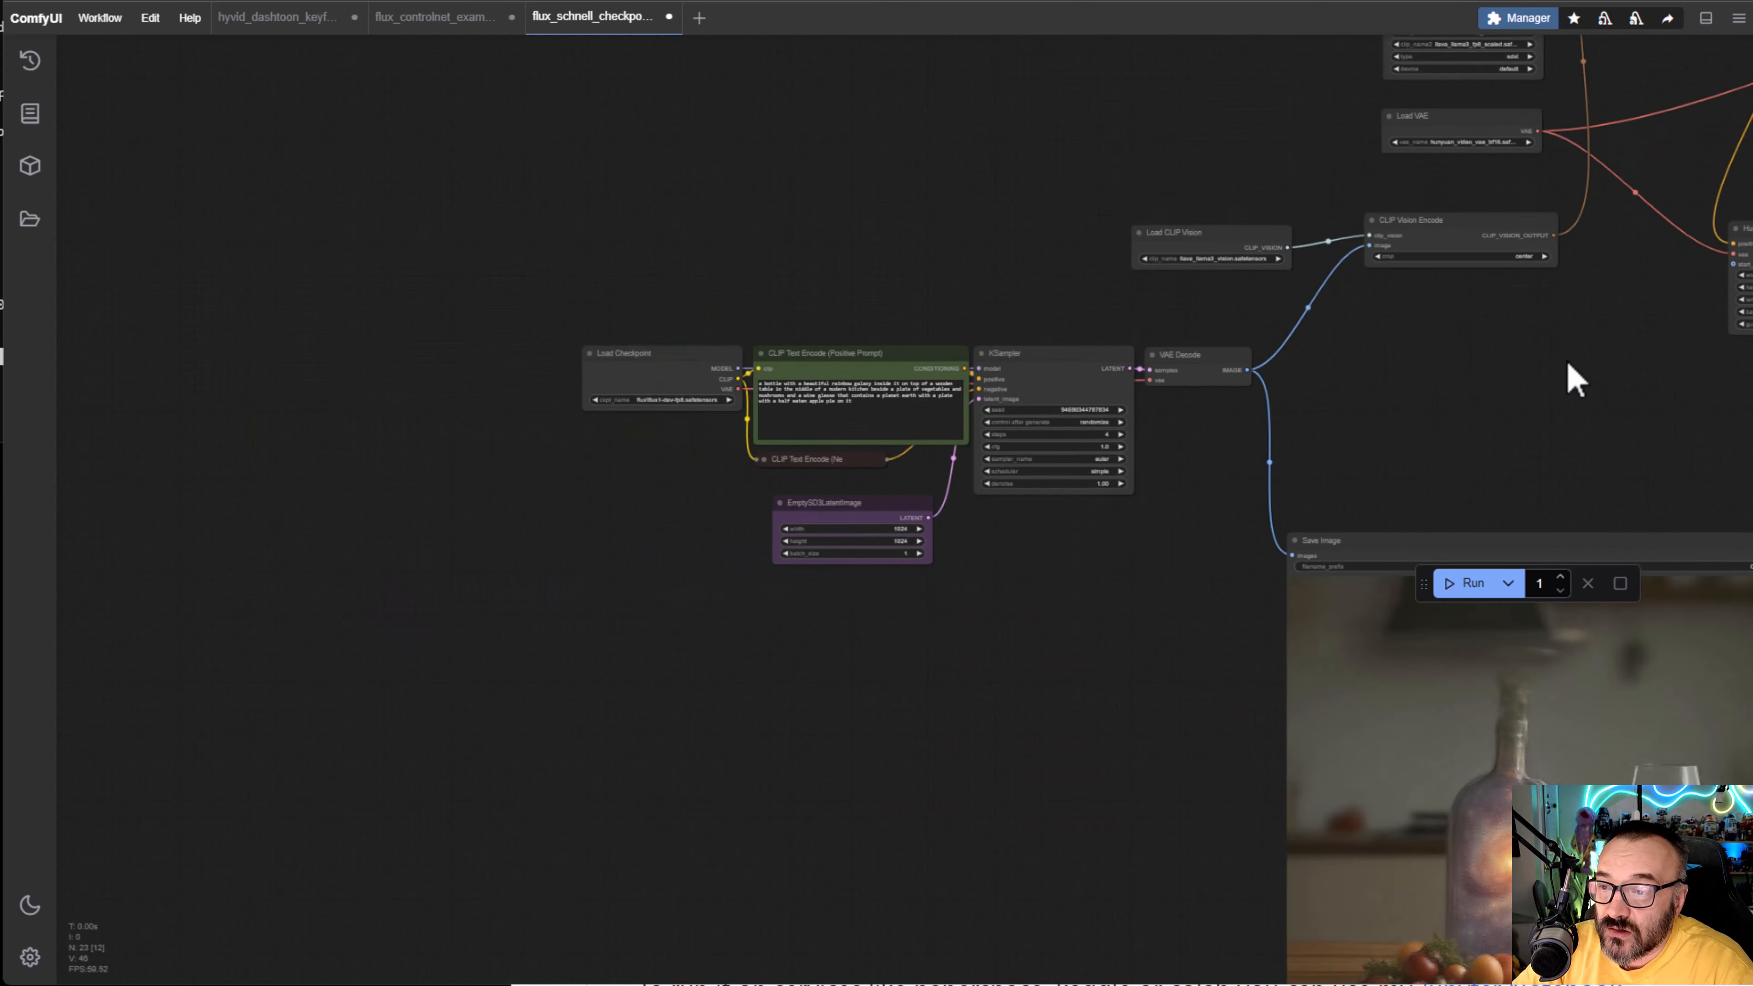
Examine the Hunyuan image-to-video nodes from the model loaders through SamplerCustomAdvanced to Video Combine
{"action": "left_click_drag", "start_coordinate": [1471, 423], "coordinate": [384, 858]}
{"action": "scroll", "coordinate": [1060, 558], "scroll_direction": "up", "scroll_amount": 4}
{"action": "scroll", "coordinate": [1060, 558], "scroll_direction": "up", "scroll_amount": 1}
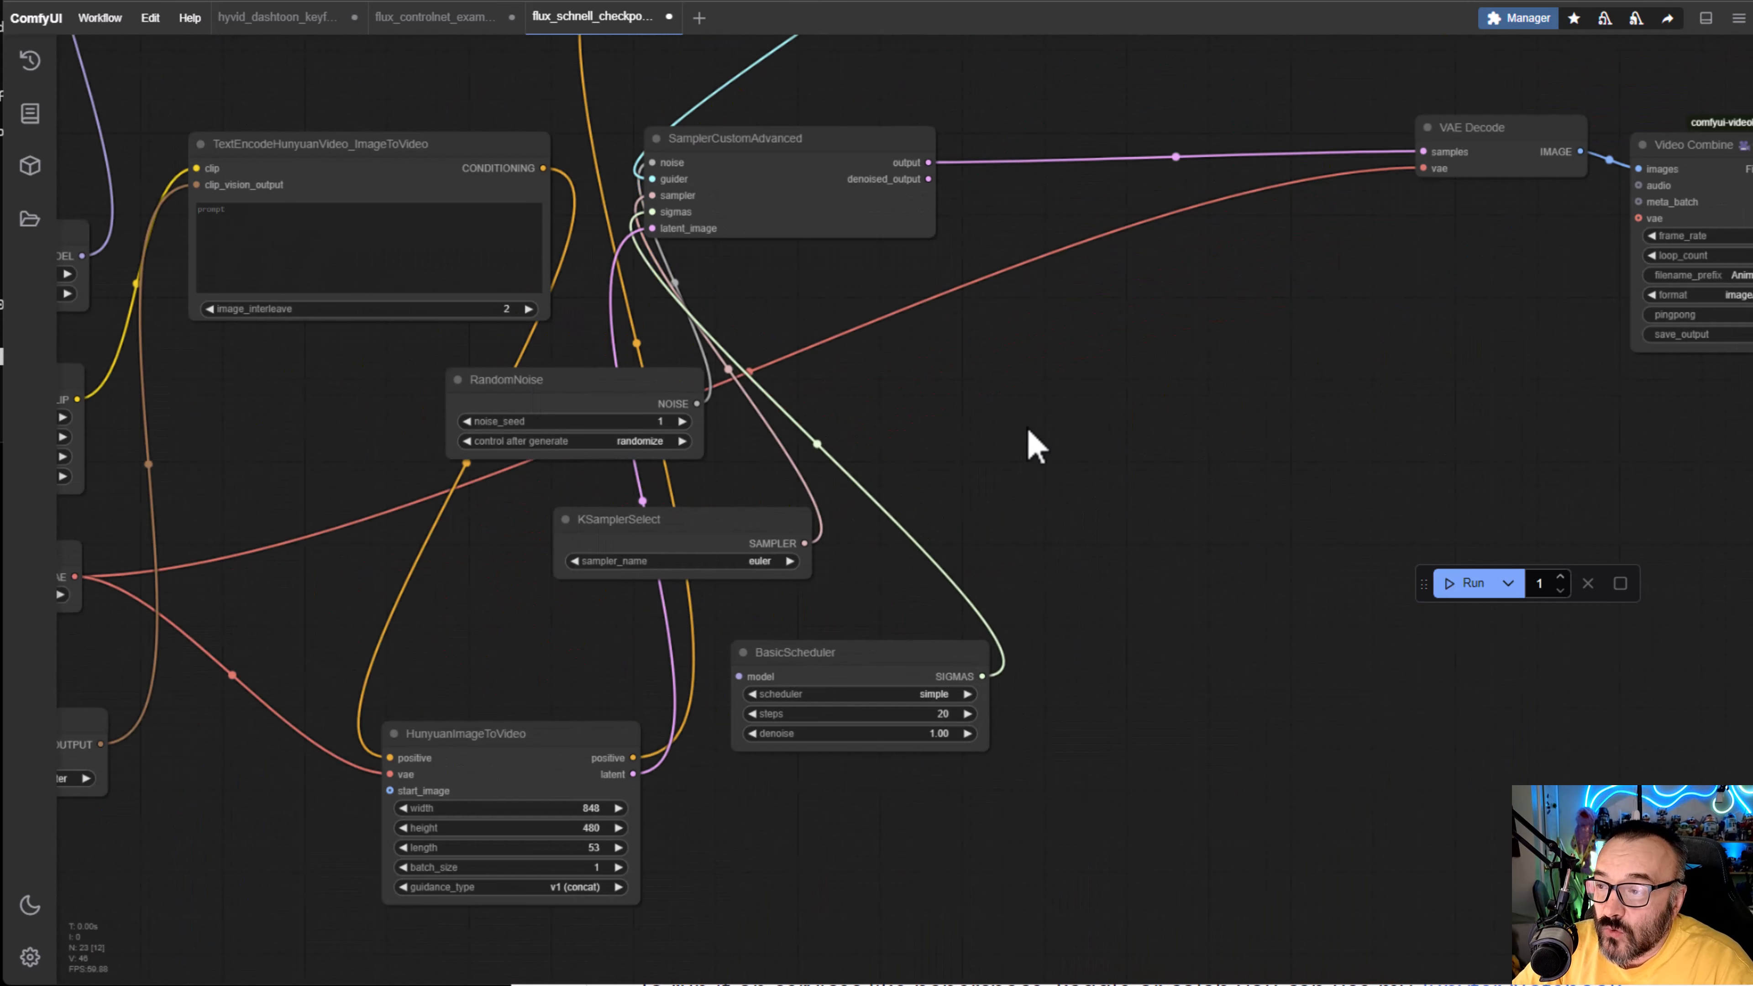
{"action": "scroll", "coordinate": [1349, 462], "scroll_direction": "down", "scroll_amount": 2}
{"action": "left_click_drag", "start_coordinate": [1155, 457], "coordinate": [1185, 489]}
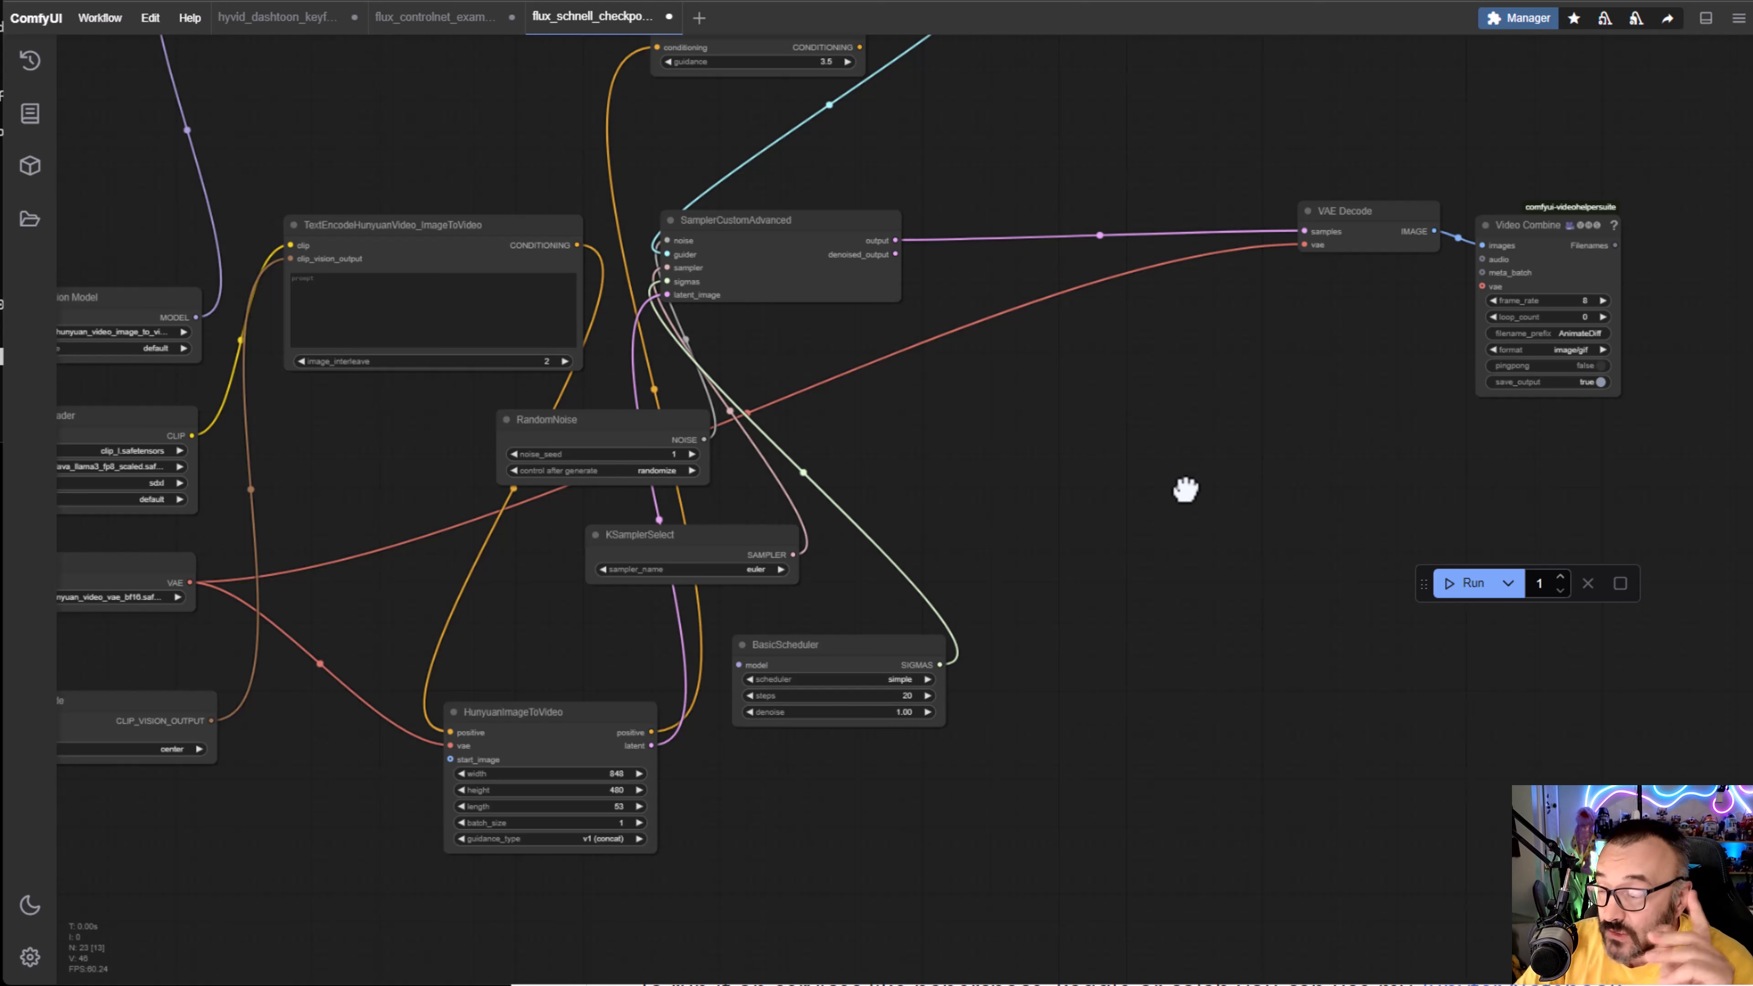
{"action": "scroll", "coordinate": [560, 438], "scroll_direction": "down", "scroll_amount": 10}
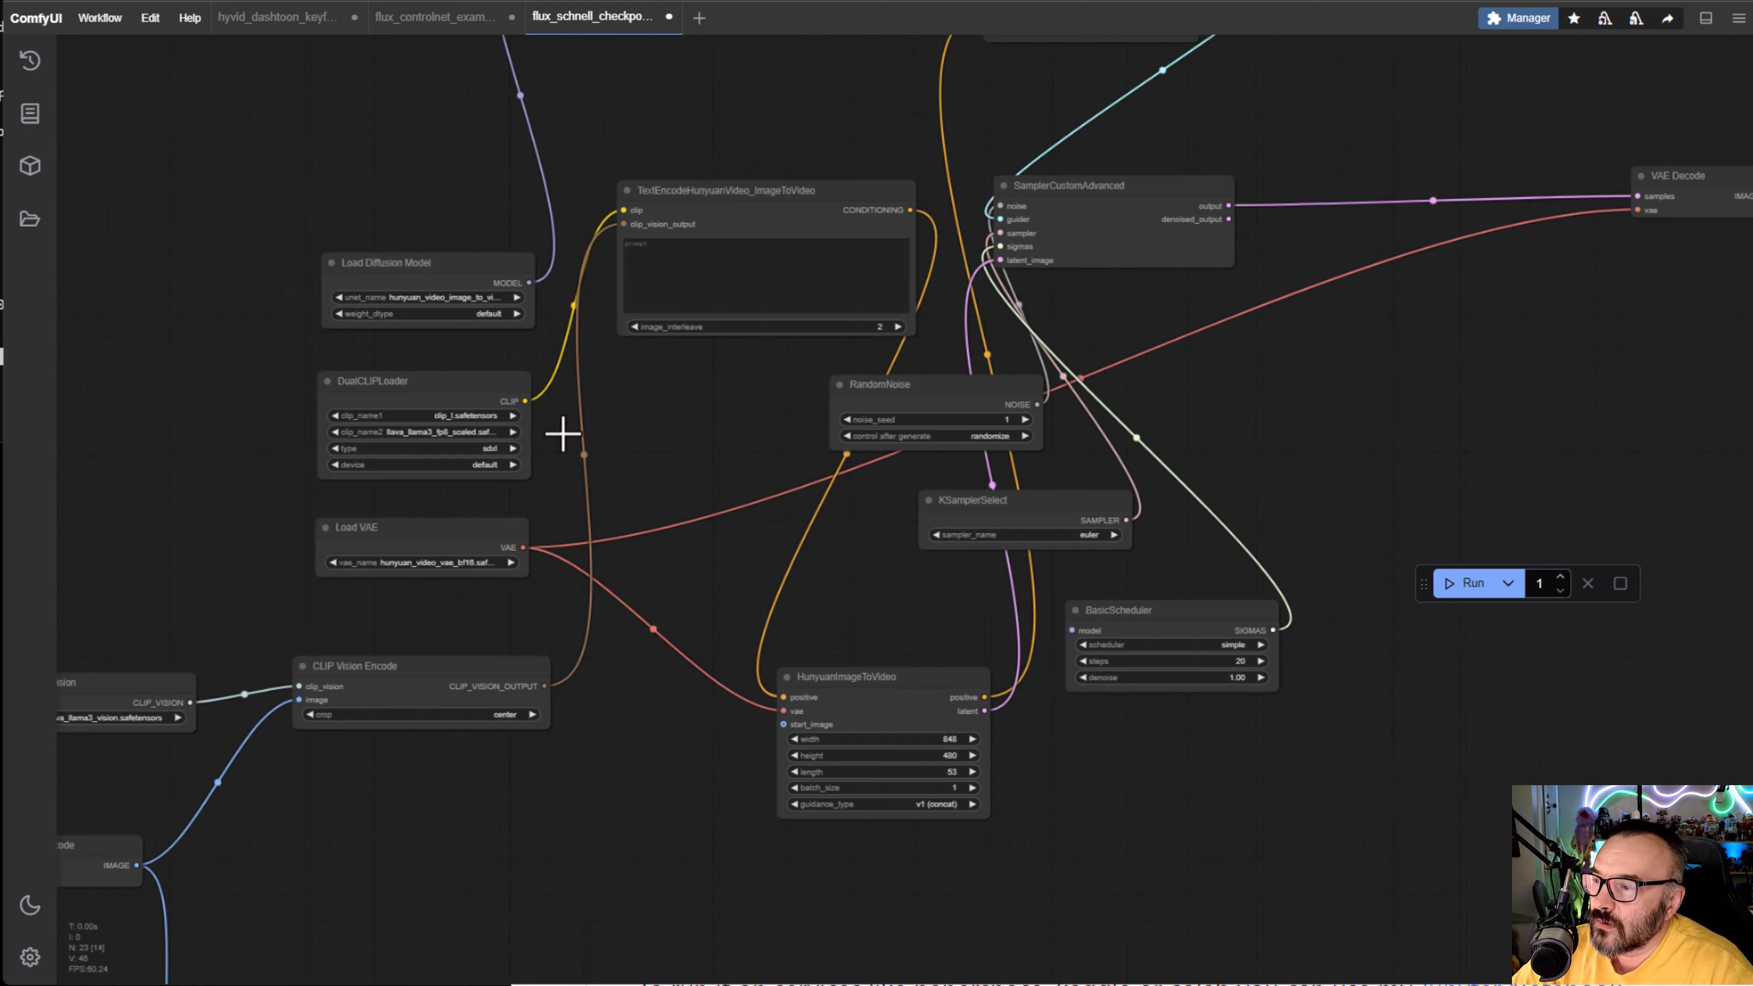
{"action": "left_click_drag", "start_coordinate": [516, 748], "coordinate": [745, 479]}
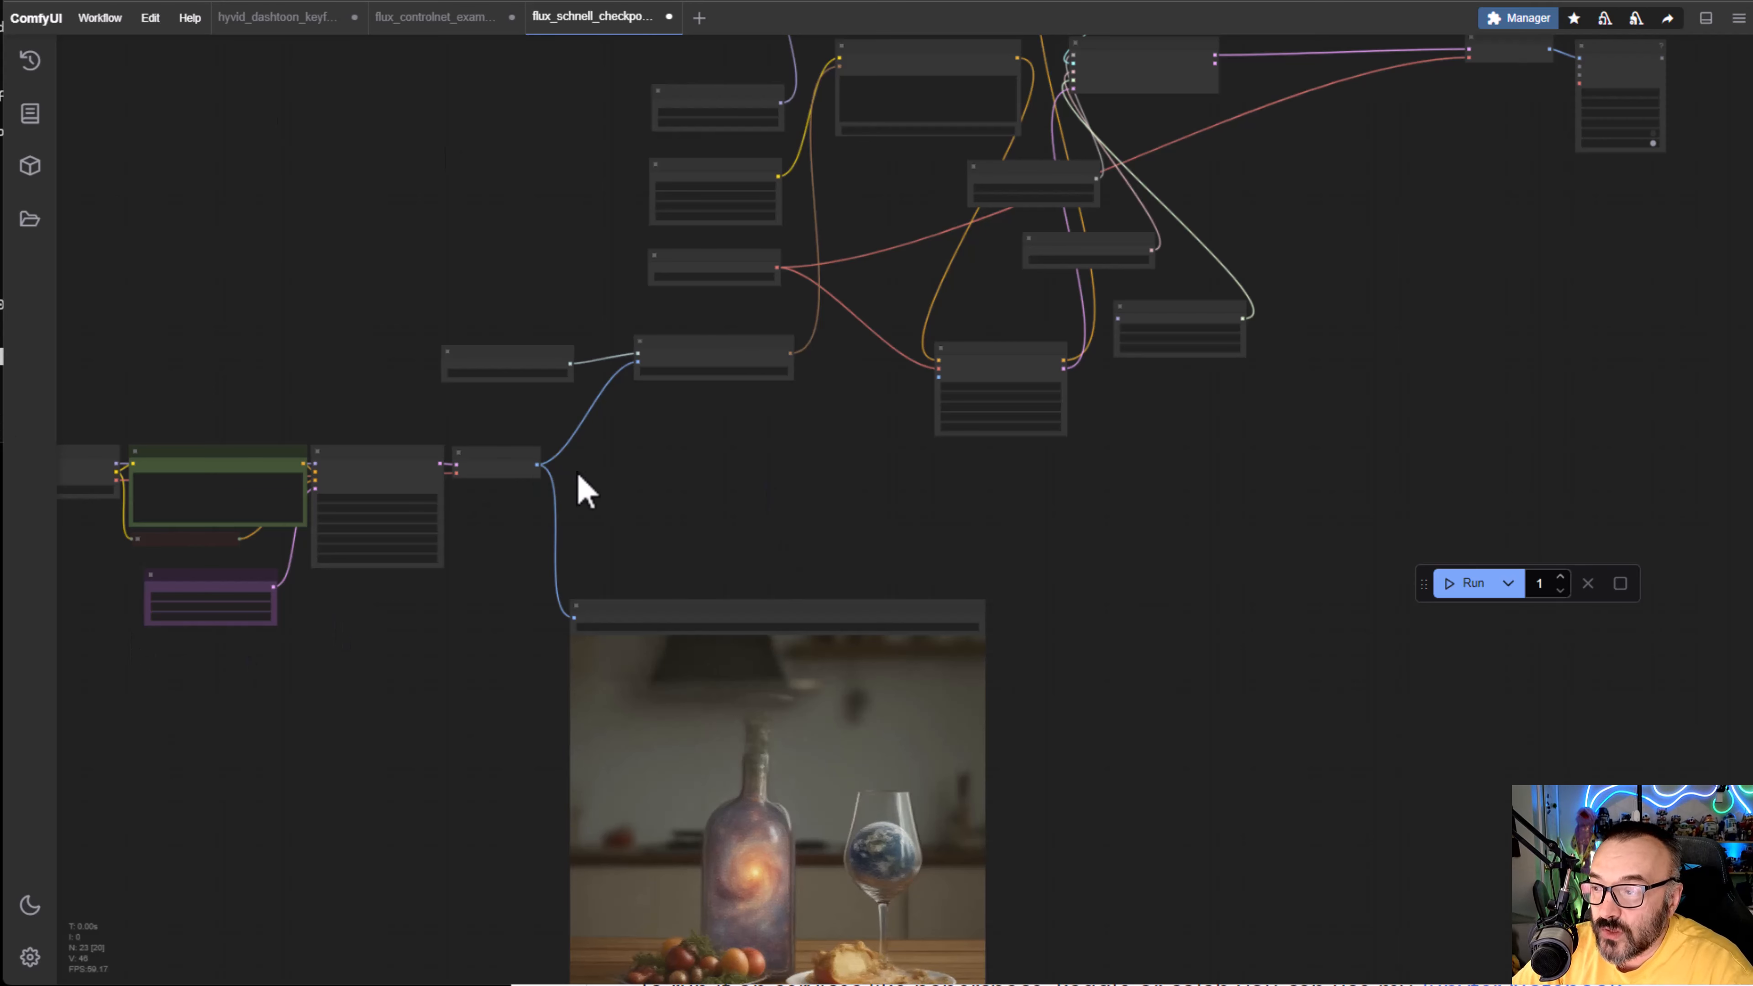
Examine the Flux text-to-image nodes, from Load Checkpoint and the positive prompt to the Save Image output
{"action": "left_click_drag", "start_coordinate": [579, 475], "coordinate": [790, 326]}
{"action": "scroll", "coordinate": [505, 503], "scroll_direction": "up", "scroll_amount": 8}
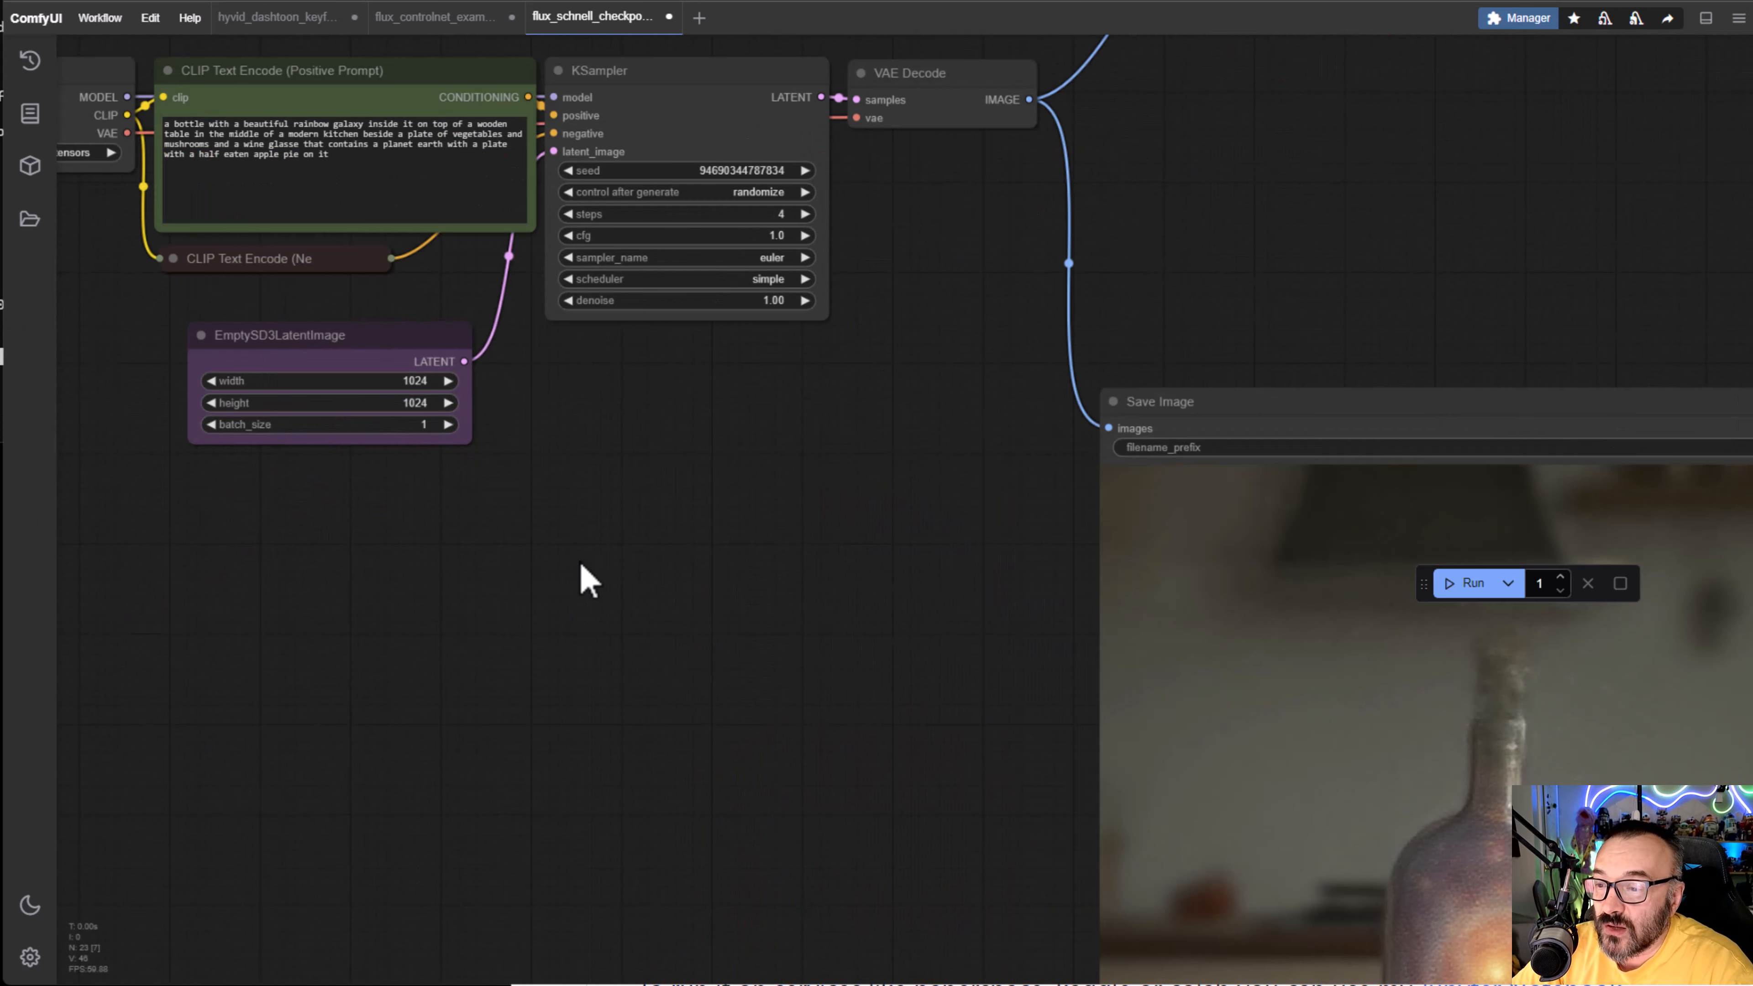
{"action": "left_click_drag", "start_coordinate": [579, 563], "coordinate": [806, 641]}
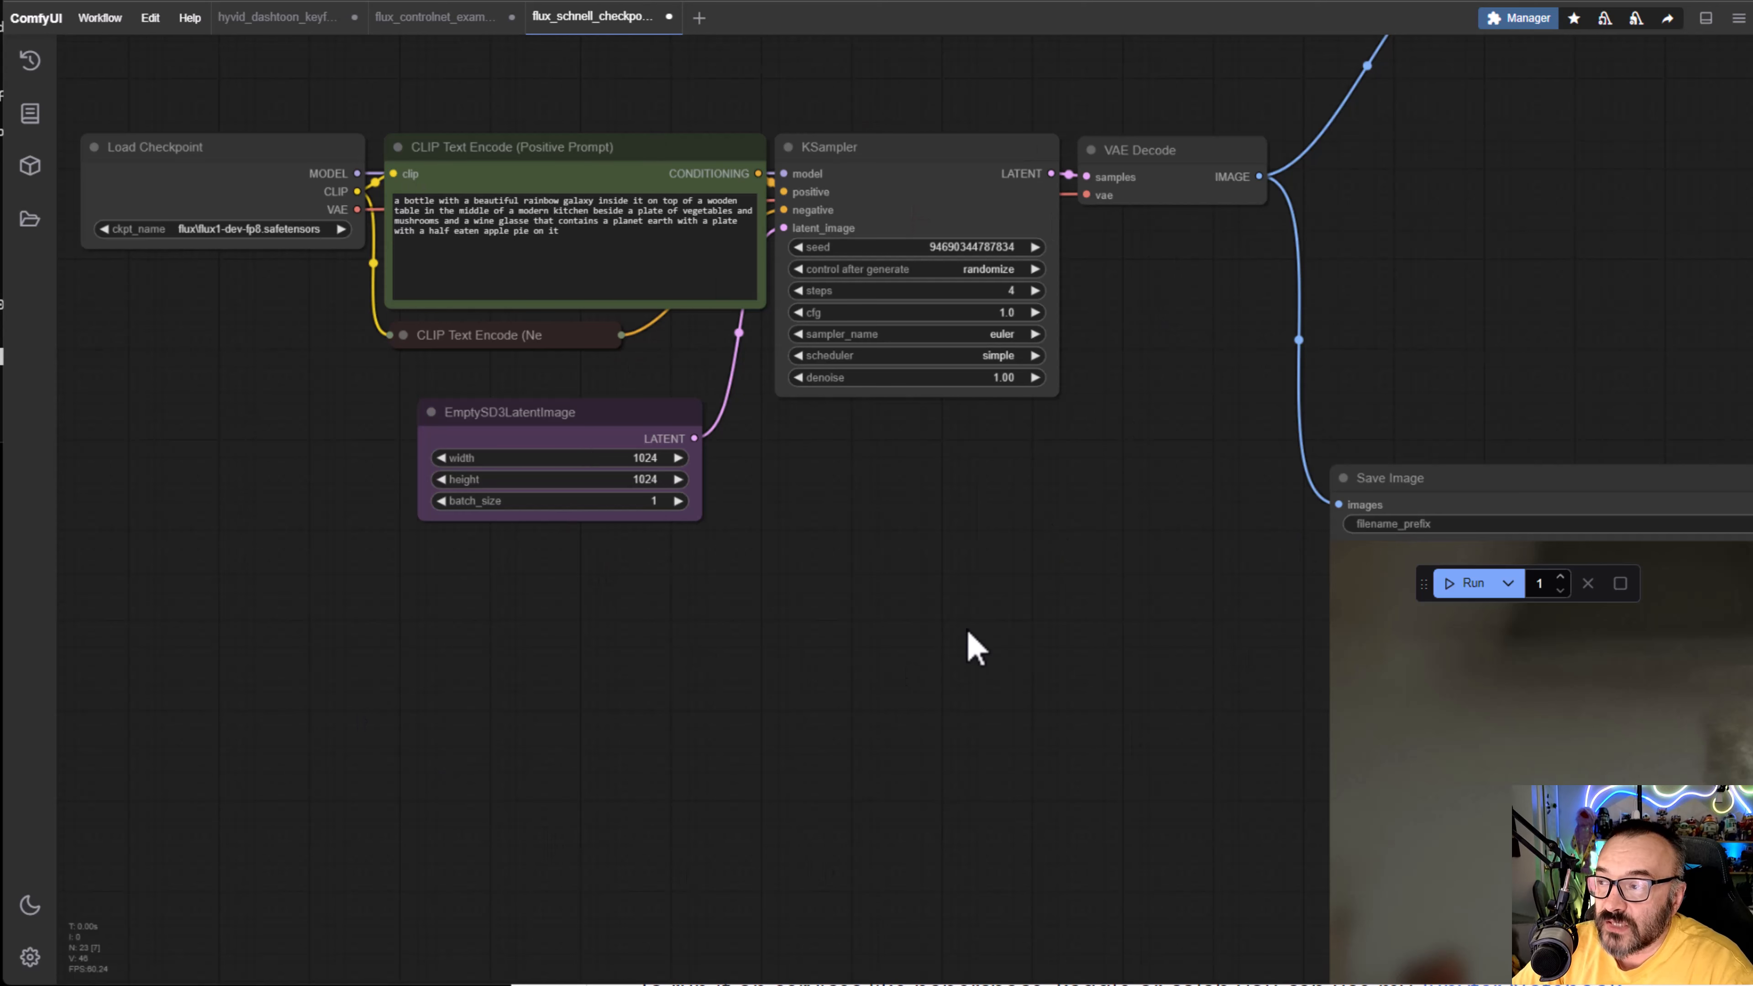
{"action": "scroll", "coordinate": [977, 649], "scroll_direction": "down", "scroll_amount": 6}
{"action": "left_click_drag", "start_coordinate": [930, 690], "coordinate": [567, 478]}
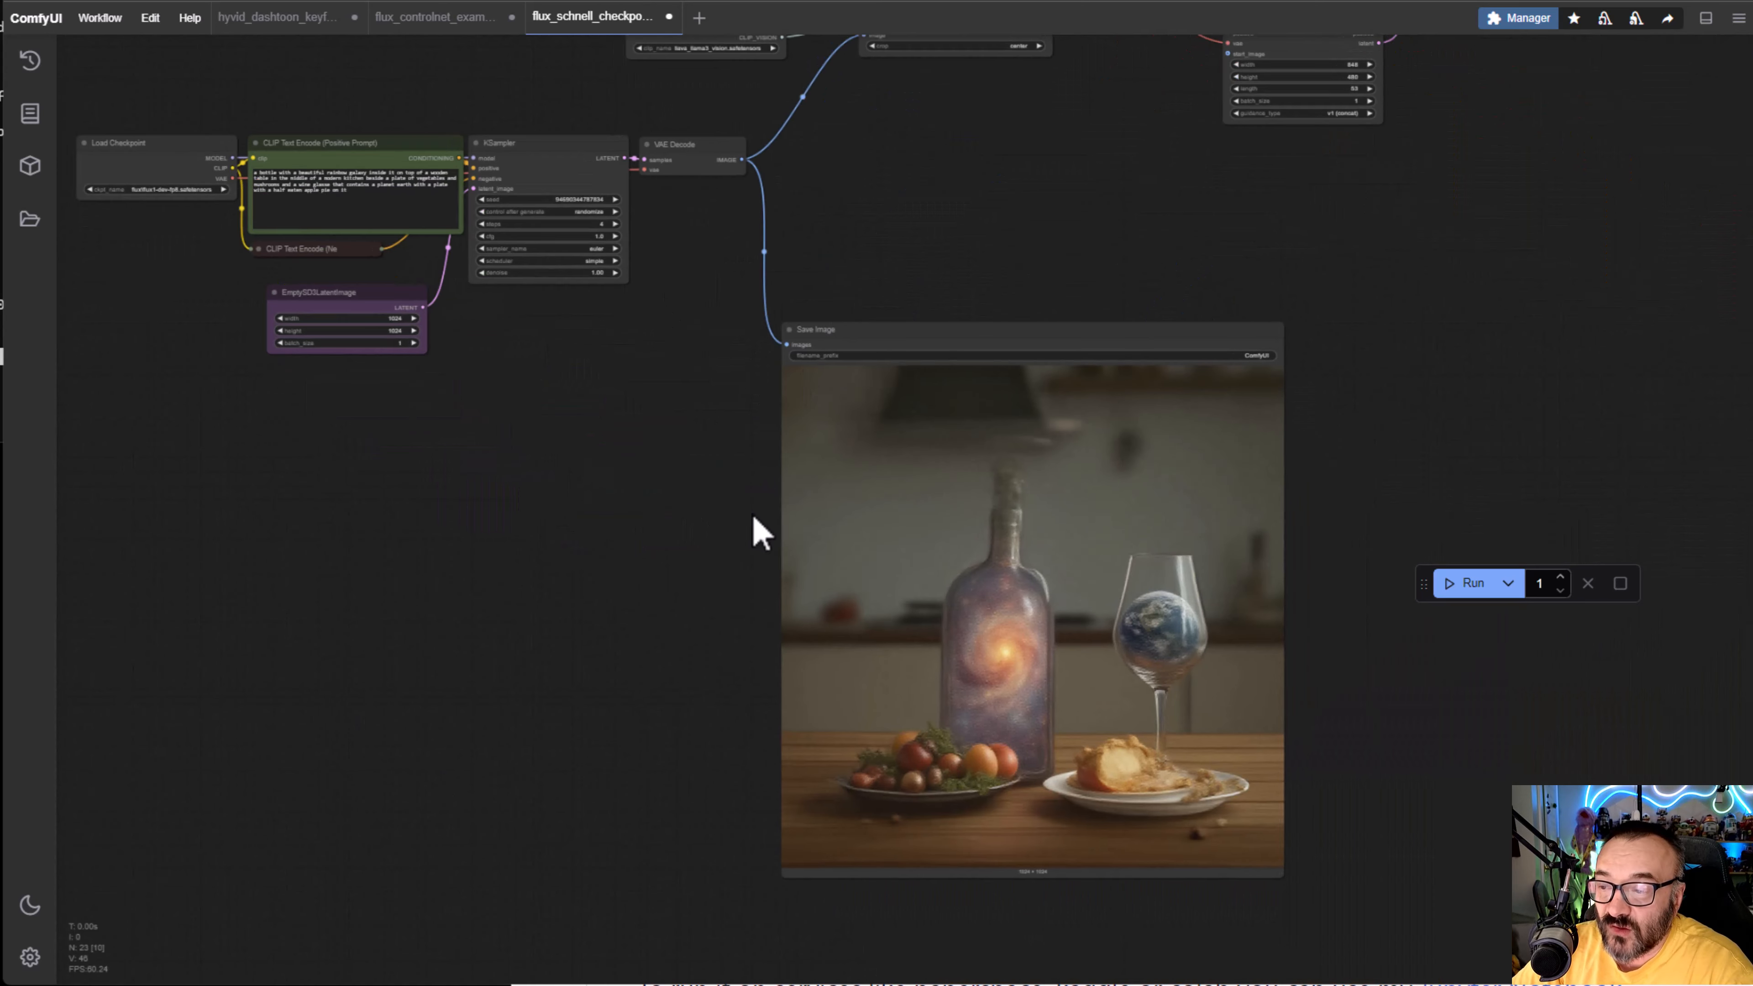
Compare the Hunyuan video section with the Flux section, inspecting the checkpoint, prompt, latent image and KSampler settings up close
{"action": "left_click_drag", "start_coordinate": [1369, 286], "coordinate": [825, 652]}
{"action": "left_click_drag", "start_coordinate": [1301, 364], "coordinate": [1185, 556]}
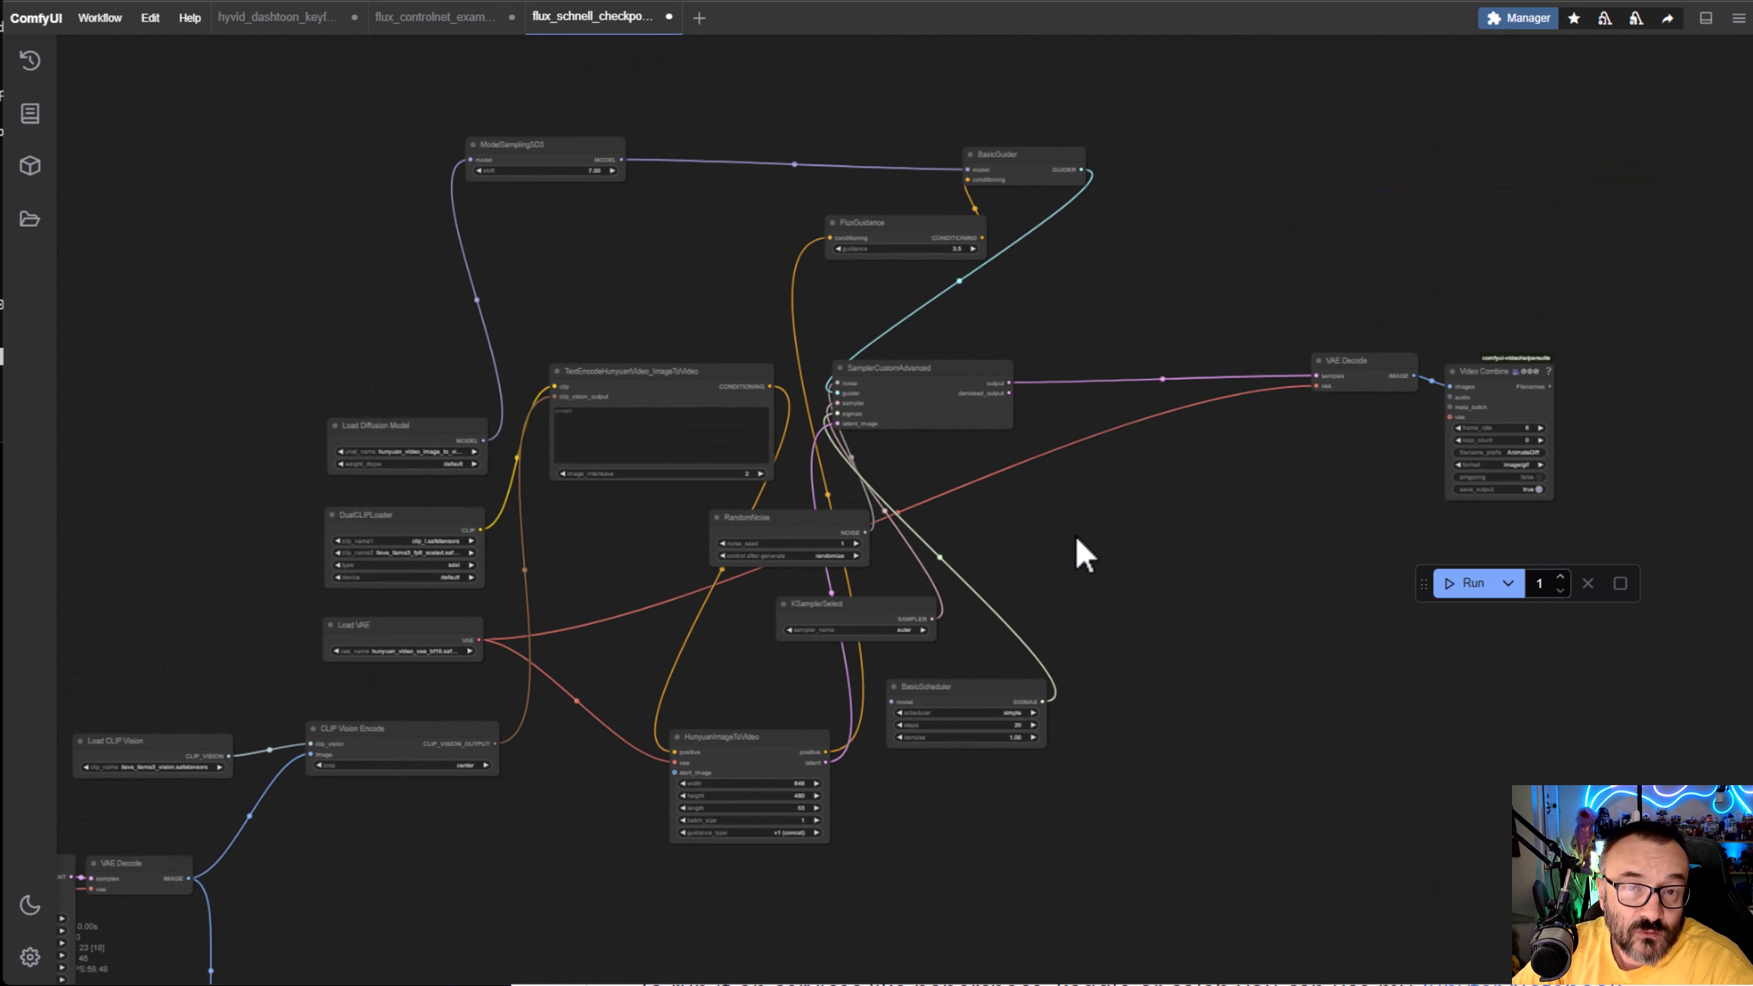
{"action": "left_click_drag", "start_coordinate": [1169, 500], "coordinate": [1593, 269]}
{"action": "left_click_drag", "start_coordinate": [741, 561], "coordinate": [1211, 249]}
{"action": "scroll", "coordinate": [730, 649], "scroll_direction": "up", "scroll_amount": 7}
{"action": "scroll", "coordinate": [730, 647], "scroll_direction": "up", "scroll_amount": 2}
{"action": "left_click_drag", "start_coordinate": [998, 462], "coordinate": [1250, 843]}
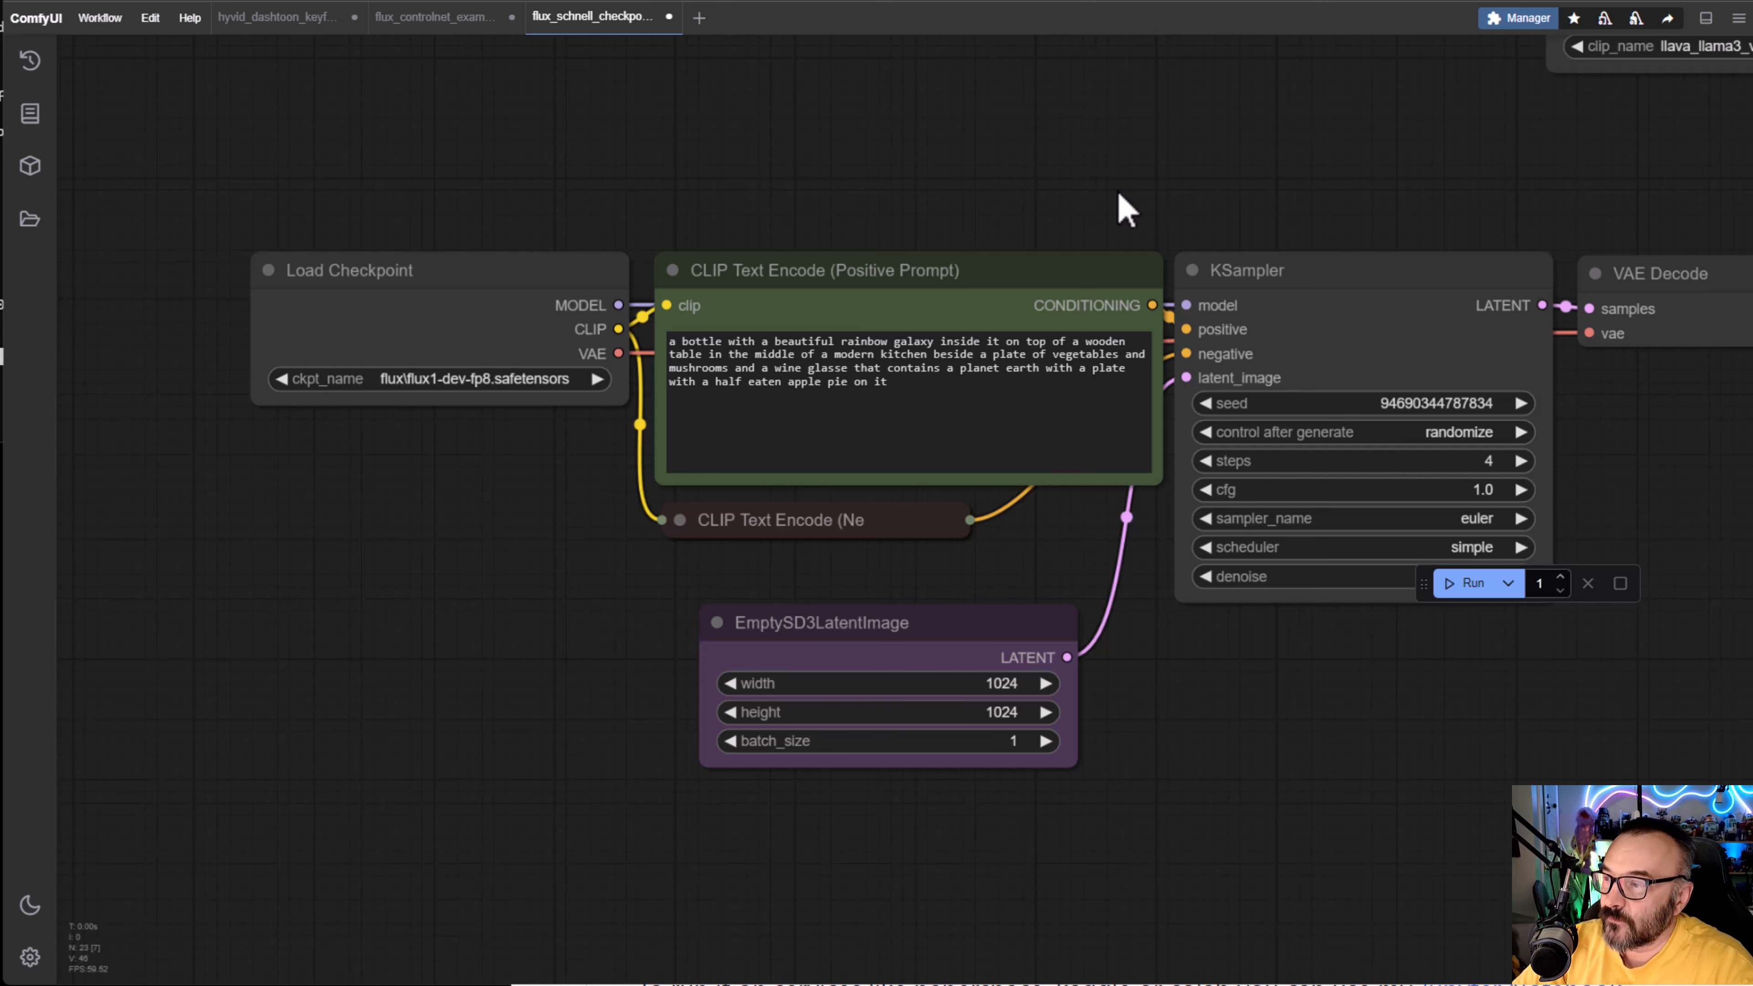
{"action": "left_click_drag", "start_coordinate": [539, 510], "coordinate": [774, 502]}
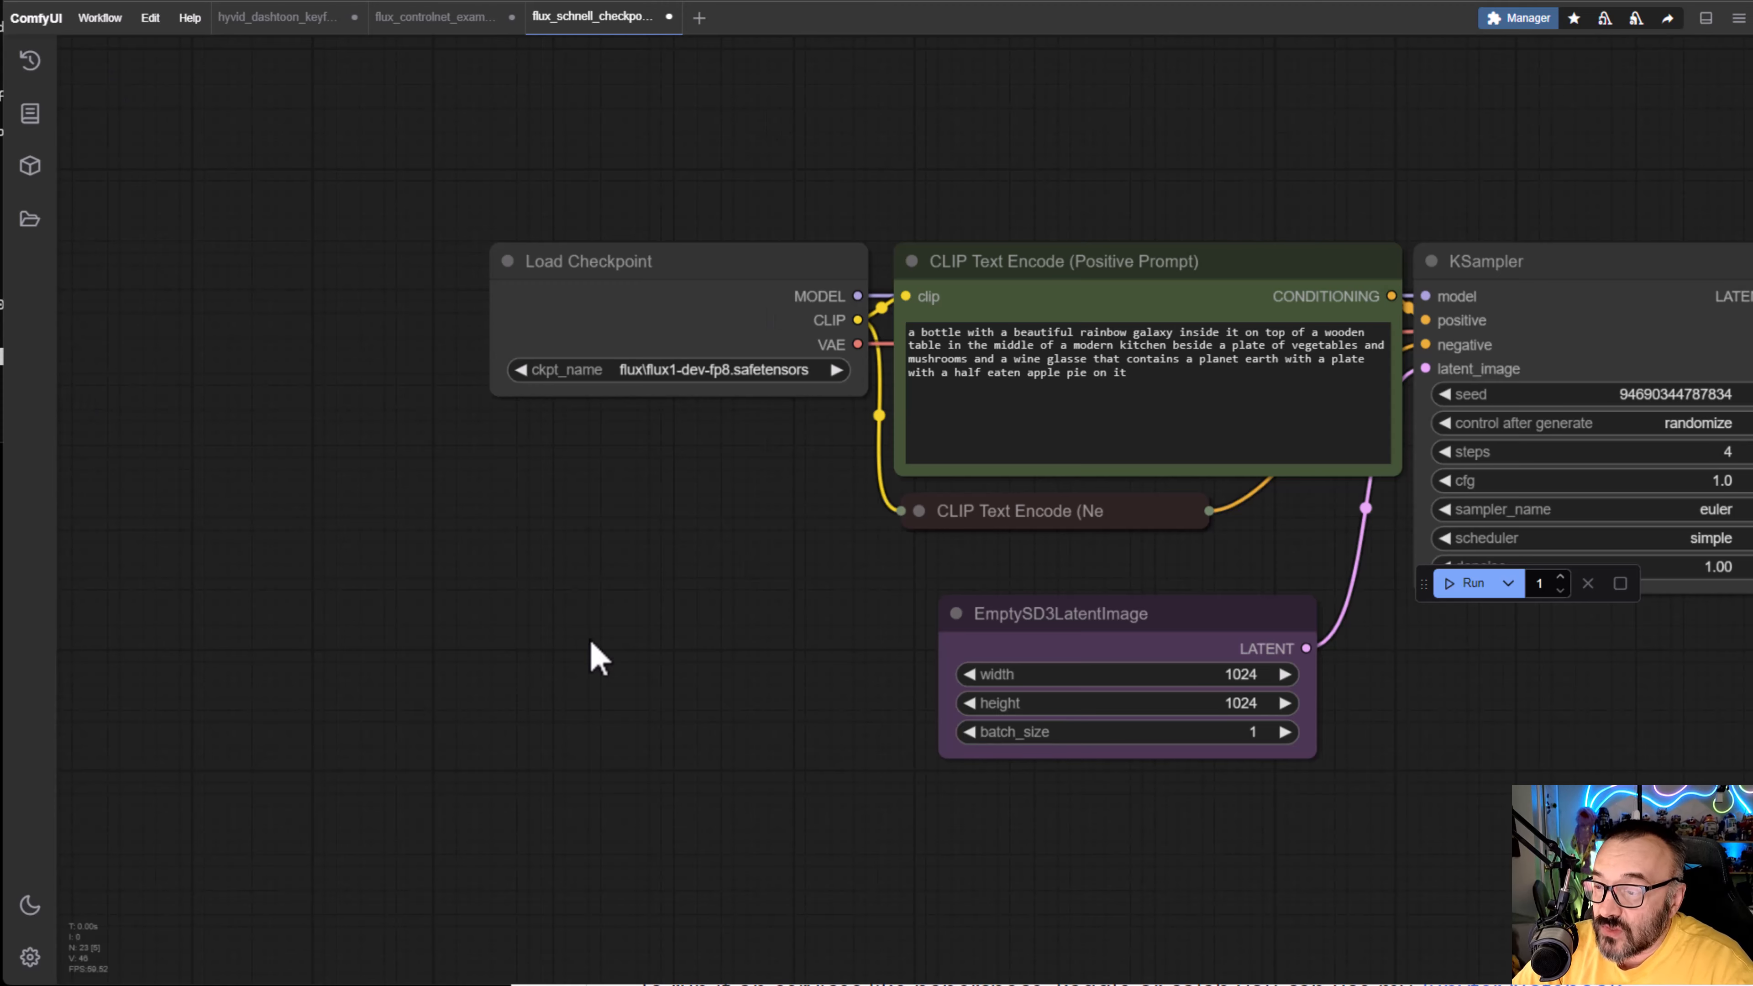
{"action": "left_click_drag", "start_coordinate": [724, 540], "coordinate": [81, 513]}
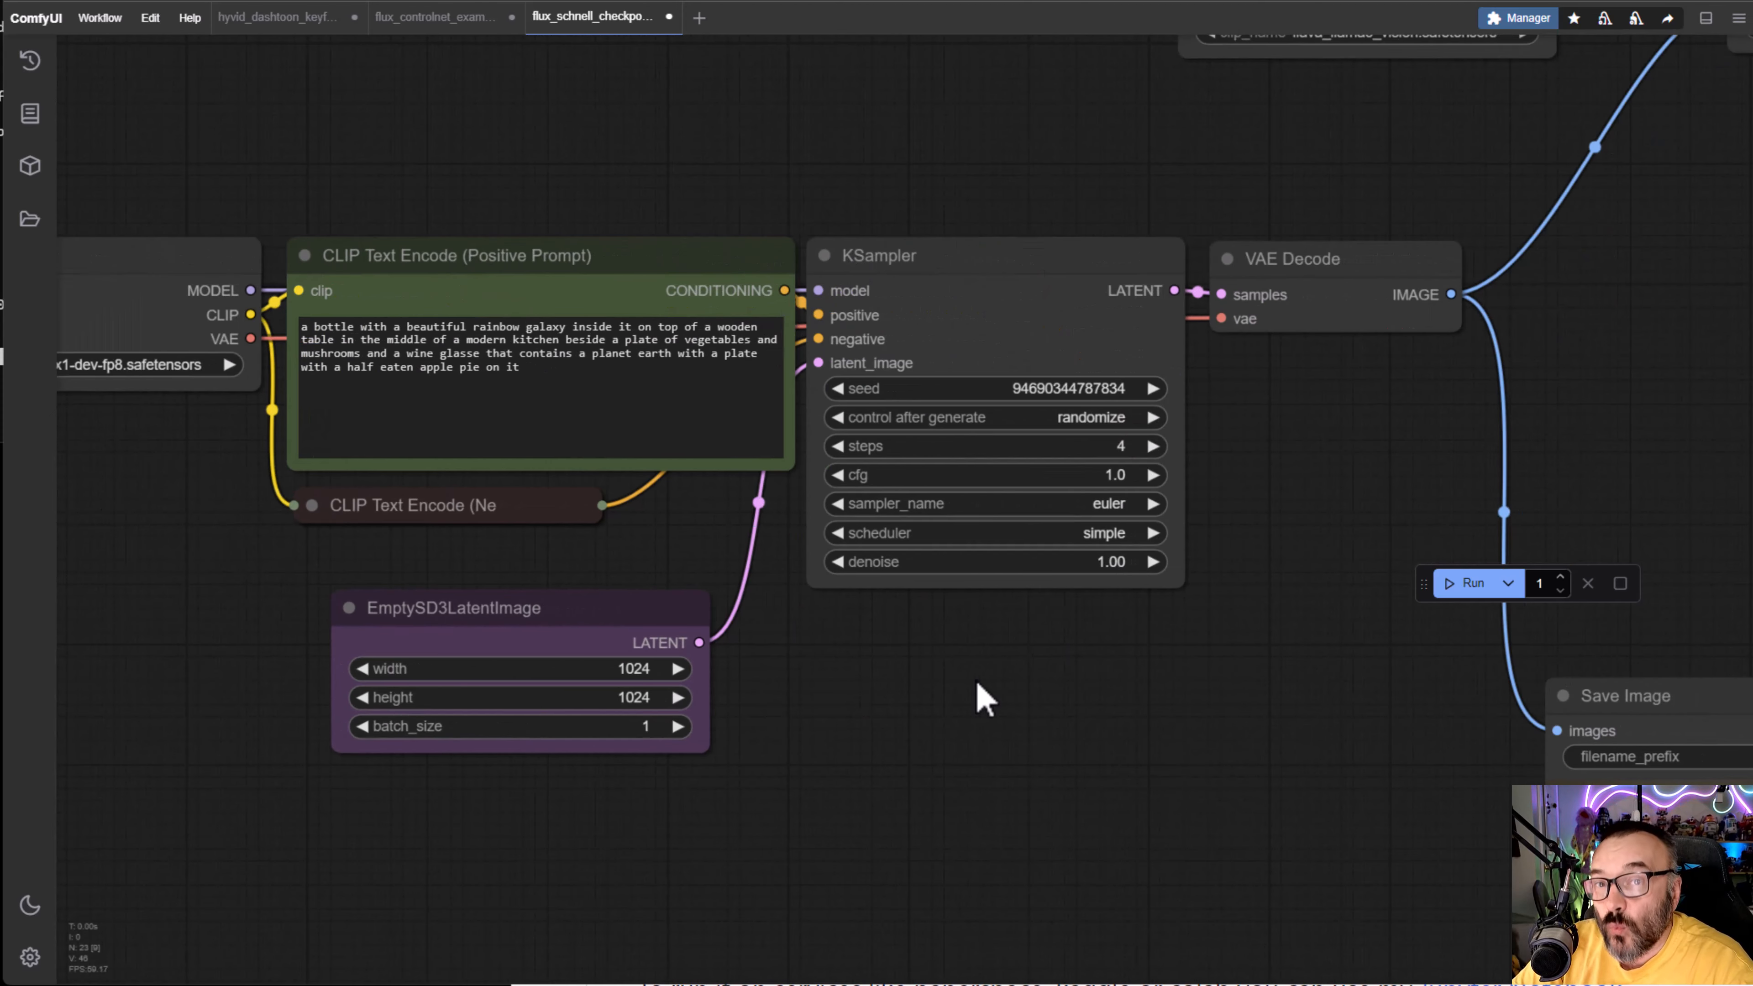
Trace the decoded image through CLIP Vision Encode to the TextEncodeHunyuanVideo_ImageToVideo node and inspect its prompt field
{"action": "left_click_drag", "start_coordinate": [1364, 671], "coordinate": [849, 813]}
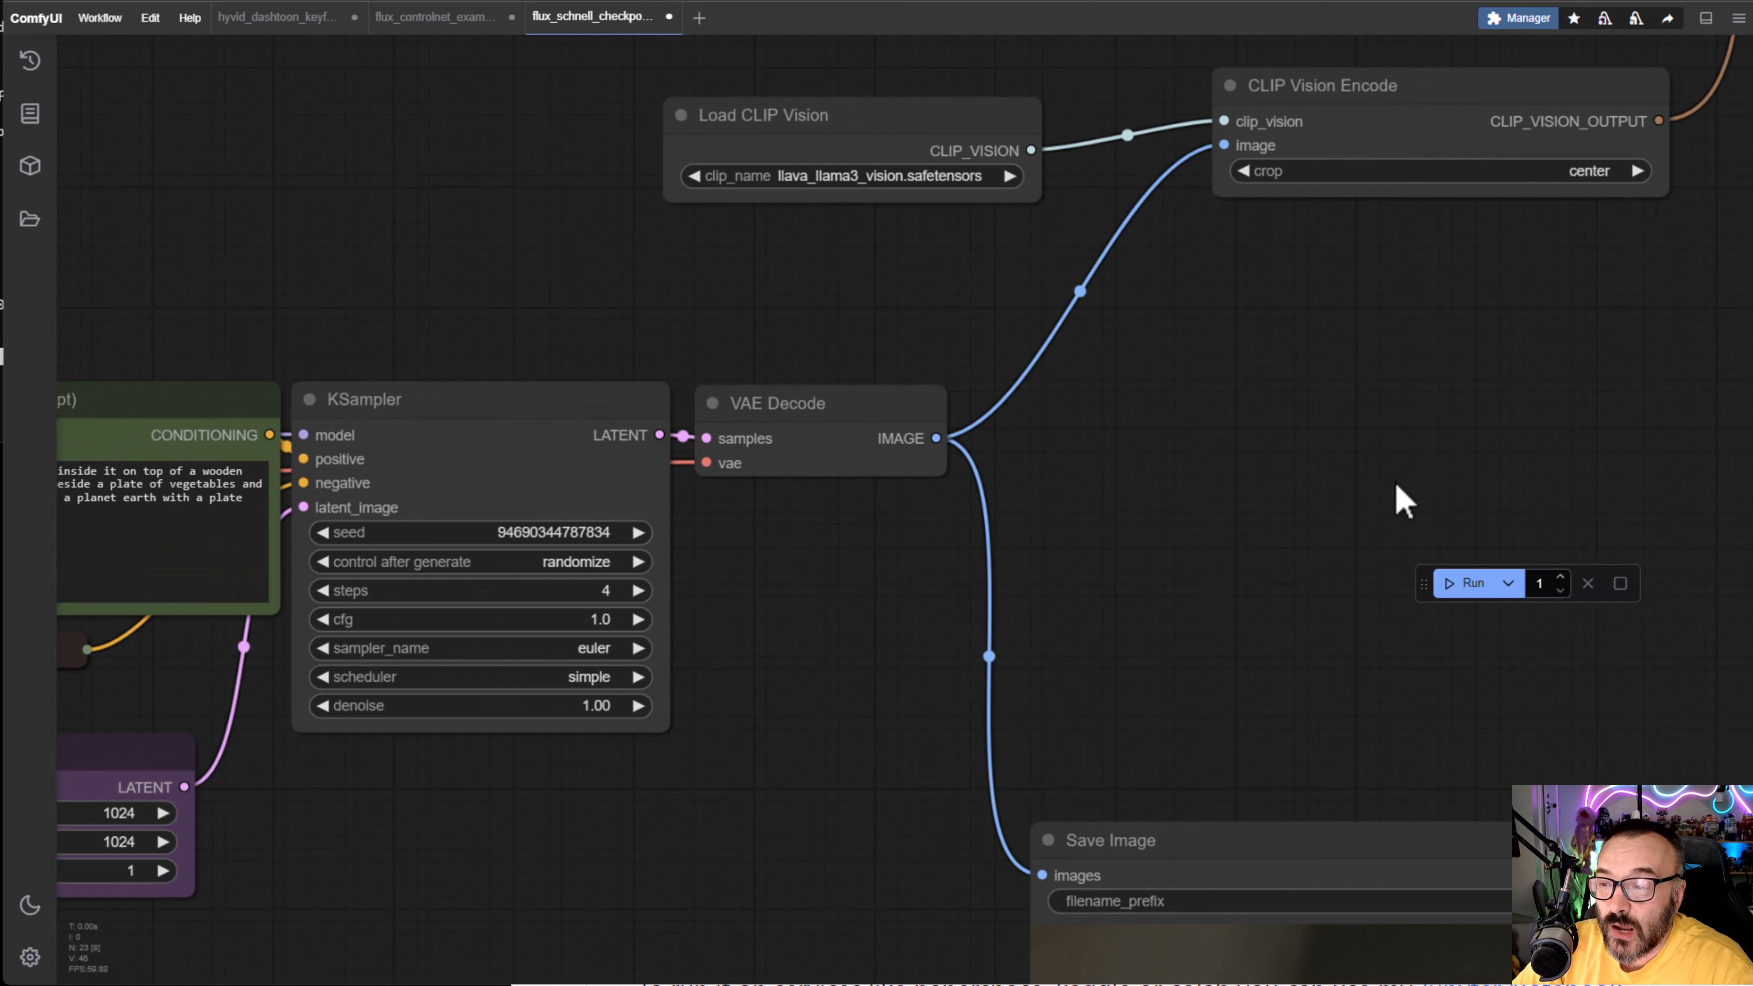
{"action": "scroll", "coordinate": [1436, 492], "scroll_direction": "down", "scroll_amount": 3}
{"action": "left_click_drag", "start_coordinate": [1391, 567], "coordinate": [552, 897]}
{"action": "left_click_drag", "start_coordinate": [1036, 83], "coordinate": [702, 354]}
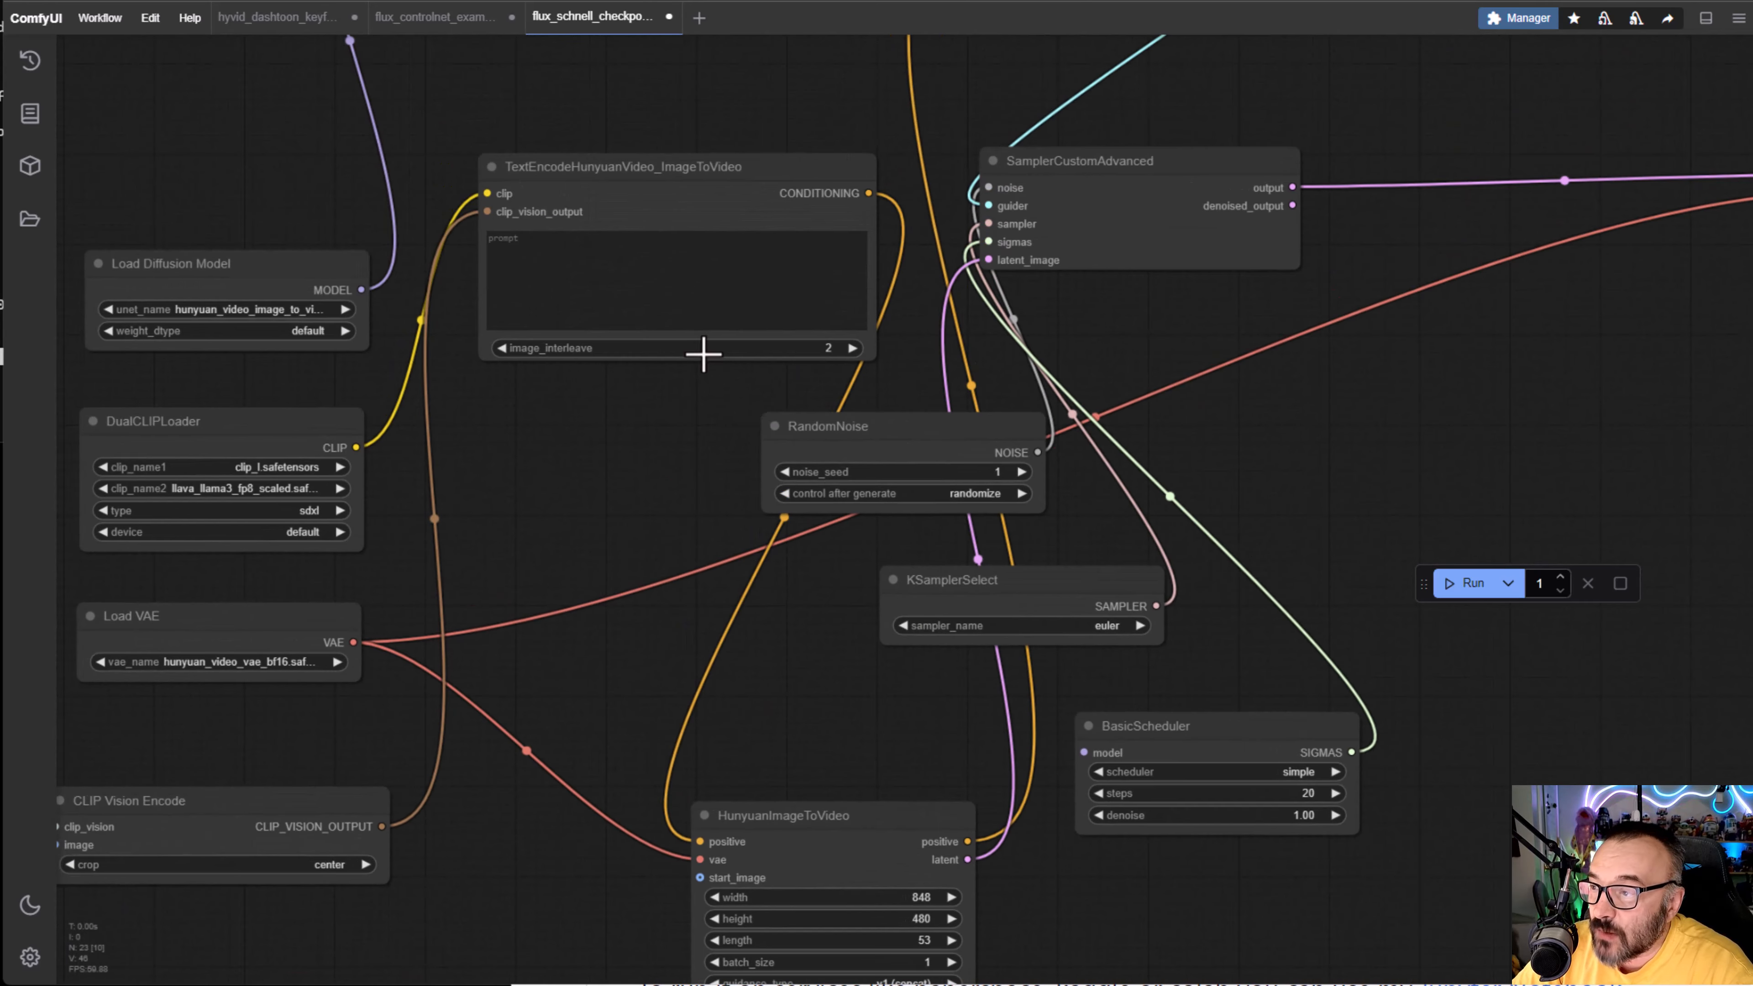
{"action": "scroll", "coordinate": [604, 287], "scroll_direction": "up", "scroll_amount": 6}
{"action": "left_click_drag", "start_coordinate": [551, 594], "coordinate": [684, 843]}
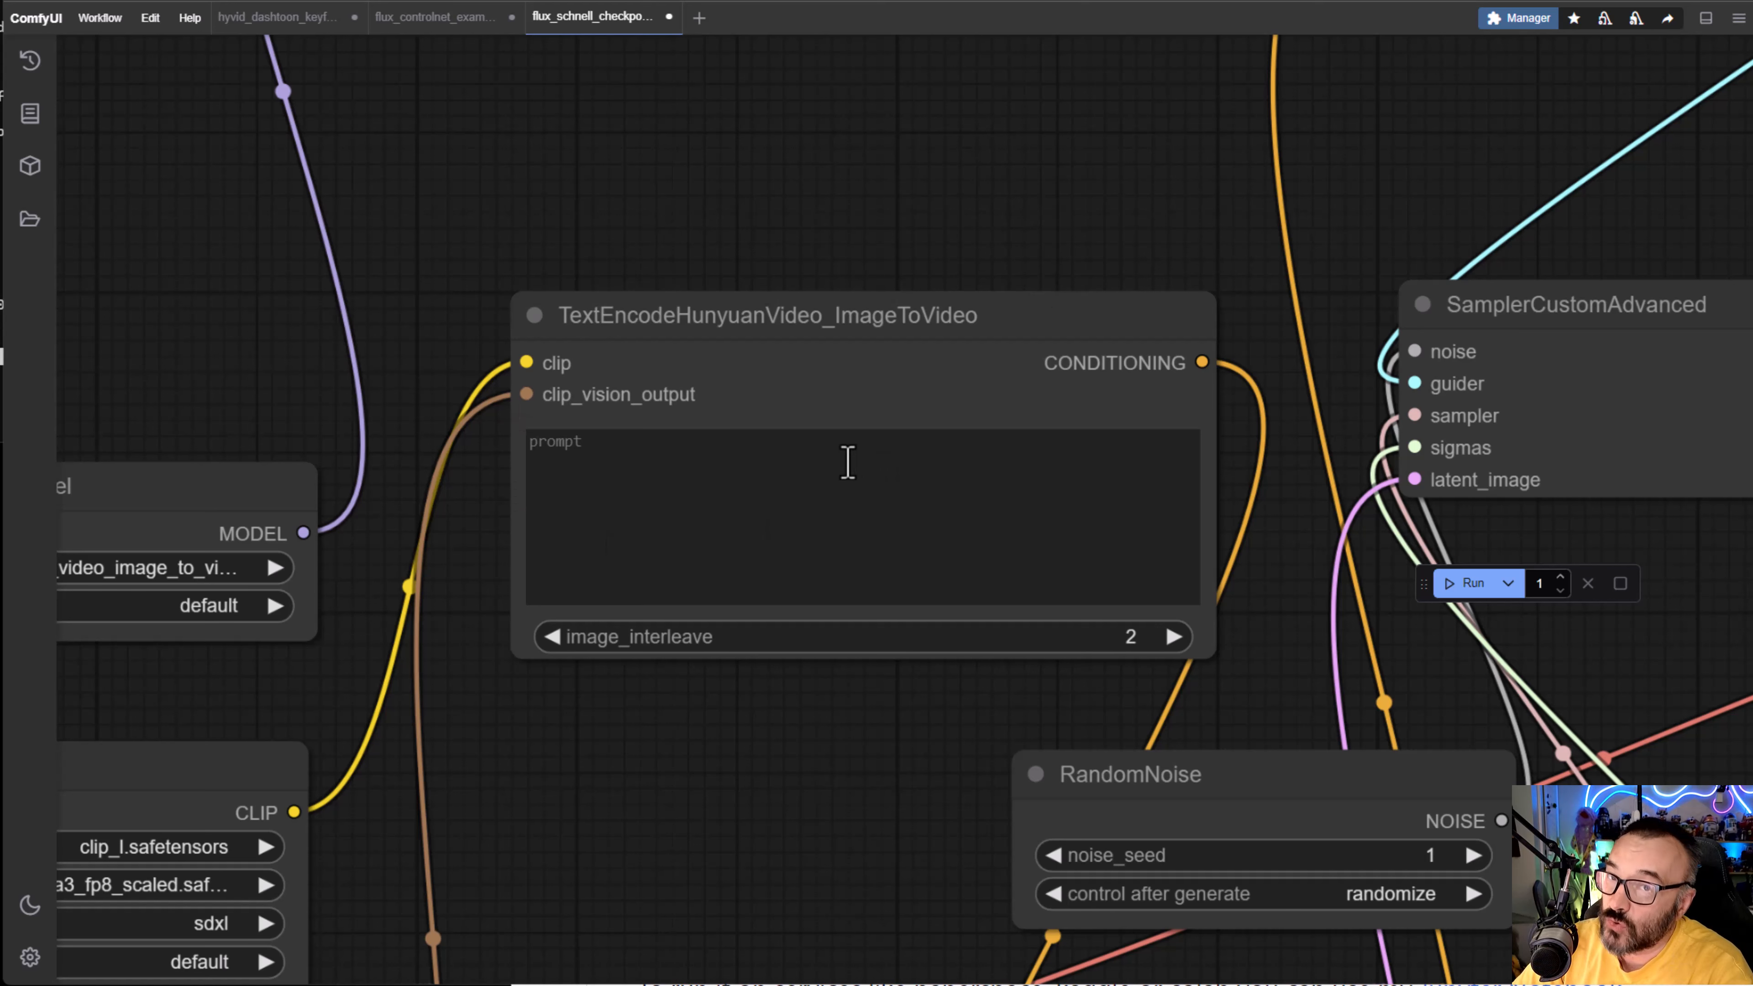
Check the workflow for missing custom nodes in ComfyUI Manager and return to the graph
{"action": "left_click", "coordinate": [1515, 18]}
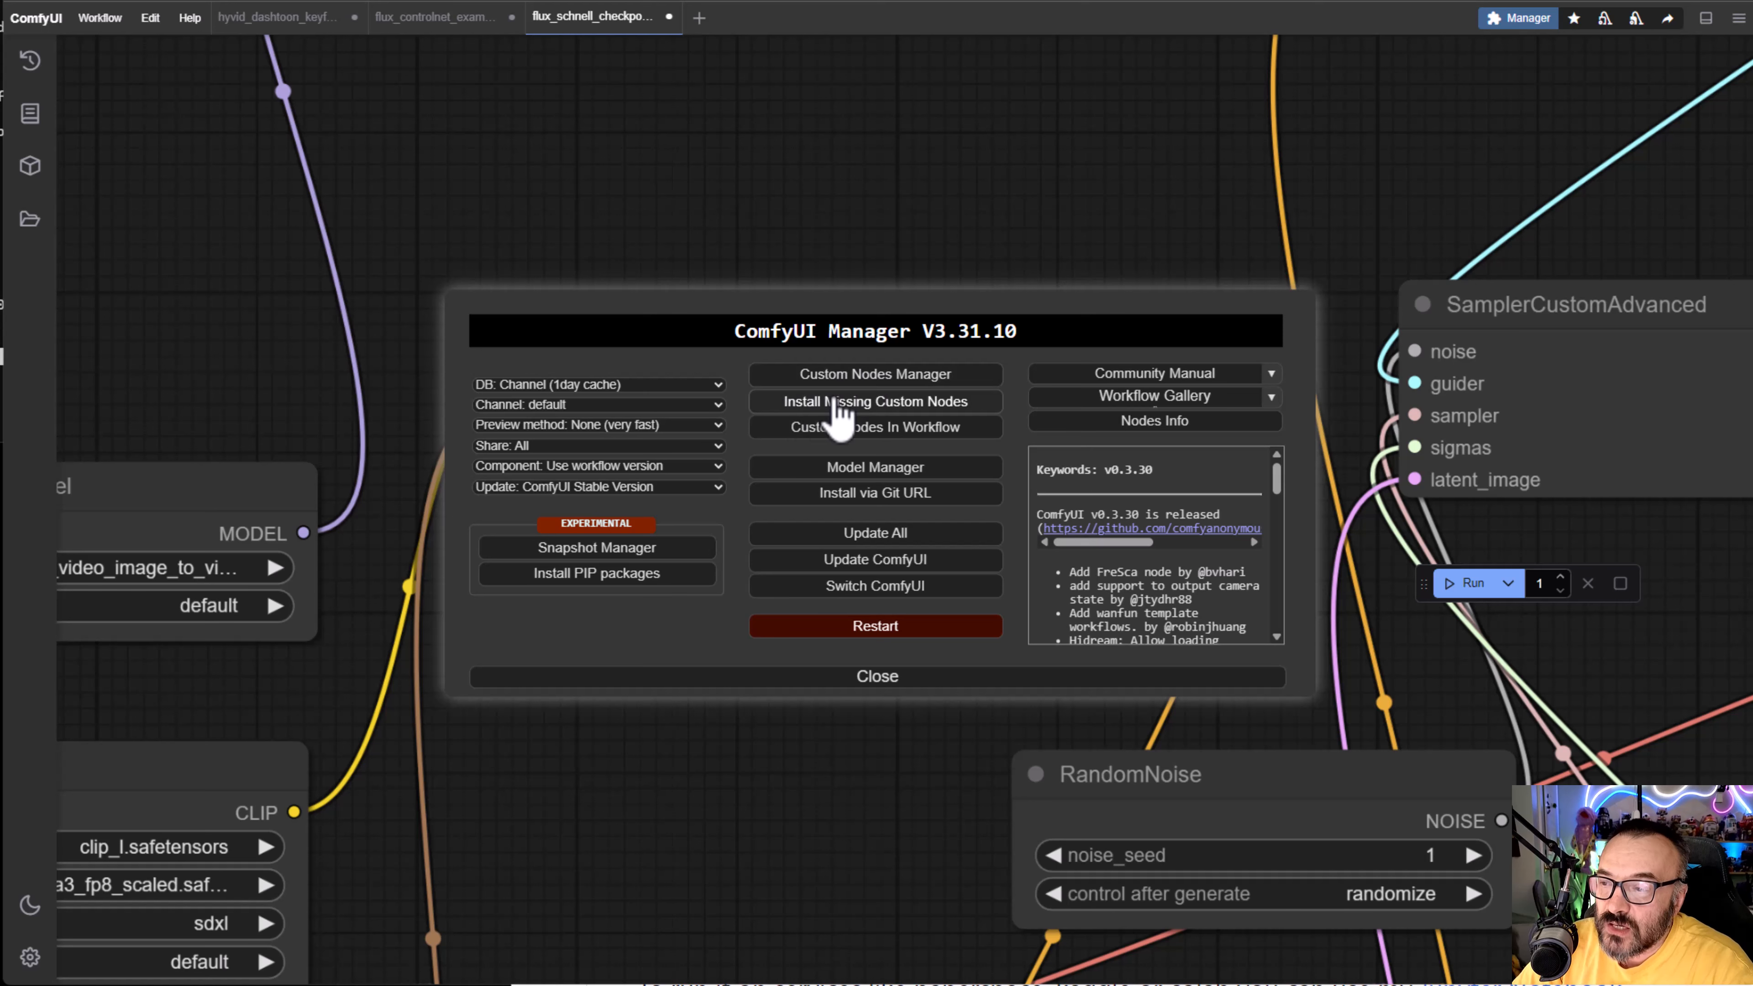
{"action": "left_click", "coordinate": [876, 406]}
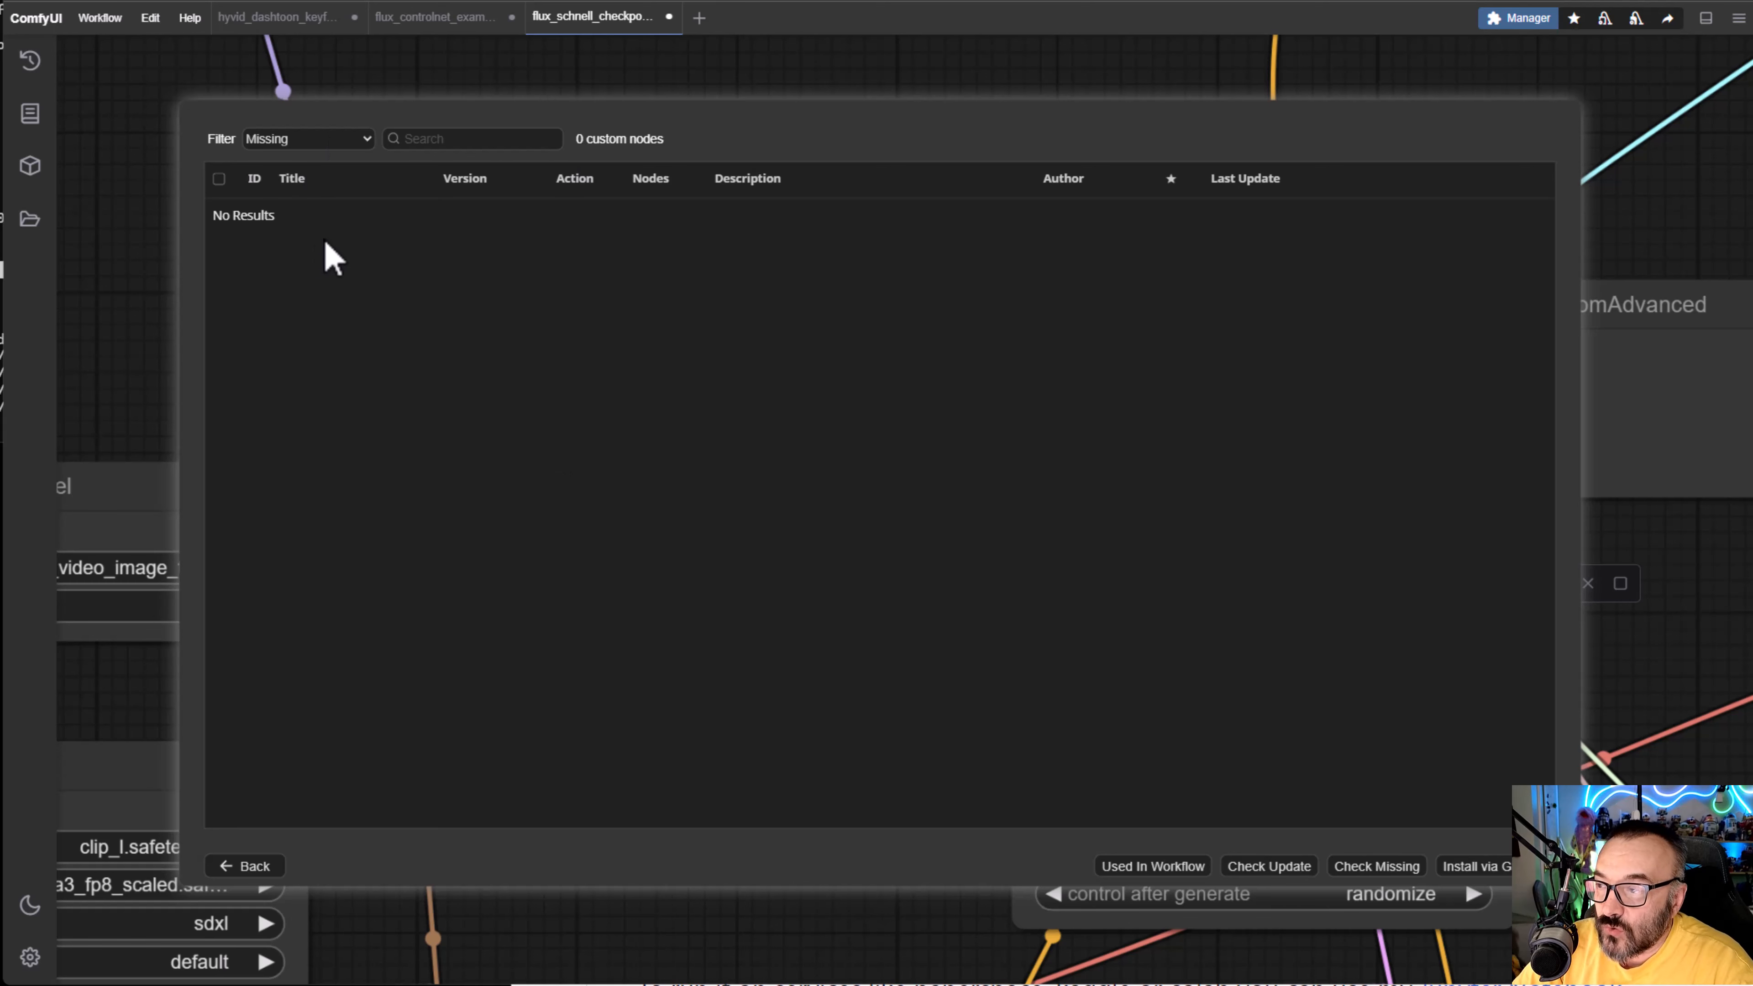
{"action": "left_click", "coordinate": [241, 867]}
{"action": "left_click", "coordinate": [895, 684]}
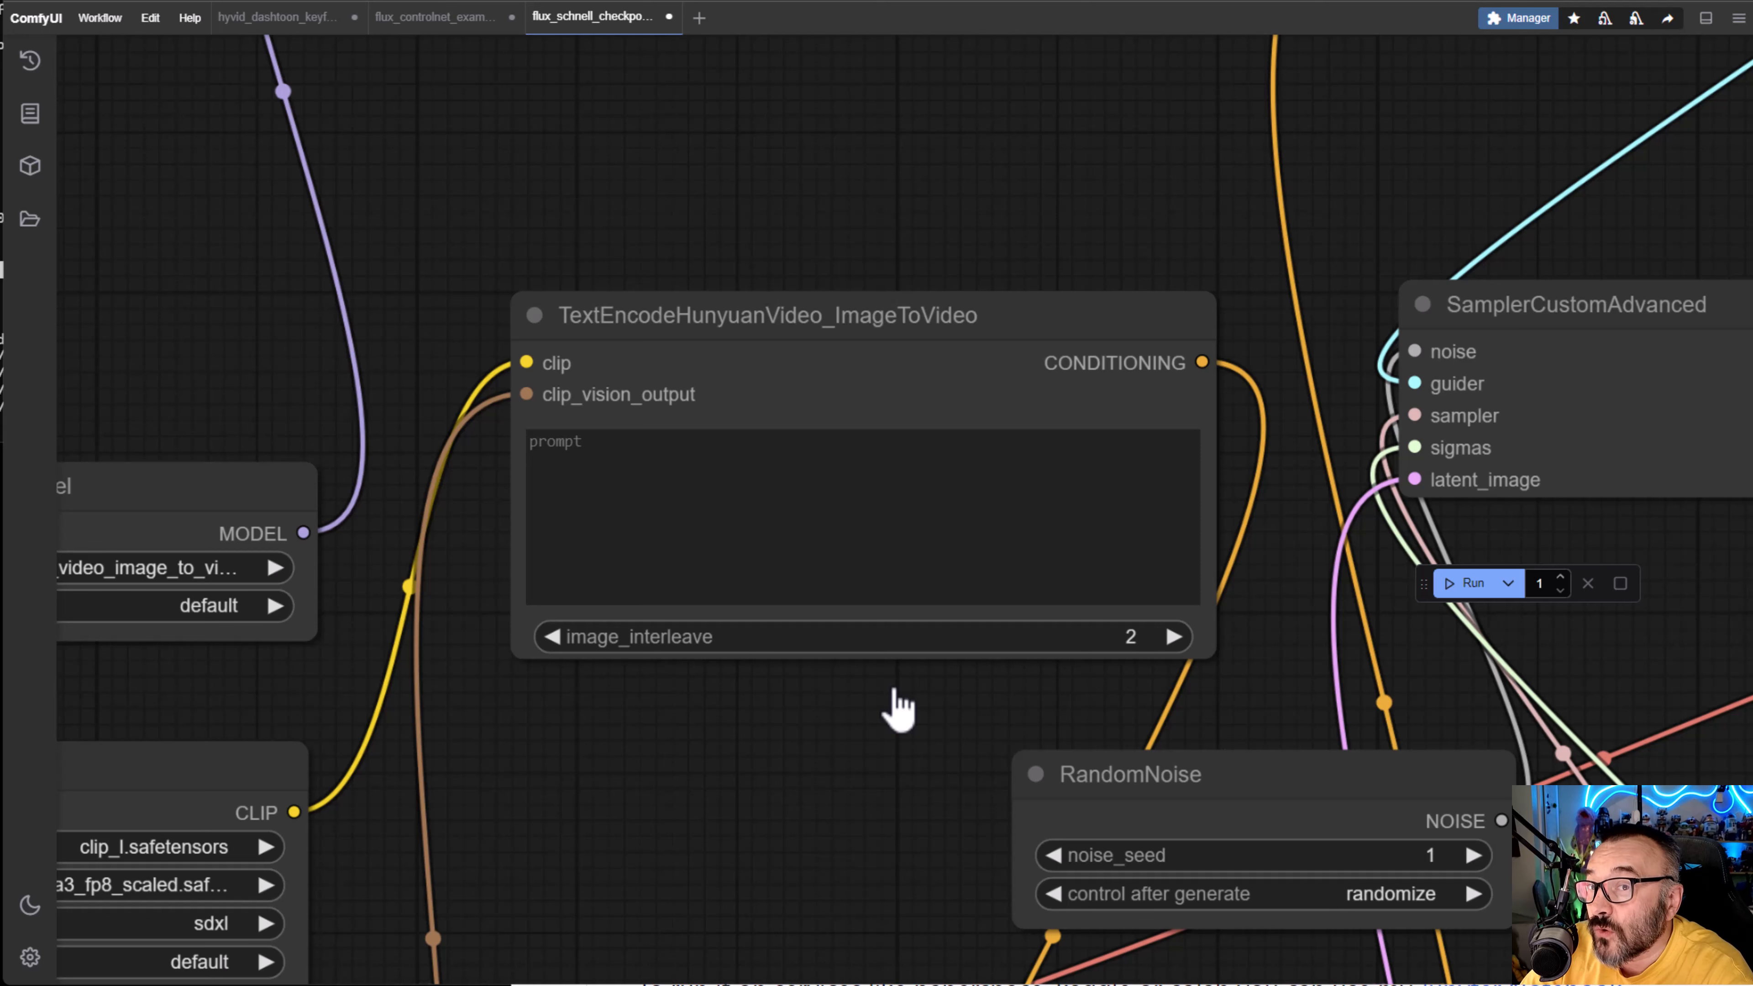
Inspect the model files chosen in the CLIP Vision, DualCLIP, VAE and diffusion model loader nodes and how they connect
{"action": "mouse_move", "coordinate": [0, 0]}
{"action": "left_mouse_down"}
{"action": "mouse_move", "coordinate": [101, 0]}
{"action": "mouse_move", "coordinate": [449, 163]}
{"action": "mouse_move", "coordinate": [483, 159]}
{"action": "mouse_move", "coordinate": [11, 10]}
{"action": "left_mouse_up"}
{"action": "left_click", "coordinate": [966, 154]}
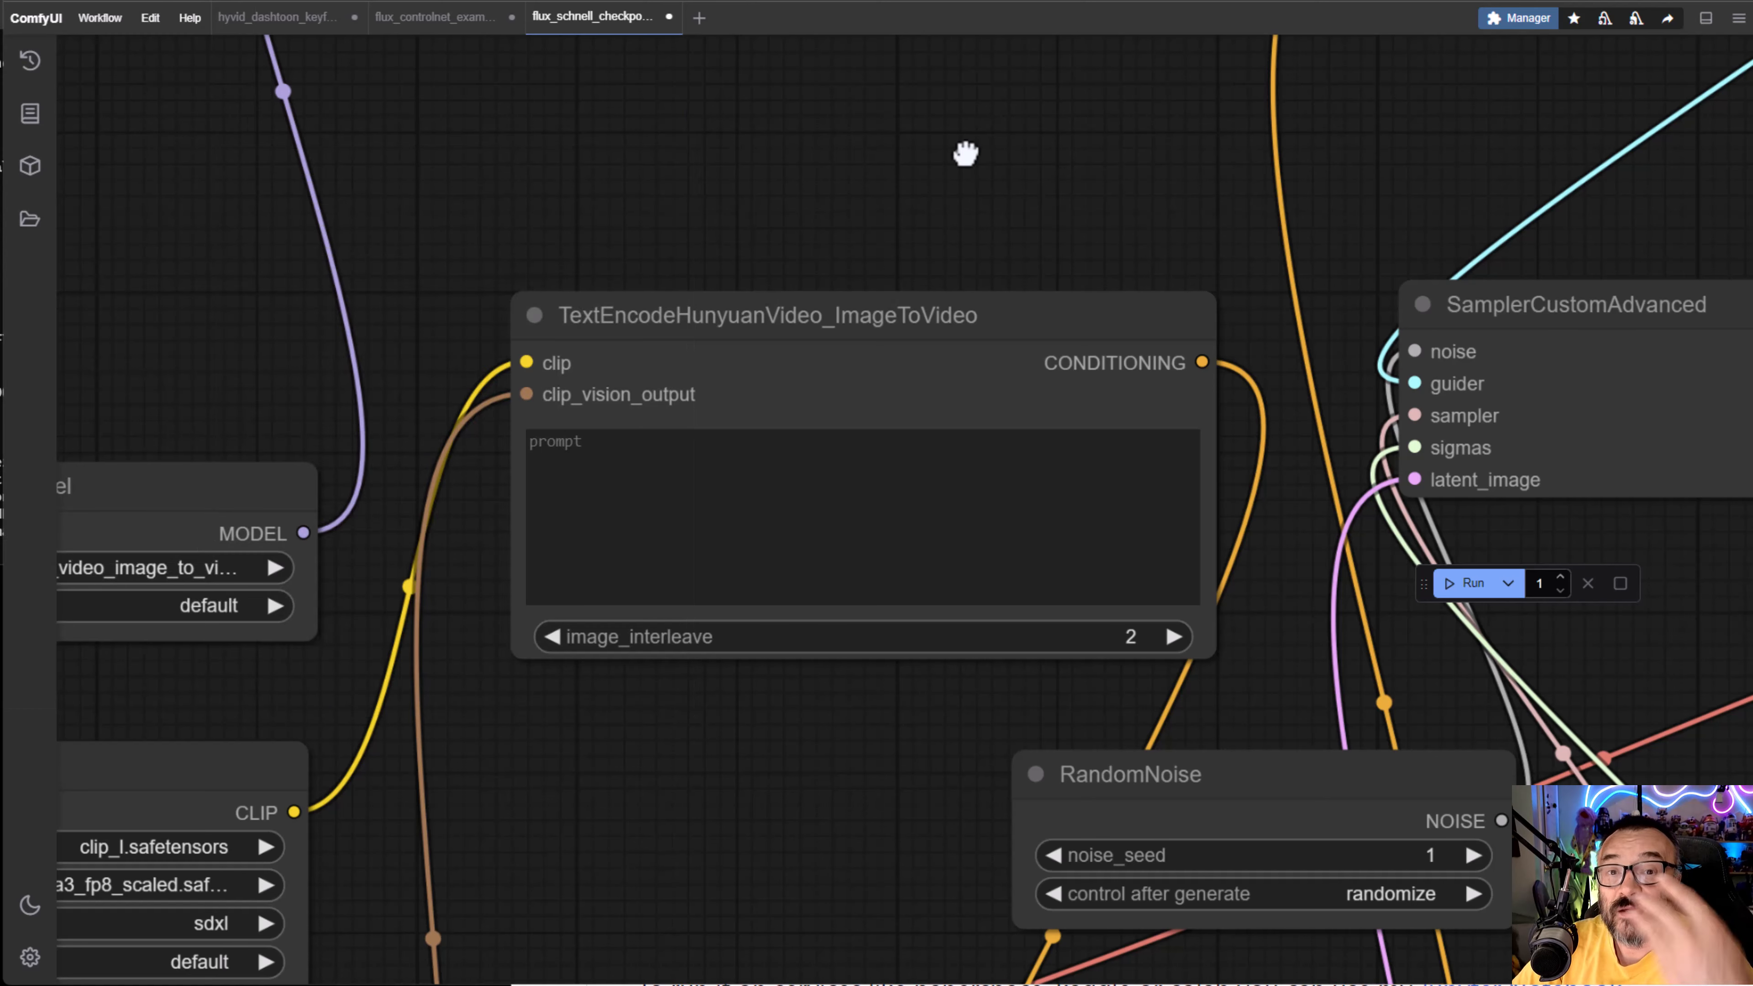
{"action": "scroll", "coordinate": [861, 428], "scroll_direction": "down", "scroll_amount": 3}
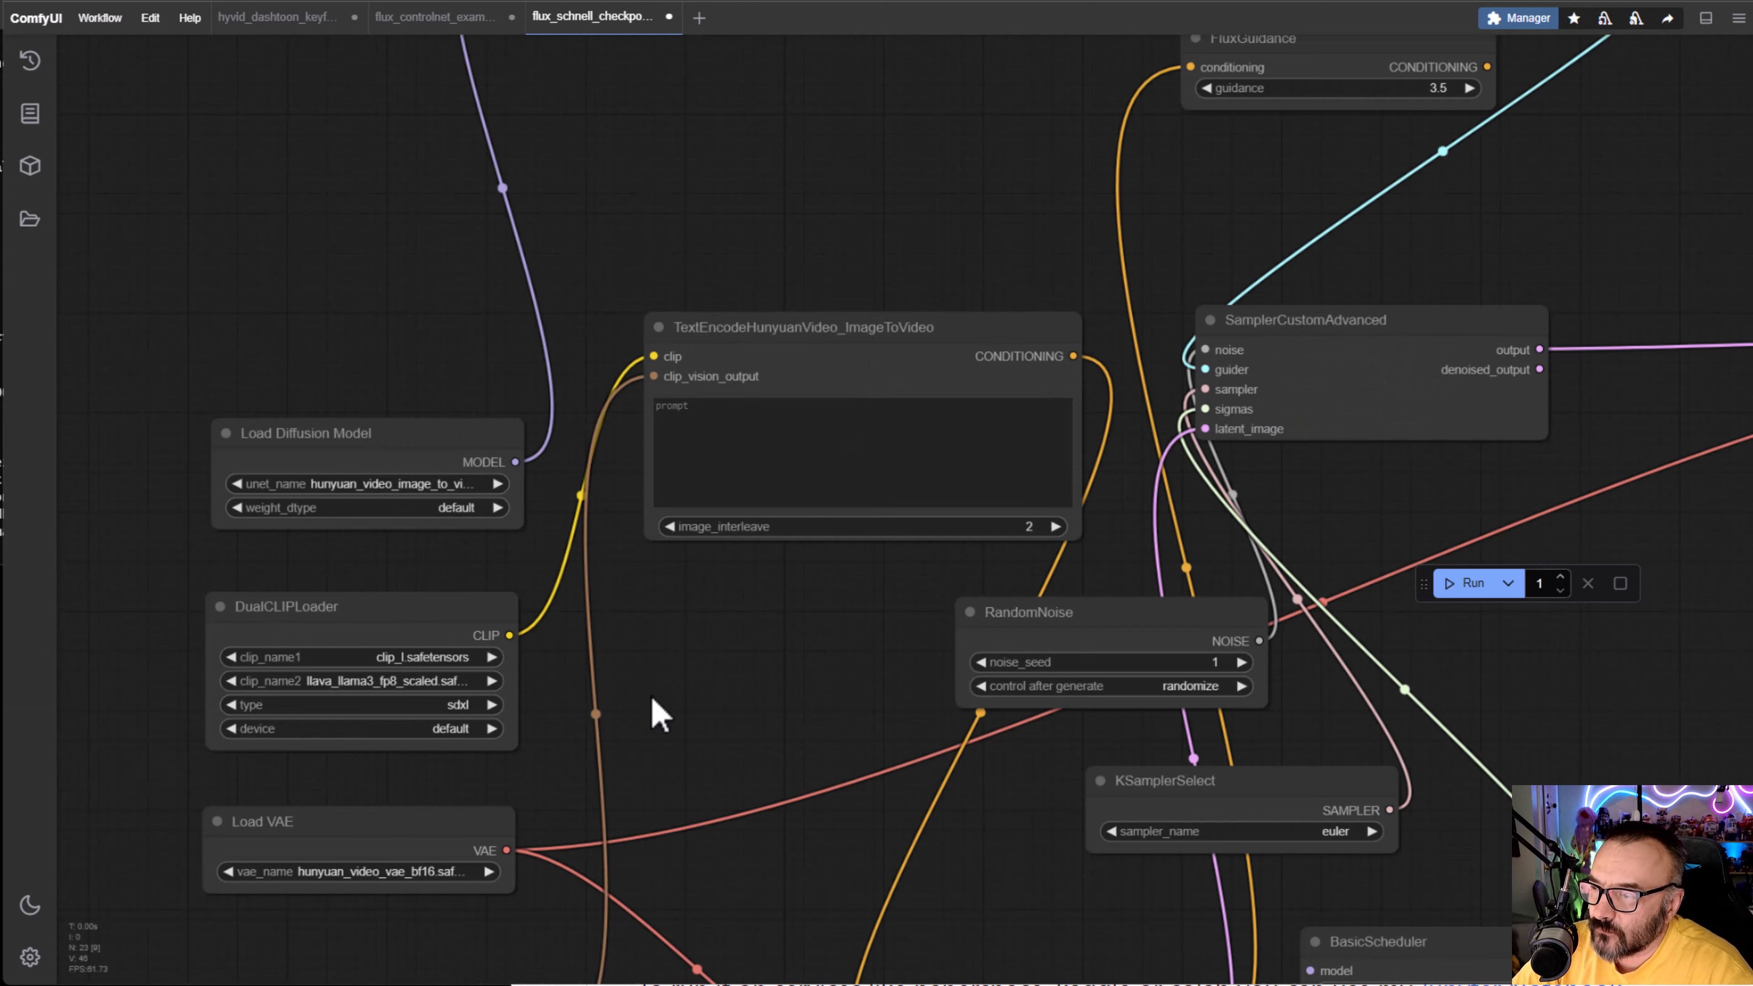
{"action": "left_click_drag", "start_coordinate": [657, 712], "coordinate": [748, 127]}
{"action": "left_click_drag", "start_coordinate": [410, 780], "coordinate": [1097, 608]}
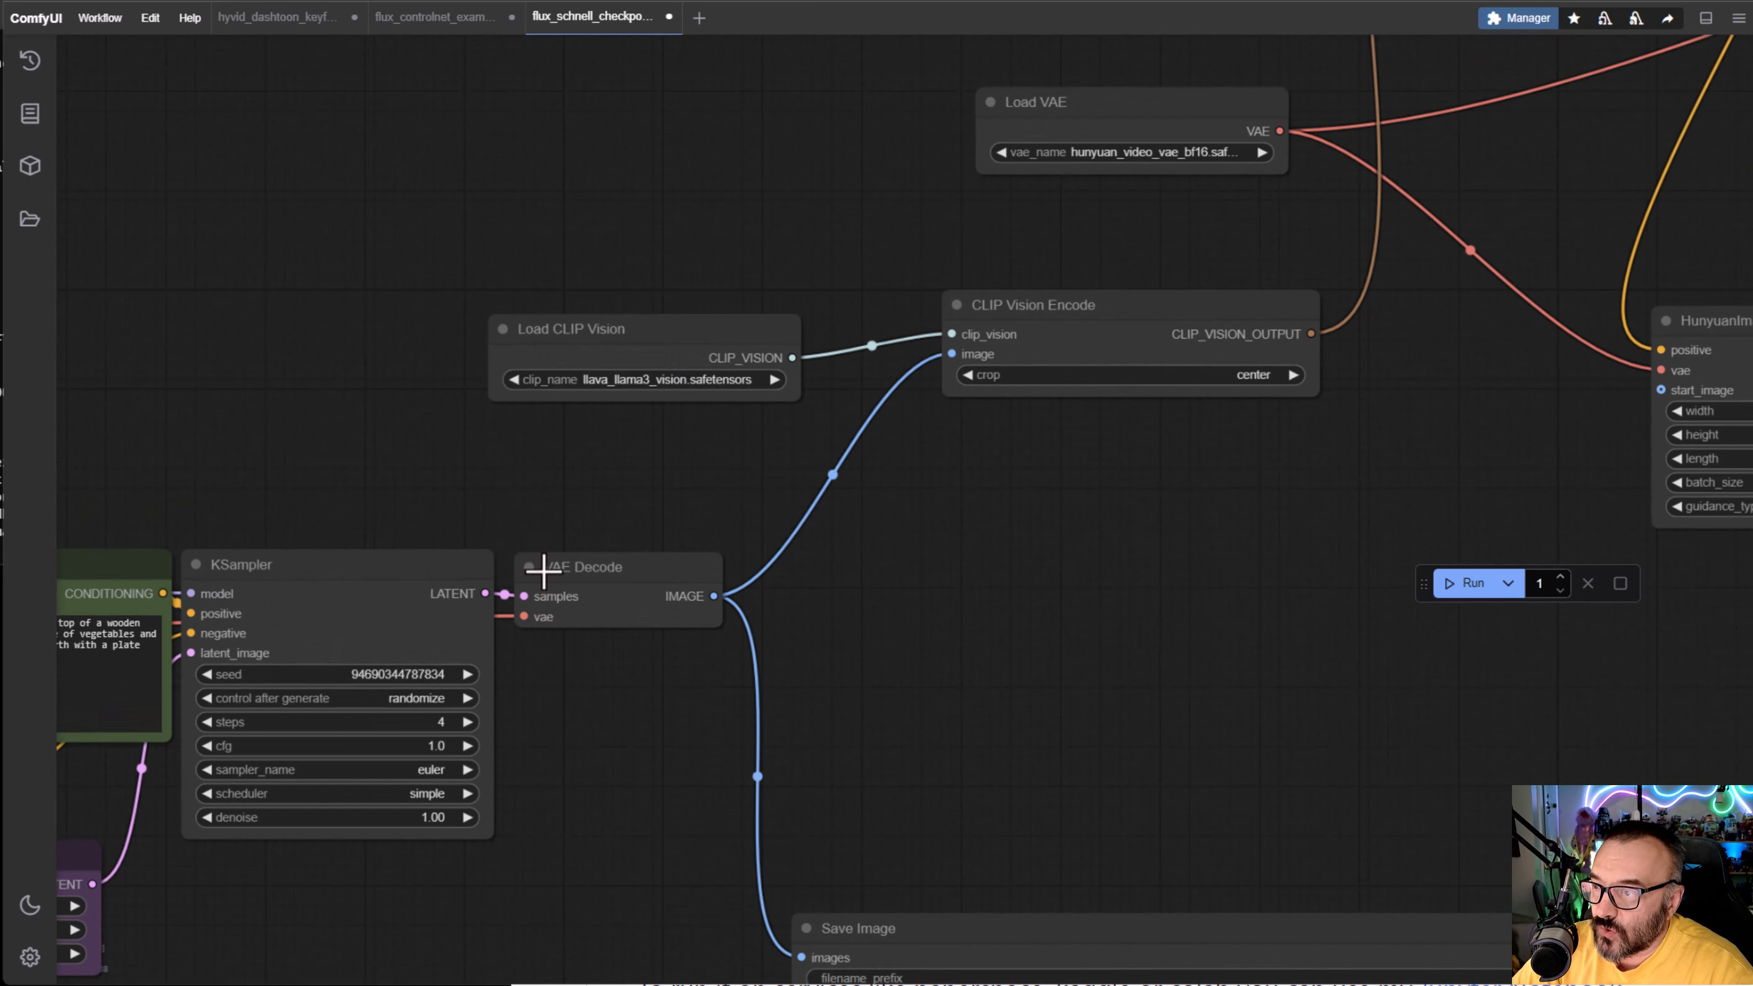
{"action": "scroll", "coordinate": [535, 556], "scroll_direction": "up", "scroll_amount": 5}
{"action": "scroll", "coordinate": [1107, 371], "scroll_direction": "up", "scroll_amount": 1}
{"action": "left_click_drag", "start_coordinate": [1098, 376], "coordinate": [532, 981]}
{"action": "scroll", "coordinate": [1169, 611], "scroll_direction": "down", "scroll_amount": 2}
{"action": "scroll", "coordinate": [1221, 618], "scroll_direction": "down", "scroll_amount": 1}
{"action": "left_click_drag", "start_coordinate": [1220, 619], "coordinate": [790, 703]}
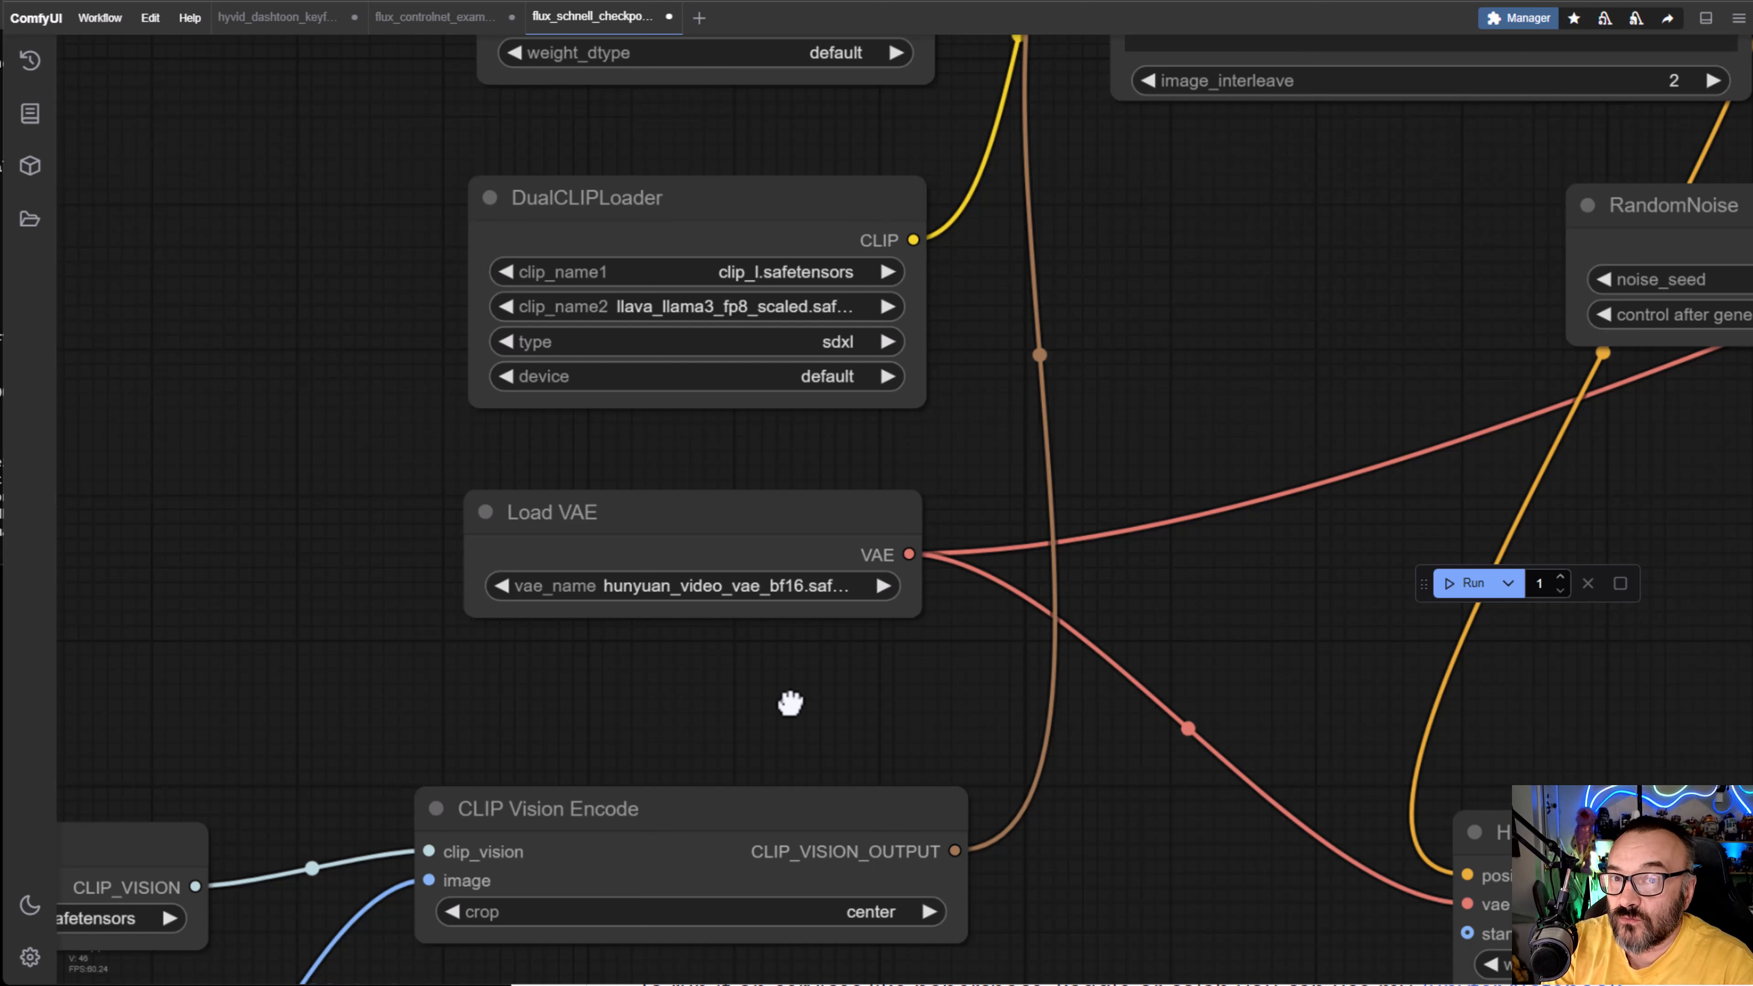
{"action": "scroll", "coordinate": [789, 683], "scroll_direction": "down", "scroll_amount": 3}
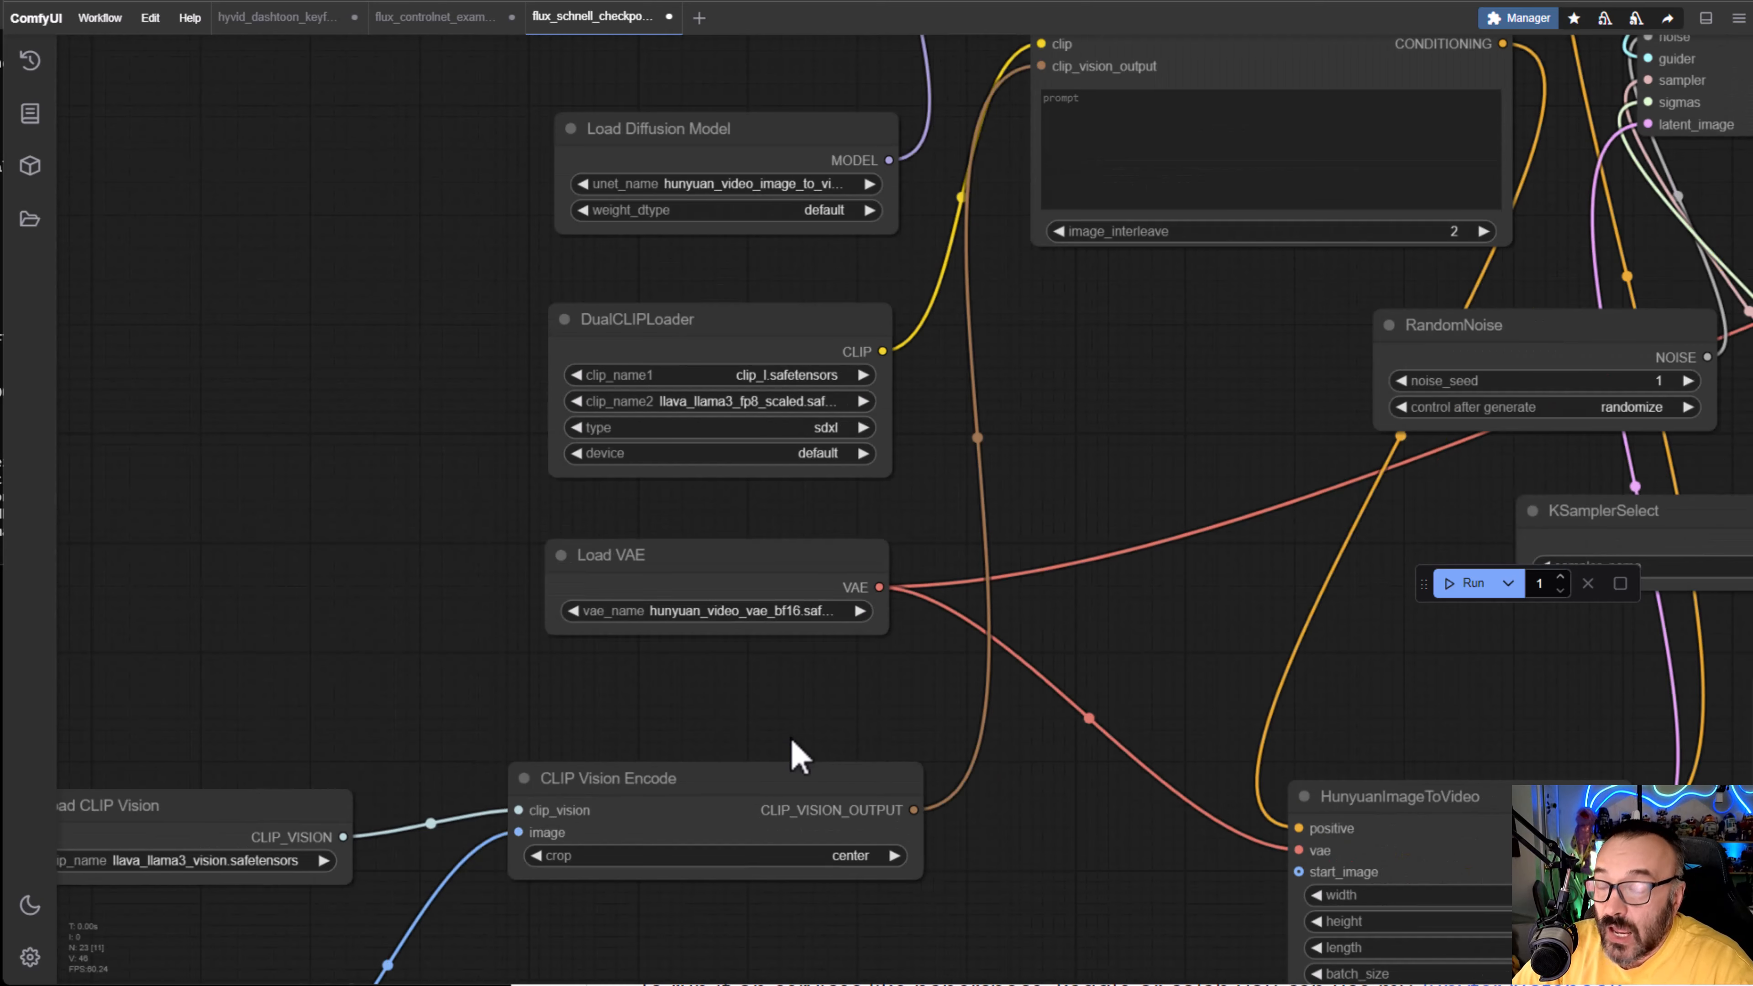
{"action": "left_click_drag", "start_coordinate": [1125, 624], "coordinate": [1083, 692]}
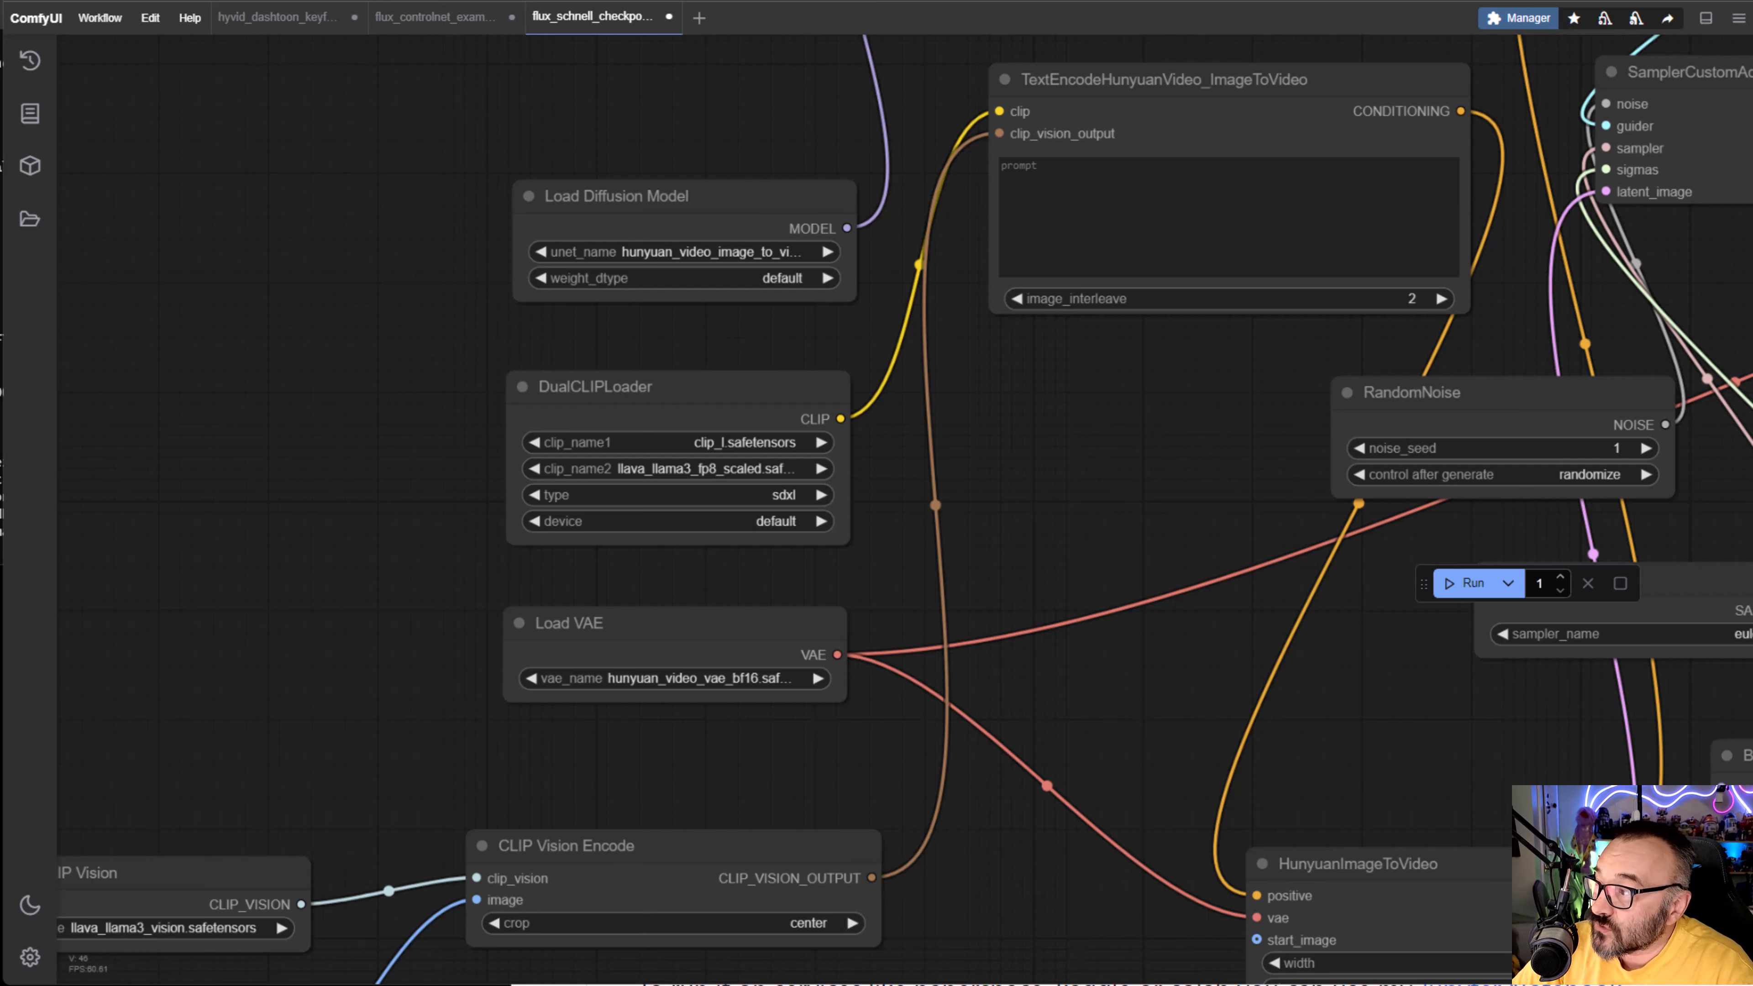
Switch to File Explorer and review the model files in the diffusion_models folder and its hyvideo subfolder
{"action": "key", "text": "alt+Tab"}
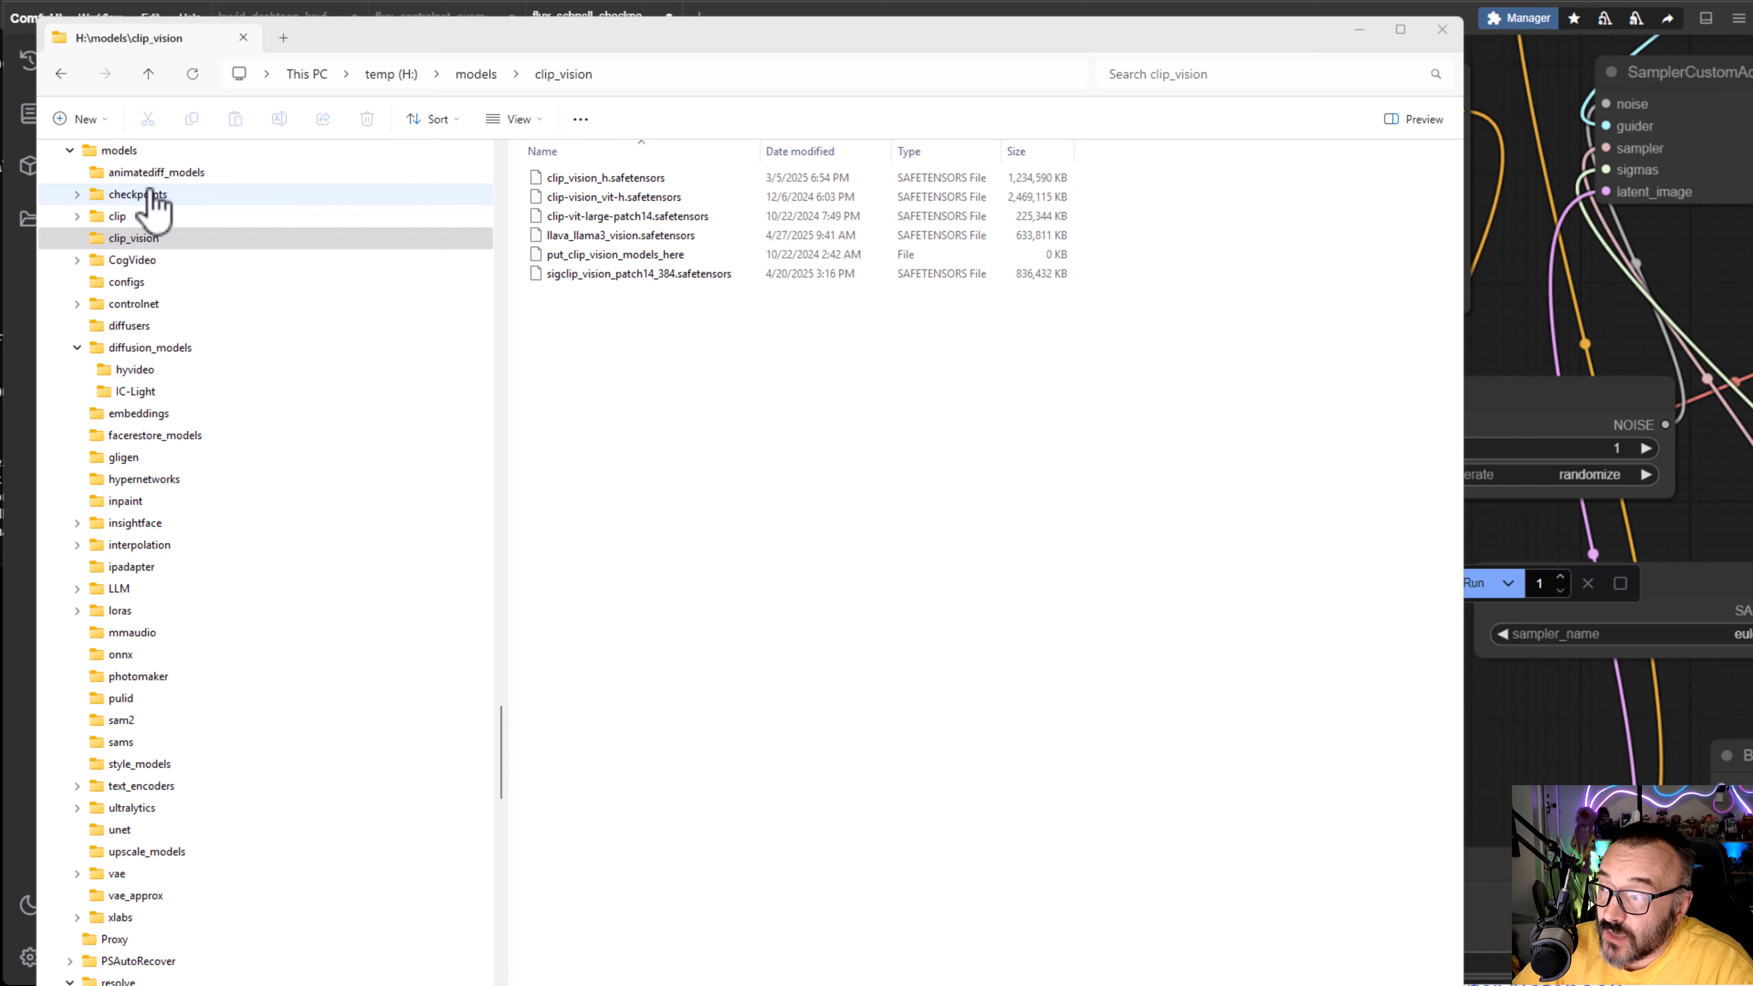
{"action": "left_click", "coordinate": [158, 349]}
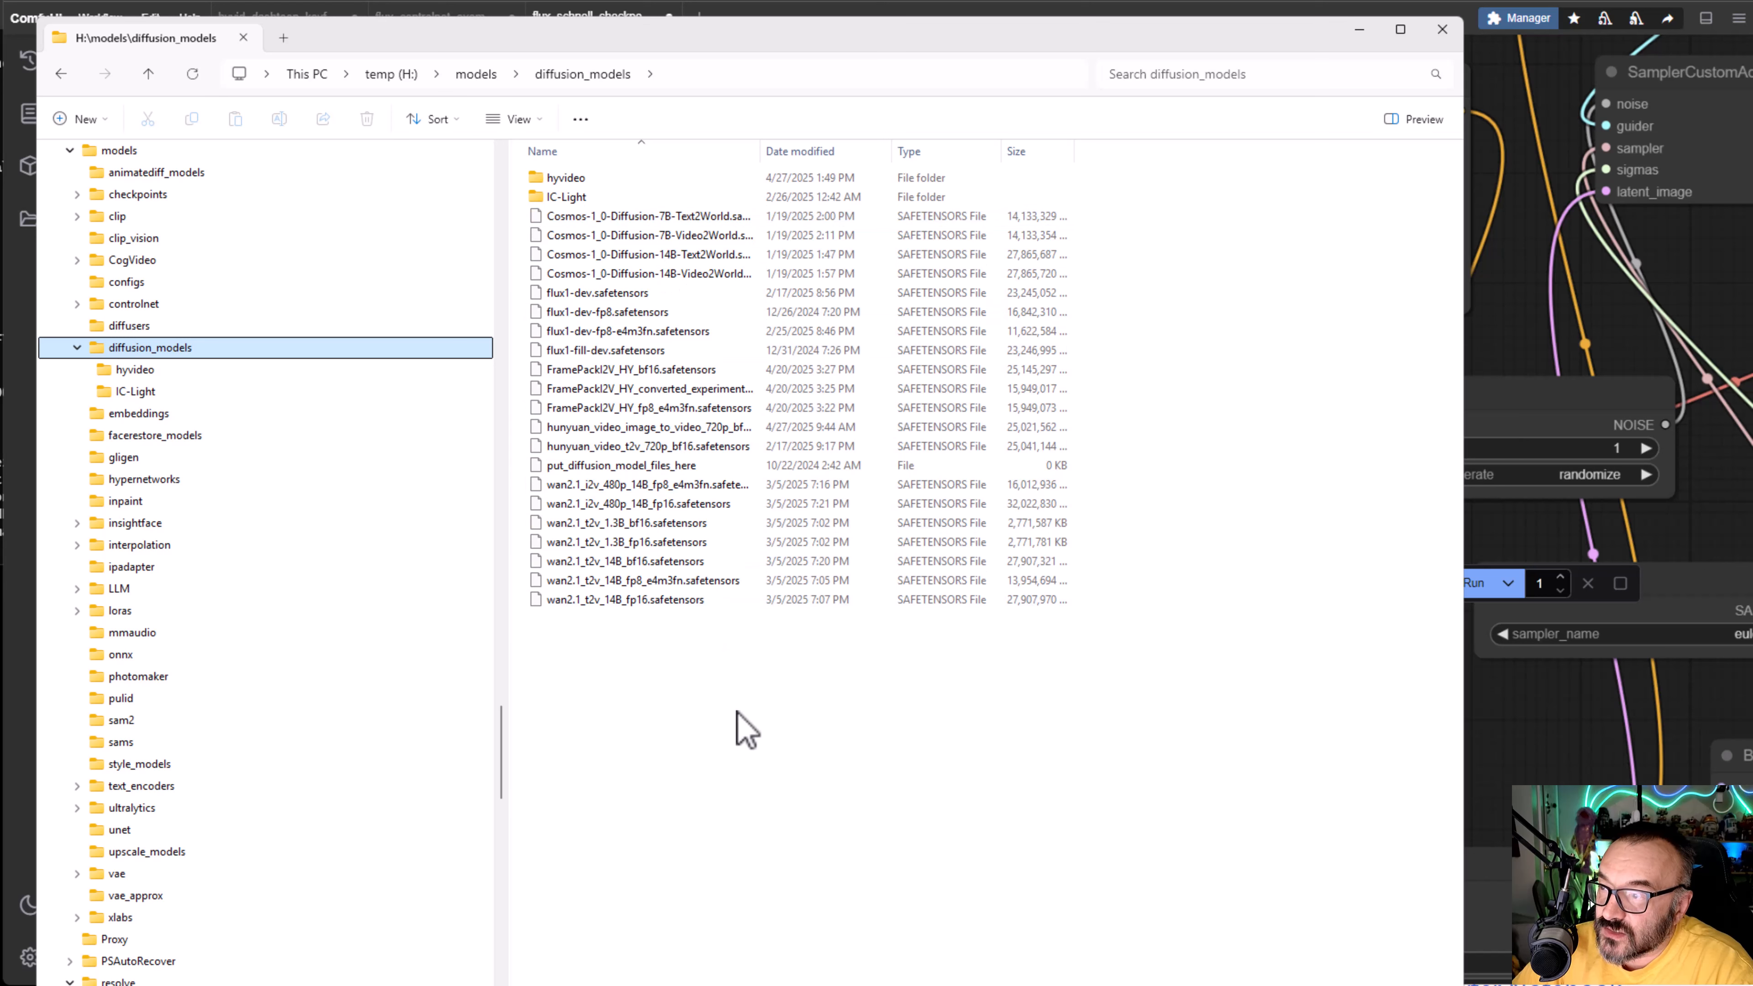
{"action": "left_click", "coordinate": [140, 370]}
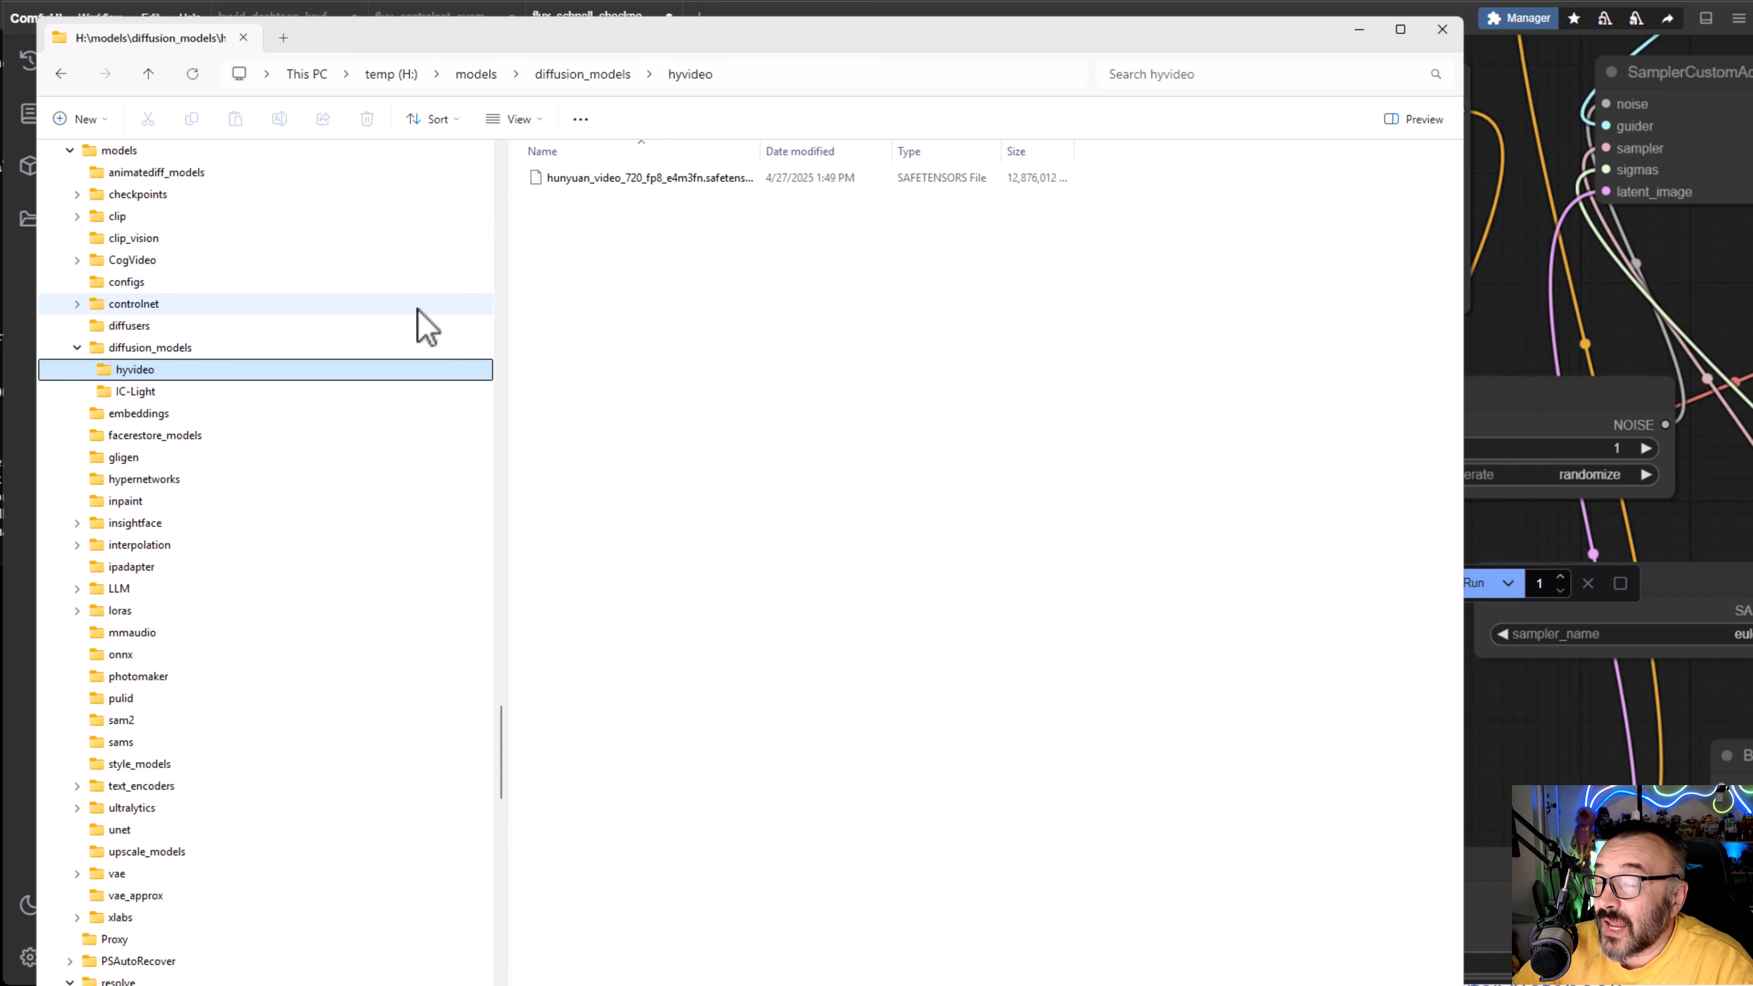
{"action": "left_click", "coordinate": [132, 348]}
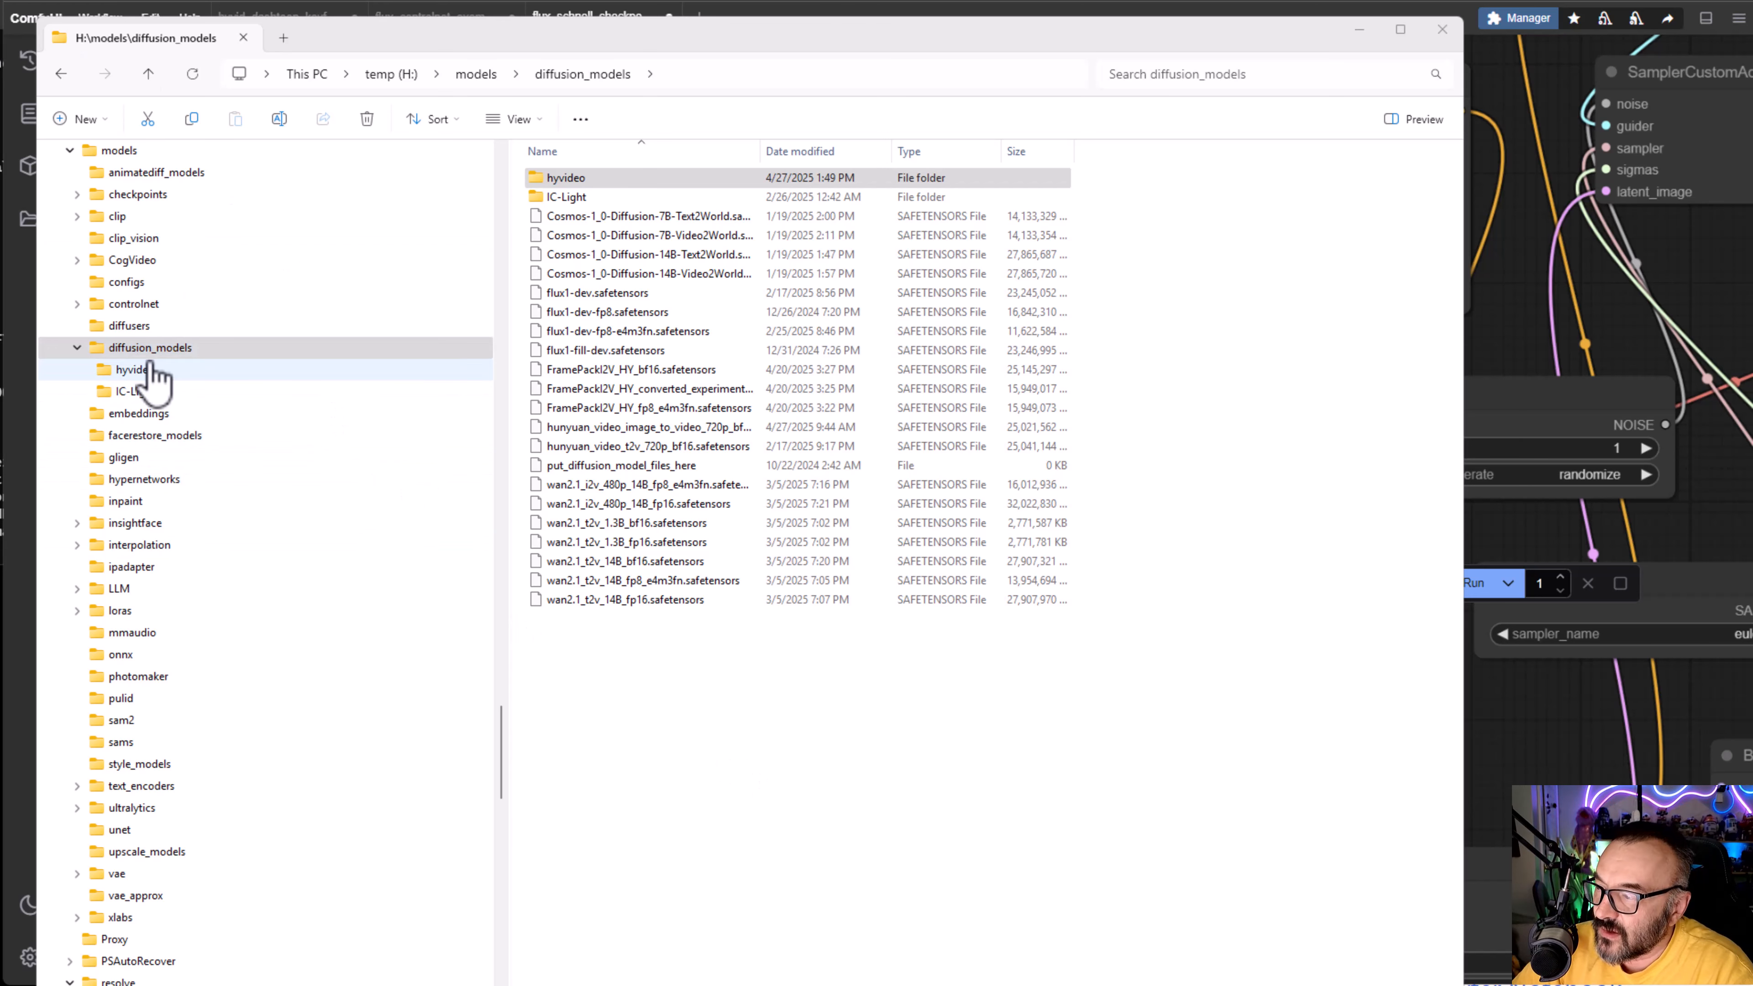
Open the hynd folder inside loras and widen the Name column to read the HunyuanVideo keyframe LoRA file names
{"action": "left_click", "coordinate": [173, 611]}
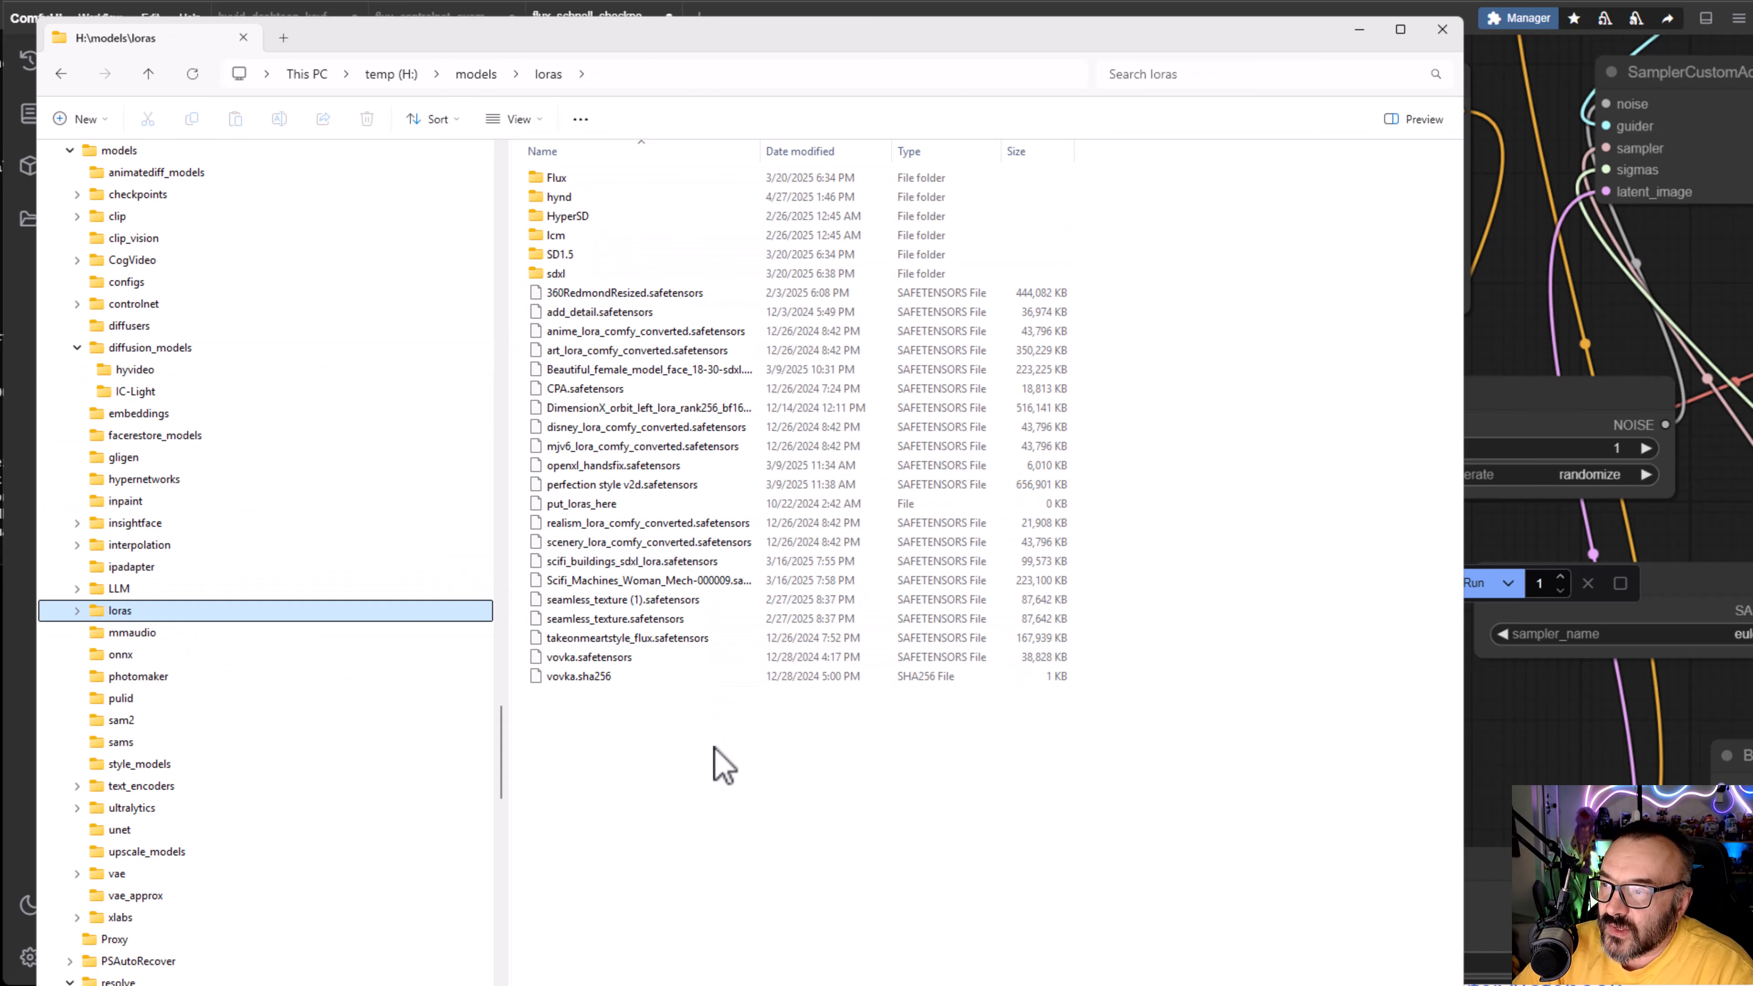
{"action": "double_click", "coordinate": [595, 199]}
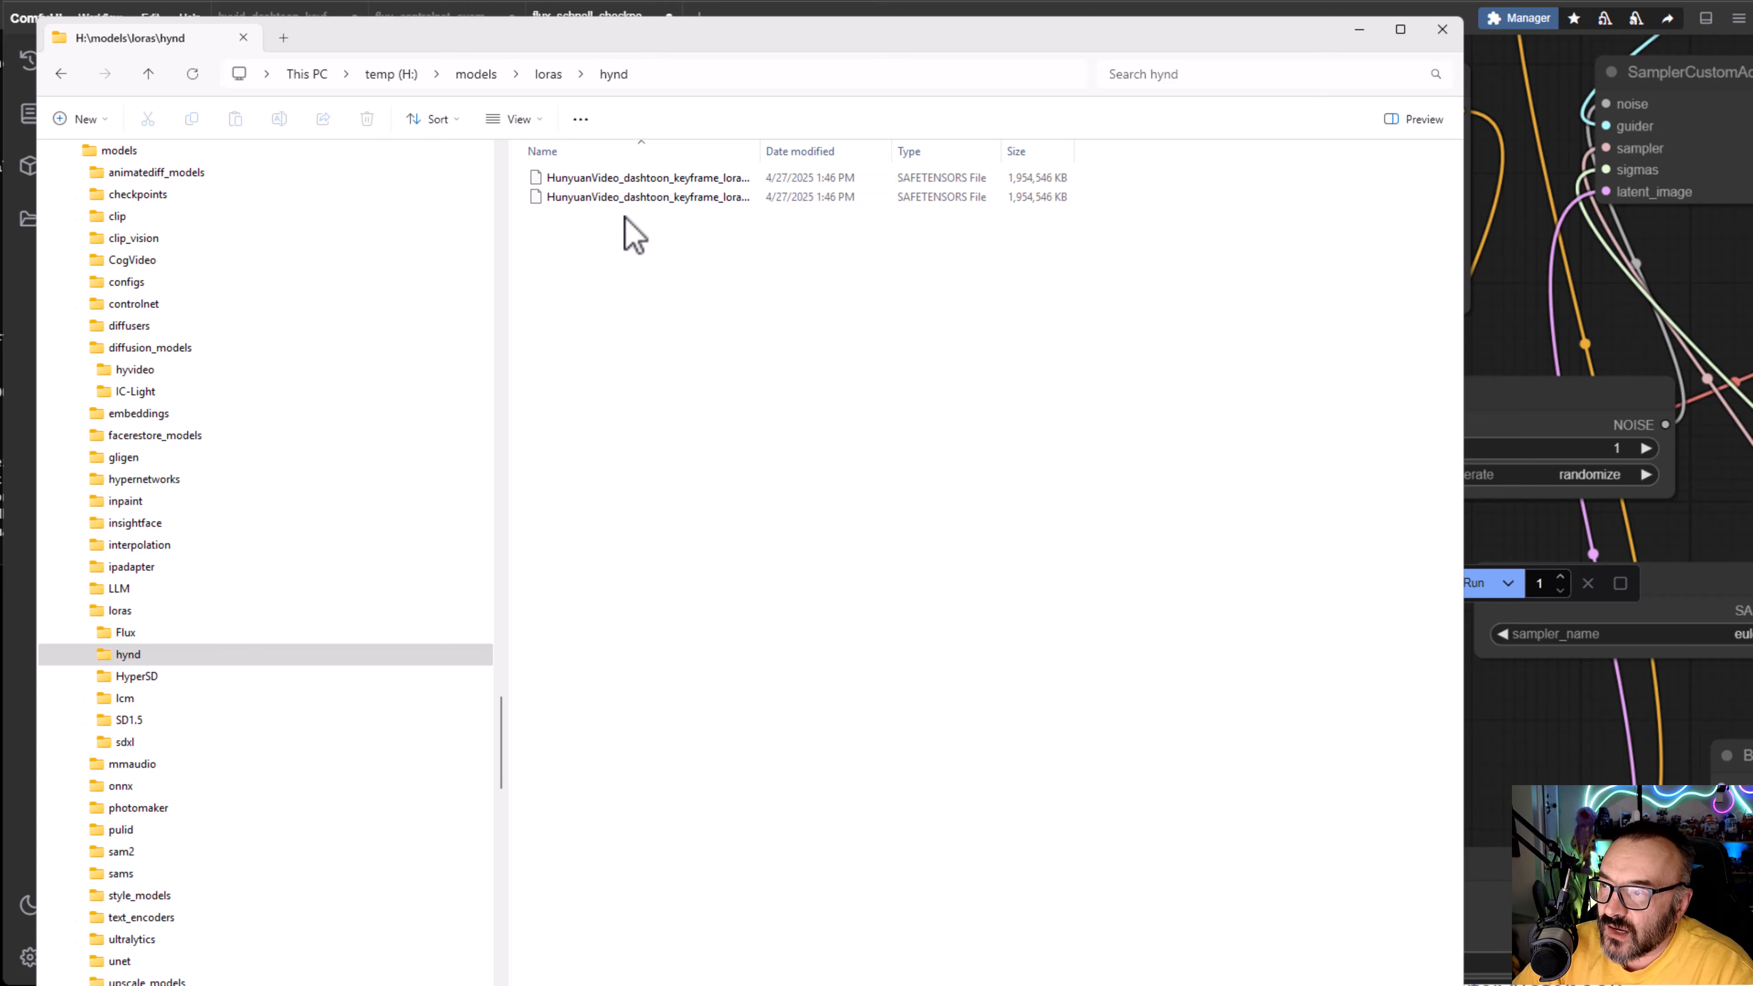
{"action": "left_click_drag", "start_coordinate": [761, 148], "coordinate": [839, 165]}
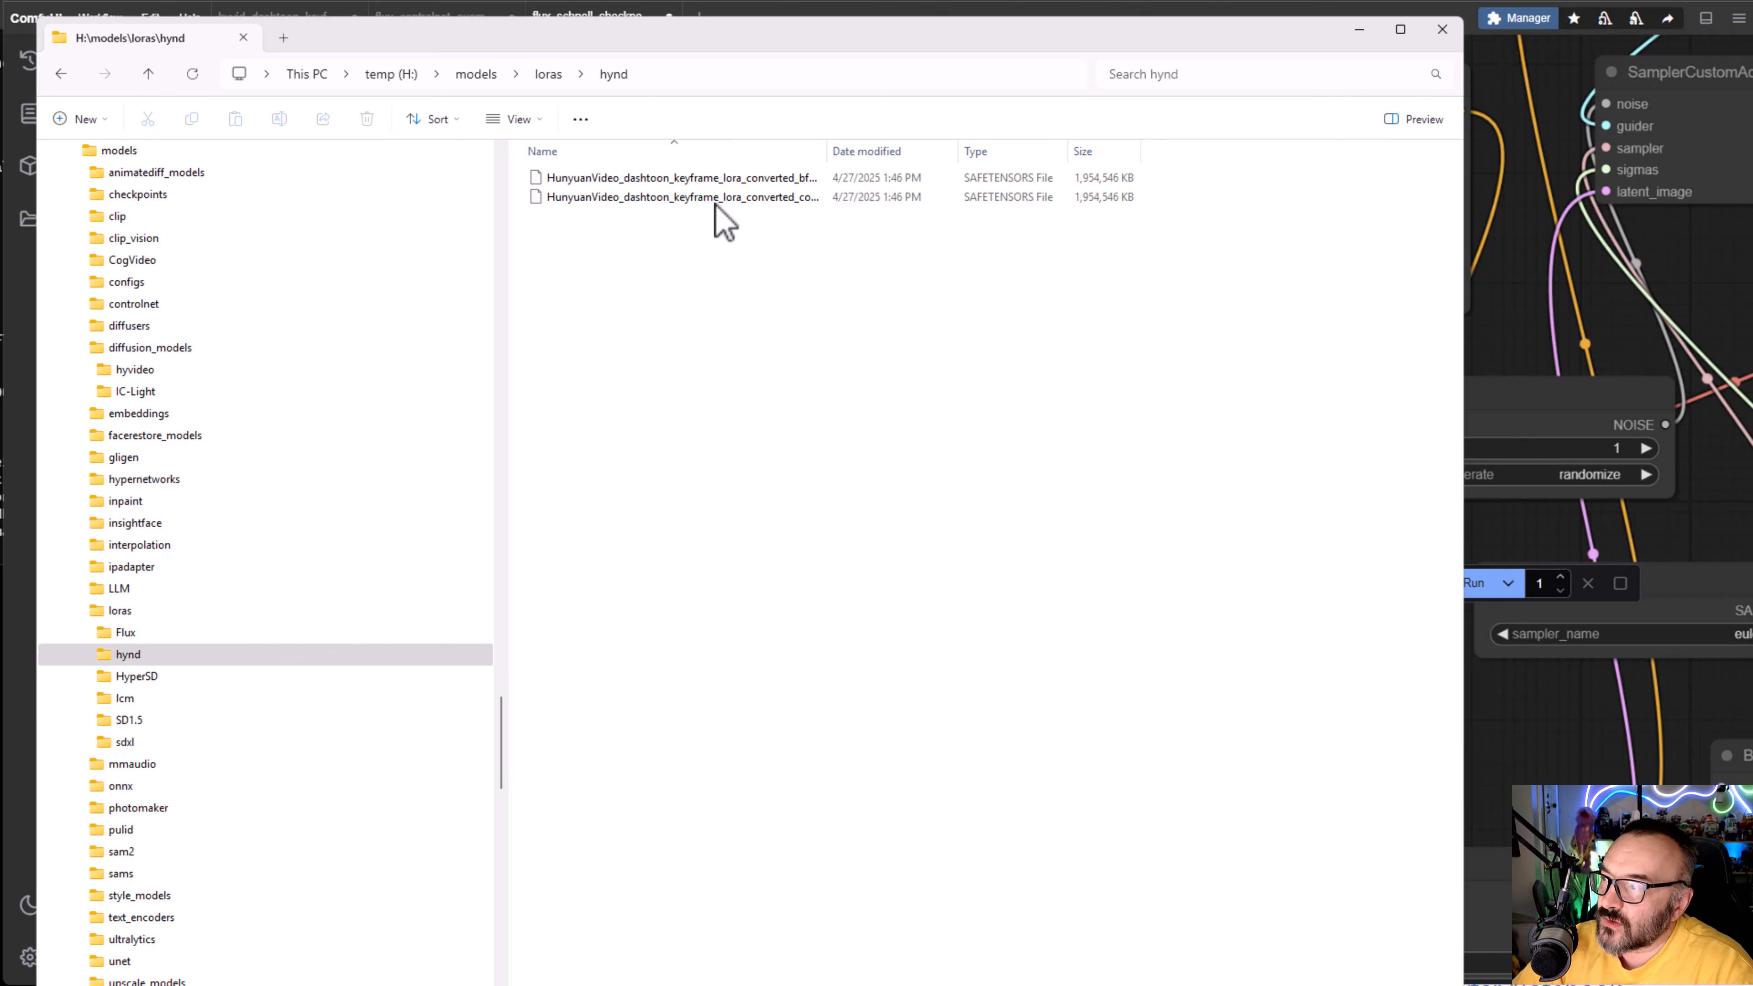
Return to the ComfyUI graph and review the files chosen in the Load Diffusion Model, DualCLIPLoader and Load VAE nodes
{"action": "left_click", "coordinate": [607, 8]}
{"action": "scroll", "coordinate": [717, 225], "scroll_direction": "up", "scroll_amount": 1}
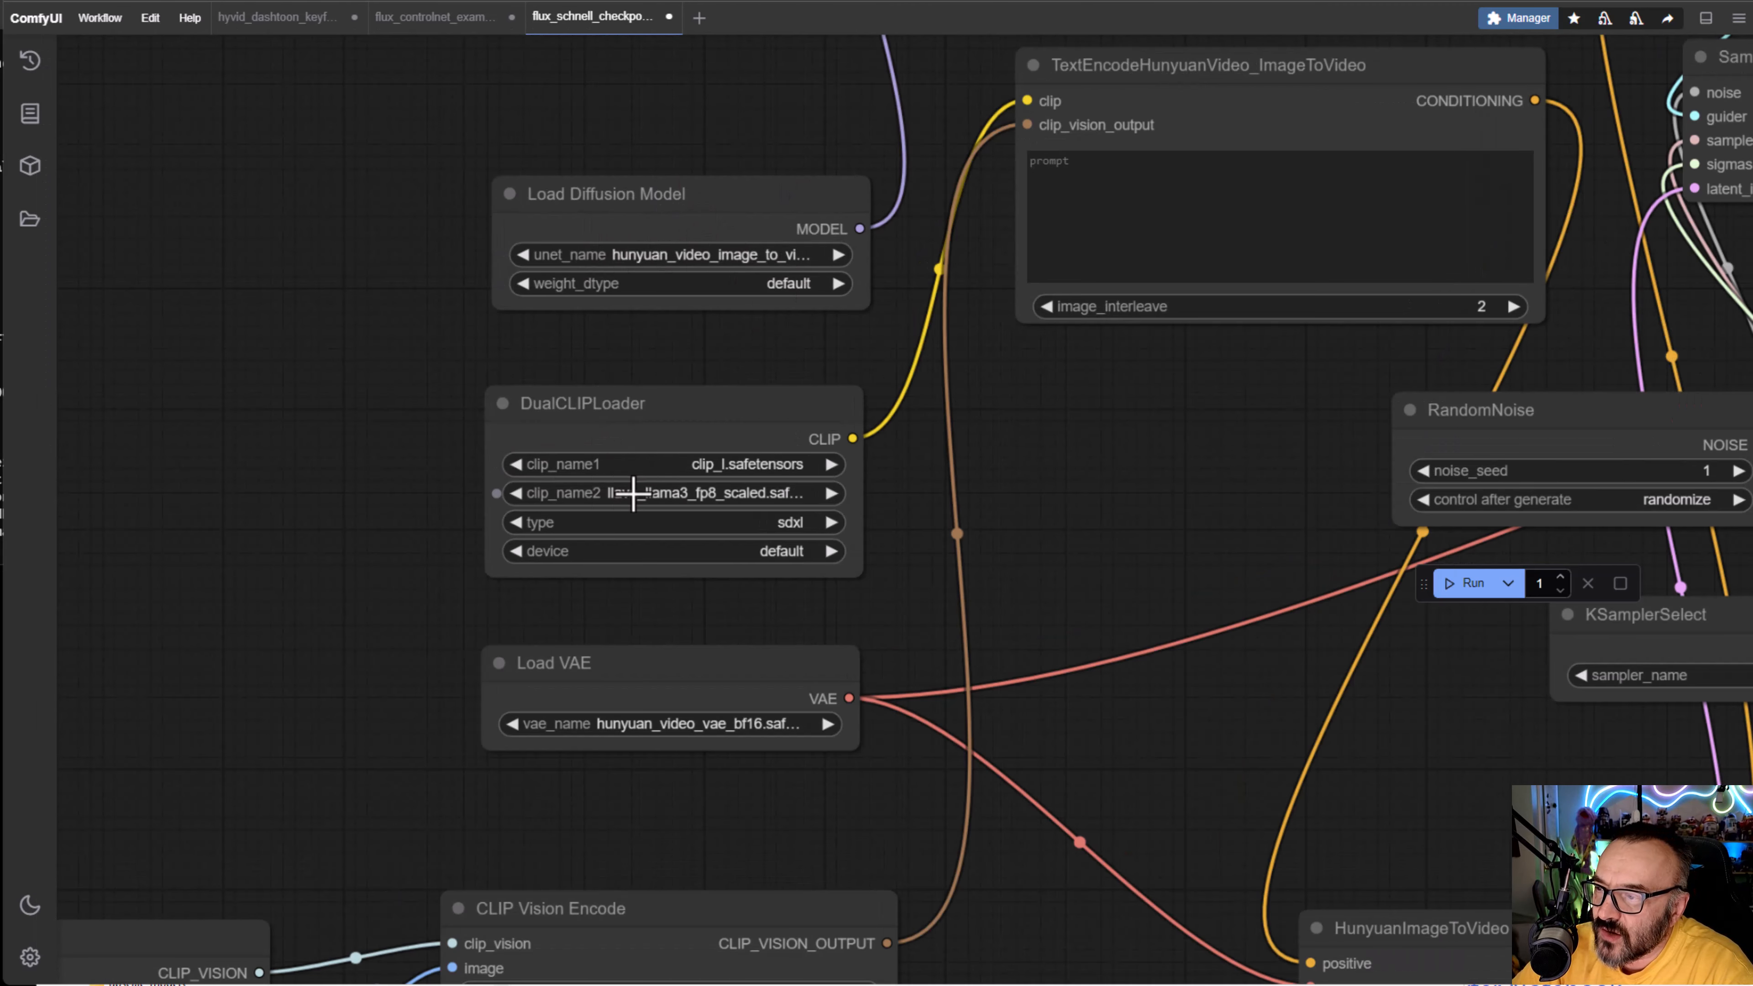
{"action": "left_click_drag", "start_coordinate": [1193, 482], "coordinate": [897, 470]}
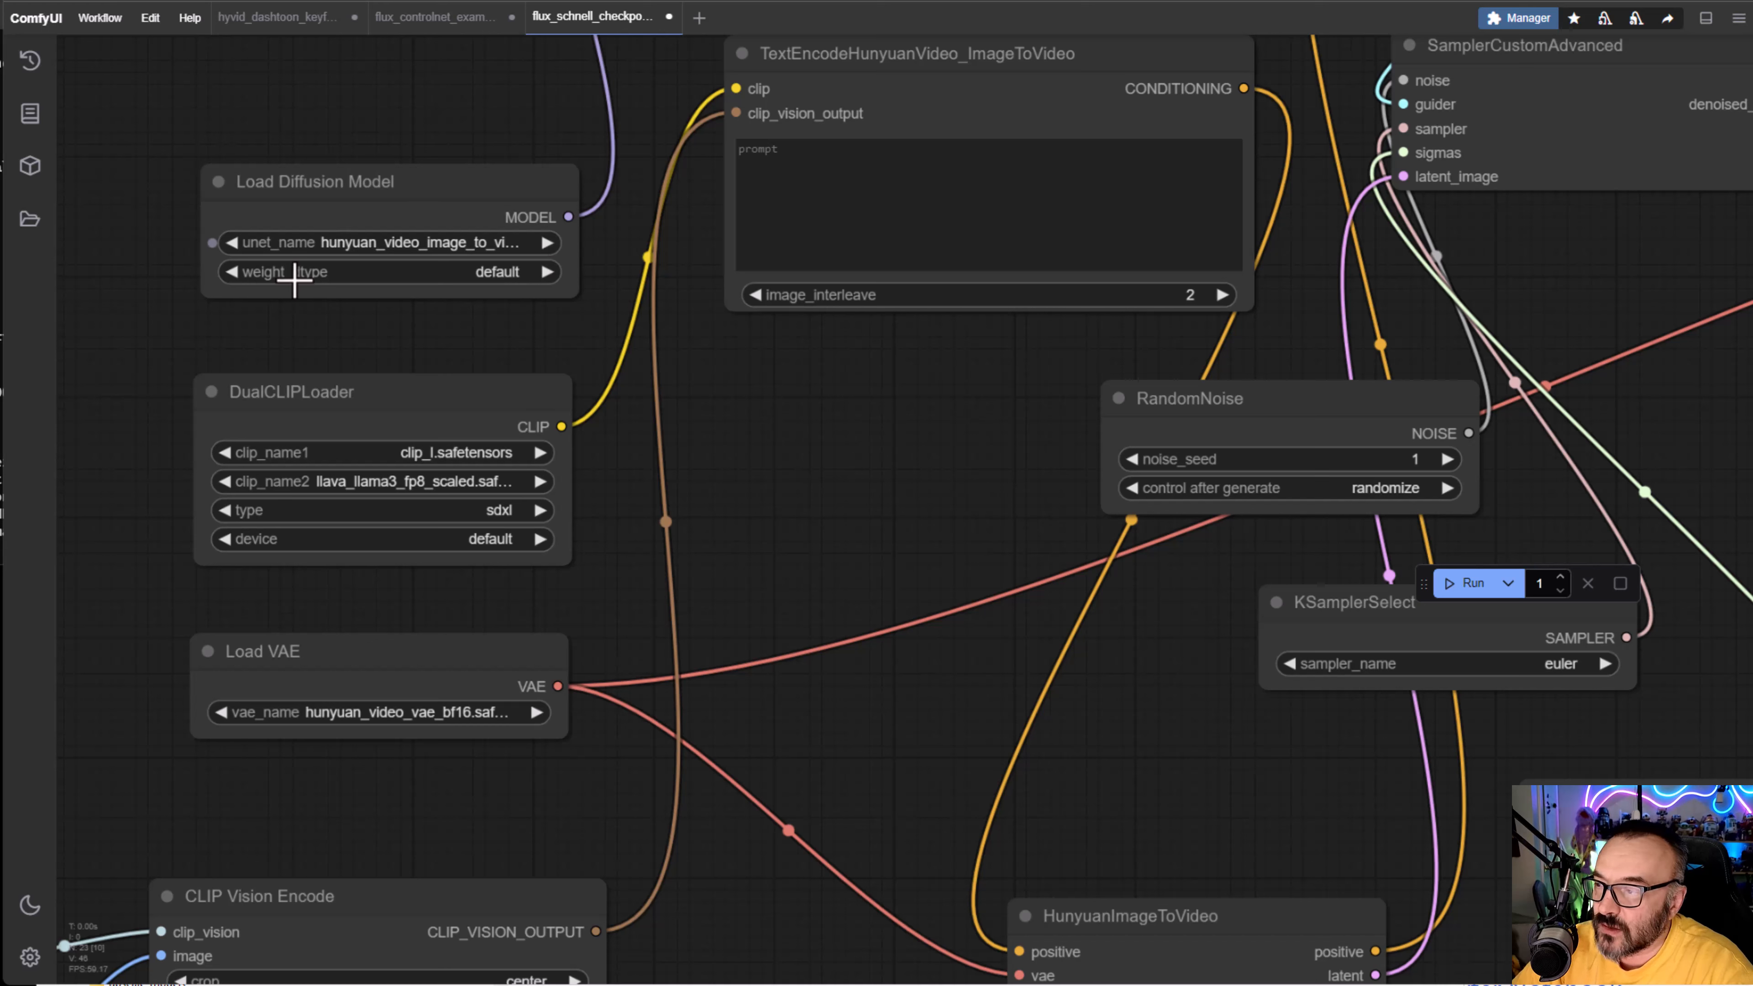
{"action": "left_click", "coordinate": [386, 243]}
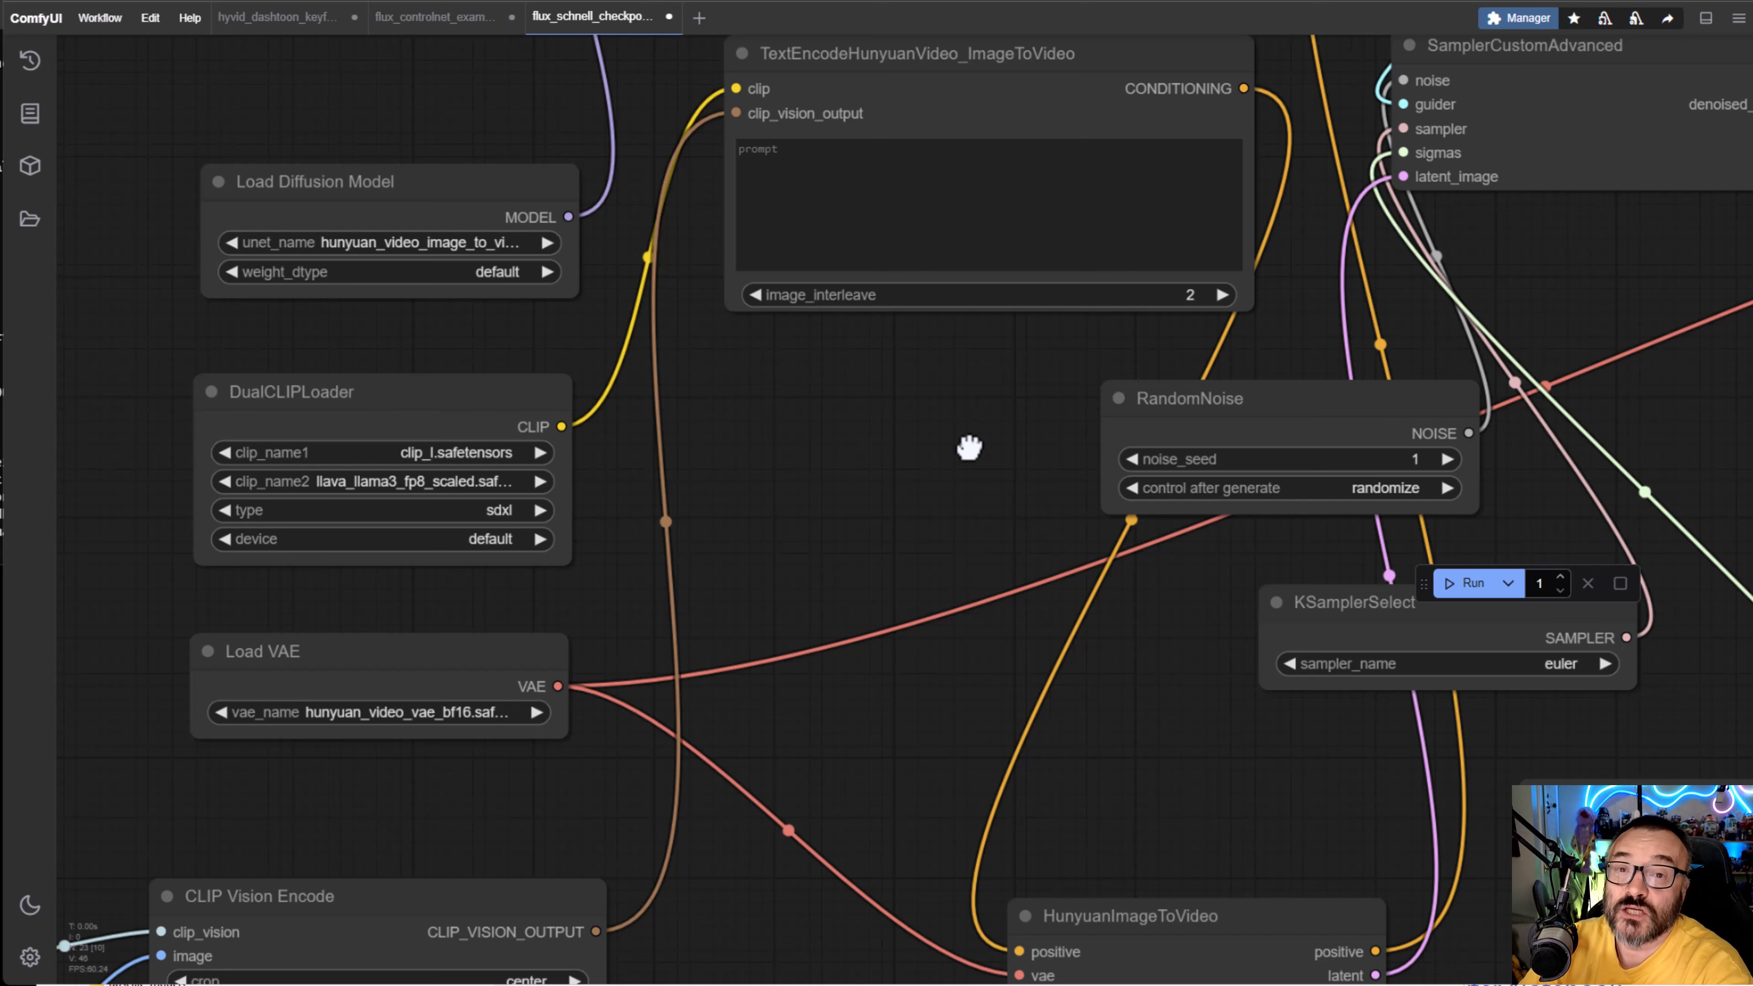
{"action": "scroll", "coordinate": [587, 121], "scroll_direction": "down", "scroll_amount": 5}
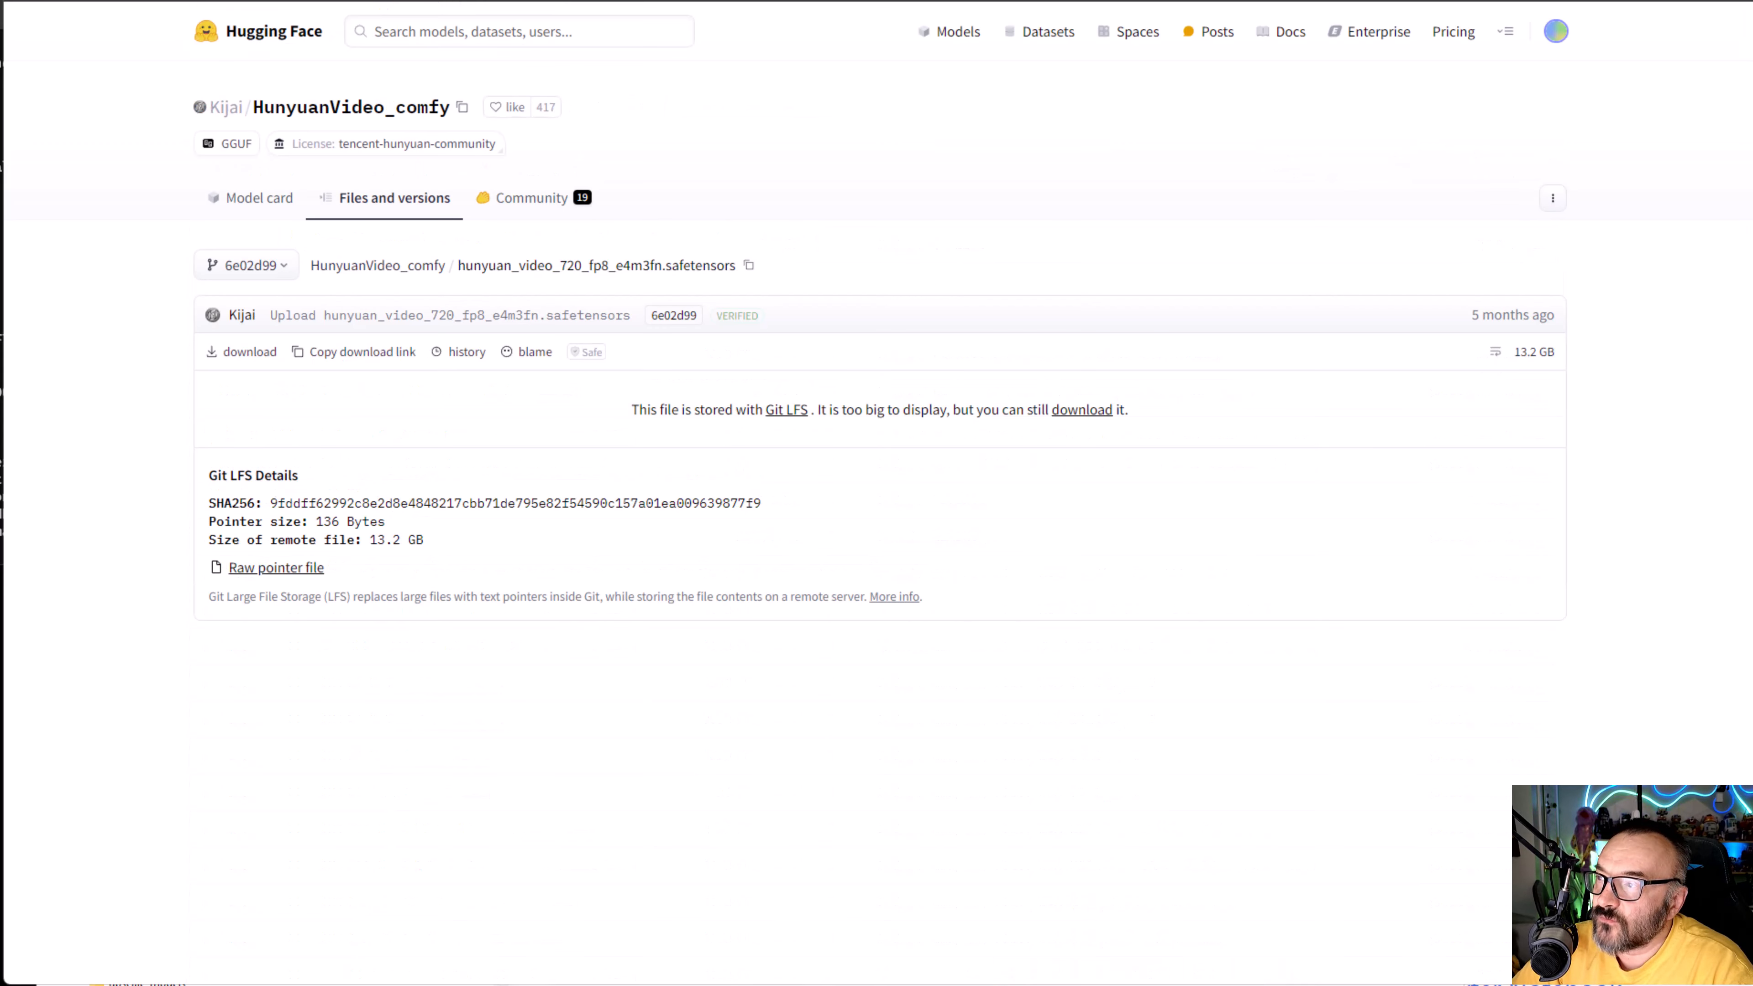
Switch to Hugging Face, open the main file list of Kijai's HunyuanVideo_comfy repository and look through the available models
{"action": "left_click", "coordinate": [419, 165]}
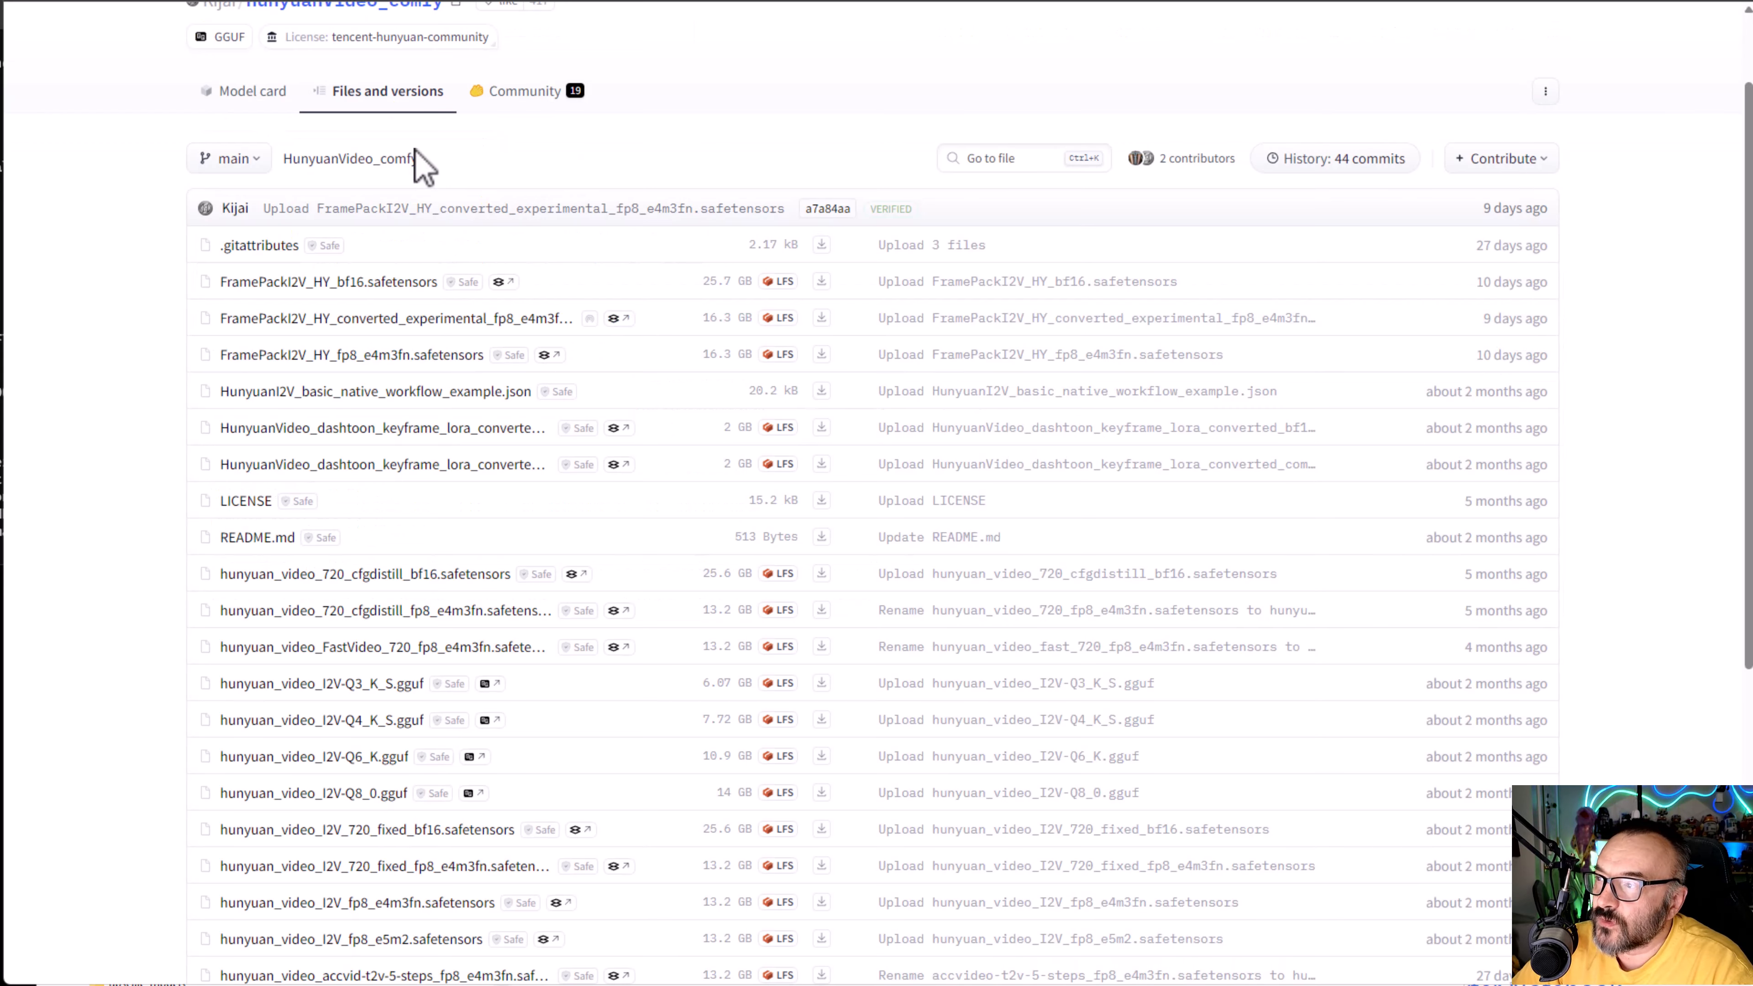
{"action": "scroll", "coordinate": [483, 546], "scroll_direction": "down", "scroll_amount": 7}
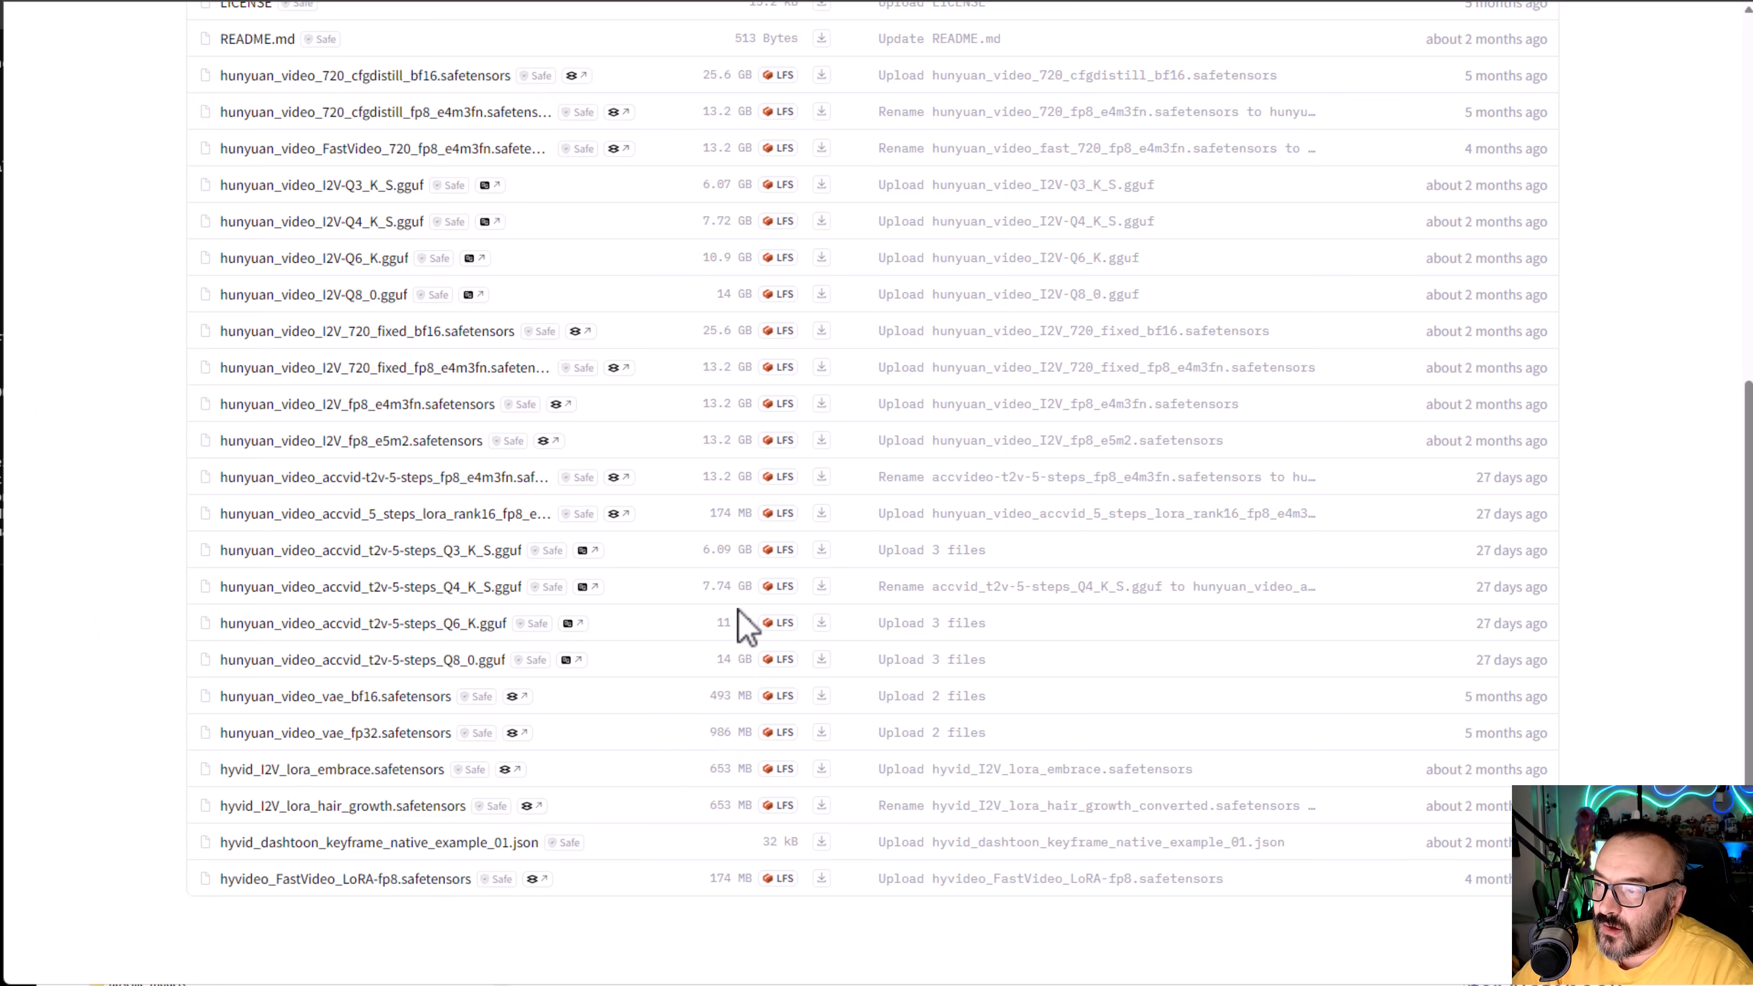
{"action": "scroll", "coordinate": [738, 621], "scroll_direction": "up", "scroll_amount": 1}
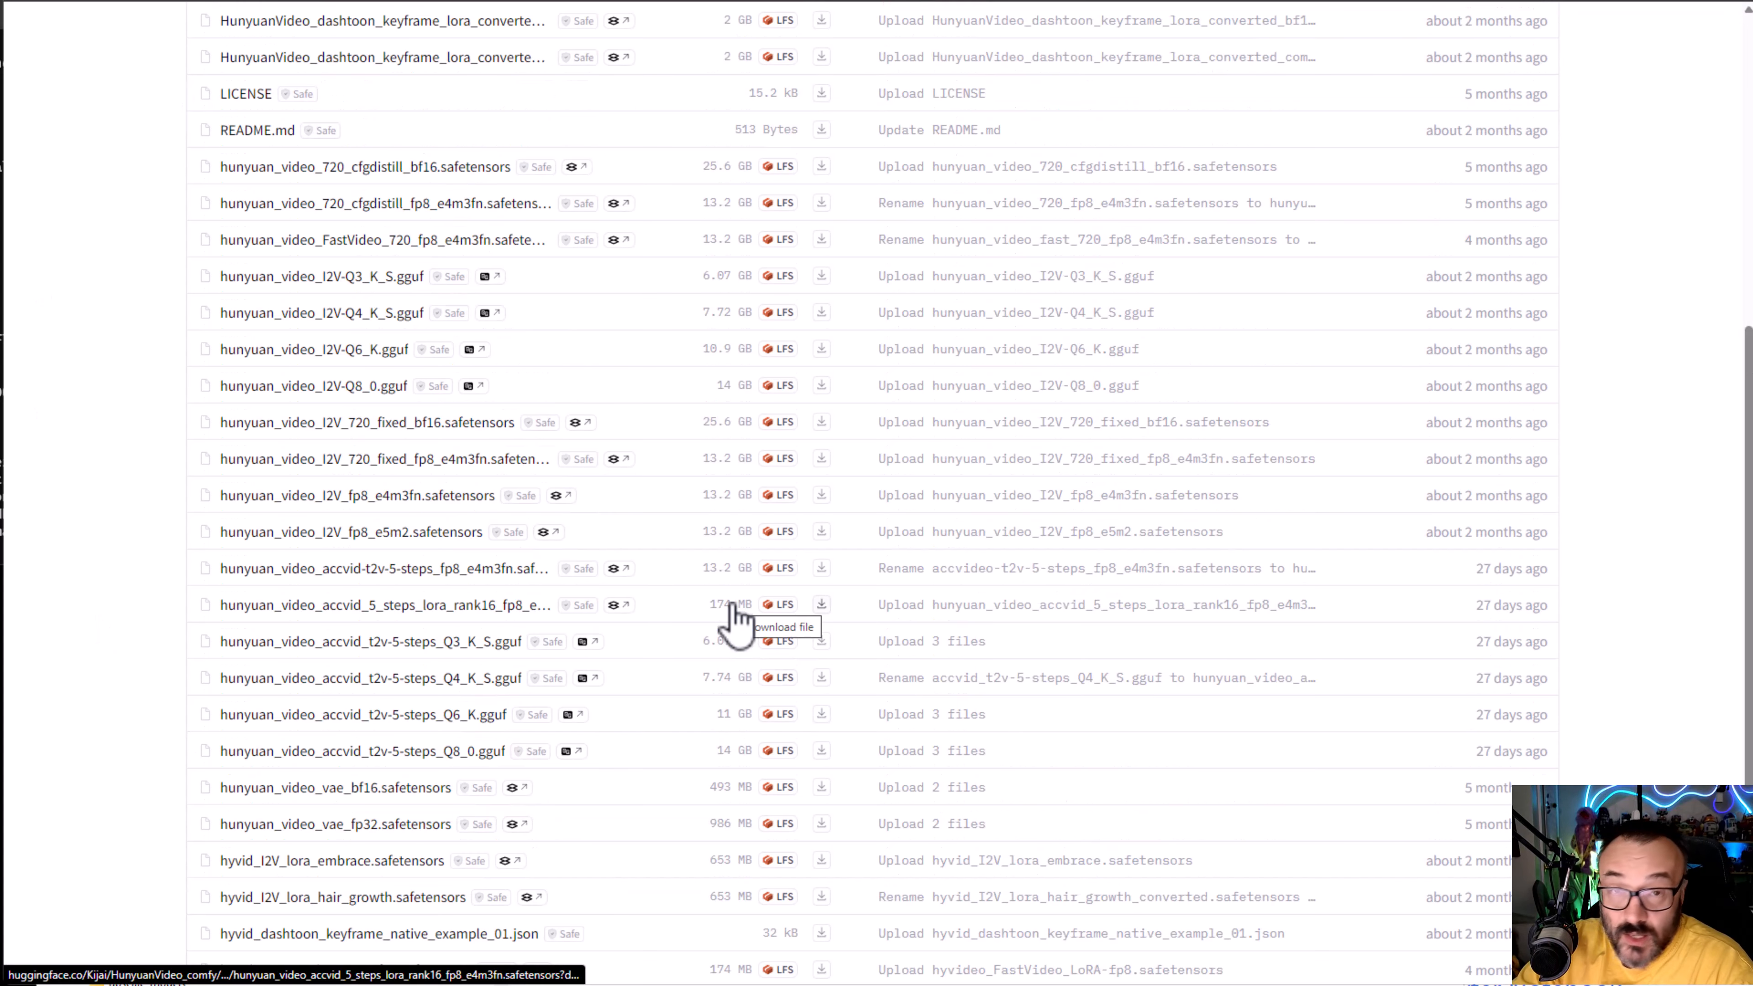
{"action": "scroll", "coordinate": [735, 618], "scroll_direction": "down", "scroll_amount": 1}
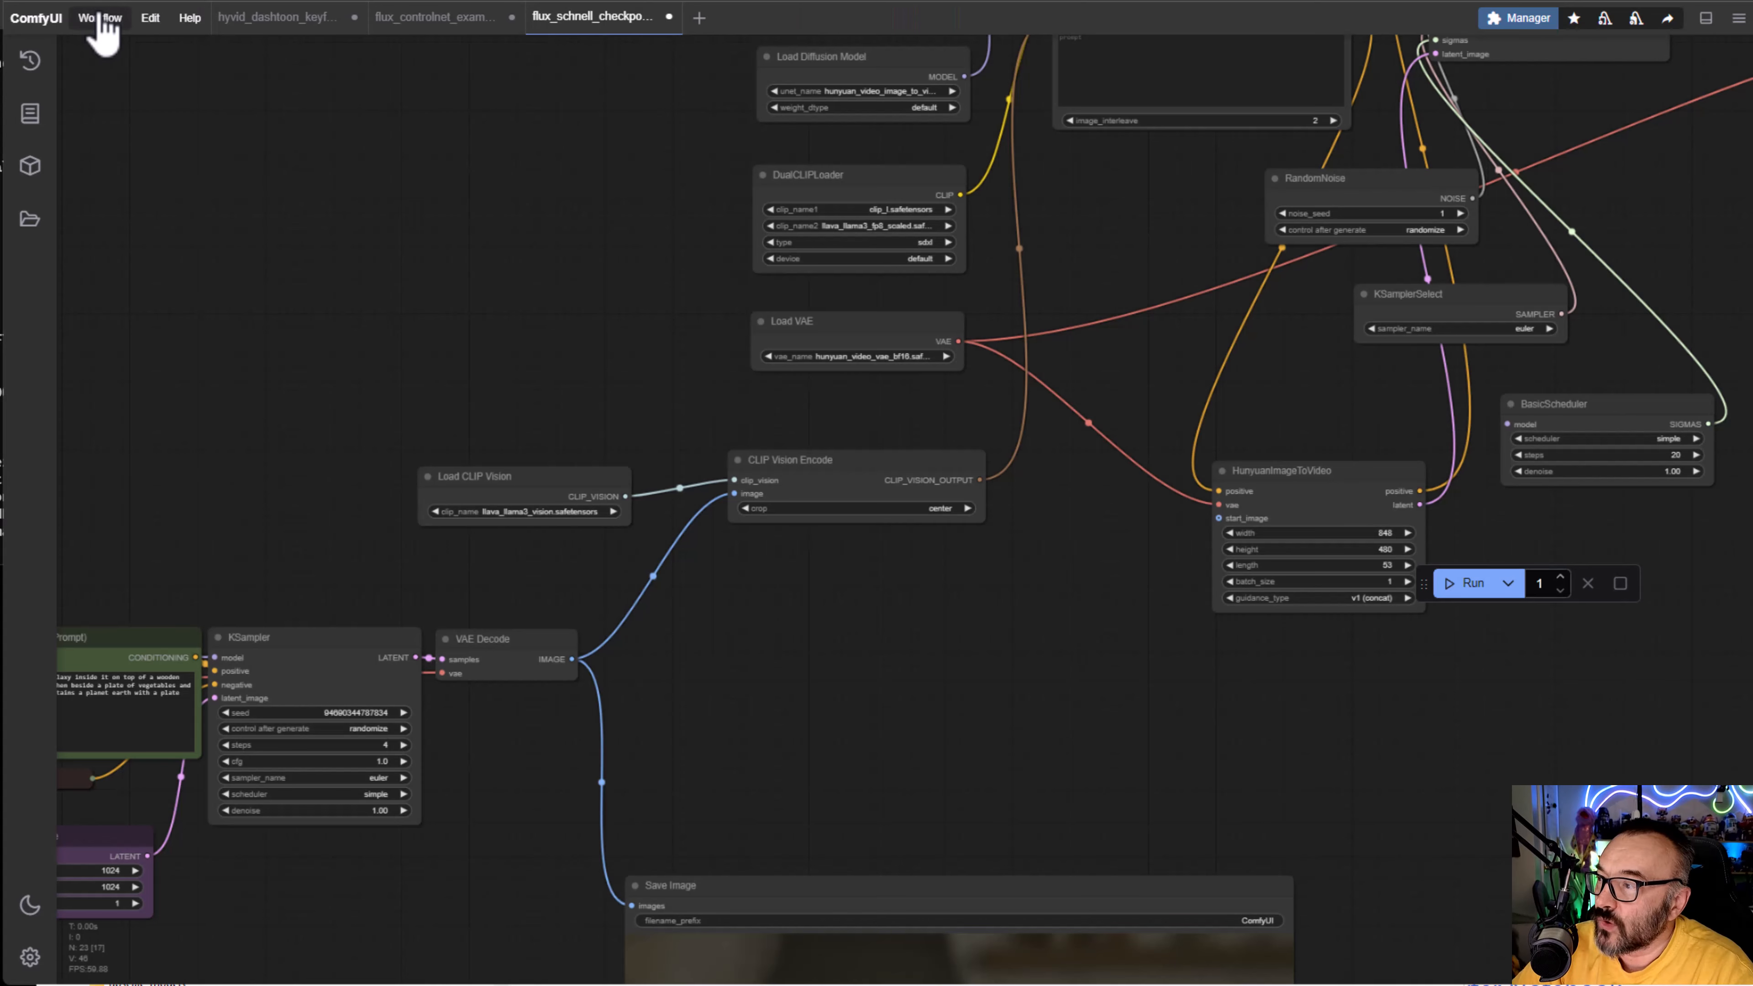
{"action": "left_click", "coordinate": [102, 19]}
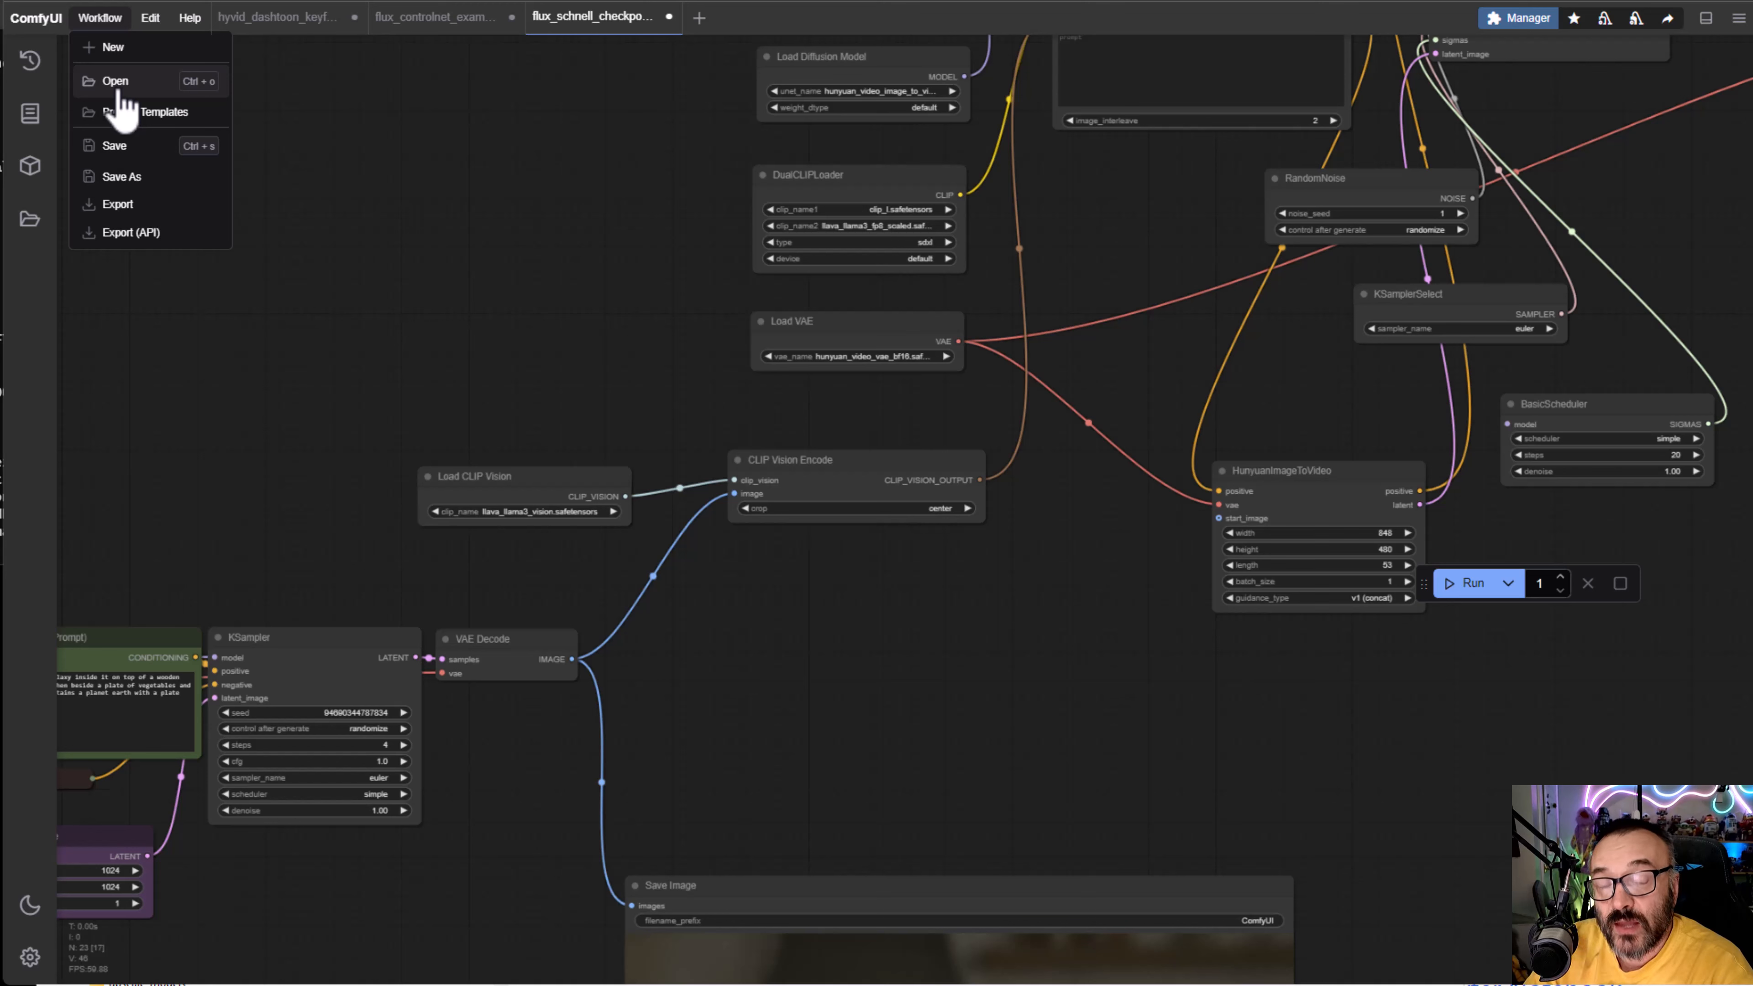
{"action": "left_click", "coordinate": [150, 17]}
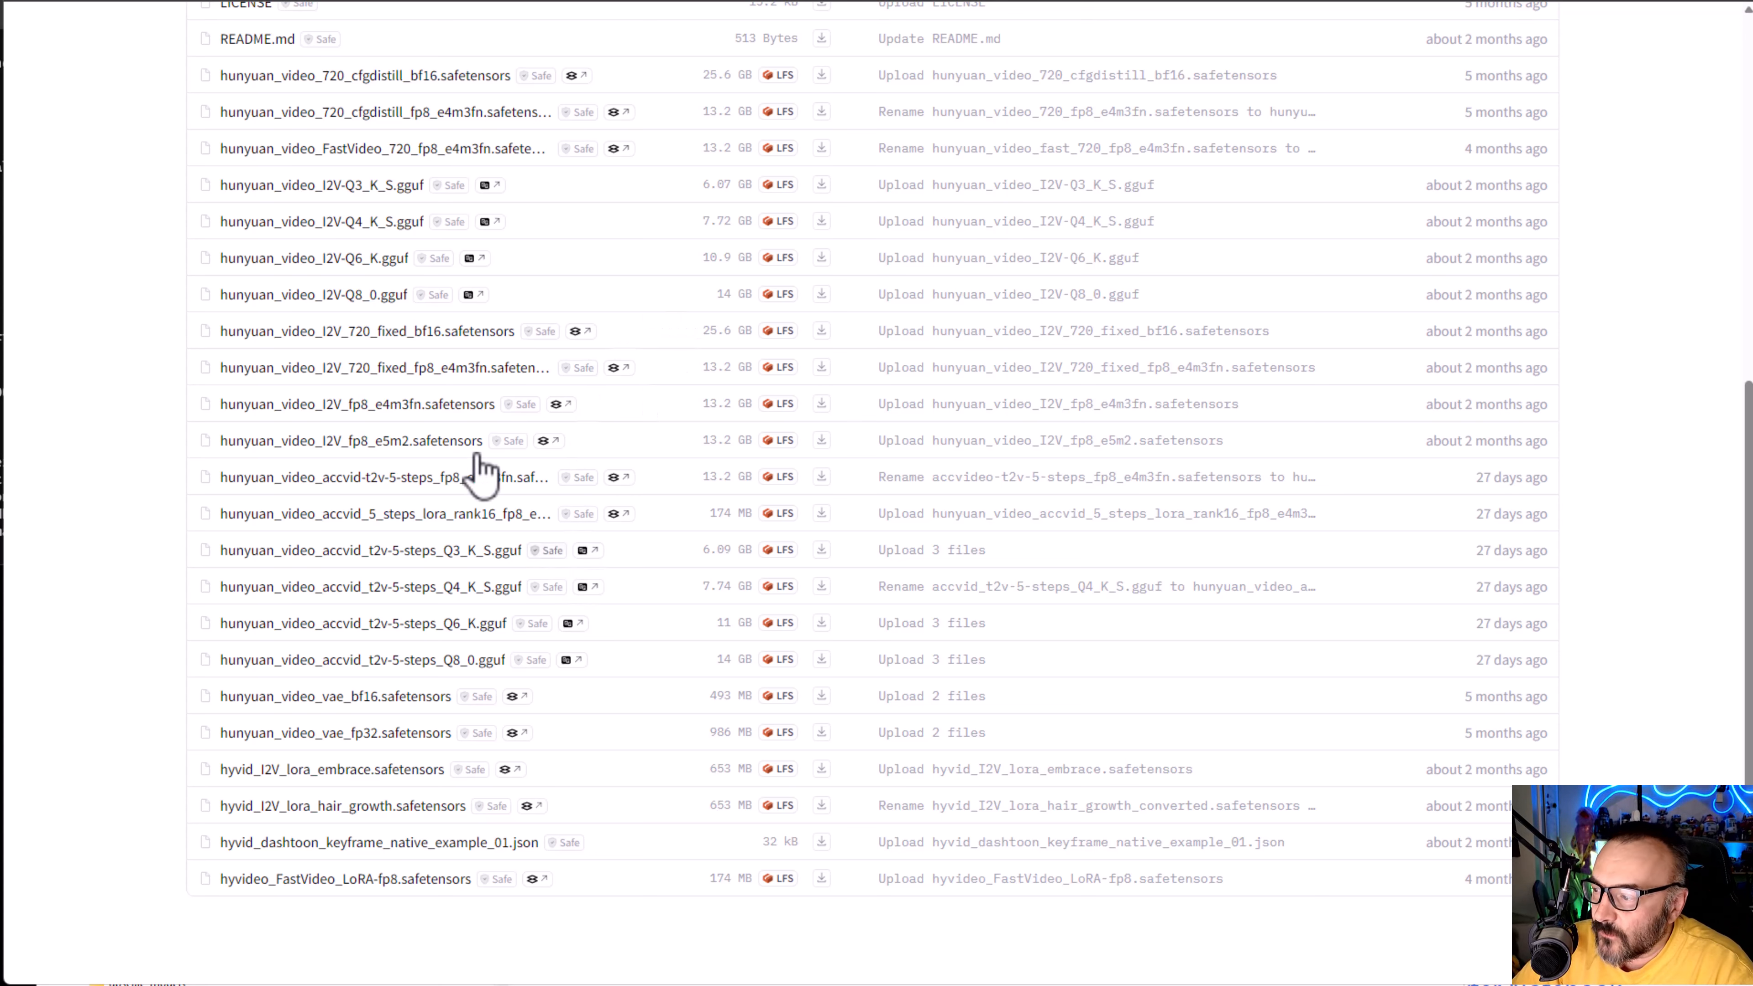
Review the HunyuanVideo_comfy file list again, then the open Hugging Face pages for the VAE, diffusion and CLIP vision model files
{"action": "scroll", "coordinate": [428, 518], "scroll_direction": "up", "scroll_amount": 5}
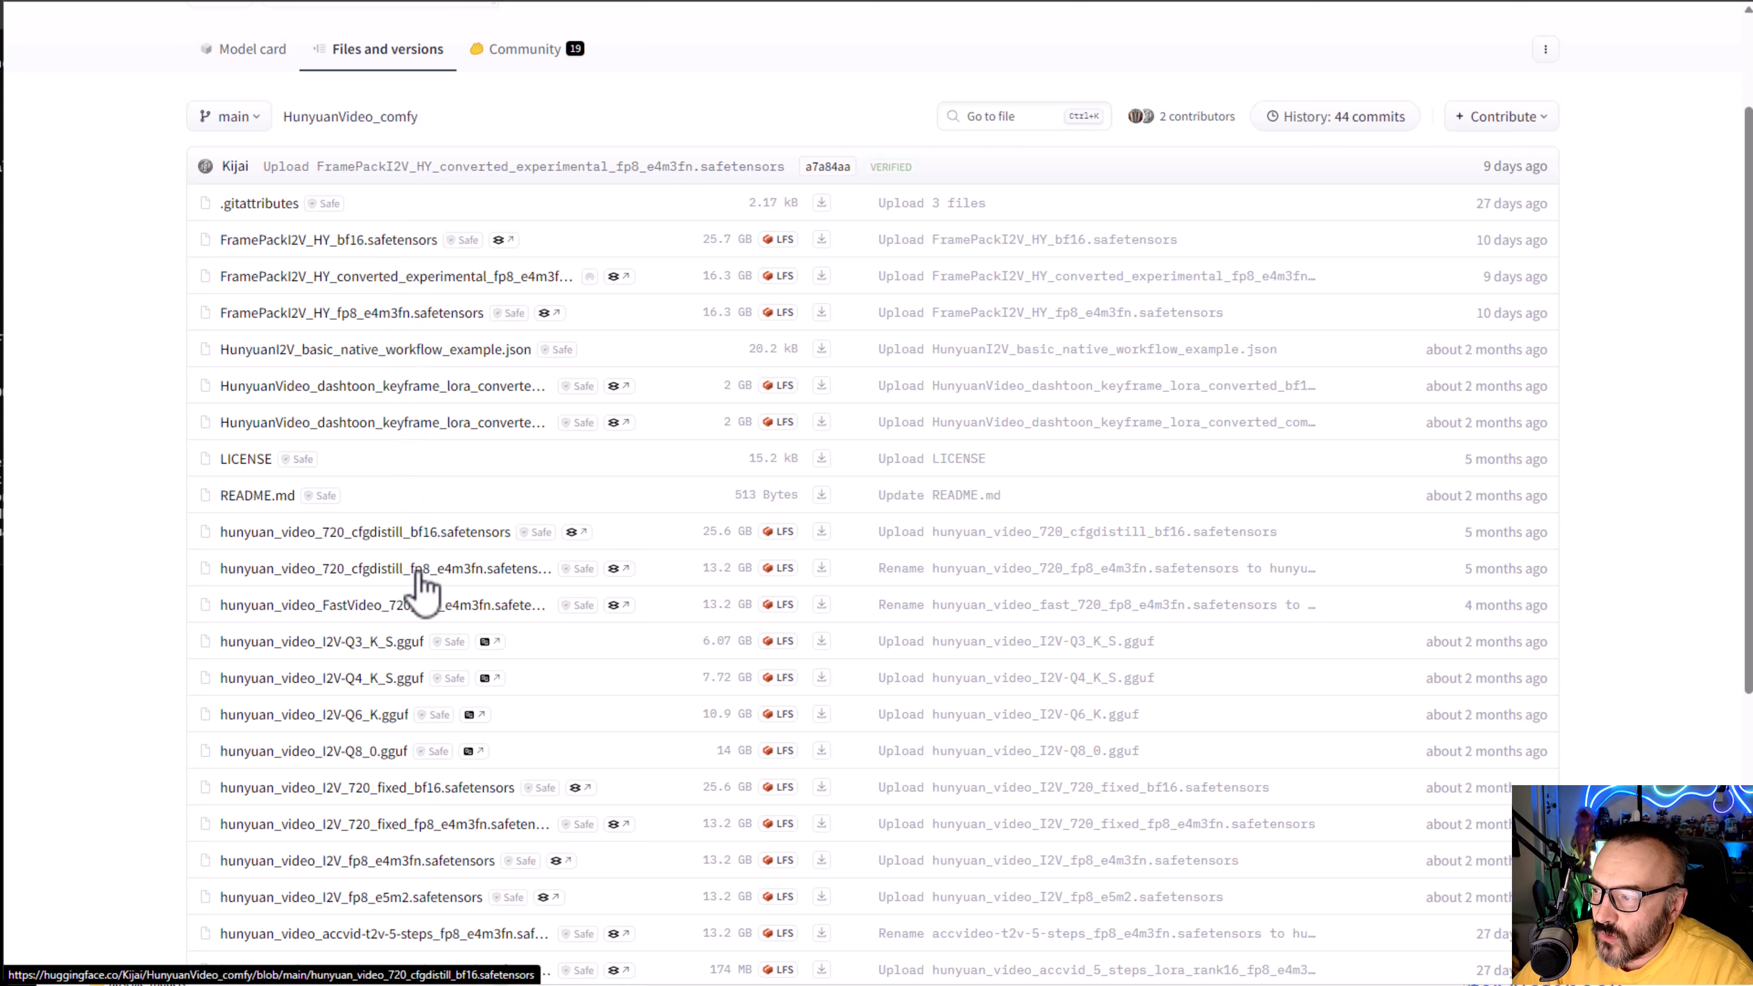
{"action": "scroll", "coordinate": [434, 691], "scroll_direction": "down", "scroll_amount": 3}
{"action": "scroll", "coordinate": [445, 704], "scroll_direction": "up", "scroll_amount": 1}
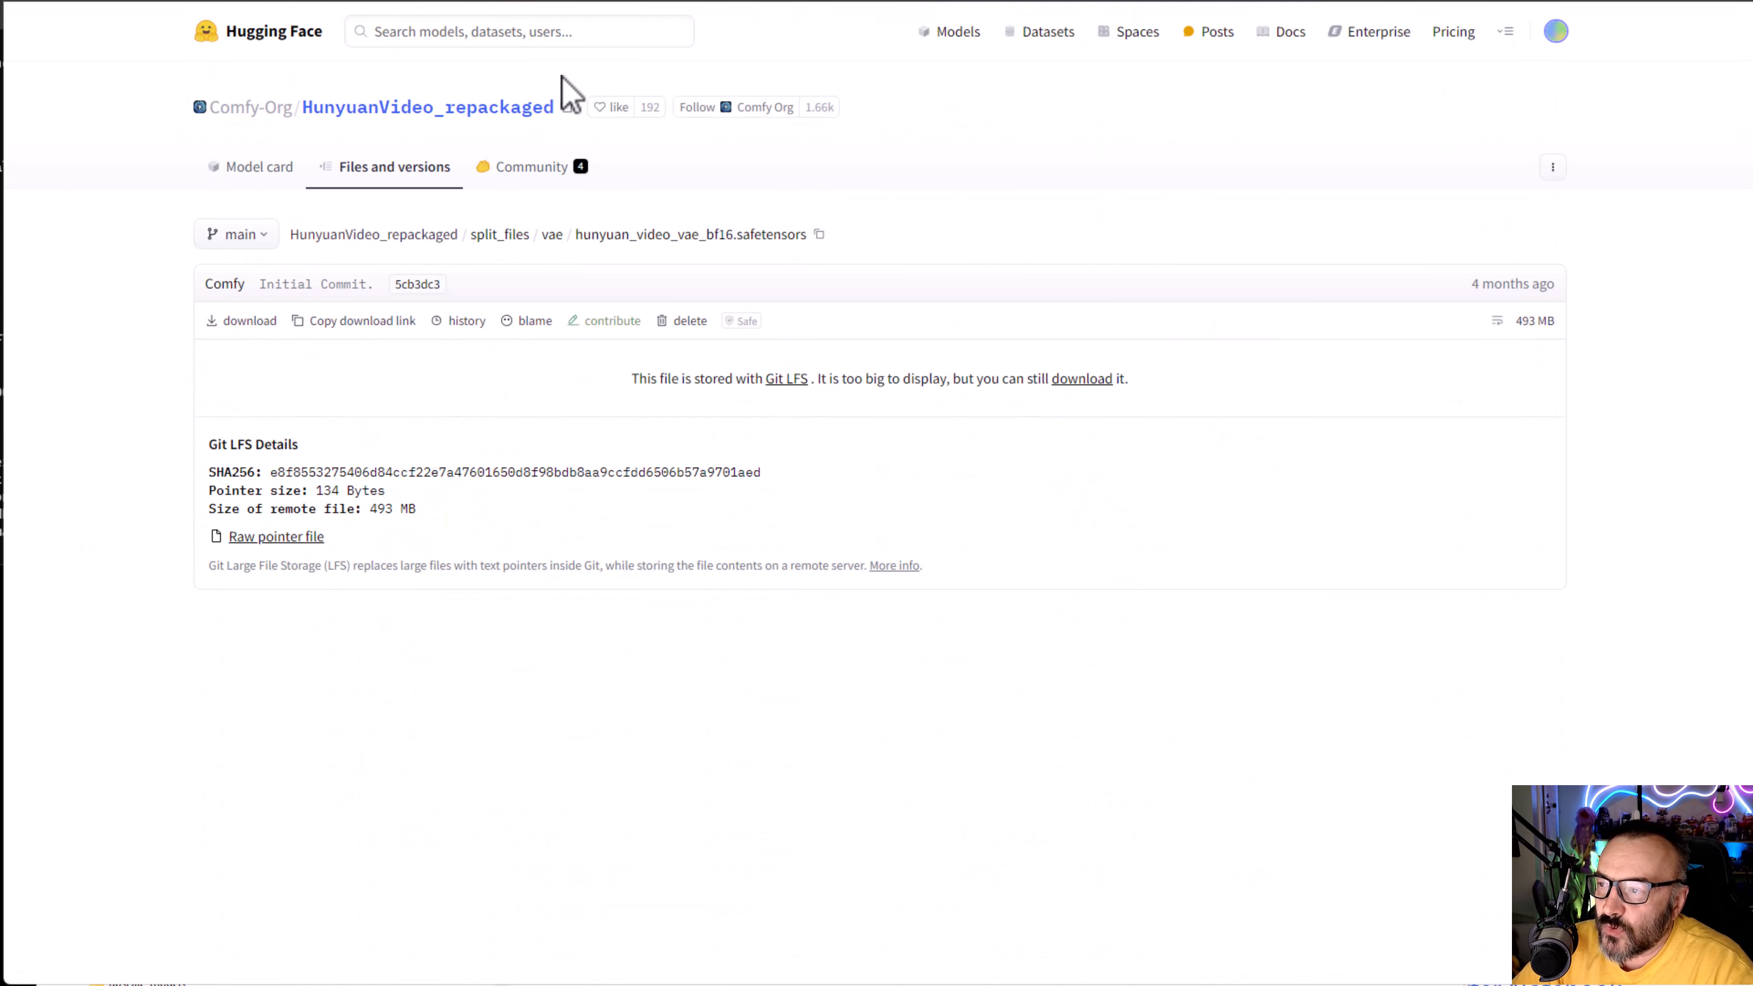
{"action": "left_click", "coordinate": [673, 1]}
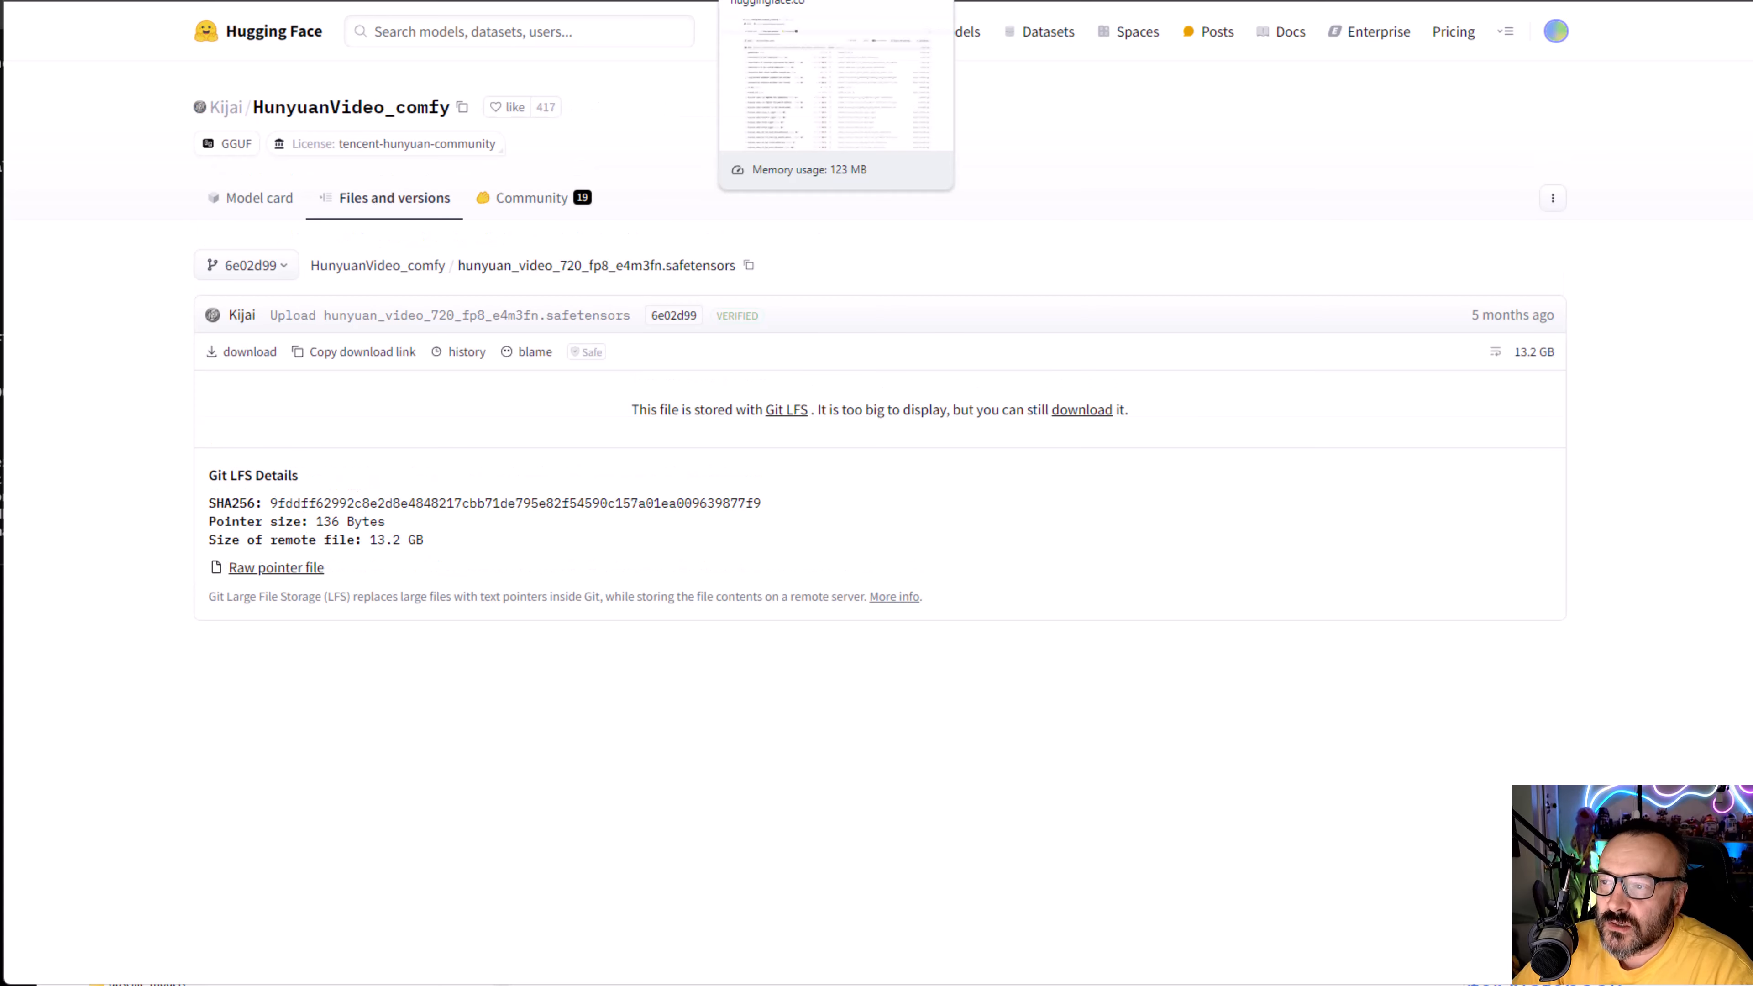
{"action": "left_click", "coordinate": [918, 1]}
{"action": "left_click", "coordinate": [1056, 1]}
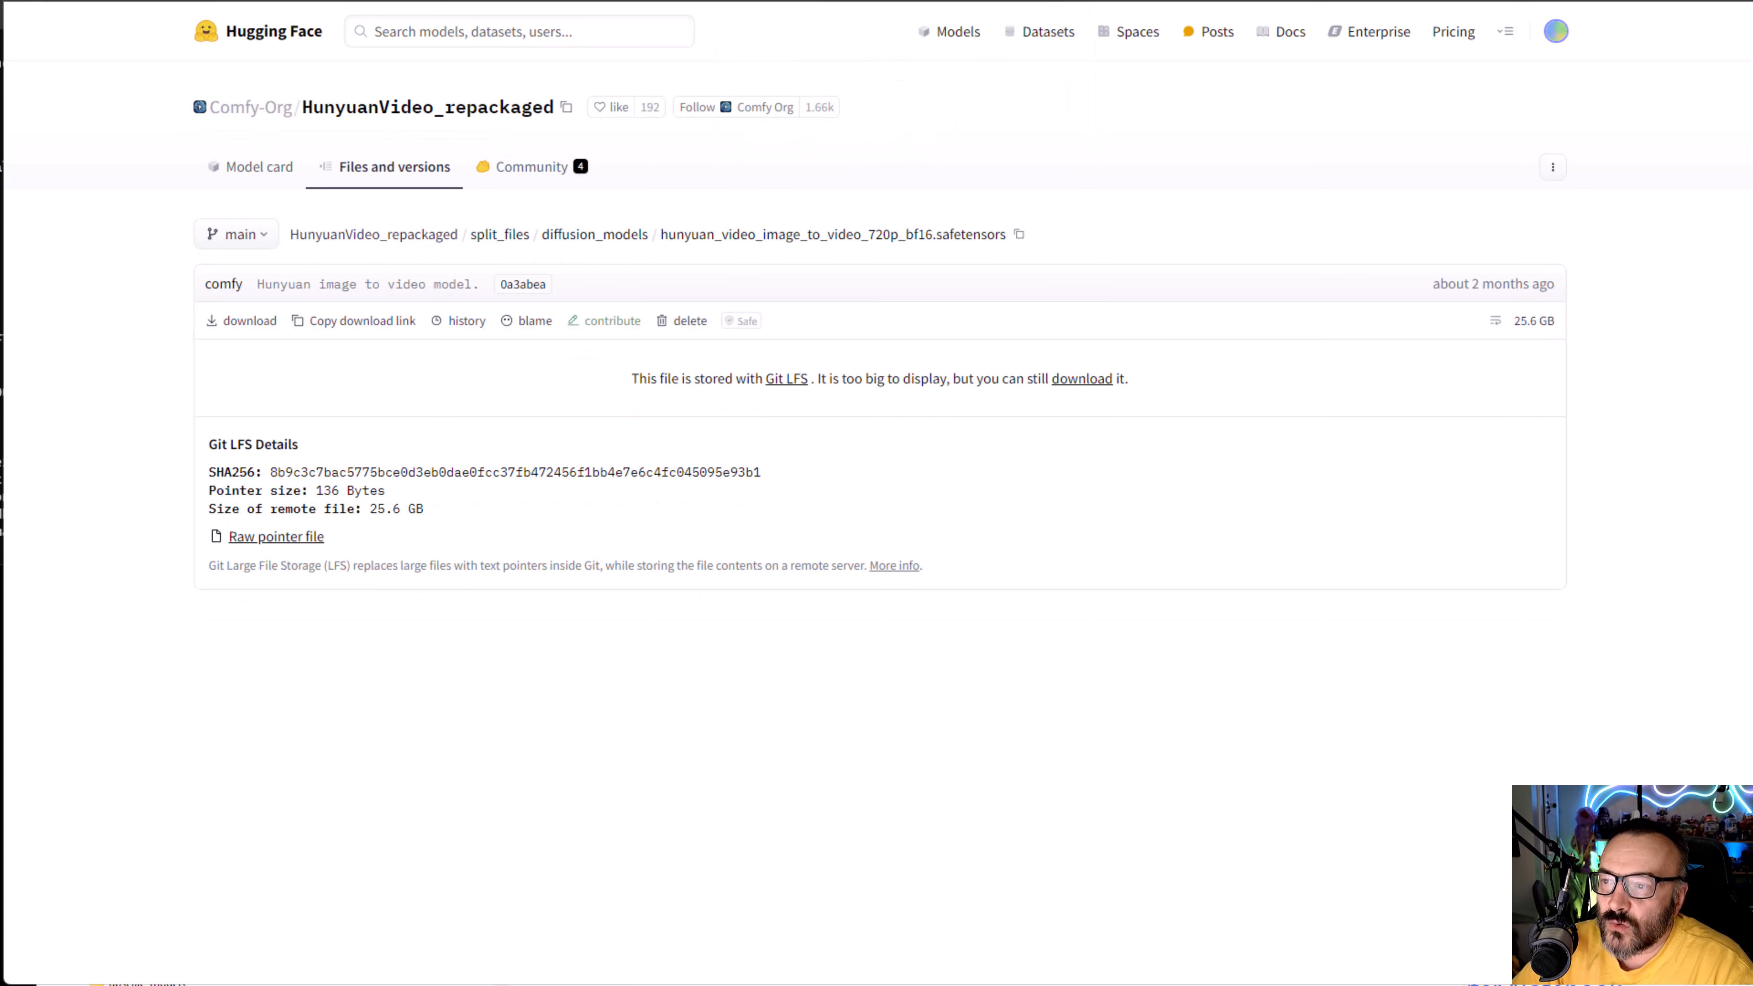
{"action": "left_click", "coordinate": [1187, 1]}
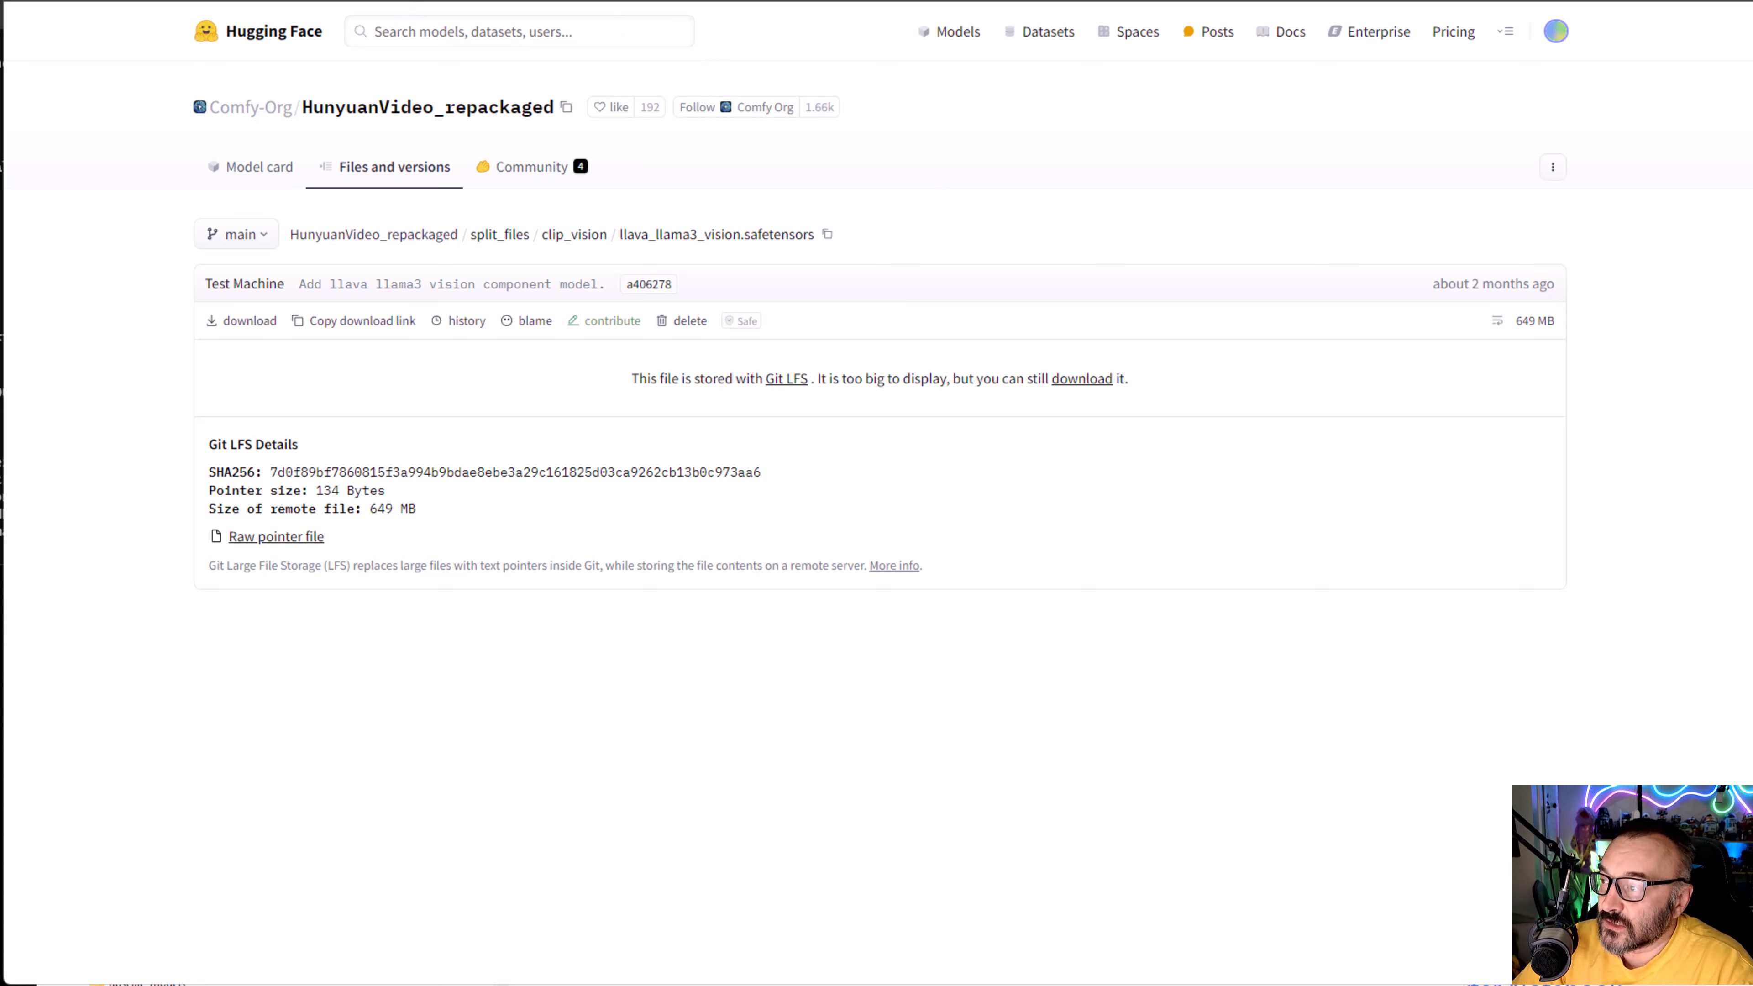
Return to the ComfyUI graph and save the workflow as flux_schnell_checkpoint_example
{"action": "left_click", "coordinate": [138, 1]}
{"action": "left_click_drag", "start_coordinate": [655, 644], "coordinate": [937, 426]}
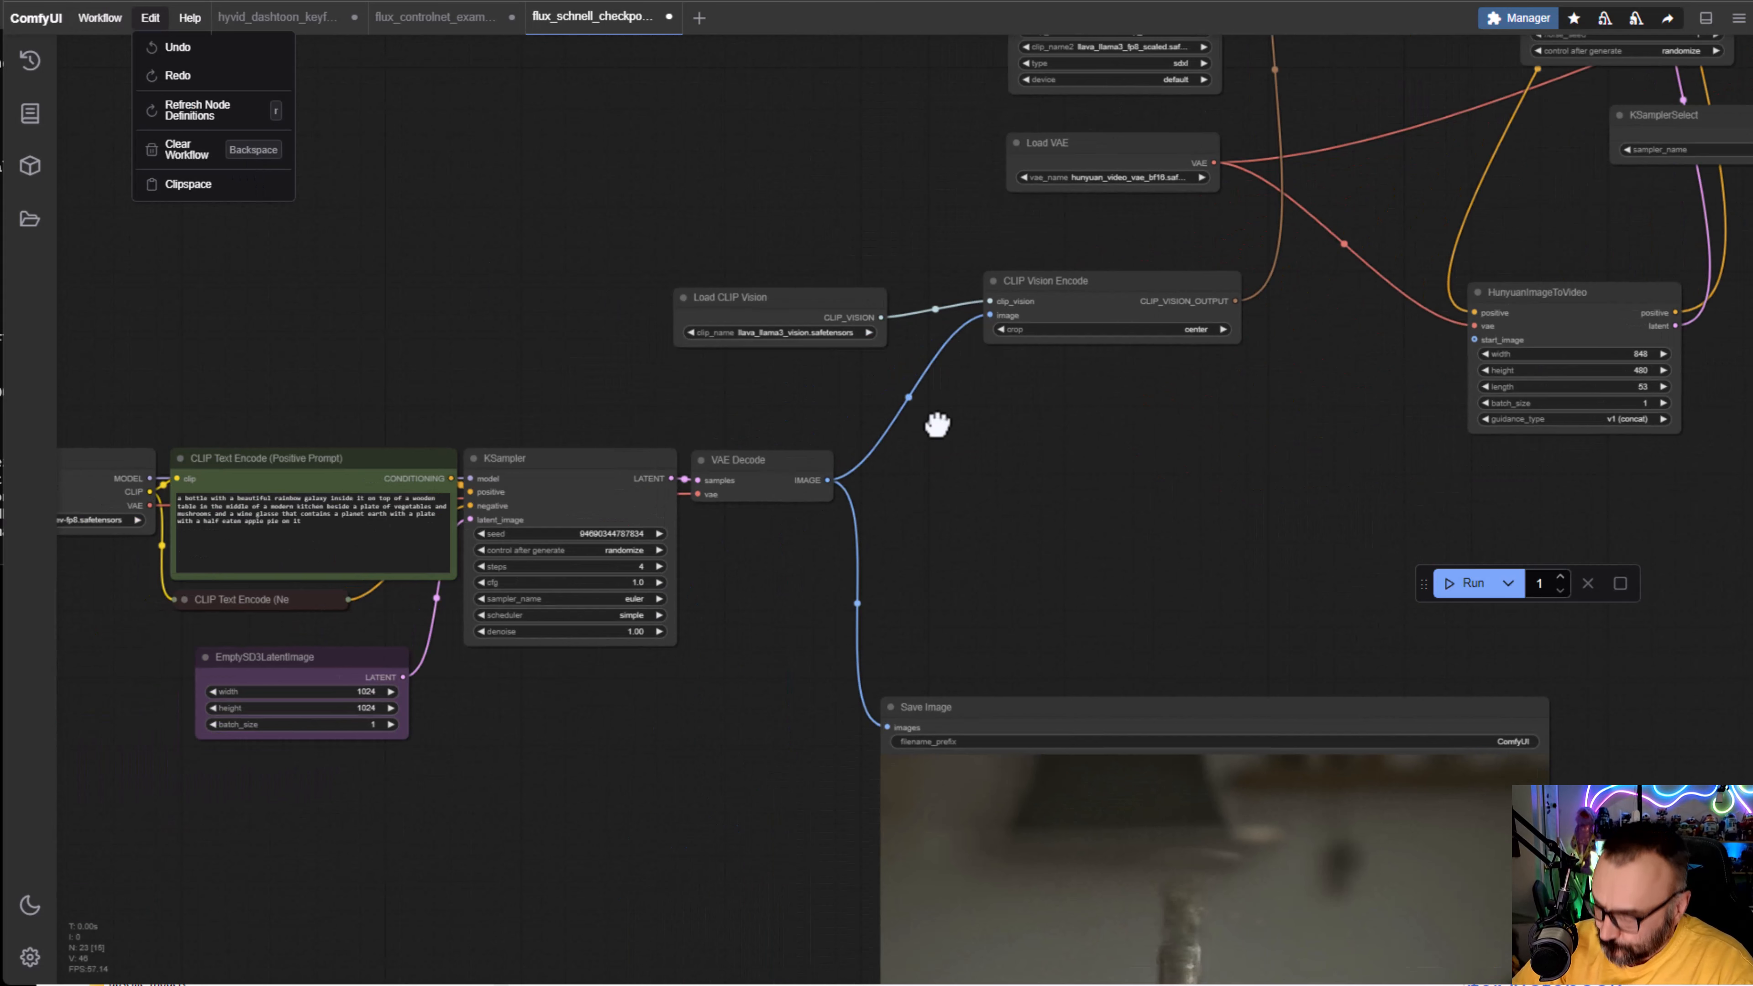
{"action": "left_click", "coordinate": [963, 510]}
{"action": "key", "text": "ctrl+s"}
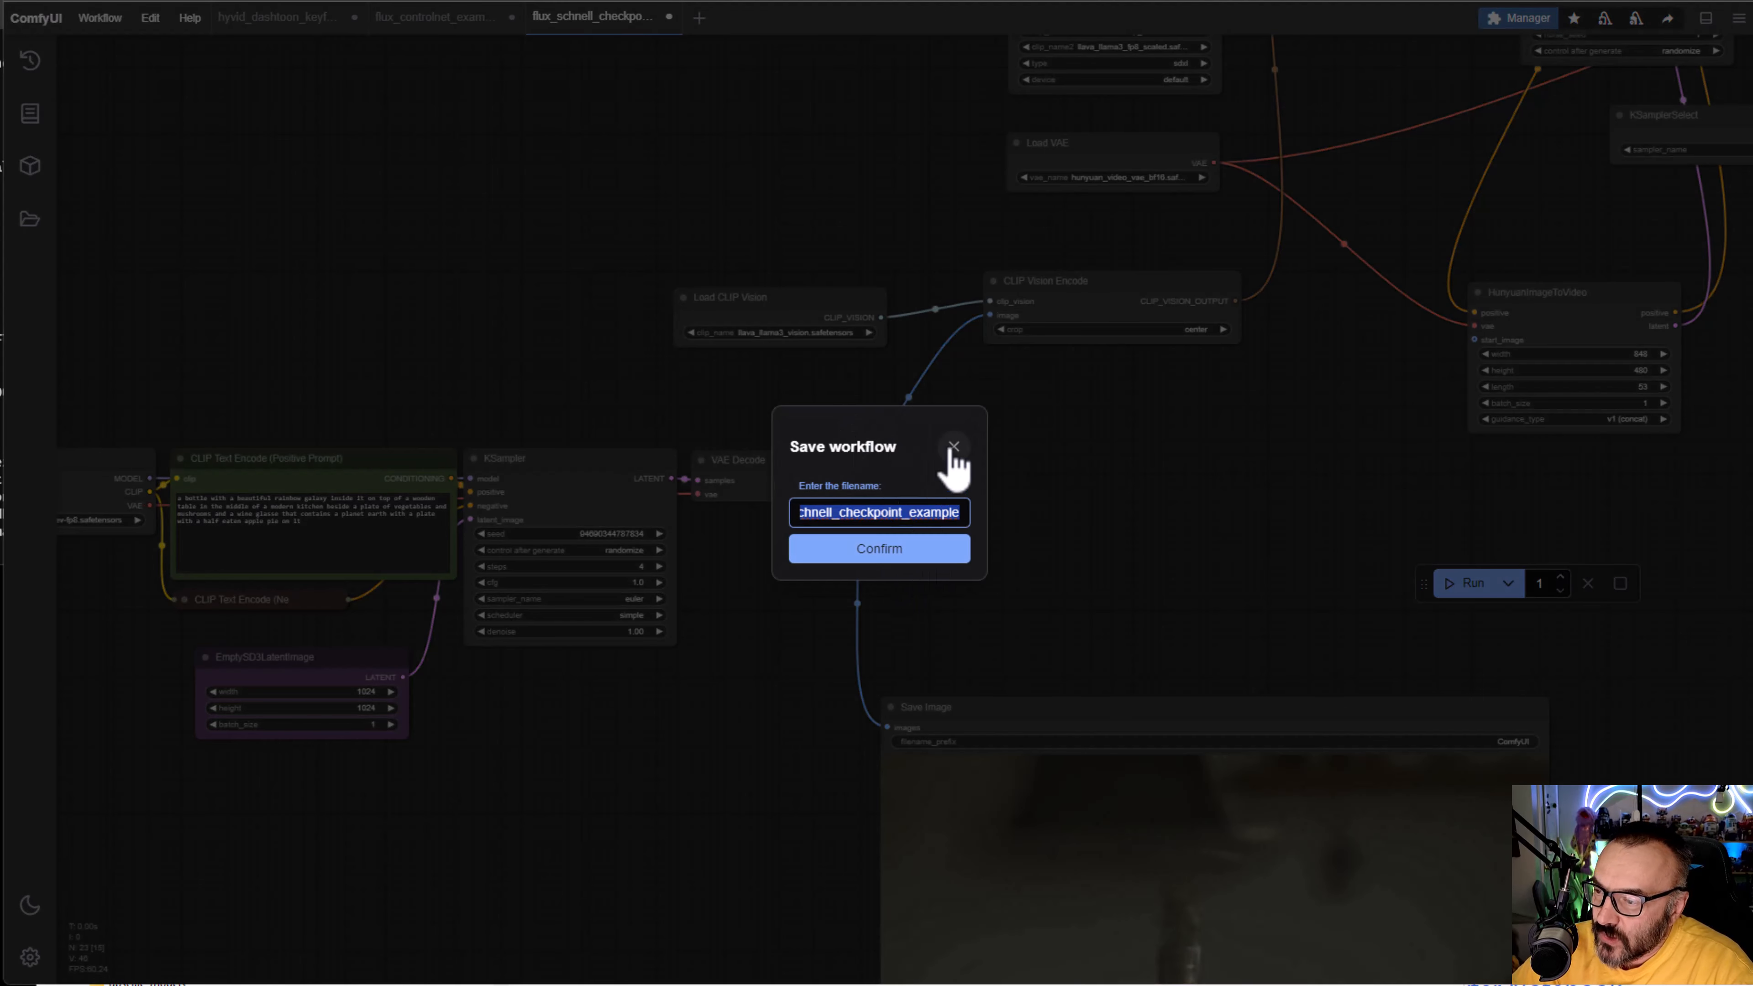
{"action": "left_click", "coordinate": [899, 556]}
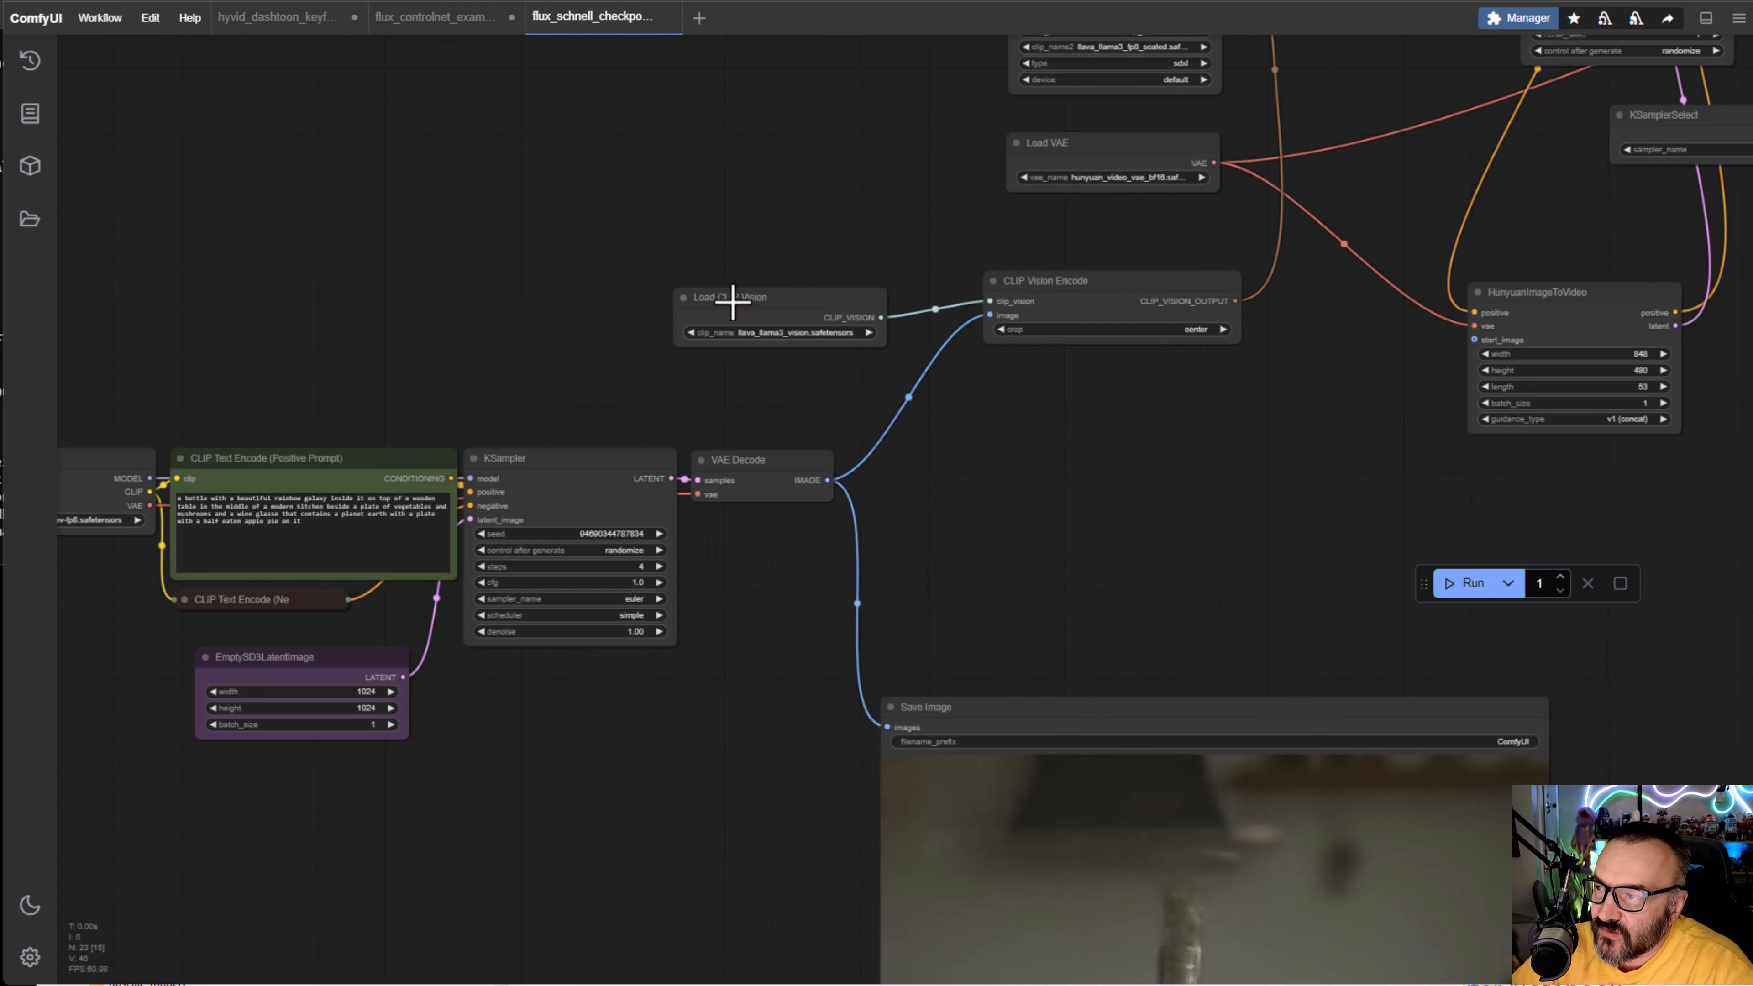
Move the Load CLIP Vision node slightly closer to the CLIP Vision Encode node and line the two up
{"action": "left_click_drag", "start_coordinate": [461, 395], "coordinate": [548, 316]}
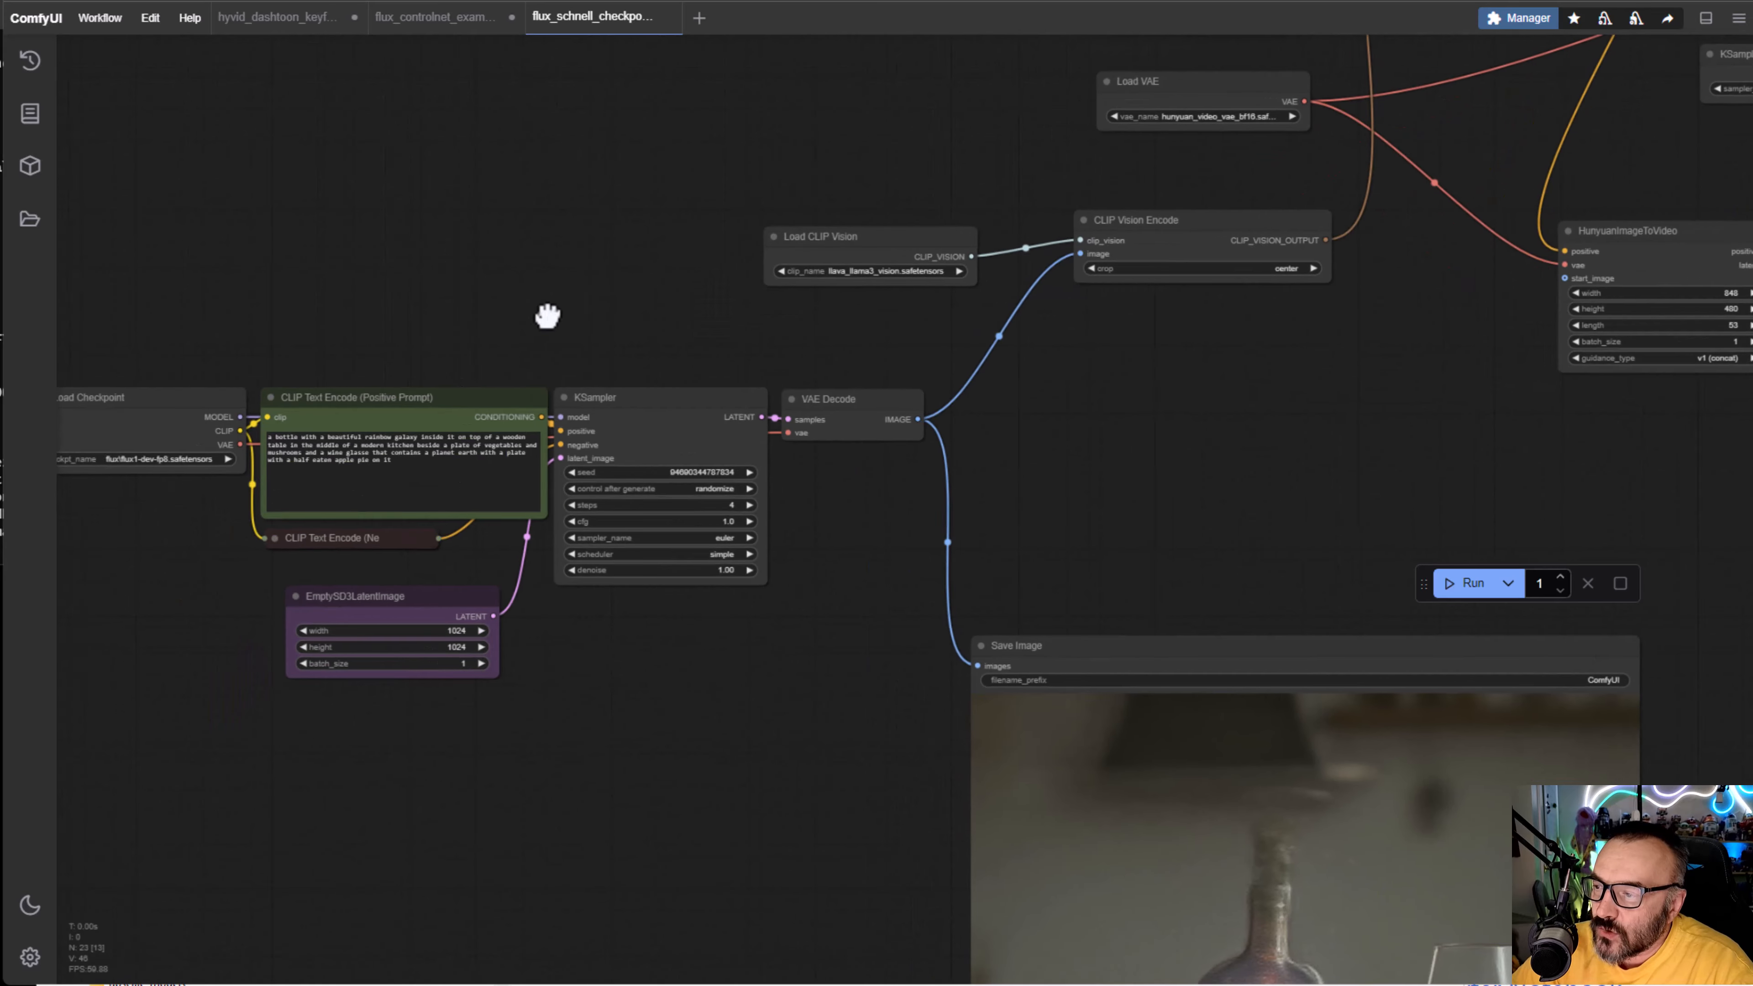
{"action": "left_click_drag", "start_coordinate": [875, 533], "coordinate": [175, 752]}
{"action": "left_click_drag", "start_coordinate": [632, 587], "coordinate": [864, 766]}
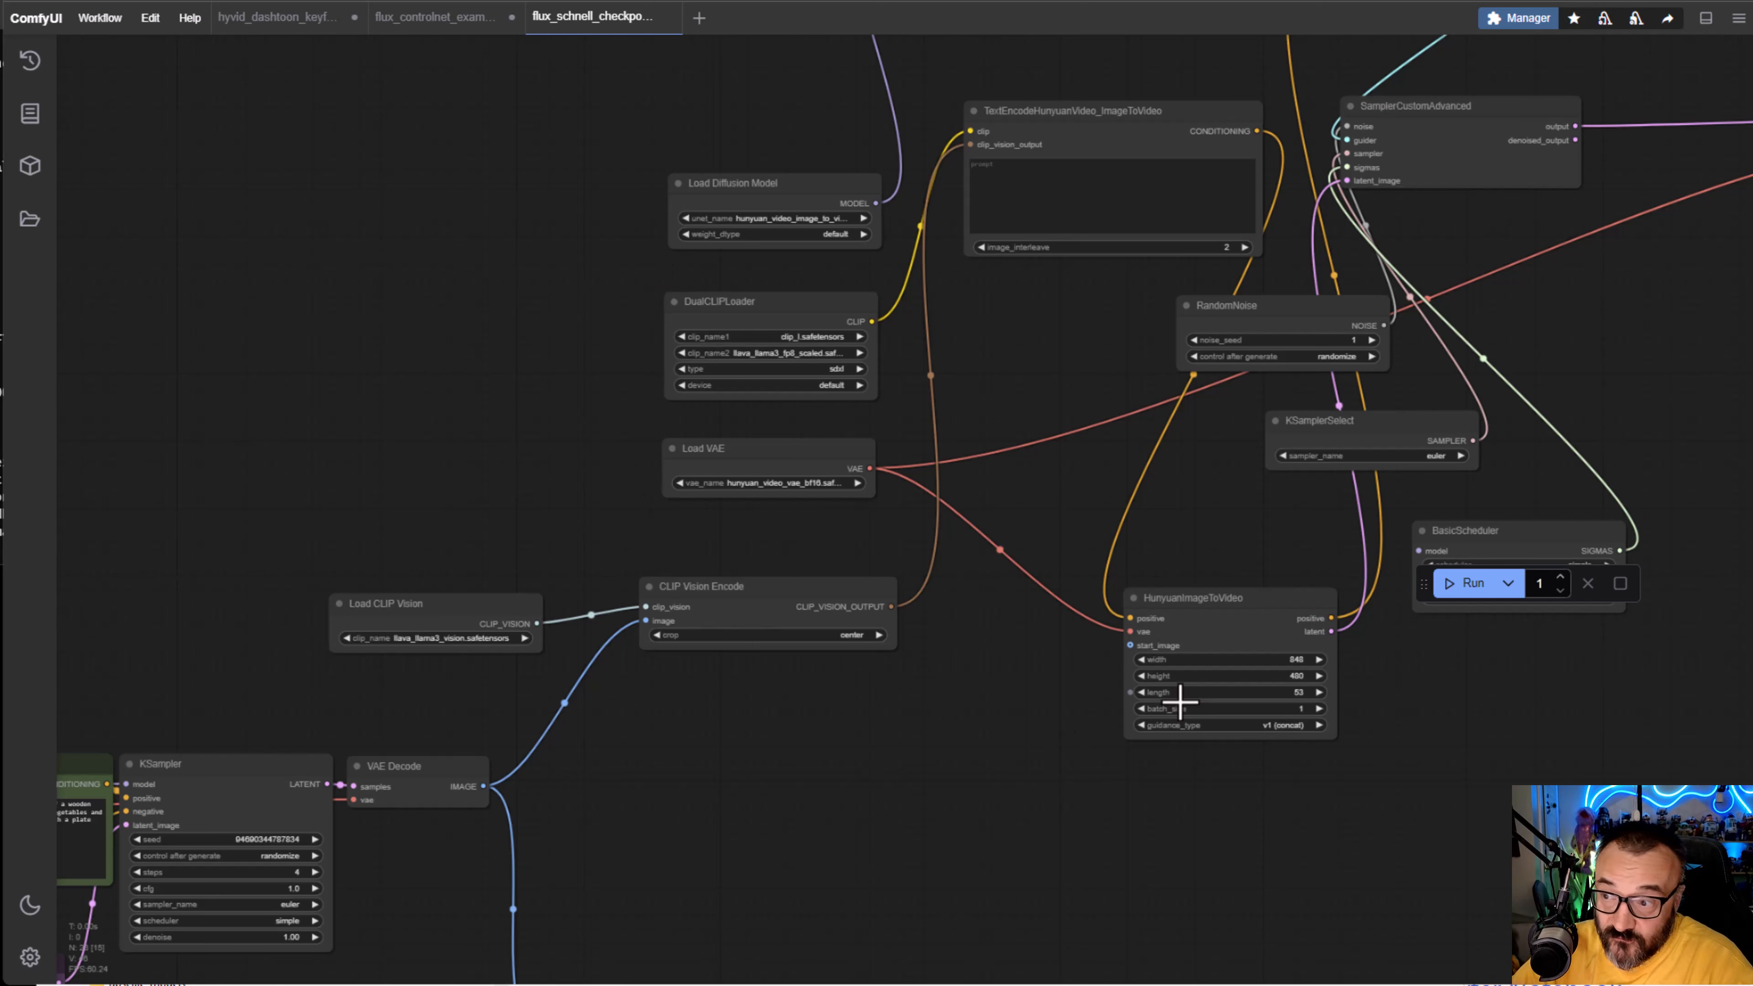
{"action": "scroll", "coordinate": [771, 771], "scroll_direction": "up", "scroll_amount": 4}
{"action": "left_click_drag", "start_coordinate": [235, 532], "coordinate": [269, 522]}
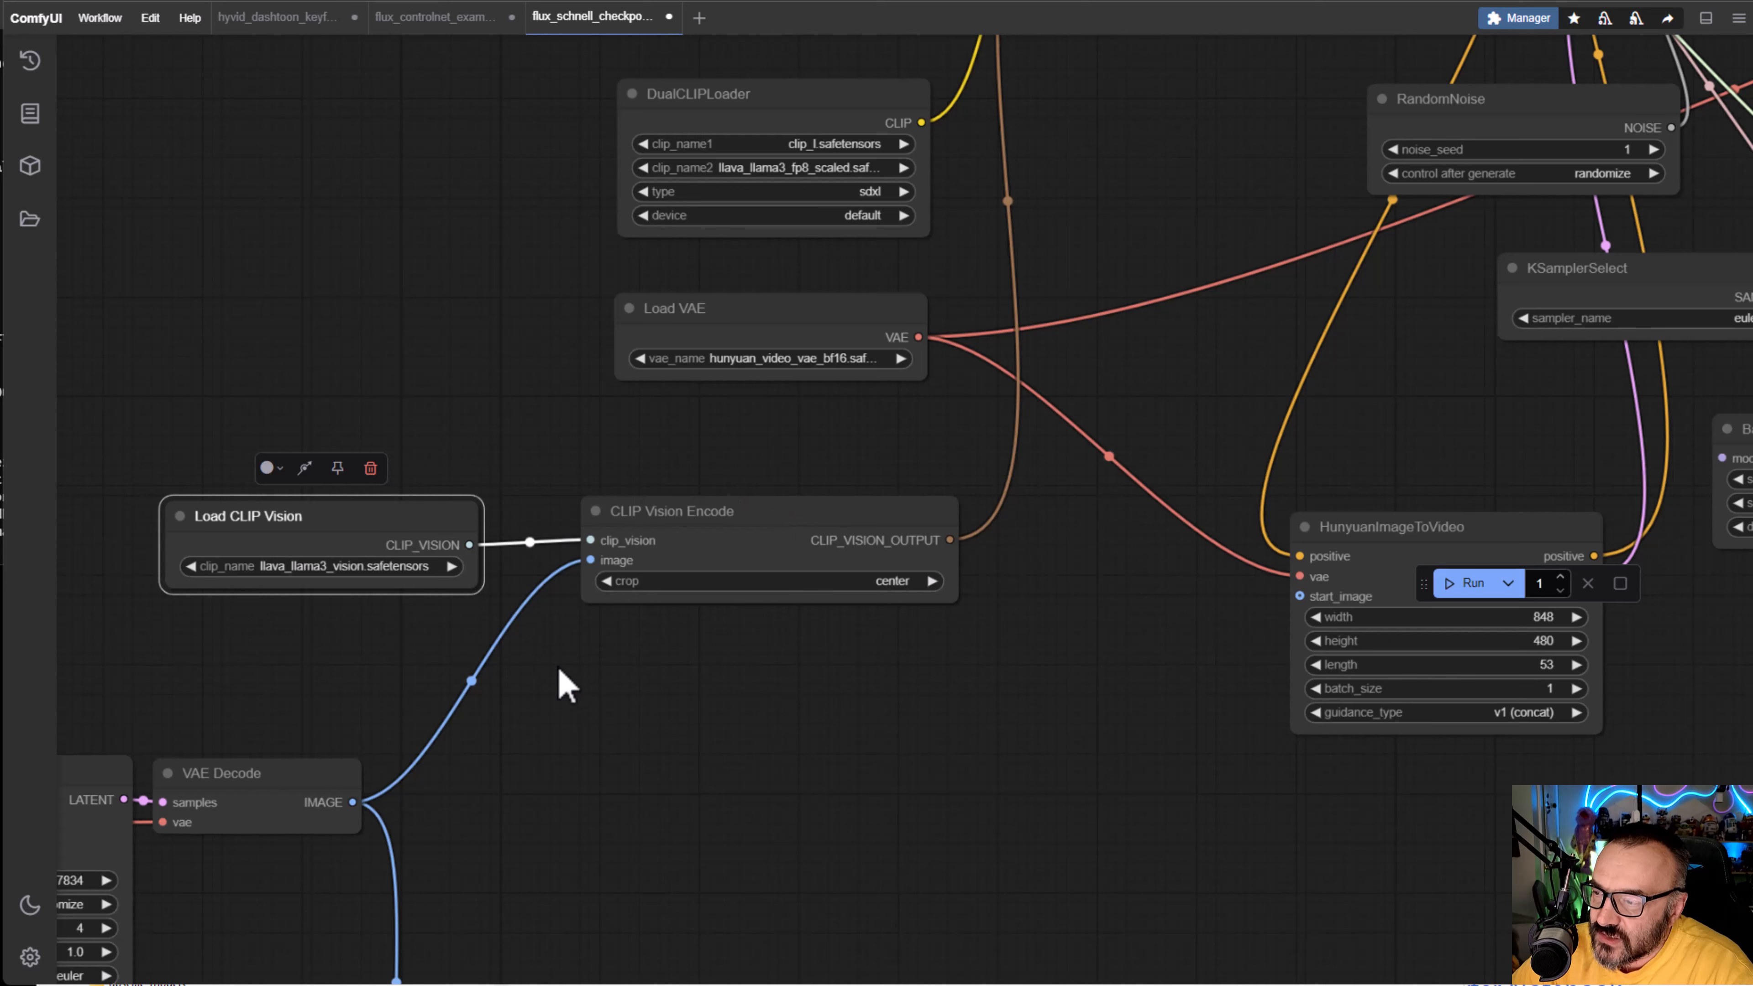
Nudge the DualCLIPLoader node slightly up toward the Load Diffusion Model node
{"action": "left_click_drag", "start_coordinate": [1029, 610], "coordinate": [877, 736]}
{"action": "scroll", "coordinate": [876, 736], "scroll_direction": "down", "scroll_amount": 5}
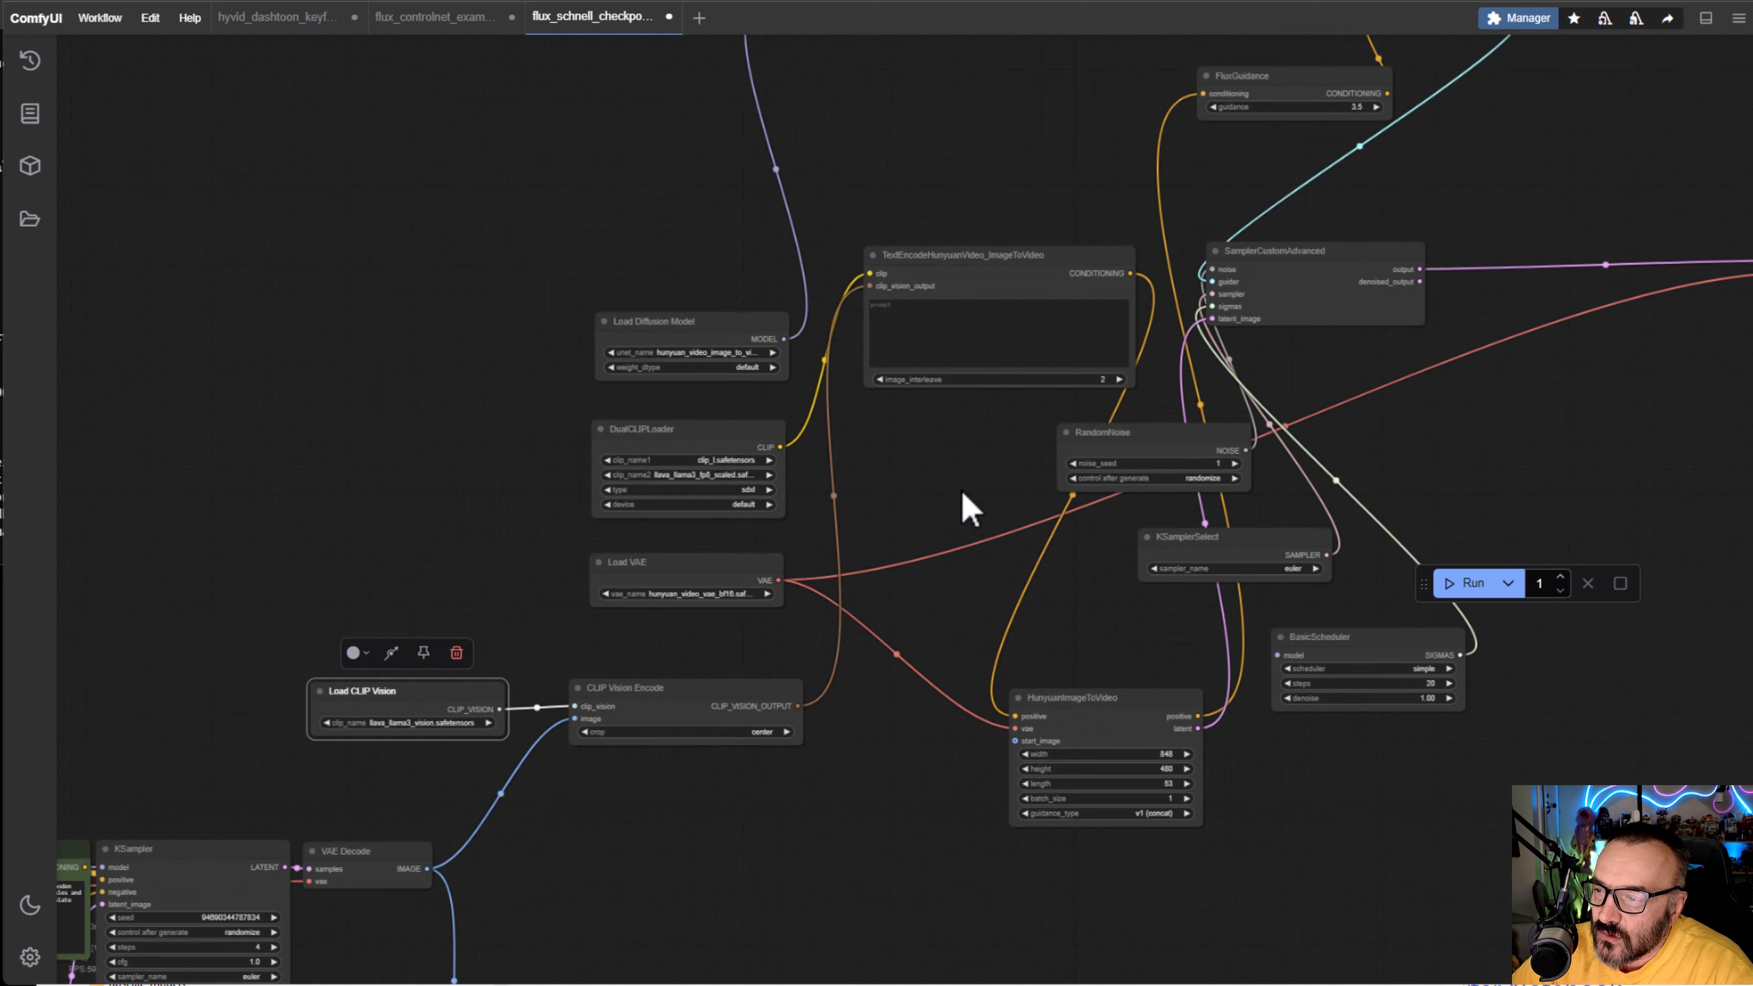
{"action": "left_click_drag", "start_coordinate": [900, 597], "coordinate": [797, 682]}
{"action": "scroll", "coordinate": [959, 360], "scroll_direction": "up", "scroll_amount": 6}
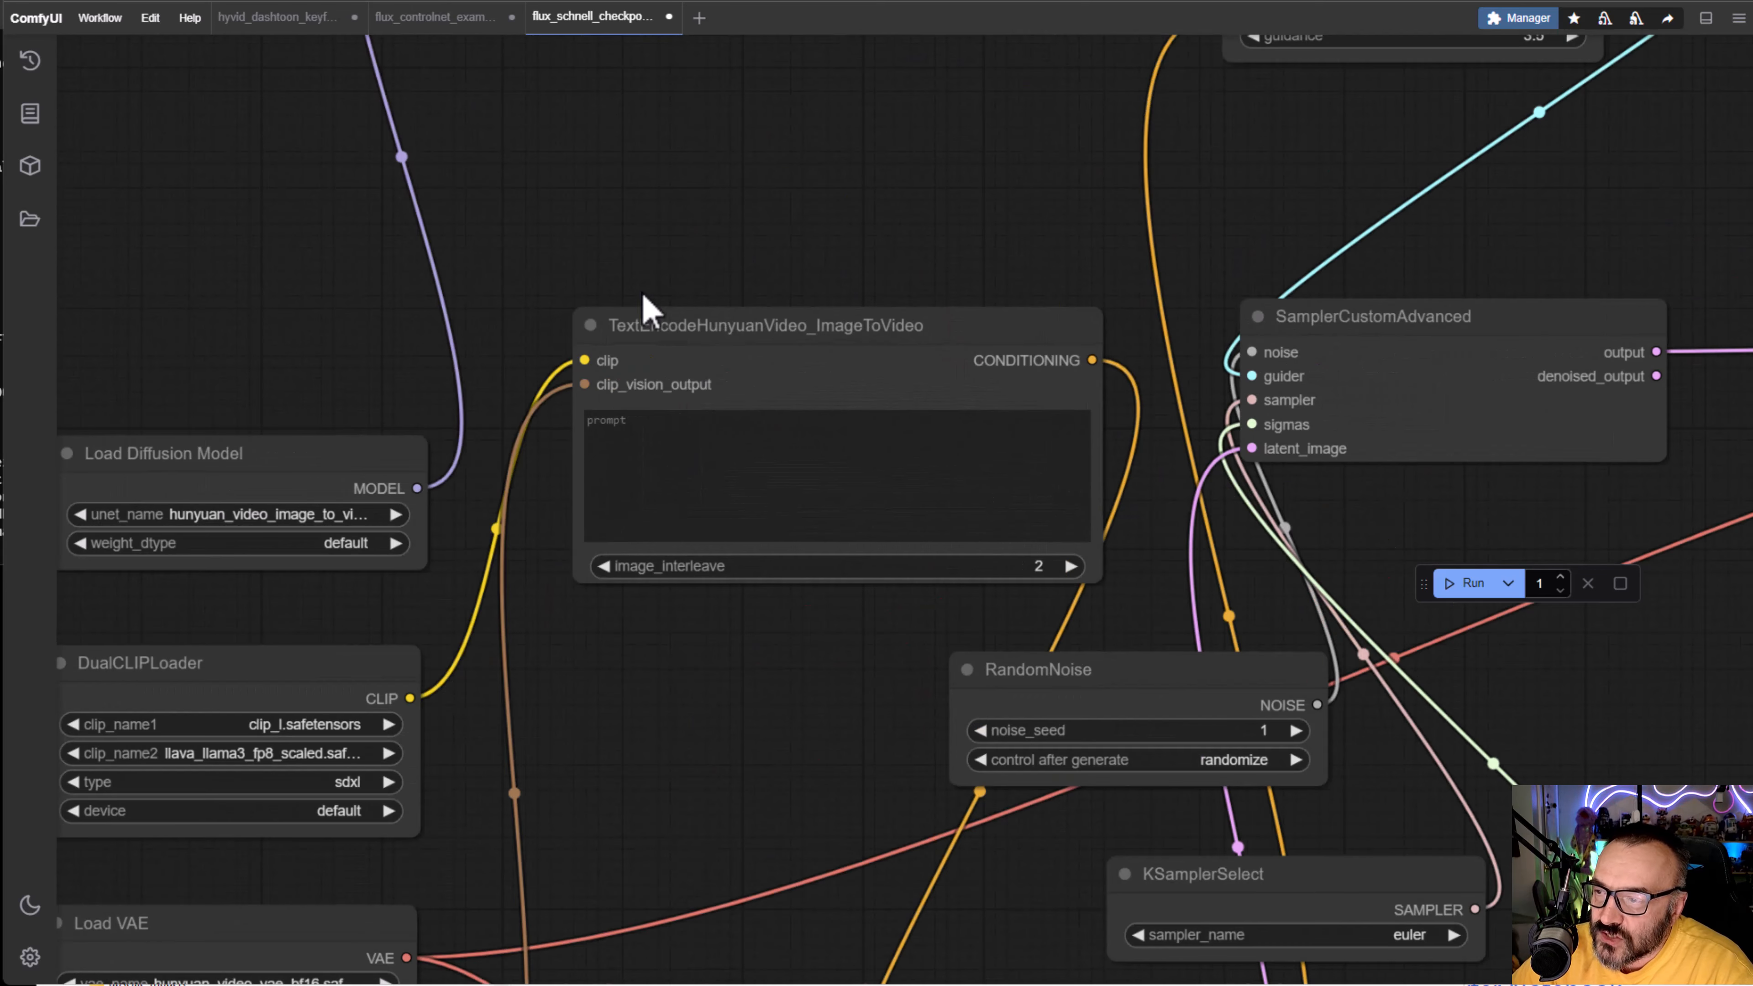
{"action": "left_click_drag", "start_coordinate": [690, 687], "coordinate": [848, 428]}
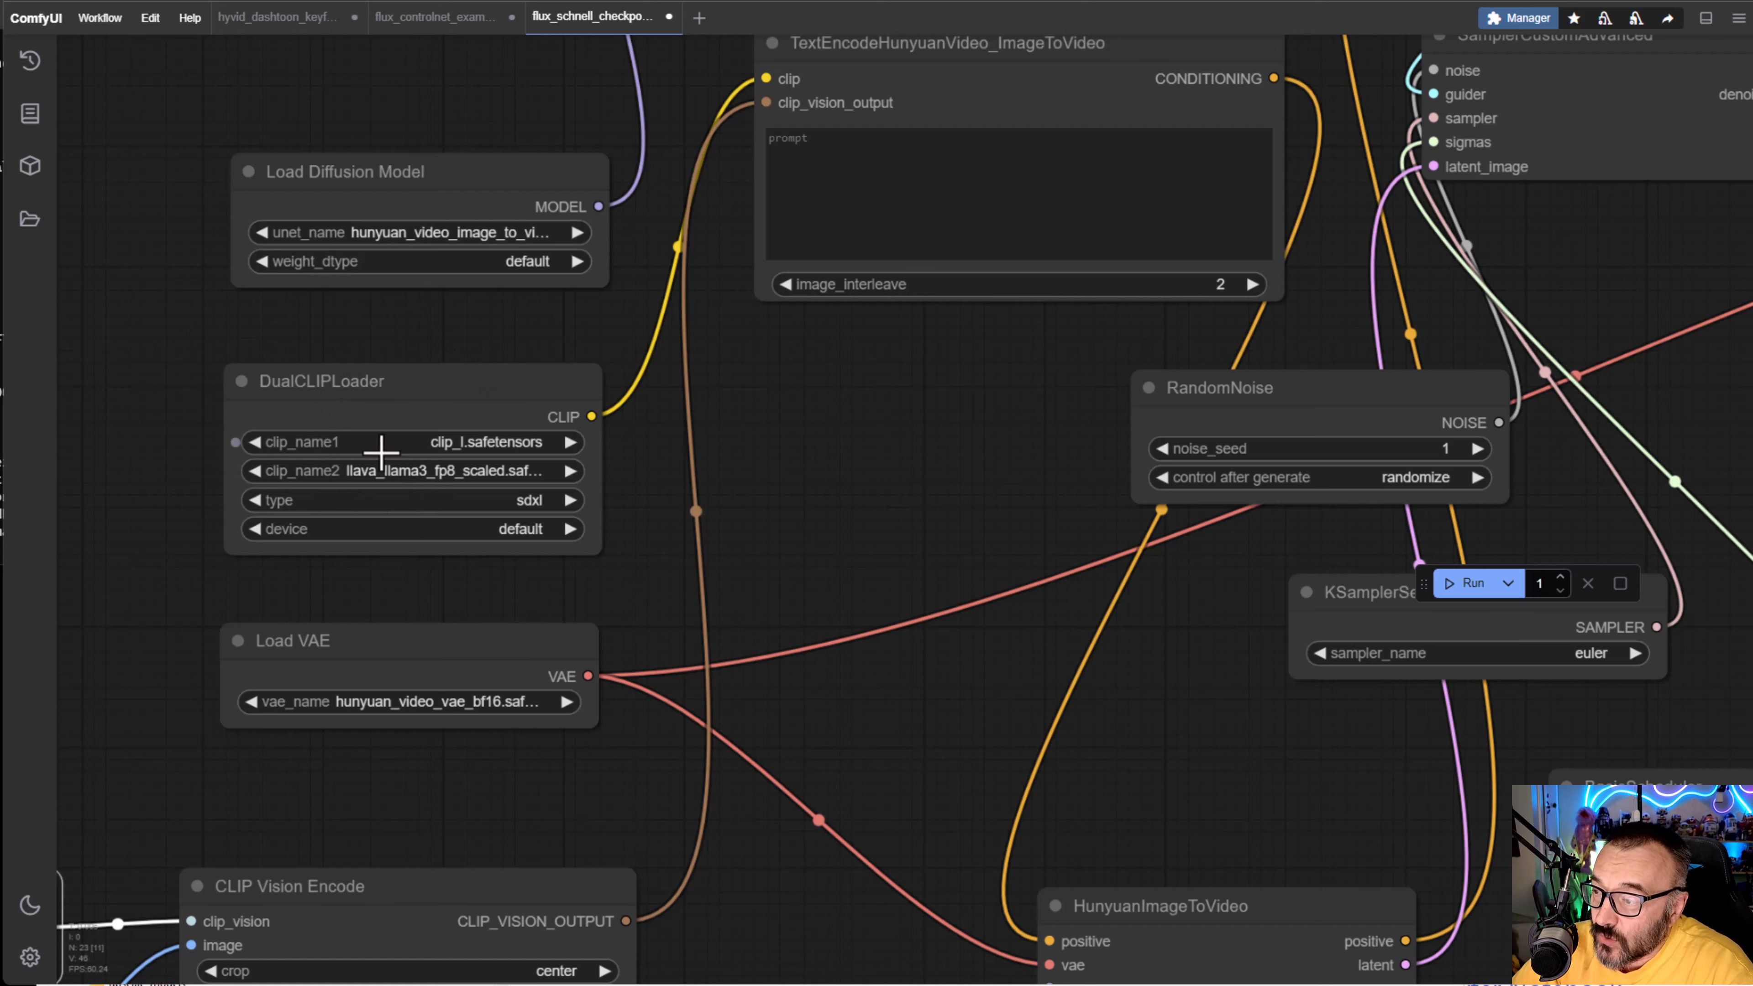
{"action": "left_click_drag", "start_coordinate": [804, 411], "coordinate": [763, 563]}
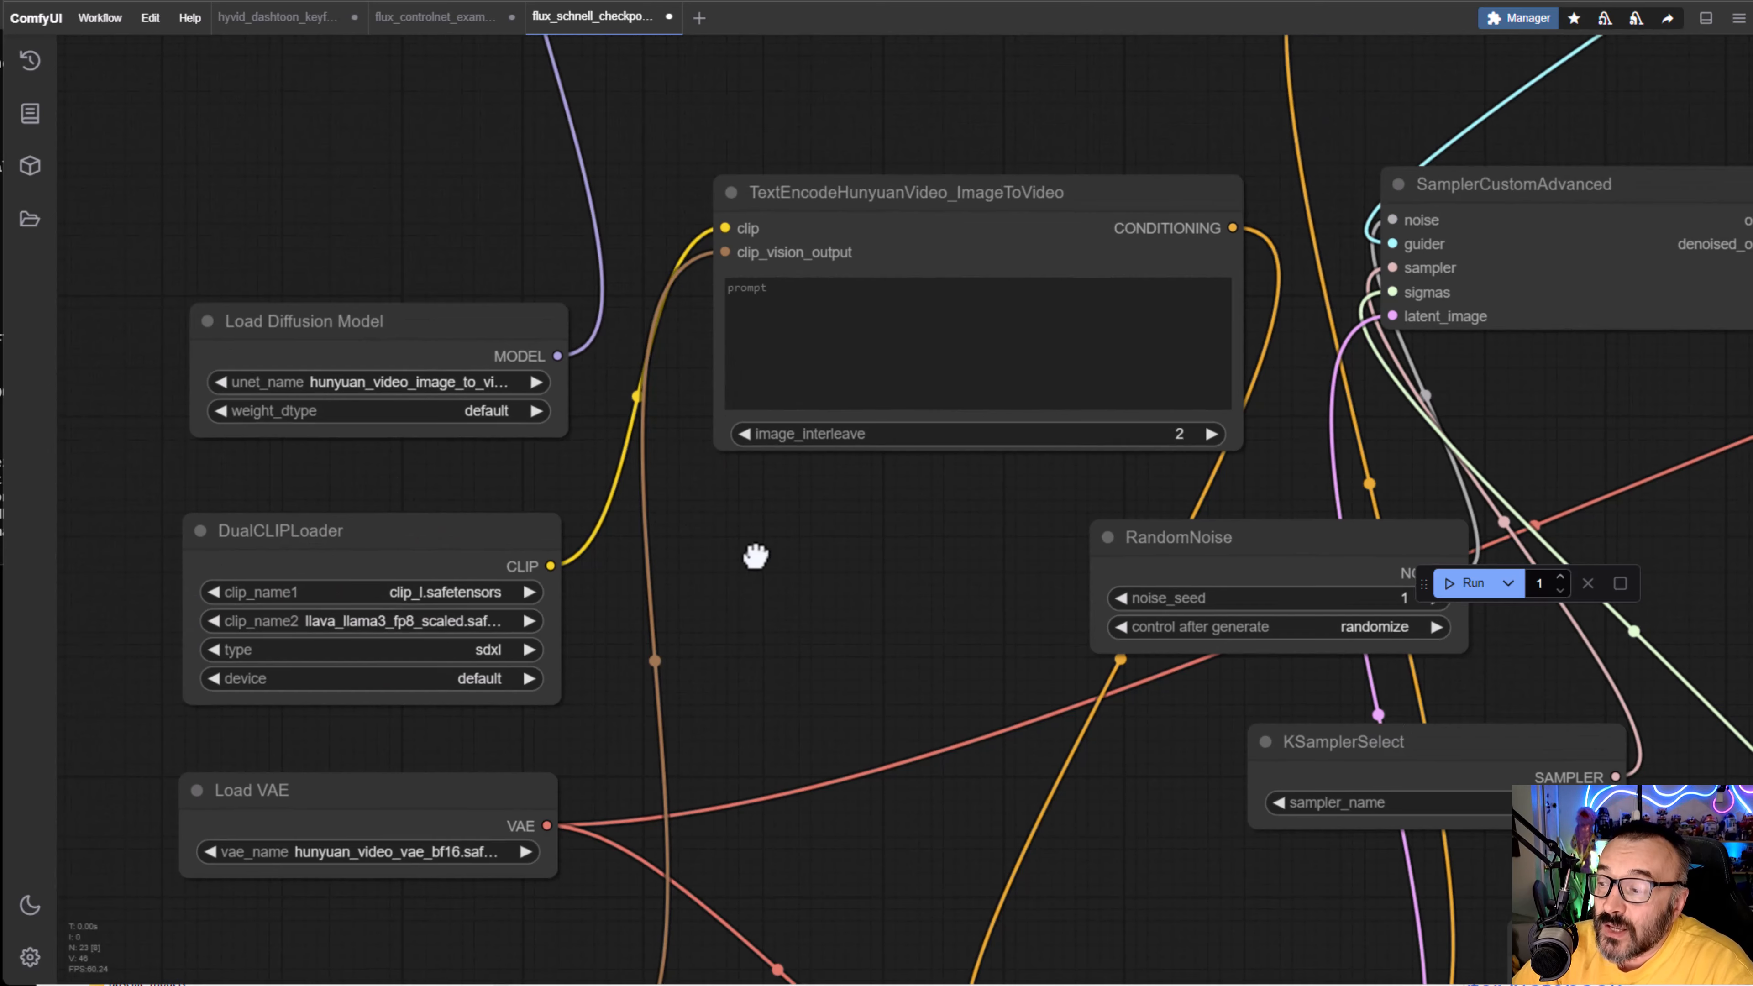
{"action": "left_click", "coordinate": [399, 525]}
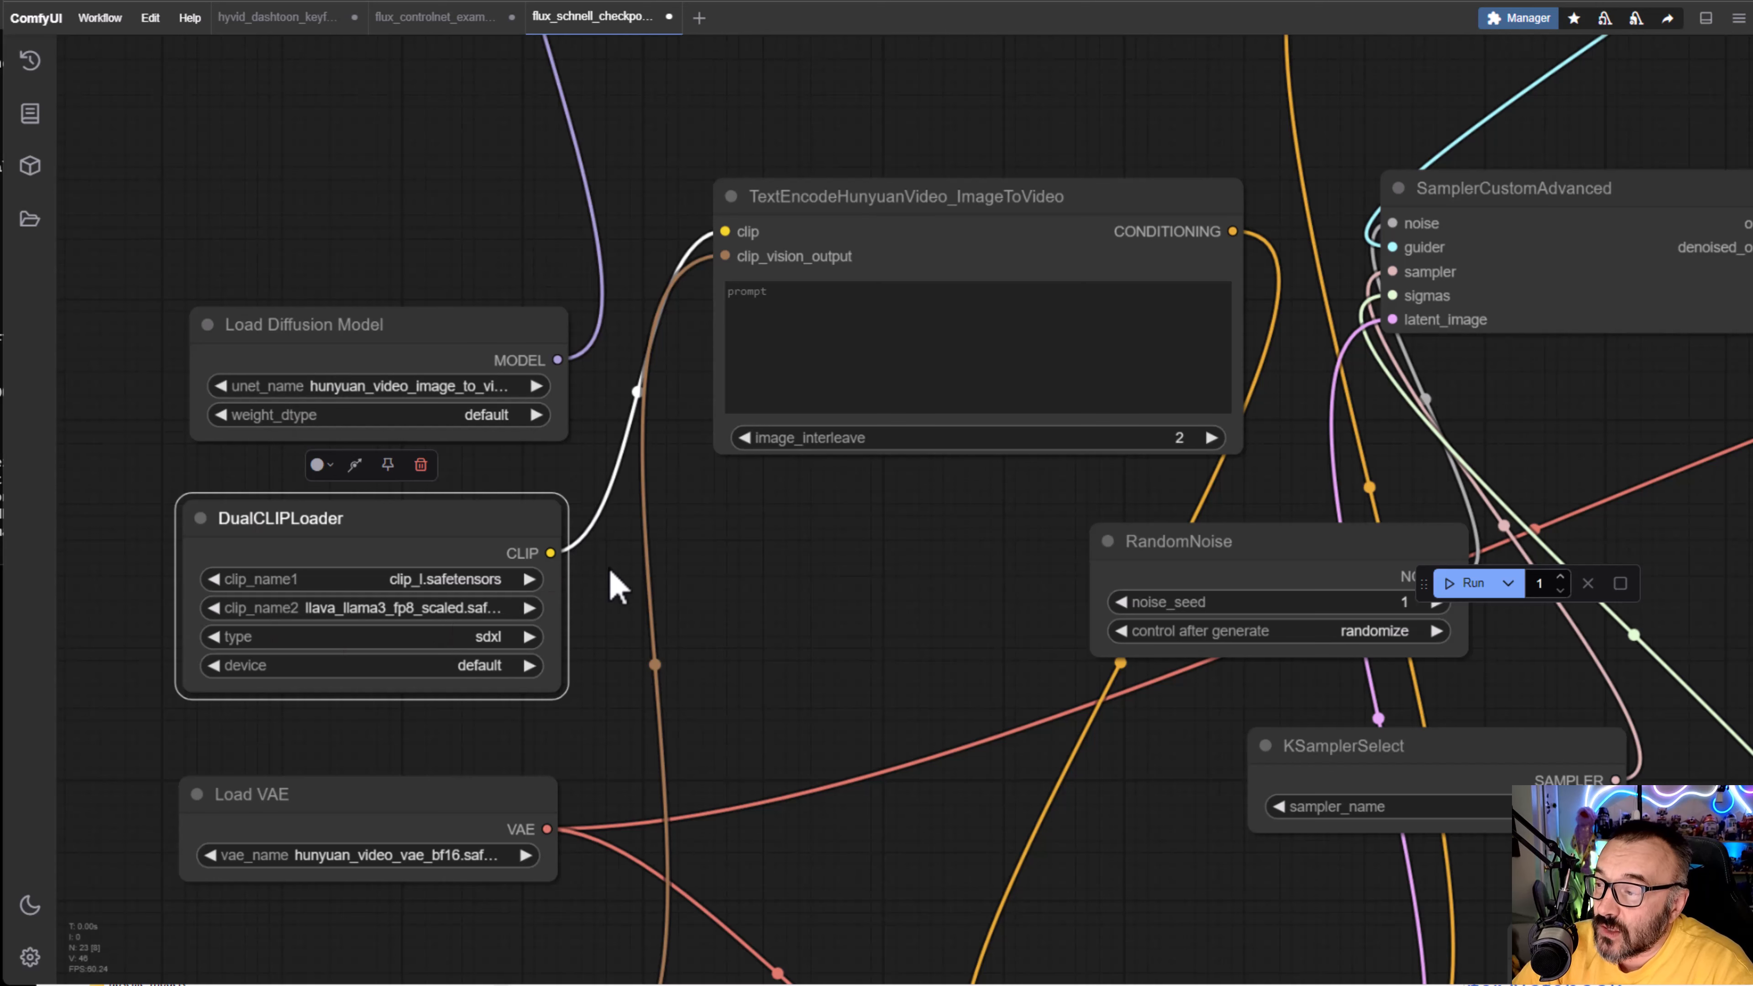
Arrange the Load Diffusion Model and ModelSamplingSD3 nodes side by side in a row leading to the BasicGuider node
{"action": "left_click_drag", "start_coordinate": [234, 334], "coordinate": [348, 239]}
{"action": "left_click_drag", "start_coordinate": [600, 497], "coordinate": [763, 901]}
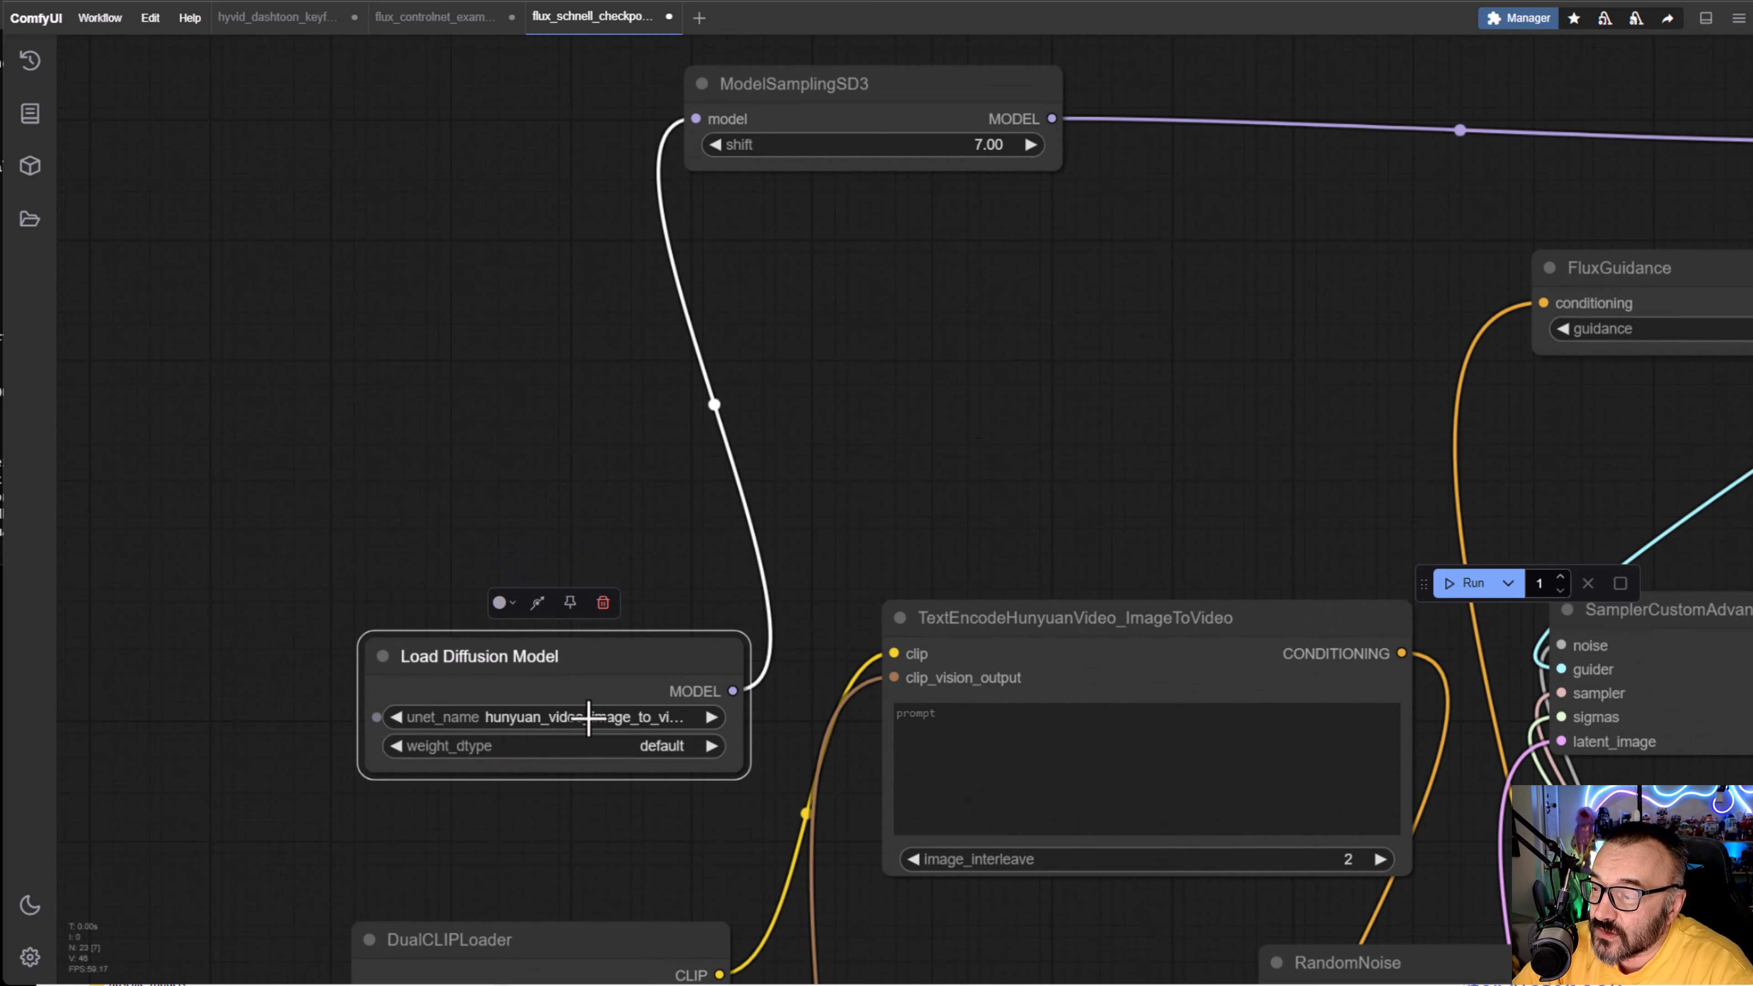
{"action": "left_click_drag", "start_coordinate": [613, 680], "coordinate": [579, 354]}
{"action": "left_click_drag", "start_coordinate": [845, 89], "coordinate": [1011, 279]}
{"action": "left_click_drag", "start_coordinate": [633, 325], "coordinate": [690, 254]}
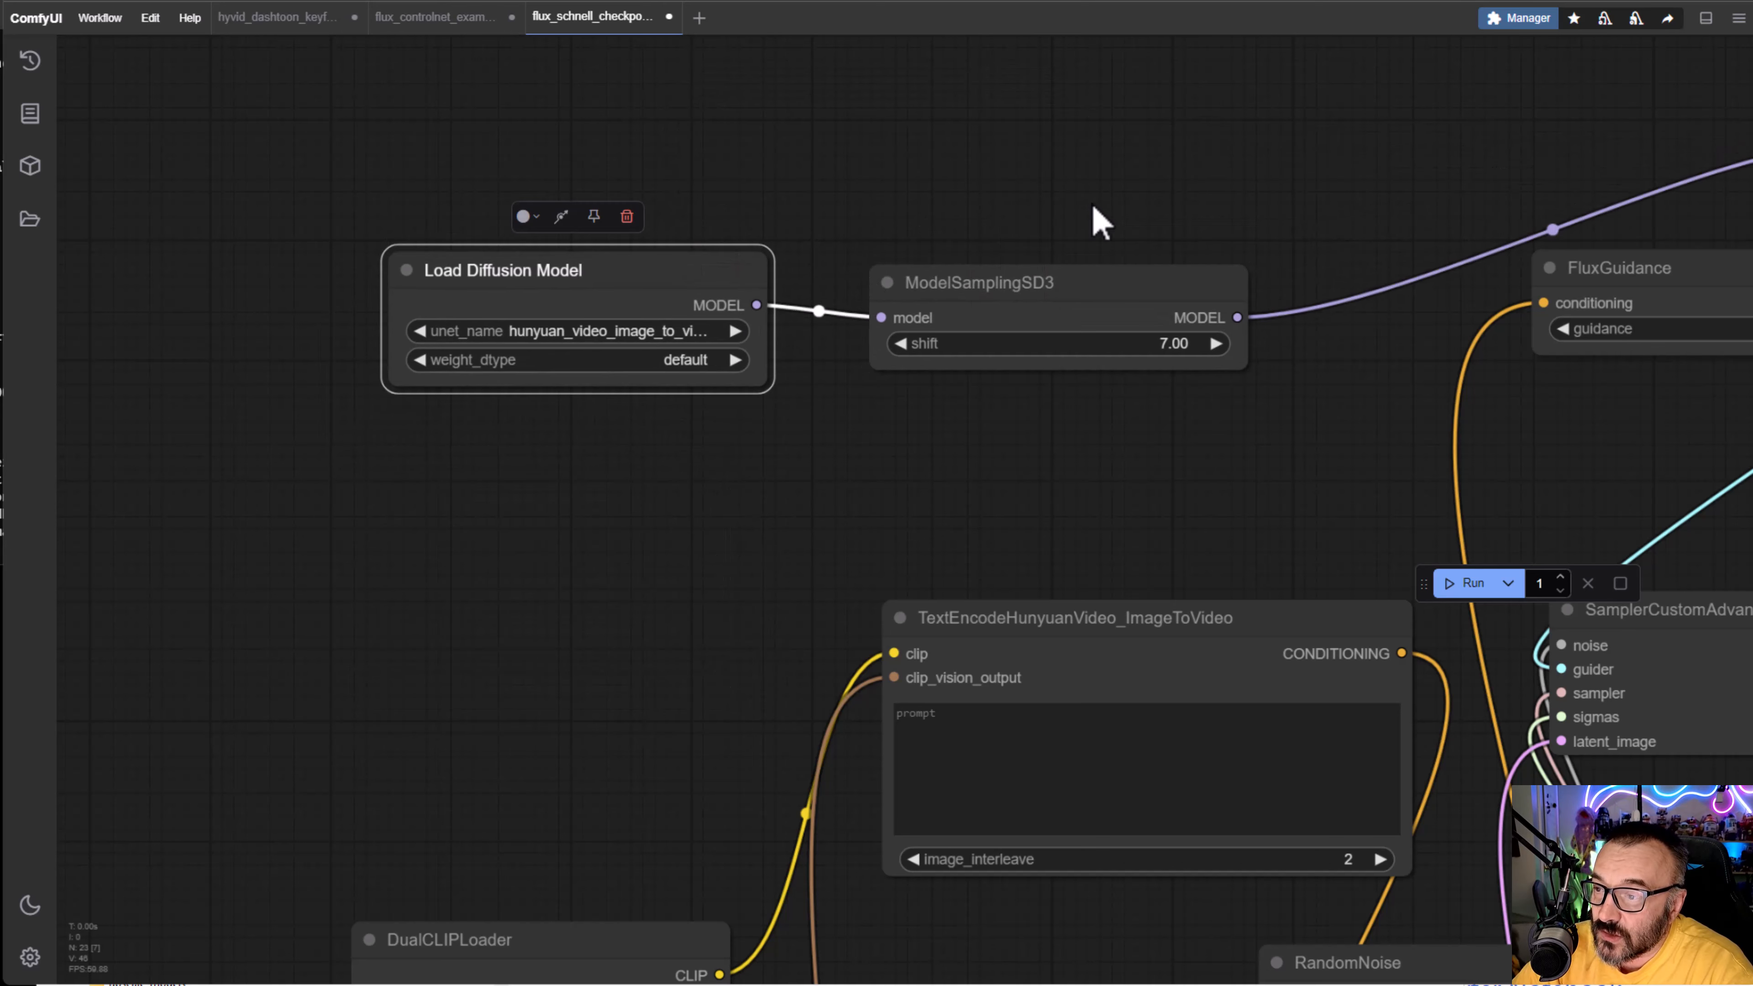
{"action": "left_click_drag", "start_coordinate": [1099, 223], "coordinate": [1055, 253]}
{"action": "left_click_drag", "start_coordinate": [399, 394], "coordinate": [579, 243]}
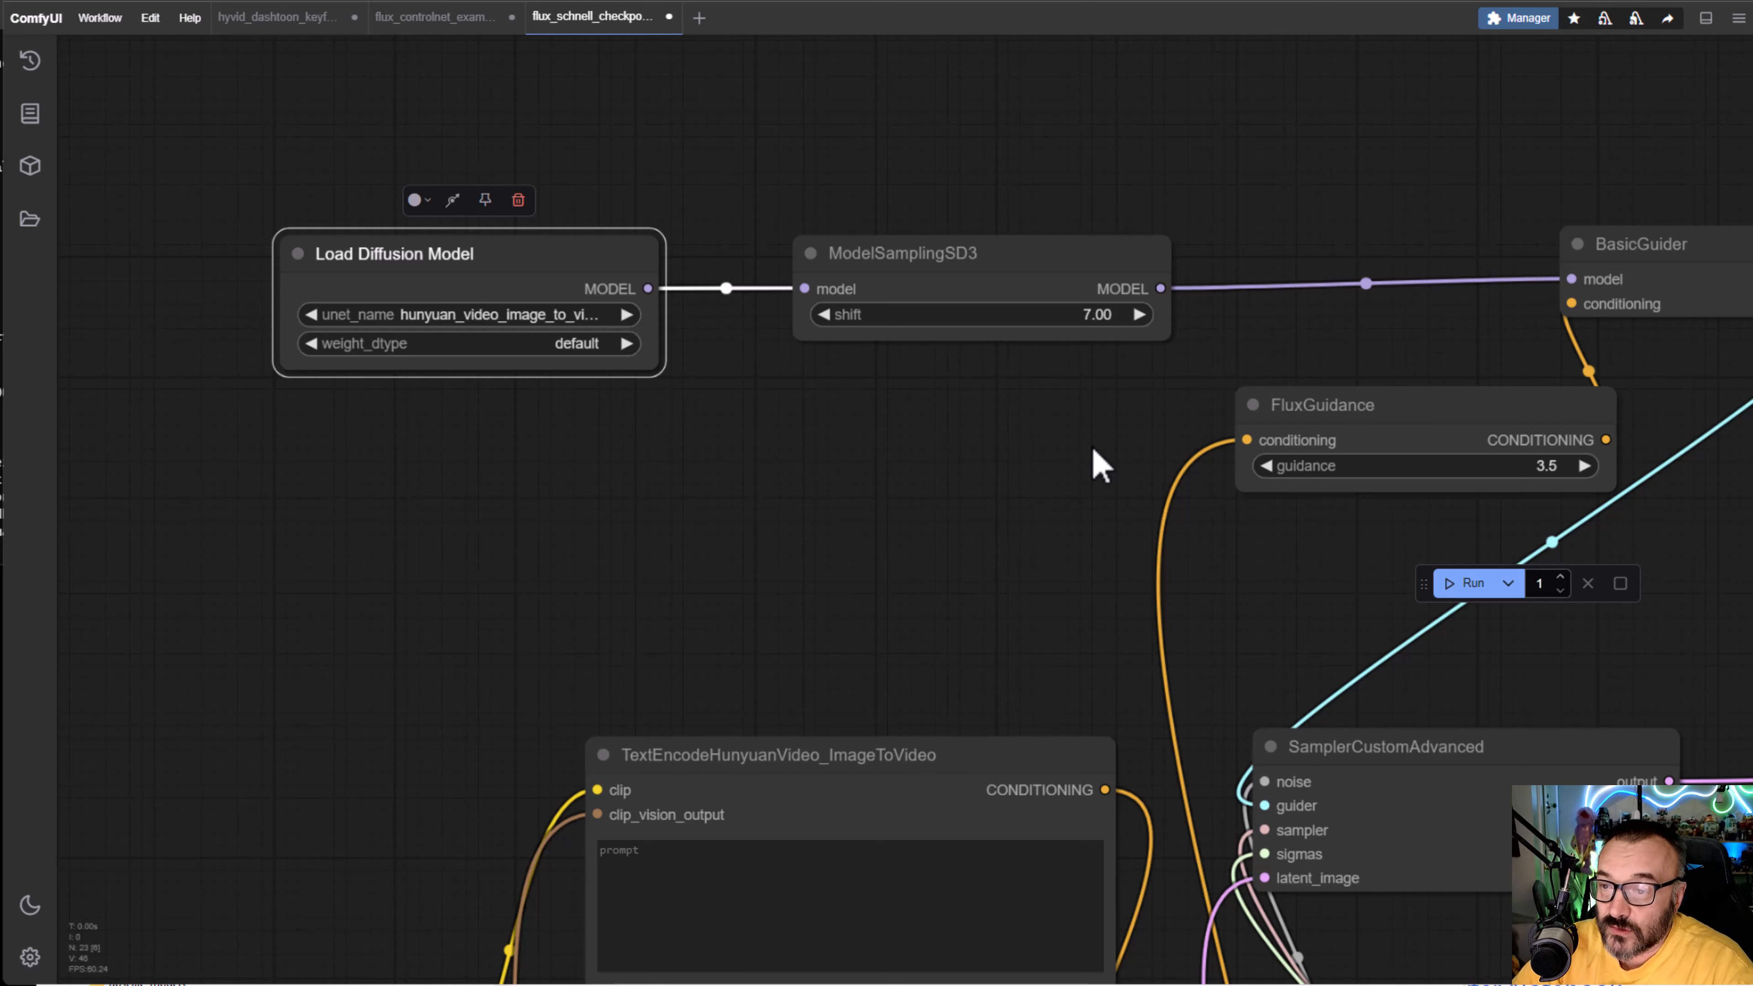
Shift the FluxGuidance node down and left below the model row, and nudge the TextEncodeHunyuanVideo_ImageToVideo node down and left
{"action": "left_click_drag", "start_coordinate": [1134, 553], "coordinate": [588, 508]}
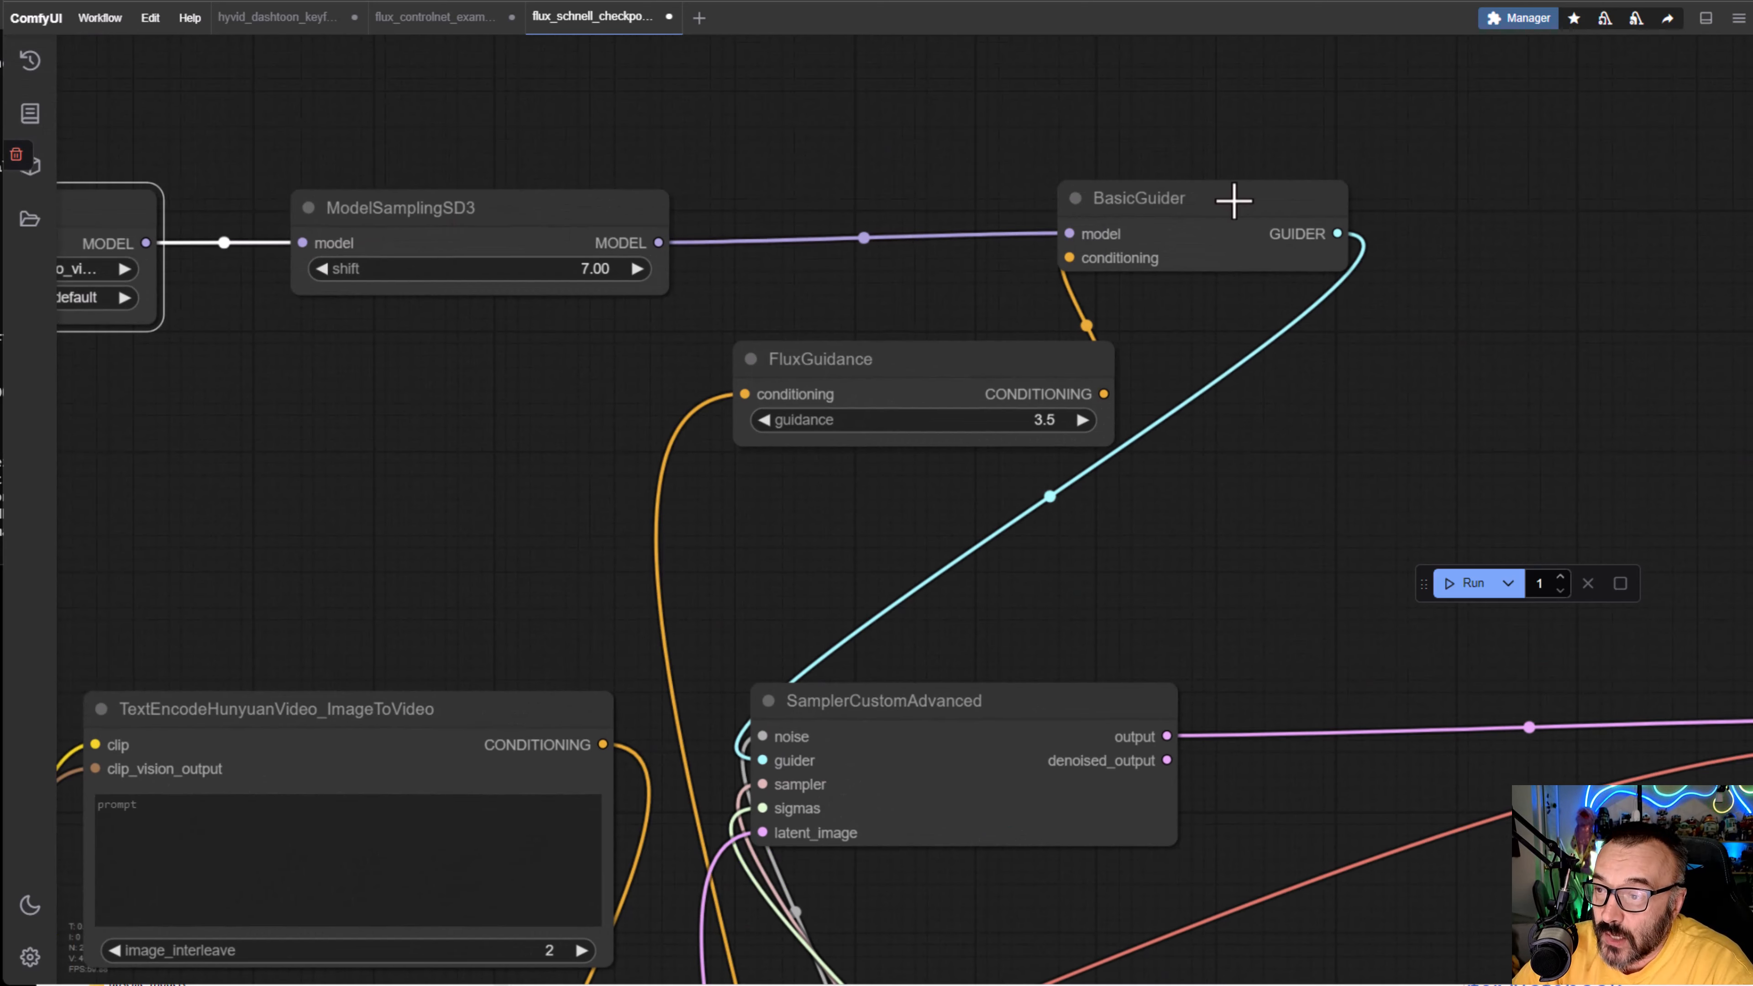
{"action": "left_click_drag", "start_coordinate": [1006, 373], "coordinate": [915, 410]}
{"action": "left_click_drag", "start_coordinate": [748, 731], "coordinate": [942, 148]}
{"action": "left_click_drag", "start_coordinate": [599, 153], "coordinate": [576, 173]}
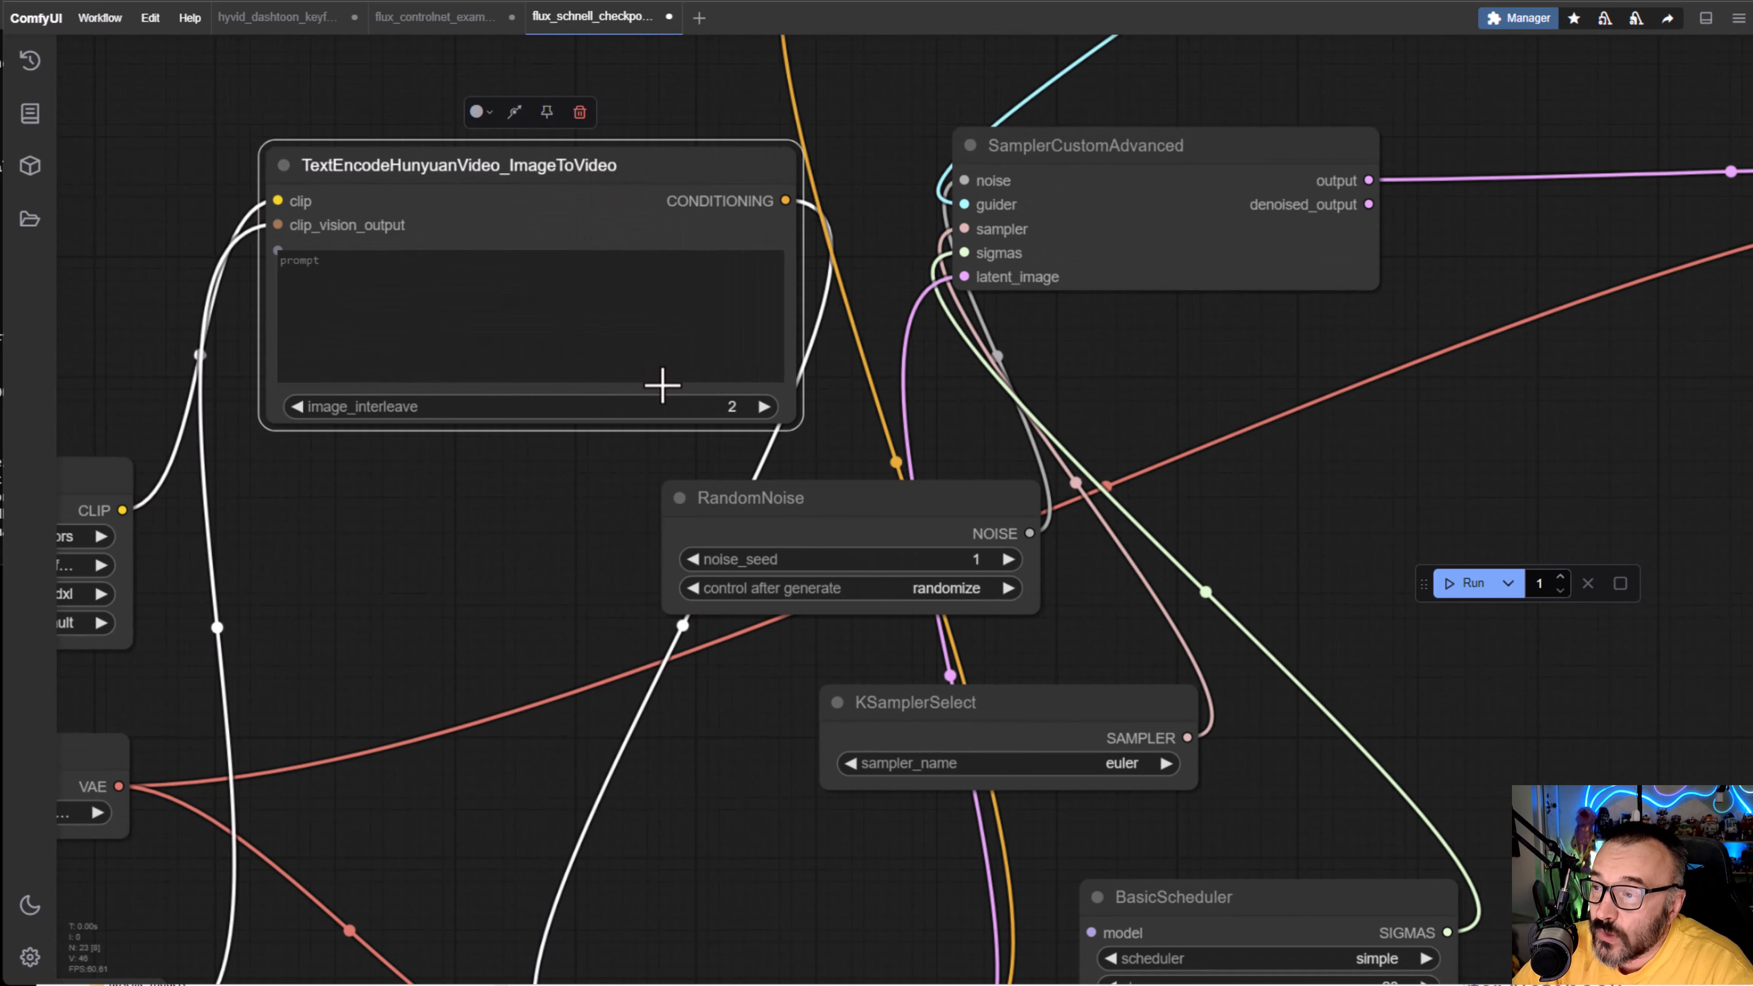
Trace how the text encoder, CLIP Vision Encode and Load VAE nodes connect to the HunyuanImageToVideo node
{"action": "left_click_drag", "start_coordinate": [540, 626], "coordinate": [539, 333]}
{"action": "left_click_drag", "start_coordinate": [783, 420], "coordinate": [810, 366]}
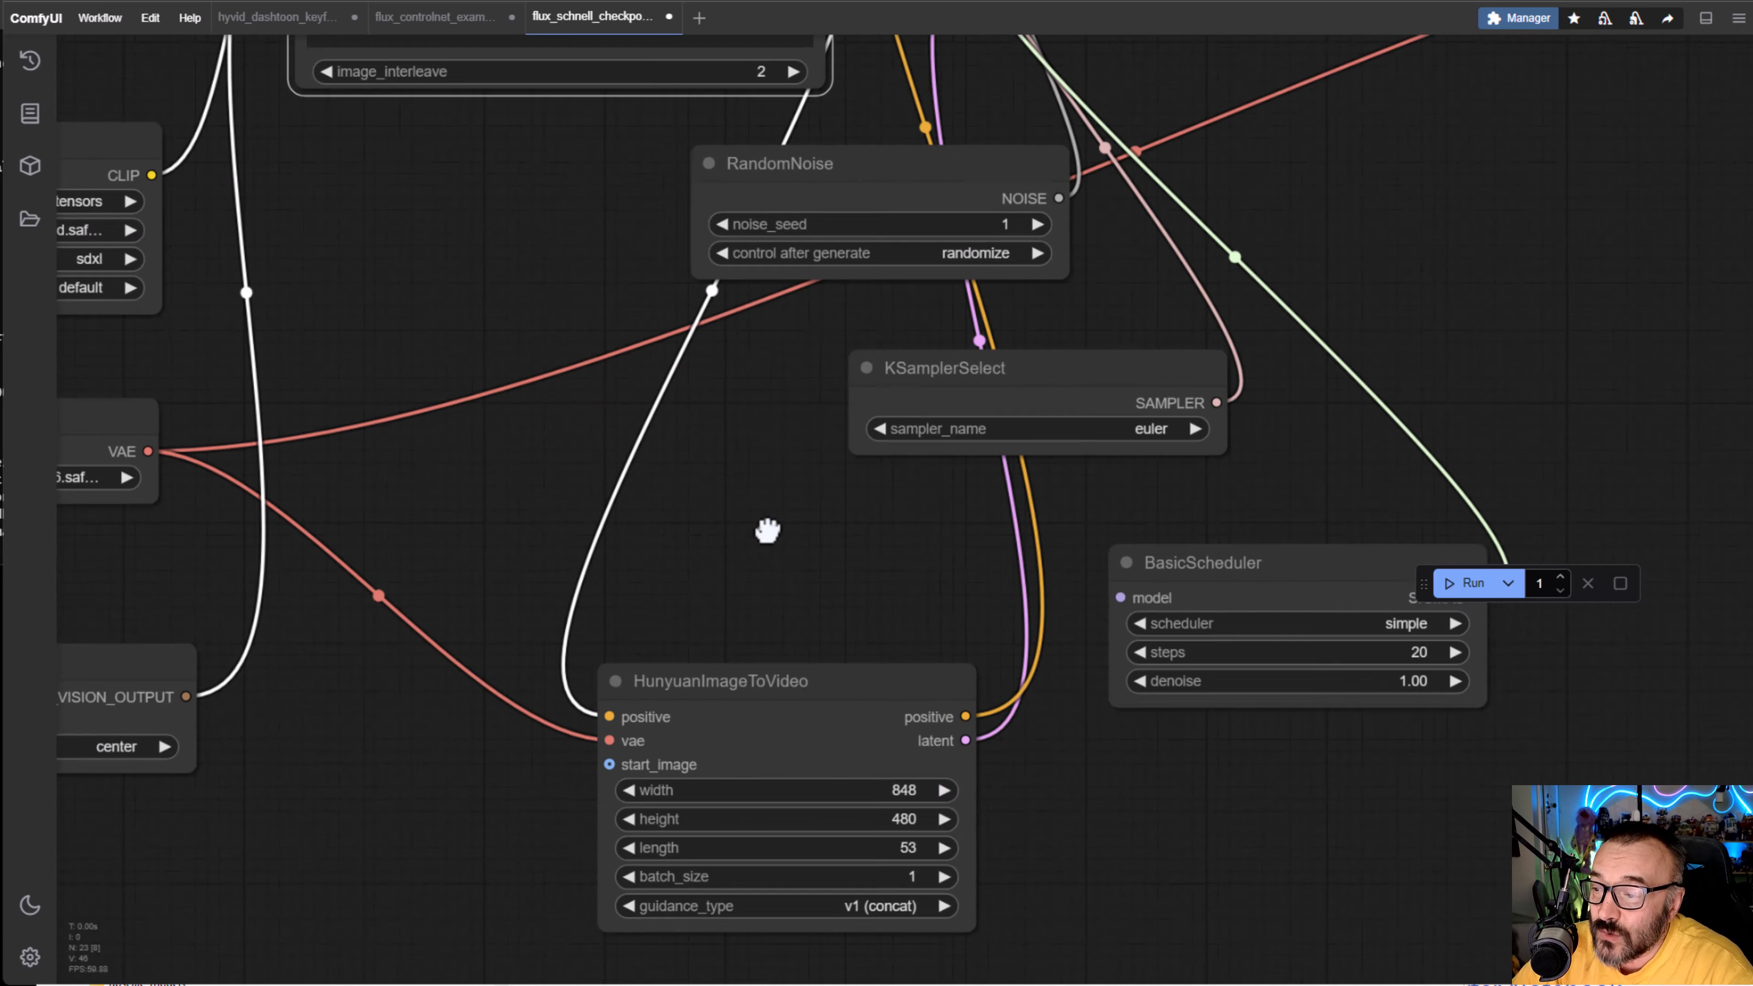
{"action": "left_click_drag", "start_coordinate": [768, 530], "coordinate": [1112, 273]}
{"action": "left_click_drag", "start_coordinate": [678, 699], "coordinate": [963, 792]}
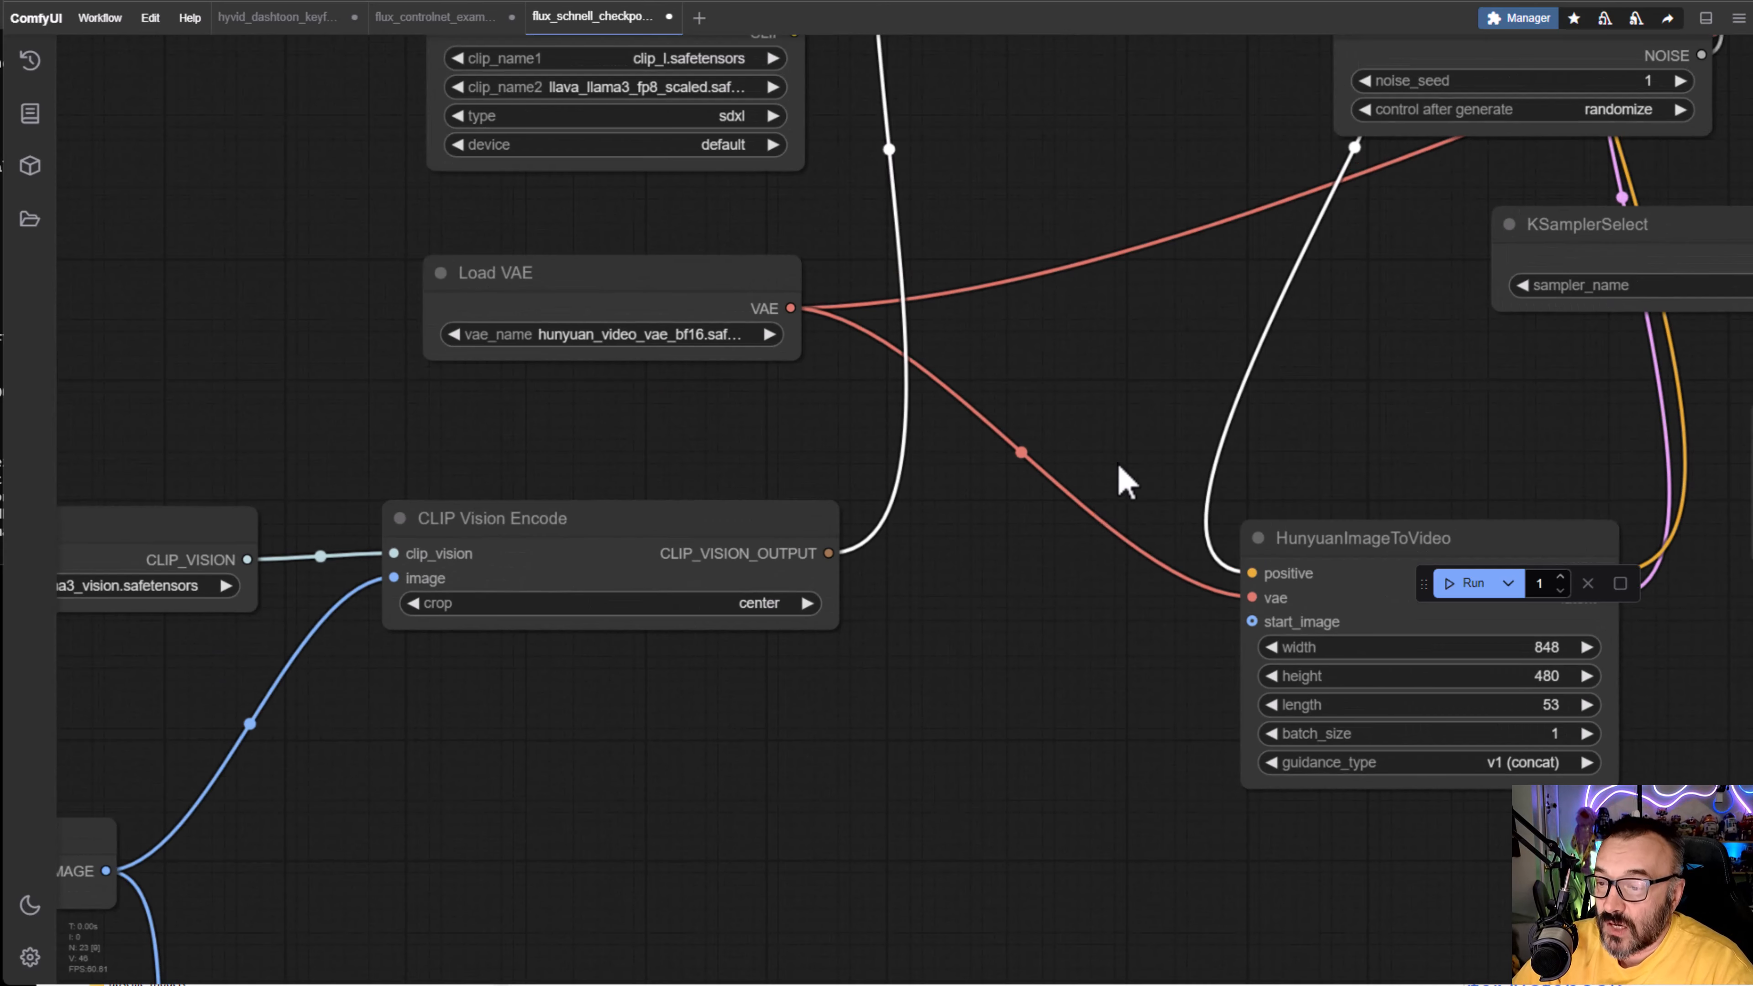
{"action": "left_click_drag", "start_coordinate": [1173, 538], "coordinate": [802, 908]}
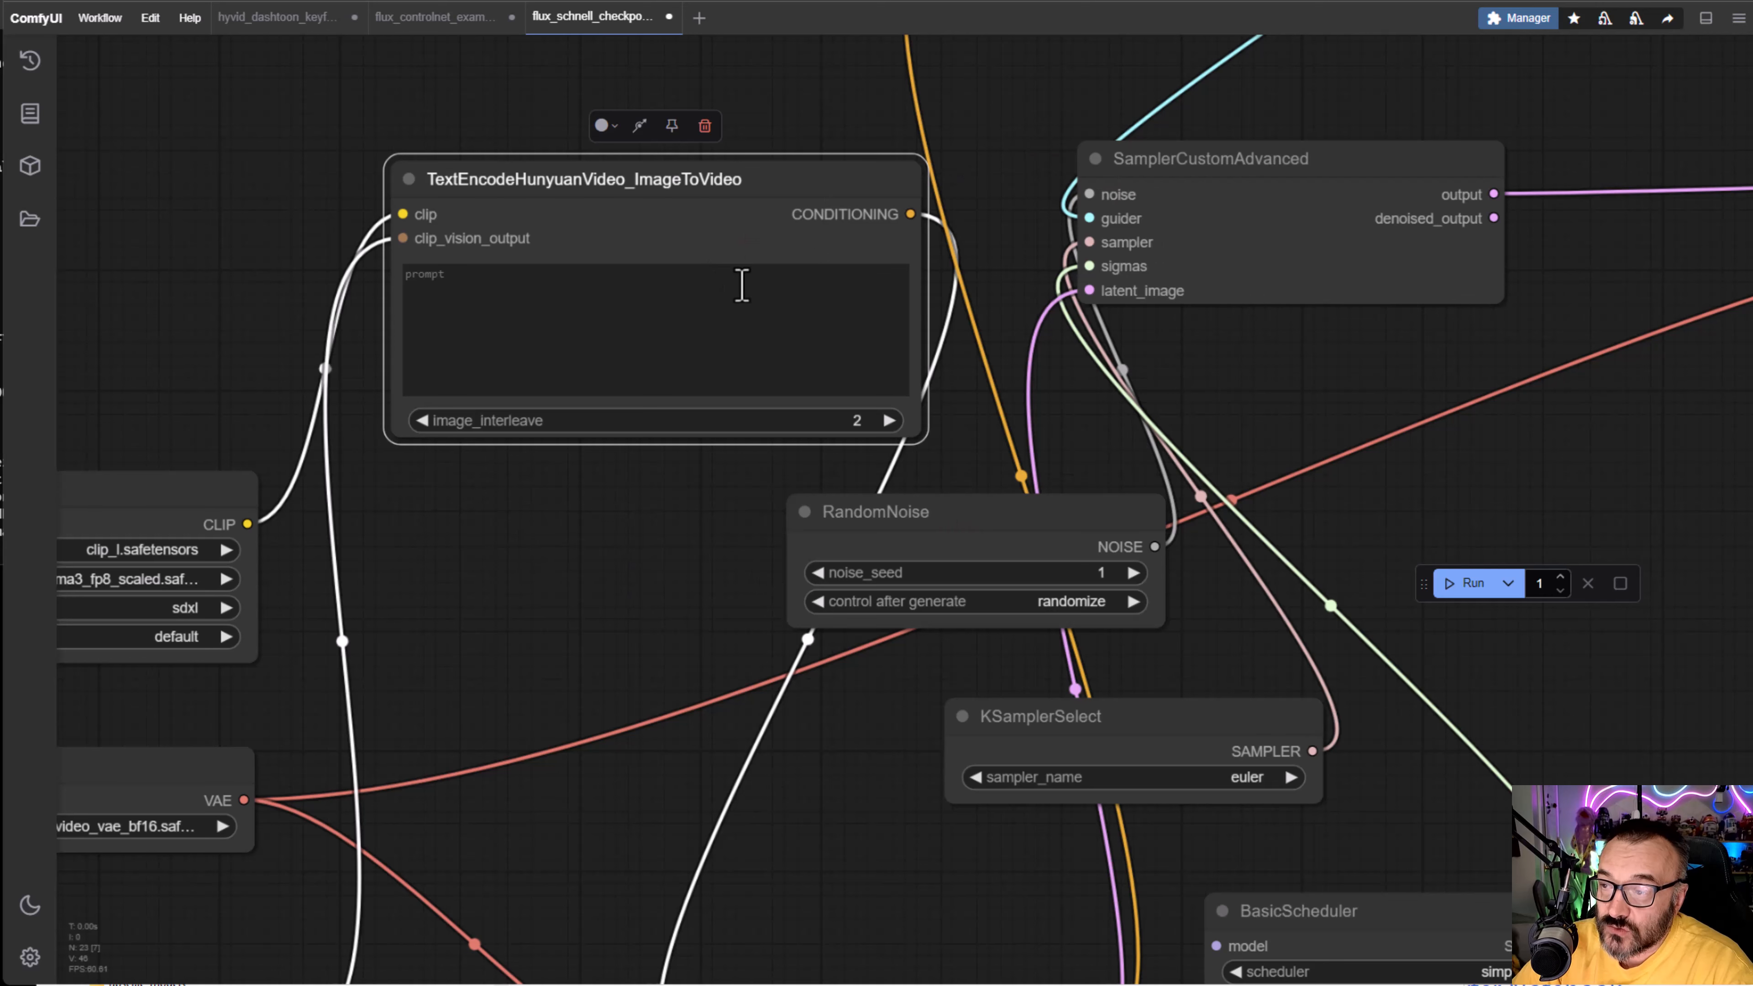
{"action": "left_click_drag", "start_coordinate": [674, 656], "coordinate": [821, 373]}
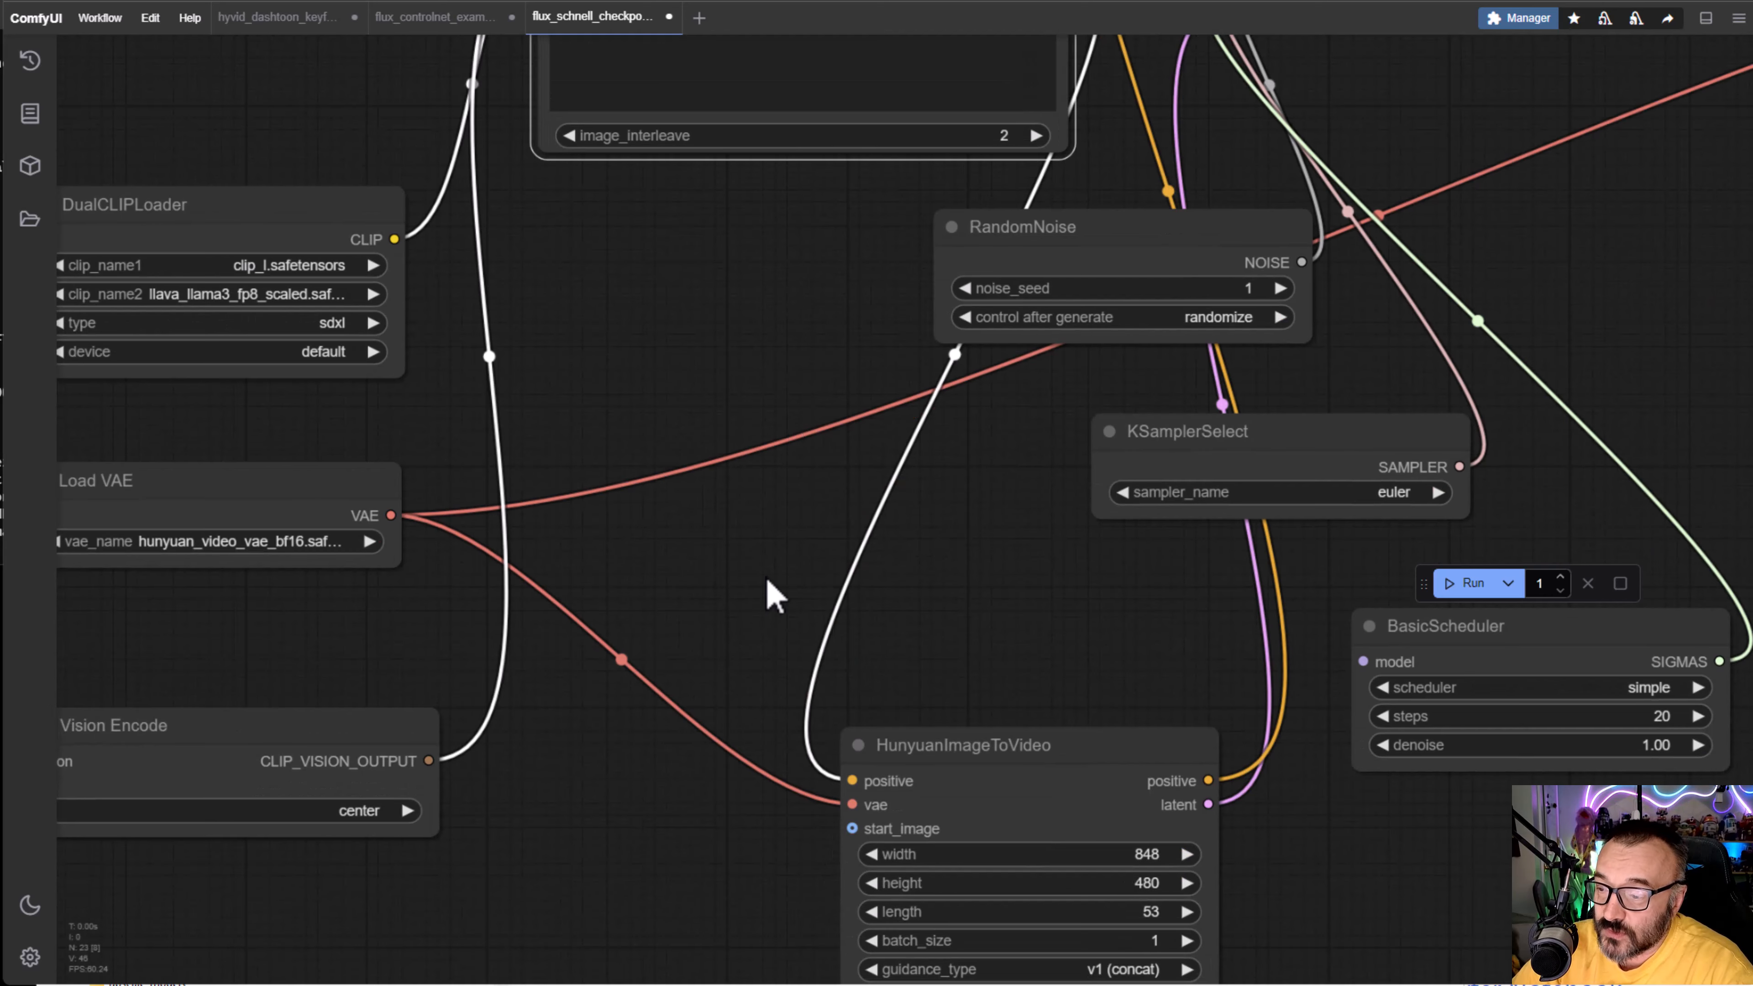
Nudge the HunyuanImageToVideo node slightly right and down, beneath the RandomNoise and KSamplerSelect nodes
{"action": "left_click_drag", "start_coordinate": [801, 588], "coordinate": [813, 688]}
{"action": "left_click_drag", "start_coordinate": [568, 476], "coordinate": [649, 556]}
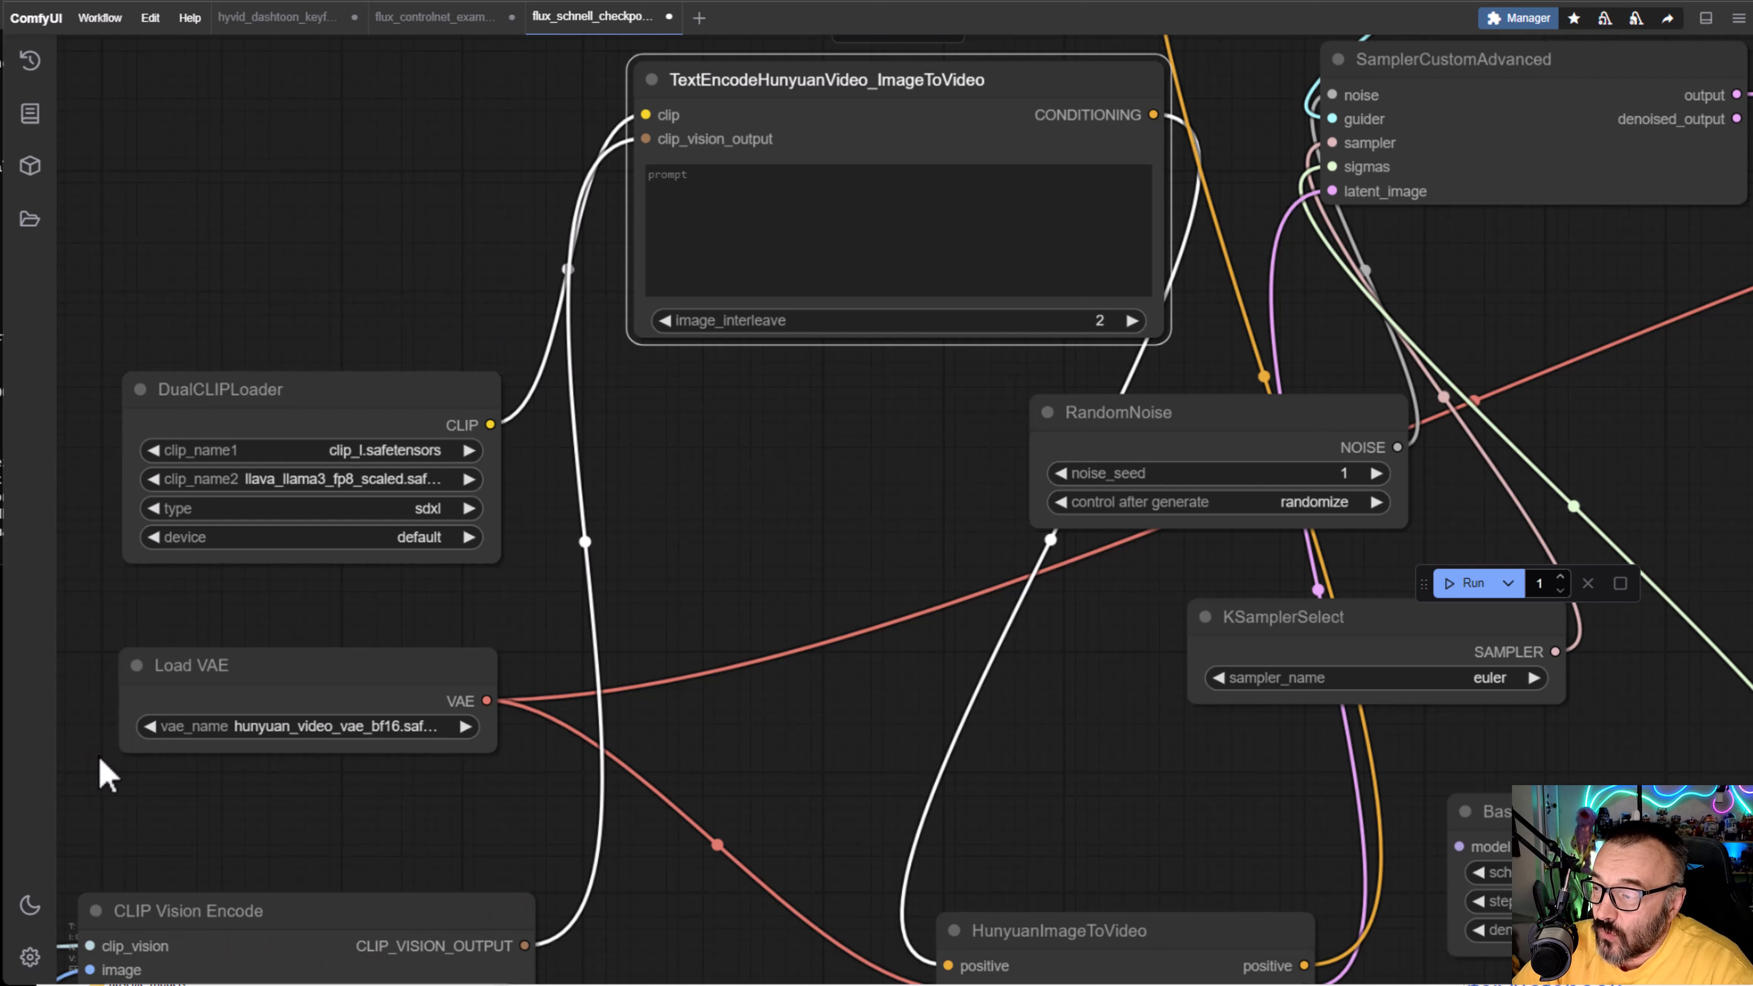
{"action": "left_click_drag", "start_coordinate": [814, 595], "coordinate": [754, 732]}
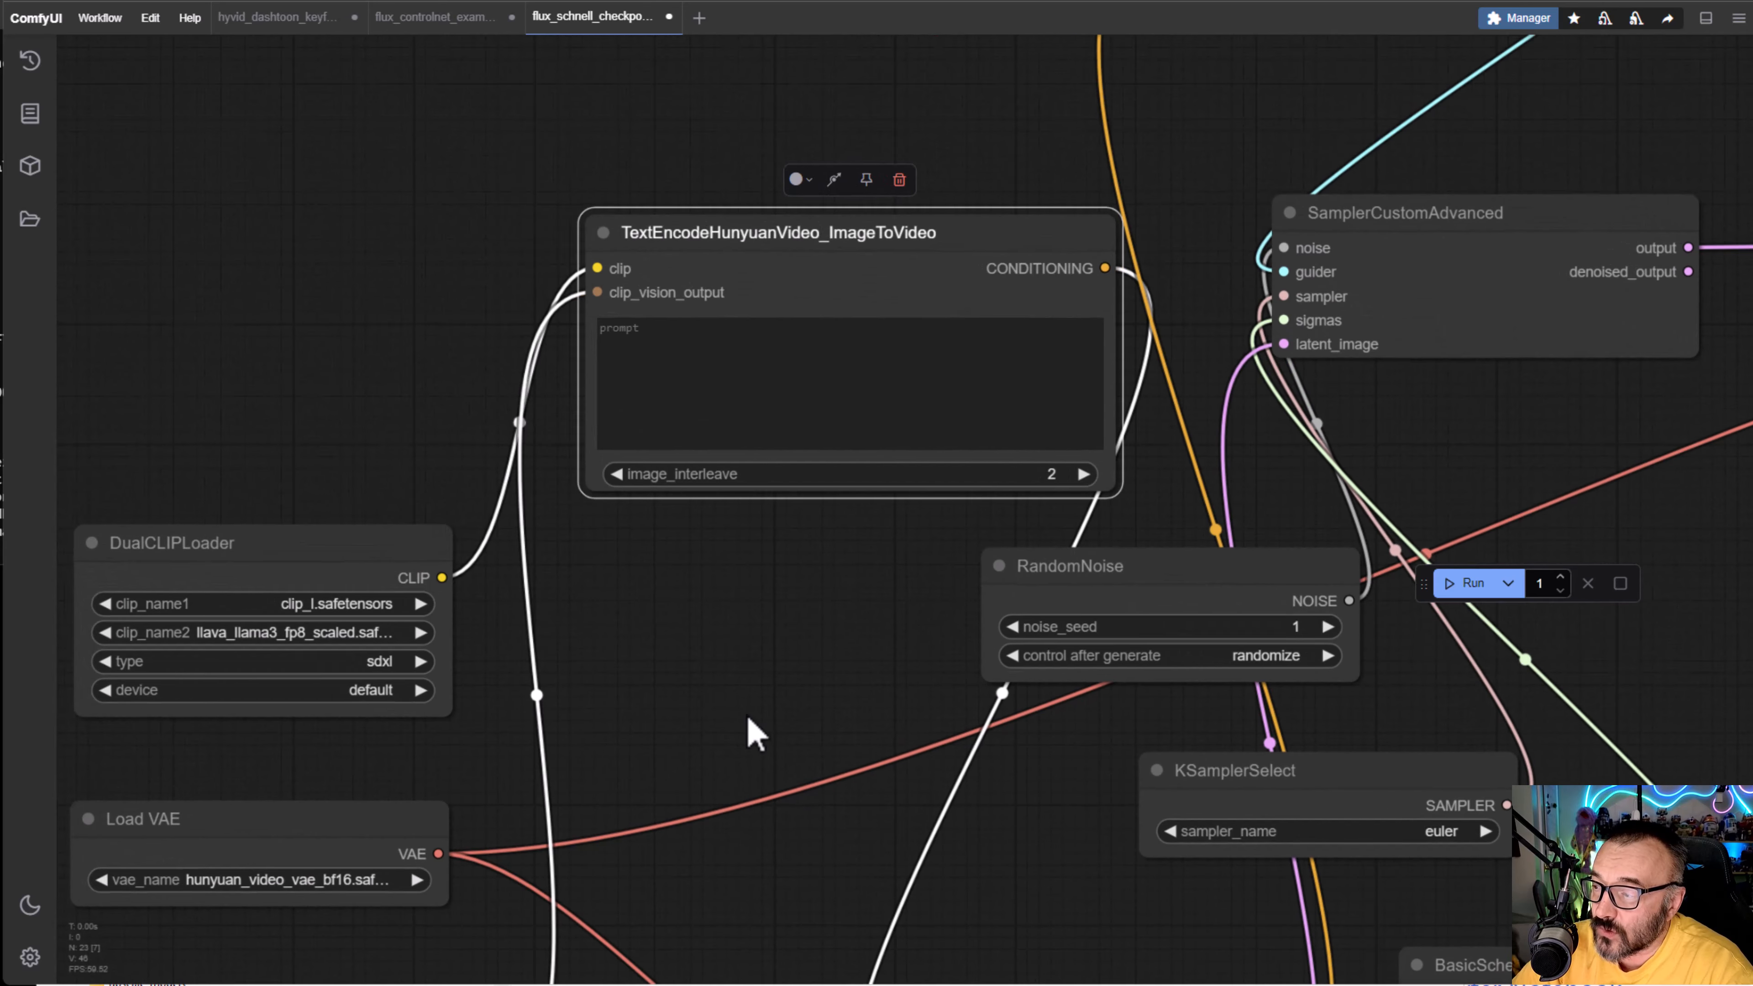
{"action": "left_click_drag", "start_coordinate": [675, 647], "coordinate": [387, 740]}
{"action": "left_click_drag", "start_coordinate": [689, 322], "coordinate": [590, 330]}
{"action": "scroll", "coordinate": [869, 553], "scroll_direction": "down", "scroll_amount": 6}
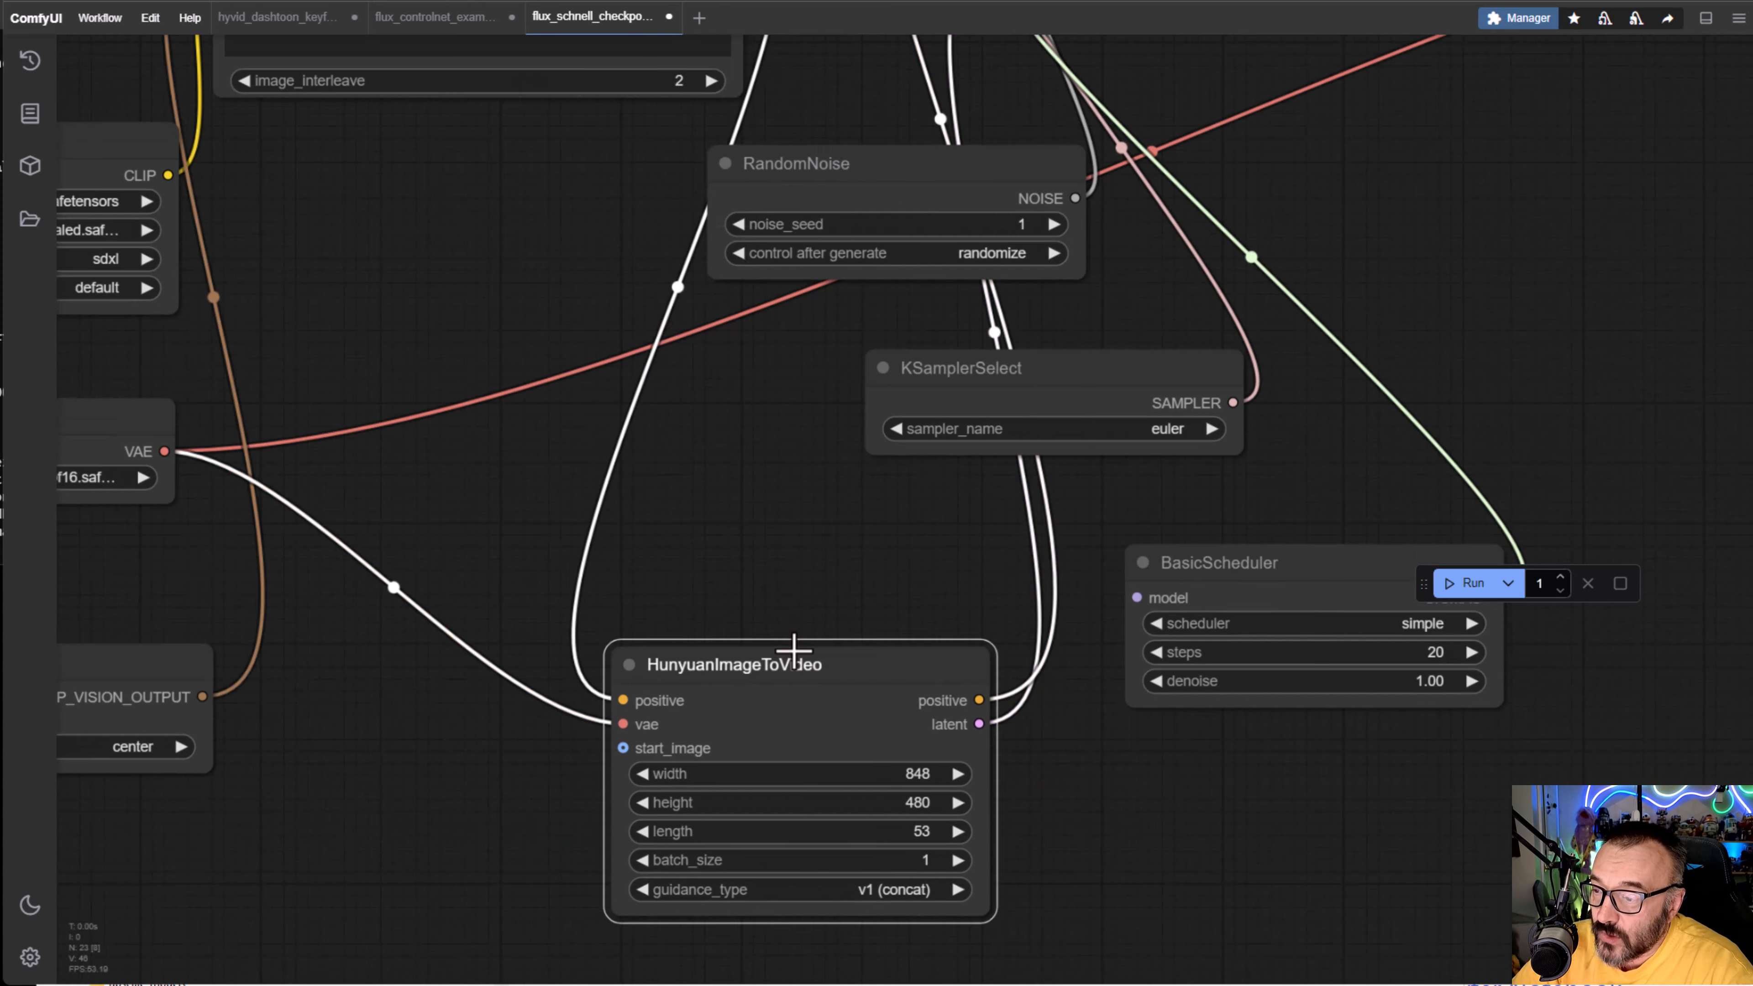
{"action": "left_click_drag", "start_coordinate": [794, 680], "coordinate": [838, 670]}
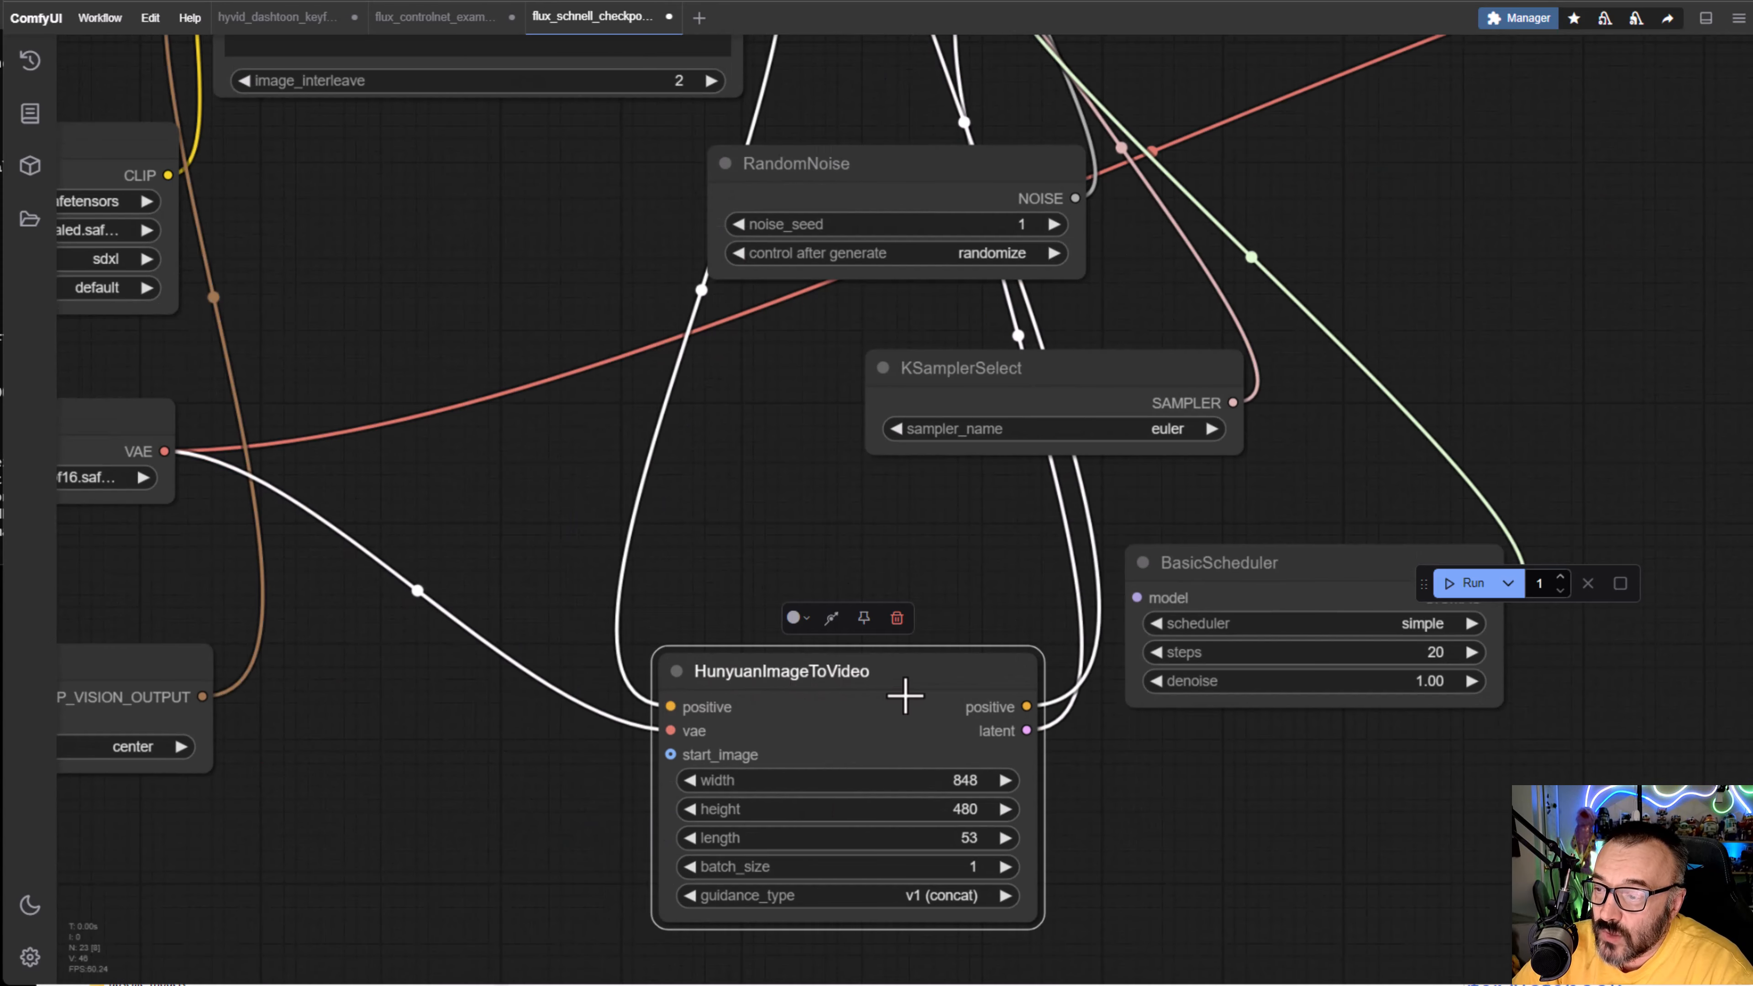
{"action": "left_click_drag", "start_coordinate": [650, 609], "coordinate": [560, 491]}
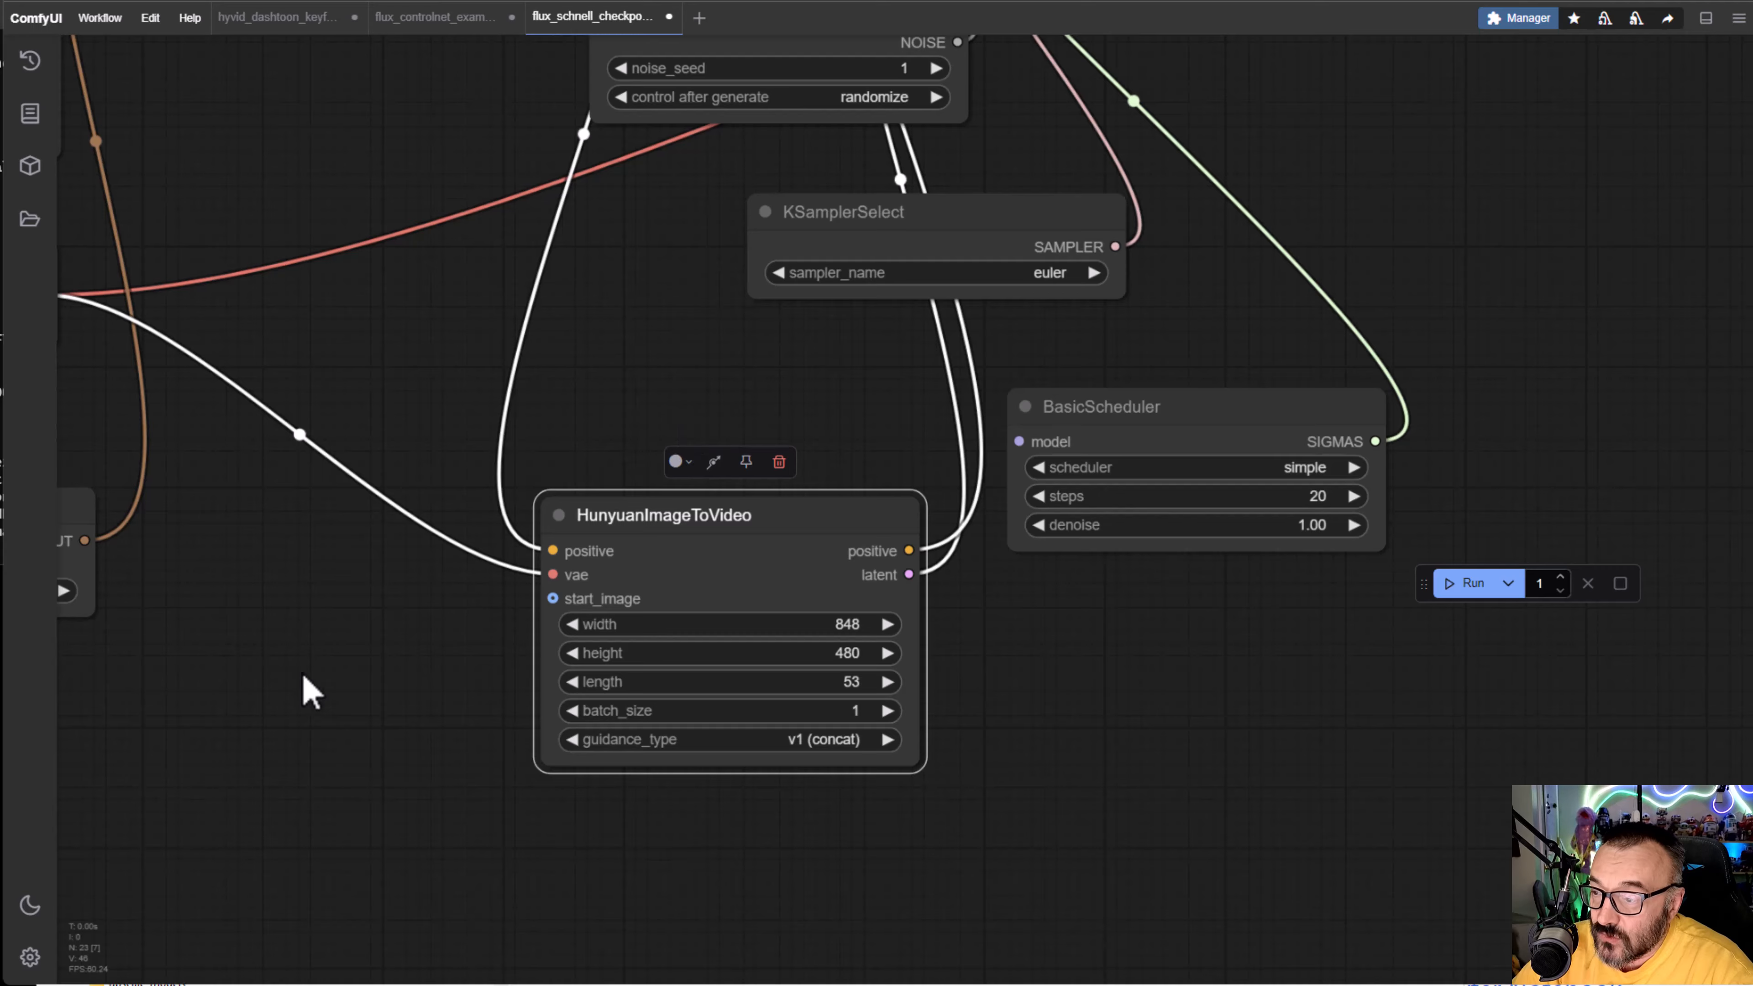
Compare the width and height settings of the HunyuanImageToVideo node with those of the EmptySD3LatentImage node
{"action": "left_click_drag", "start_coordinate": [305, 693], "coordinate": [725, 626]}
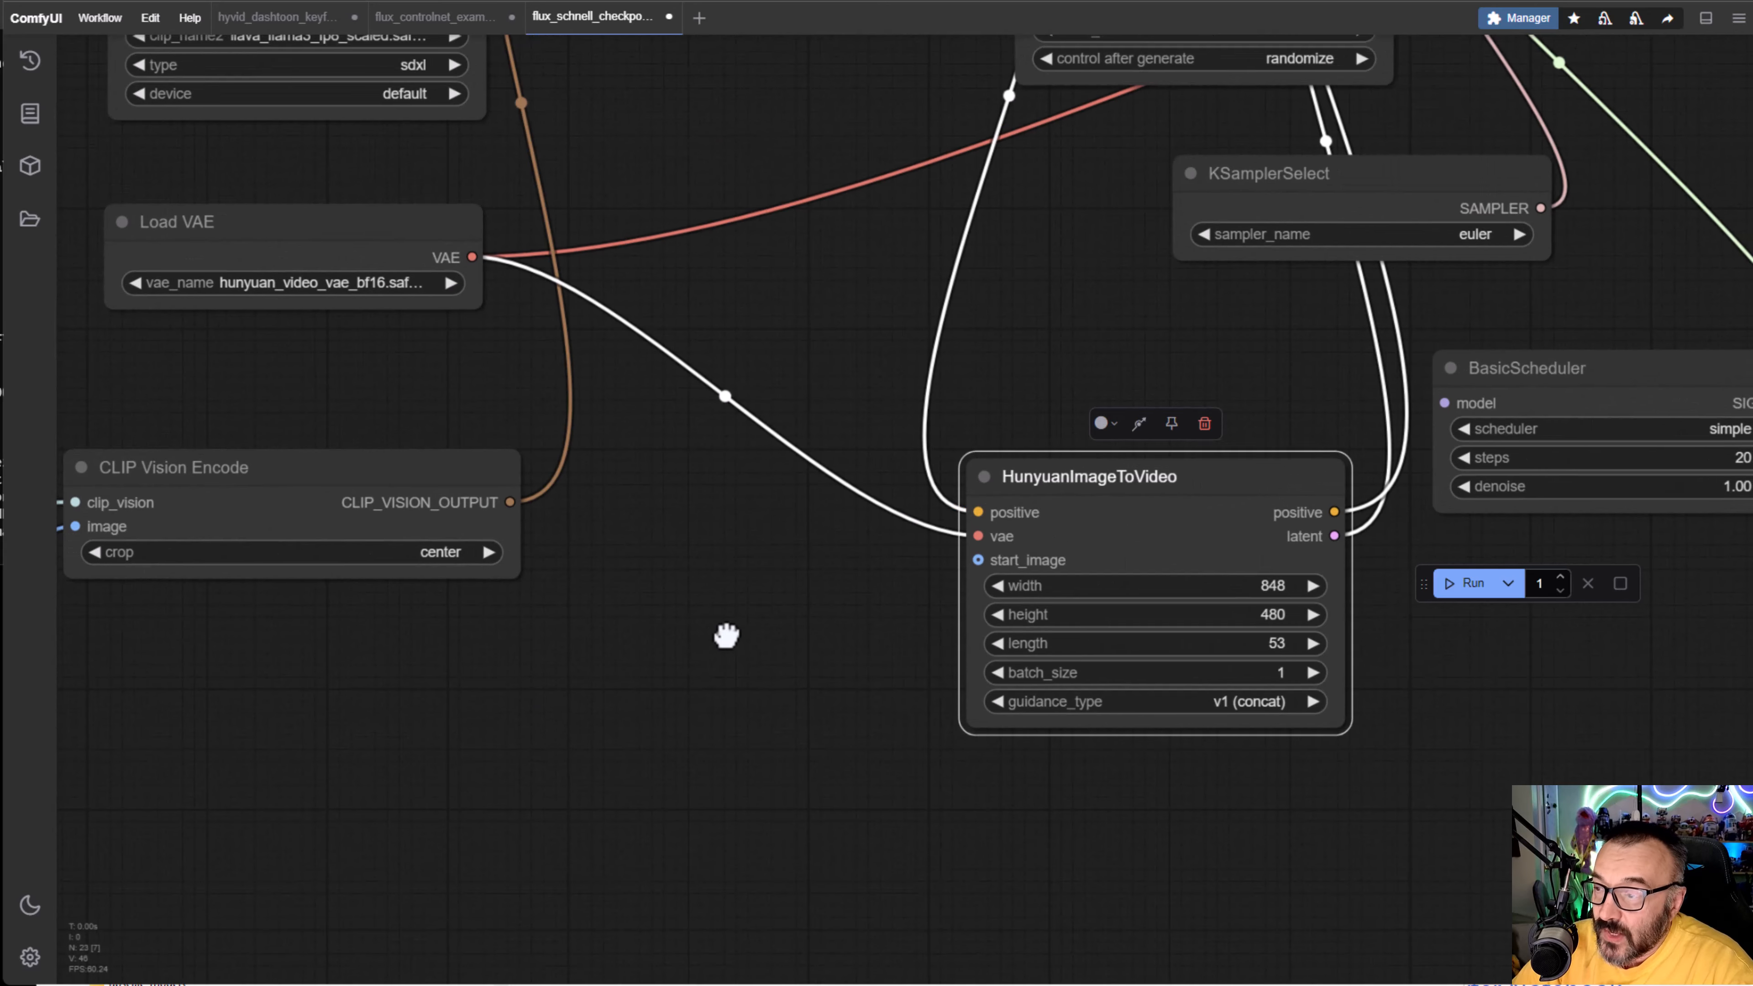
{"action": "left_click", "coordinate": [1192, 592]}
{"action": "left_click", "coordinate": [1158, 615]}
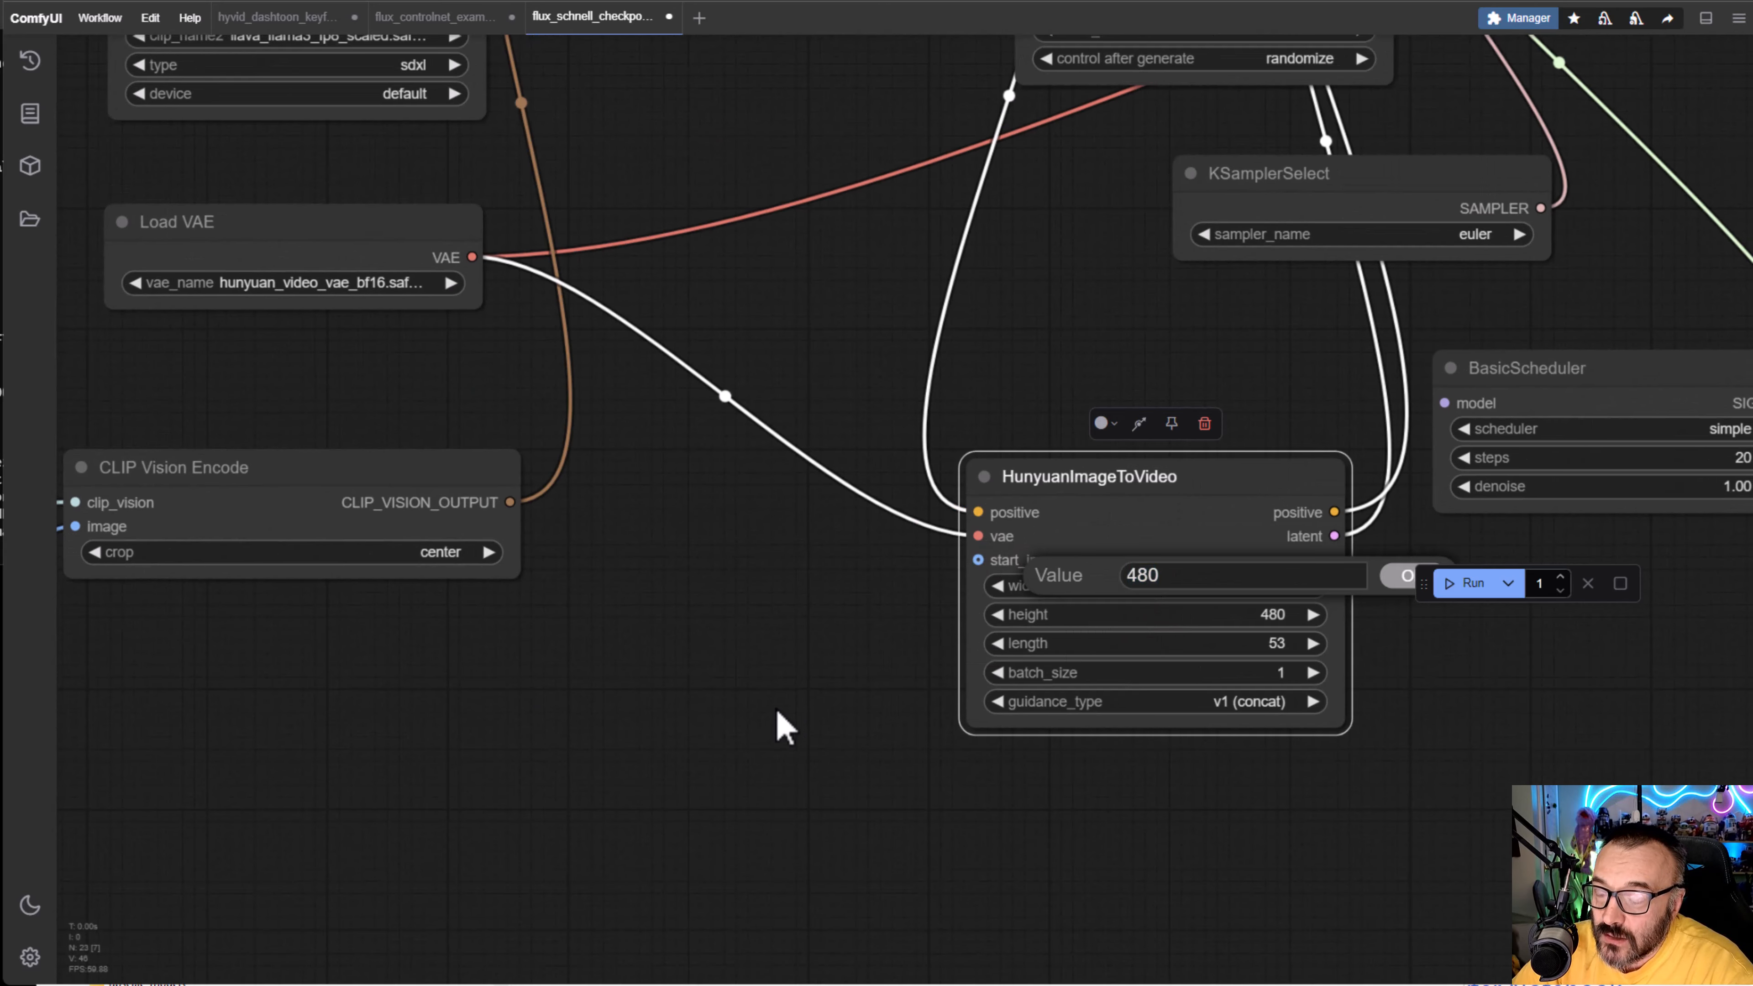
{"action": "left_click", "coordinate": [784, 726]}
{"action": "left_click_drag", "start_coordinate": [854, 709], "coordinate": [1512, 300]}
{"action": "scroll", "coordinate": [672, 822], "scroll_direction": "down", "scroll_amount": 5}
{"action": "left_click_drag", "start_coordinate": [635, 631], "coordinate": [684, 624]}
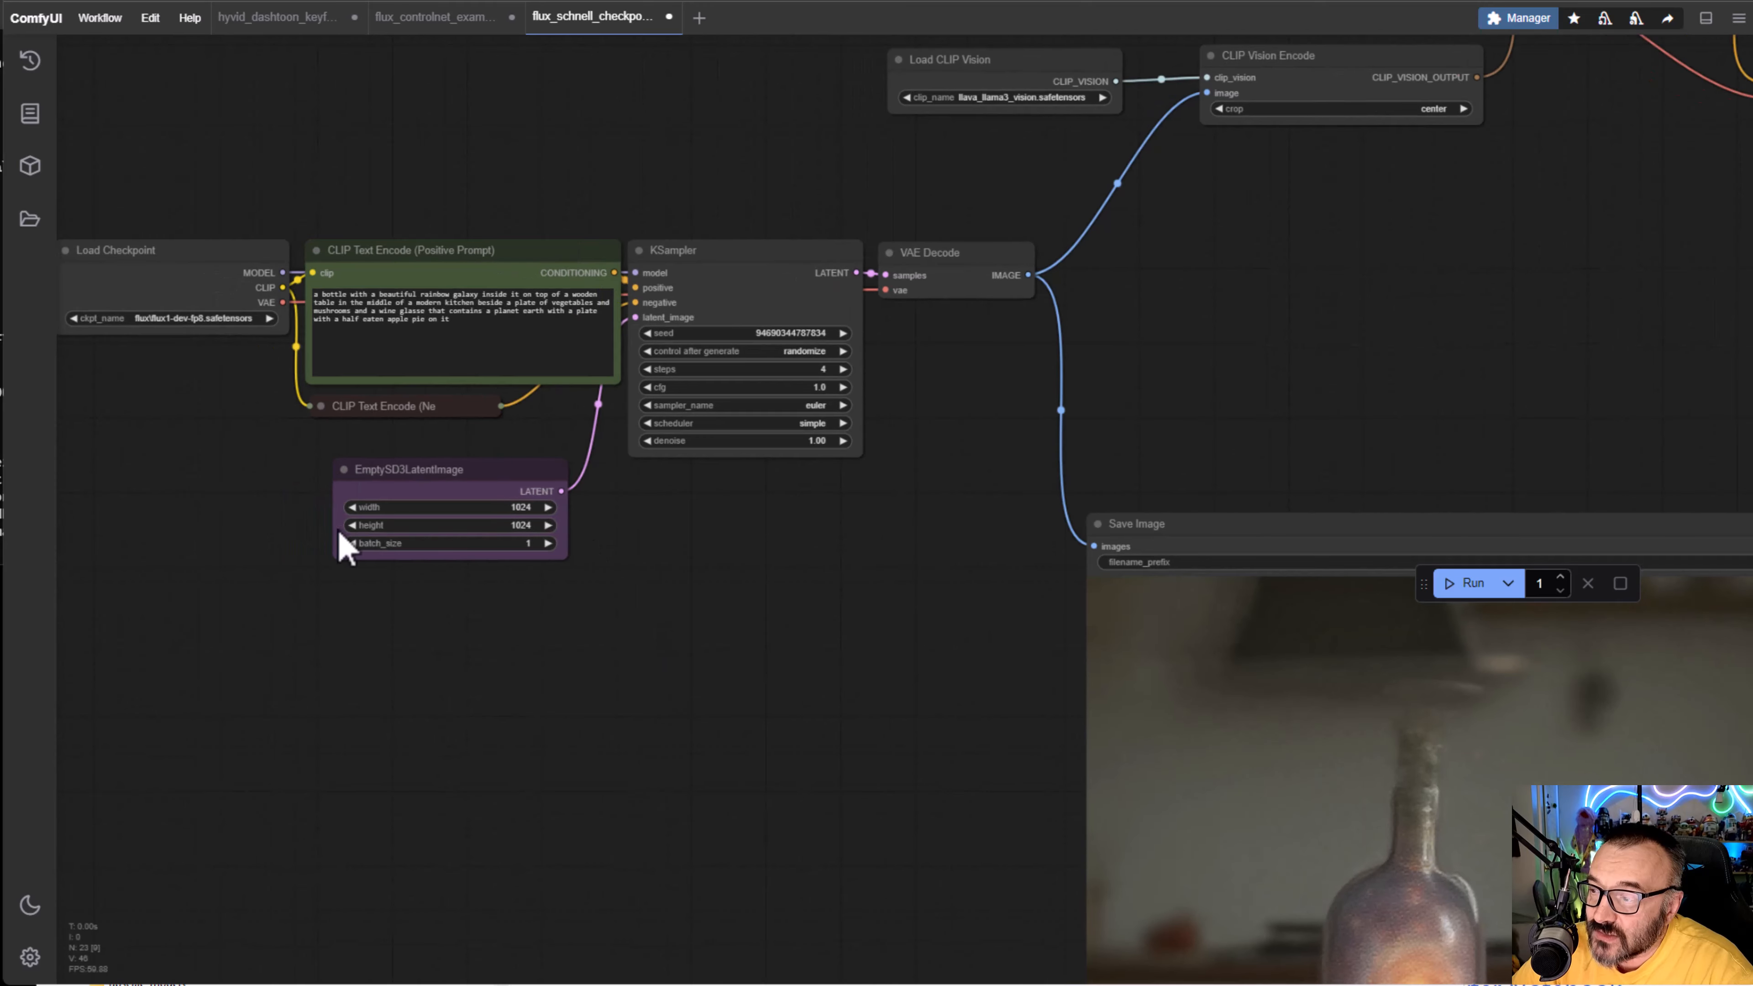
{"action": "left_click_drag", "start_coordinate": [1280, 404], "coordinate": [229, 744]}
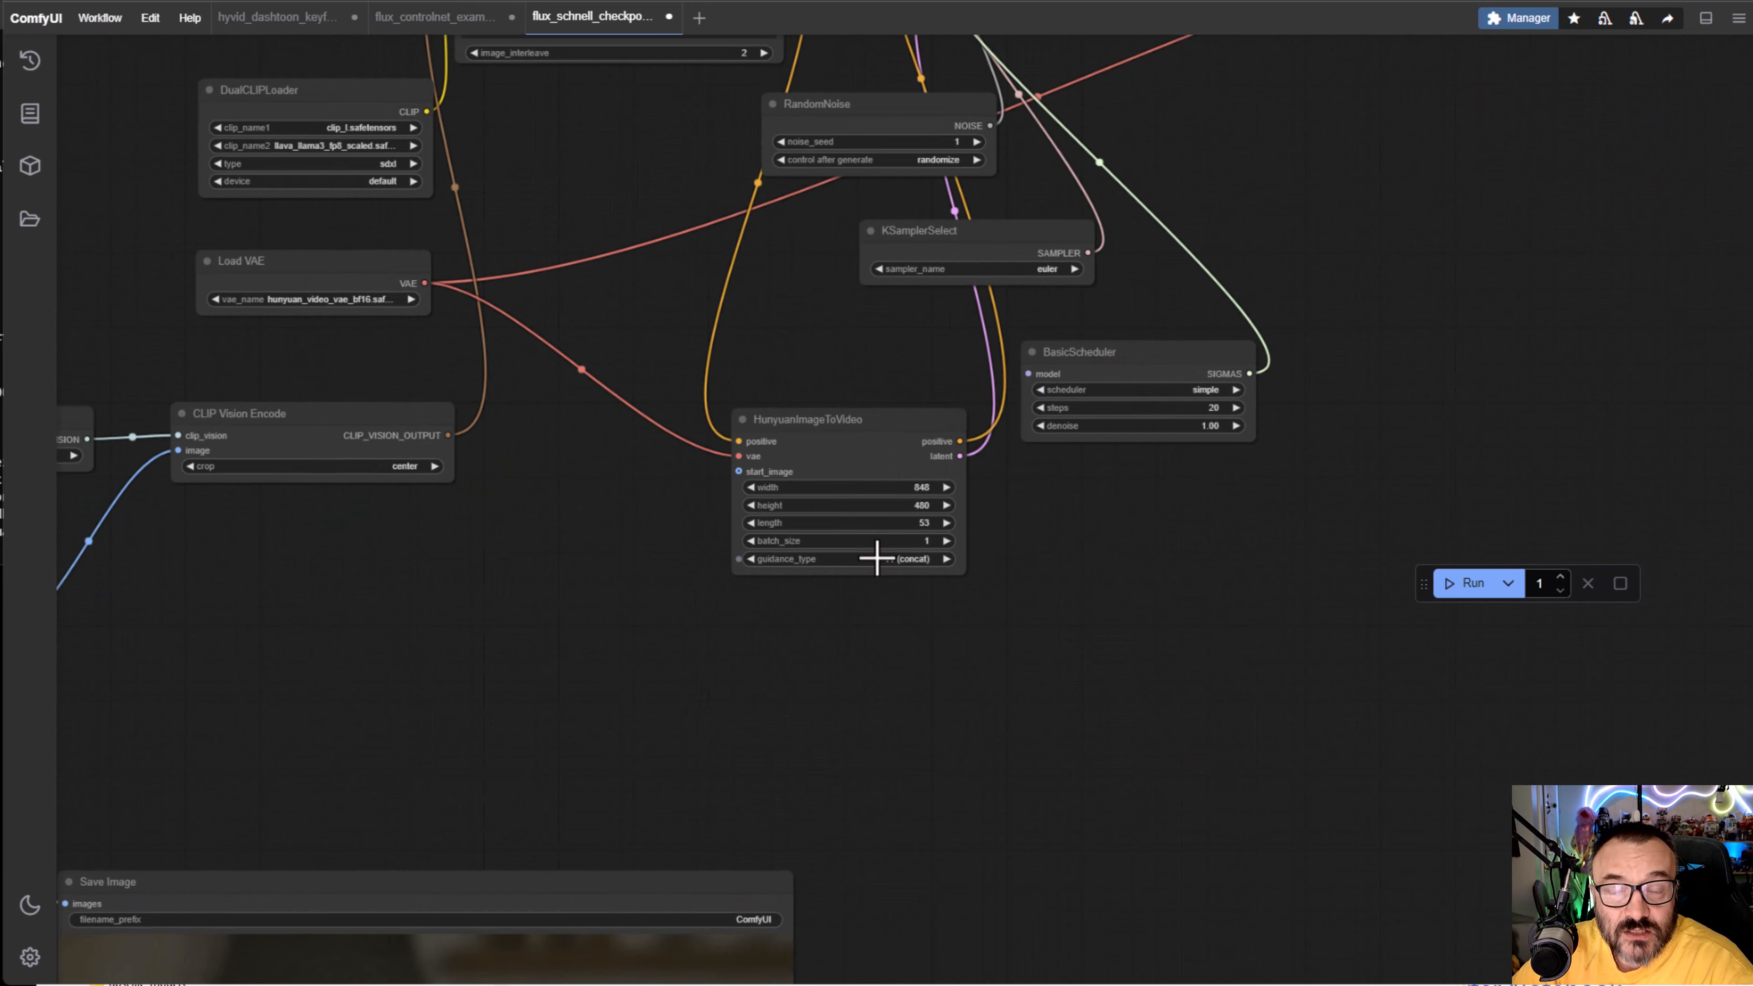
Trace the generated Flux image from VAE Decode through CLIP Vision Encode, and check the start_image input of HunyuanImageToVideo
{"action": "left_click_drag", "start_coordinate": [575, 645], "coordinate": [1171, 486]}
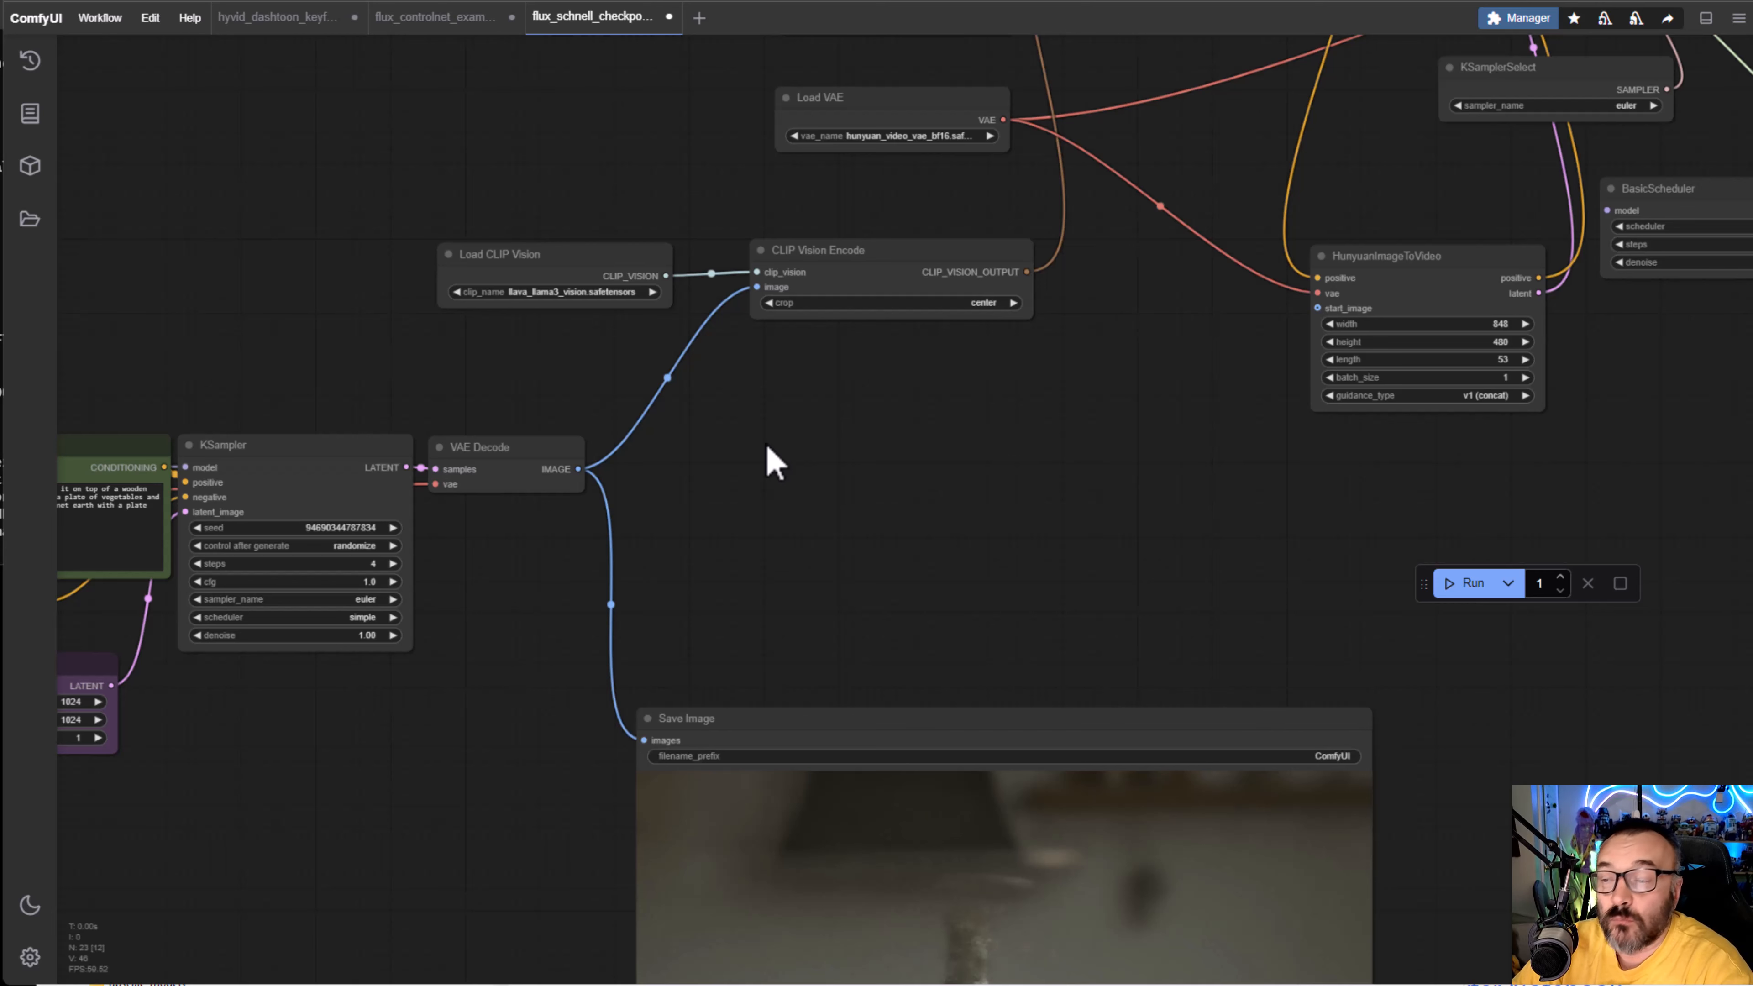
{"action": "left_click_drag", "start_coordinate": [1068, 423], "coordinate": [633, 595]}
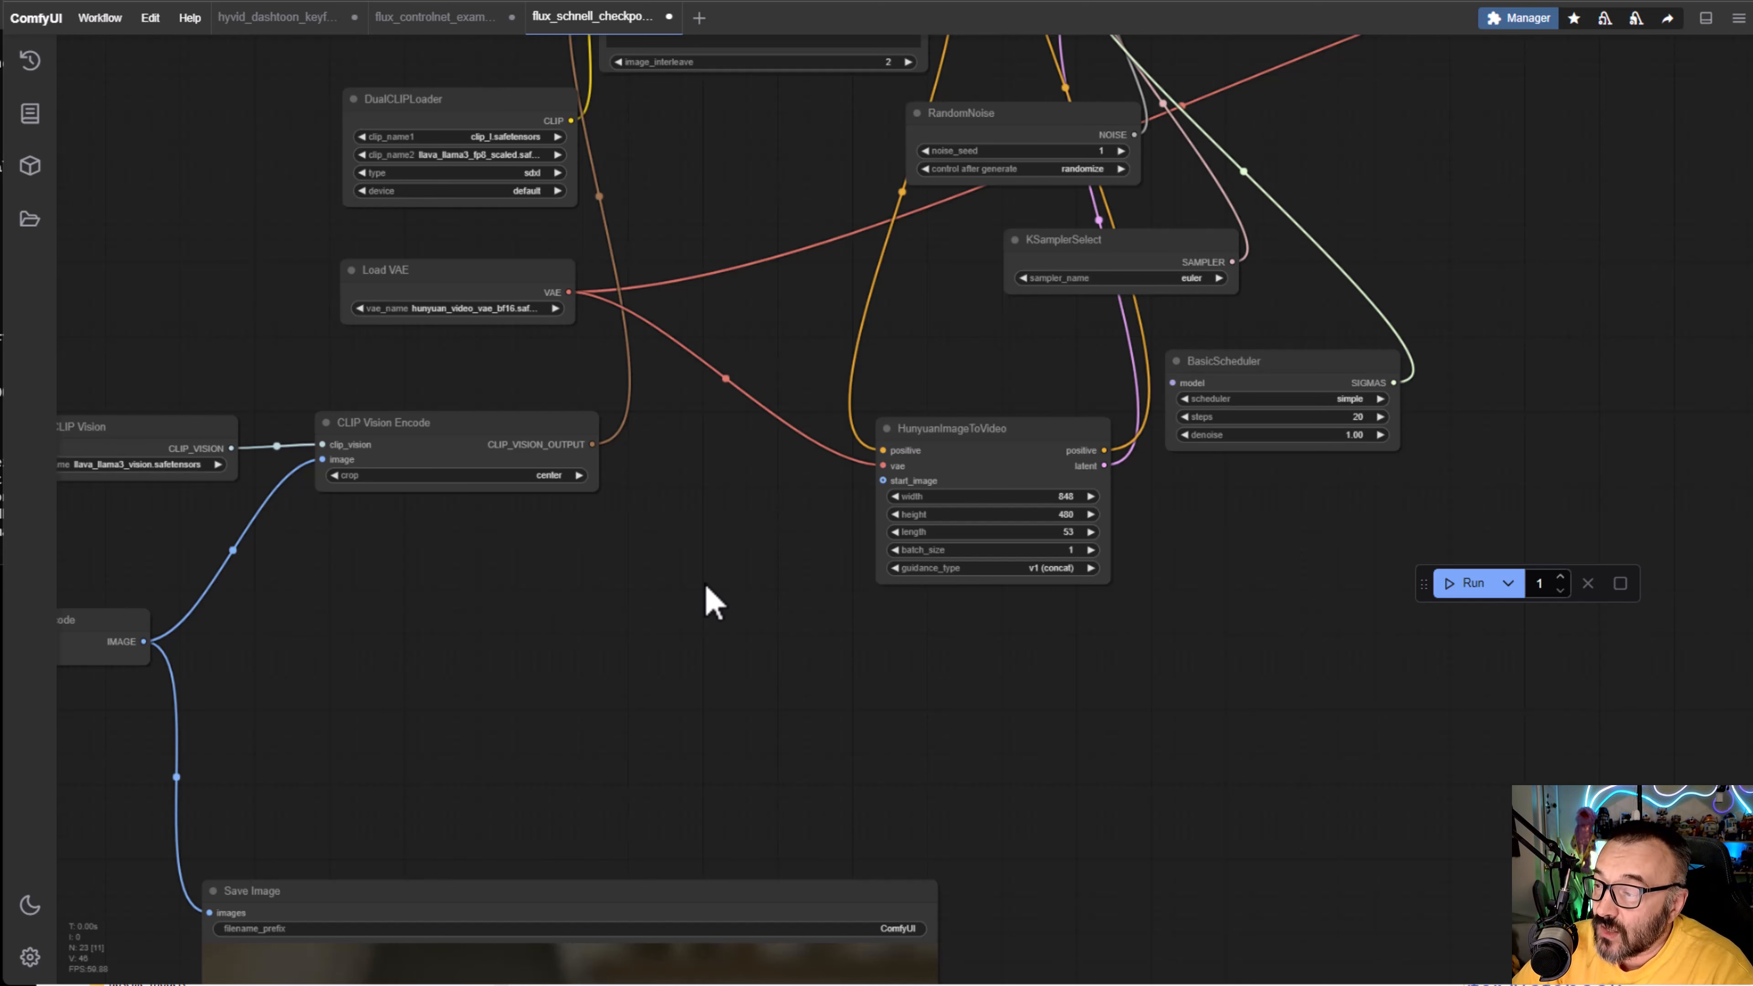
{"action": "left_click_drag", "start_coordinate": [420, 526], "coordinate": [995, 229]}
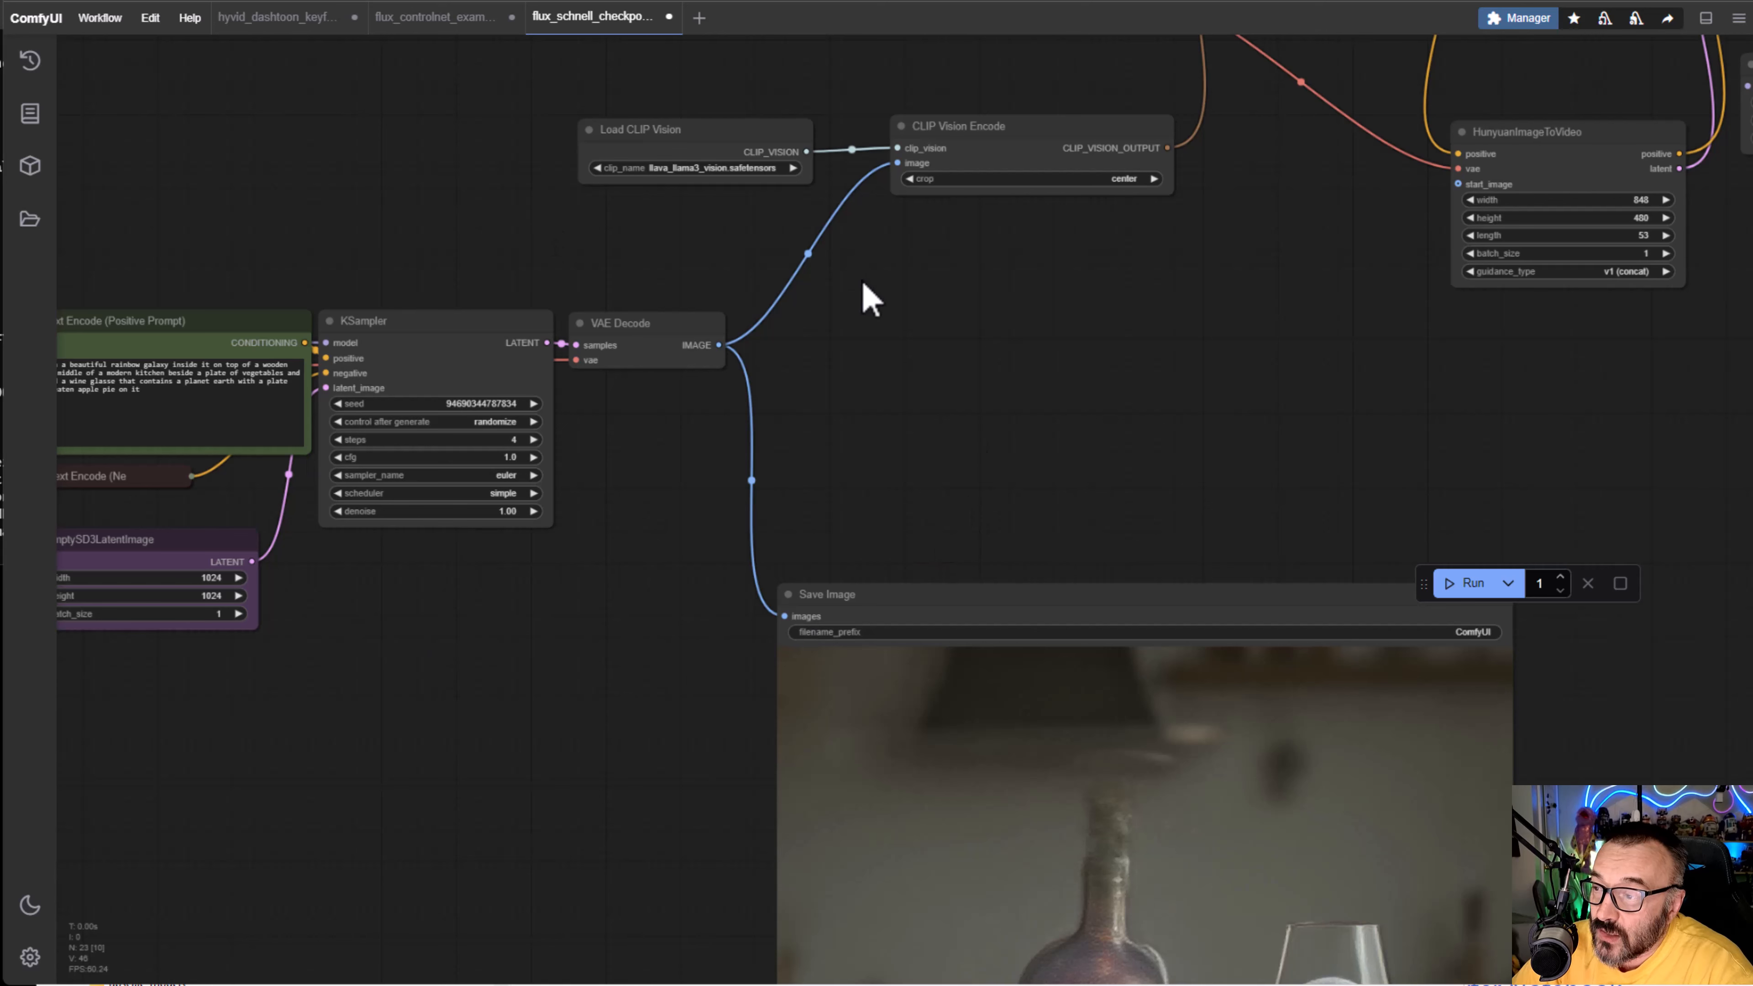
{"action": "left_click_drag", "start_coordinate": [1208, 448], "coordinate": [1108, 640]}
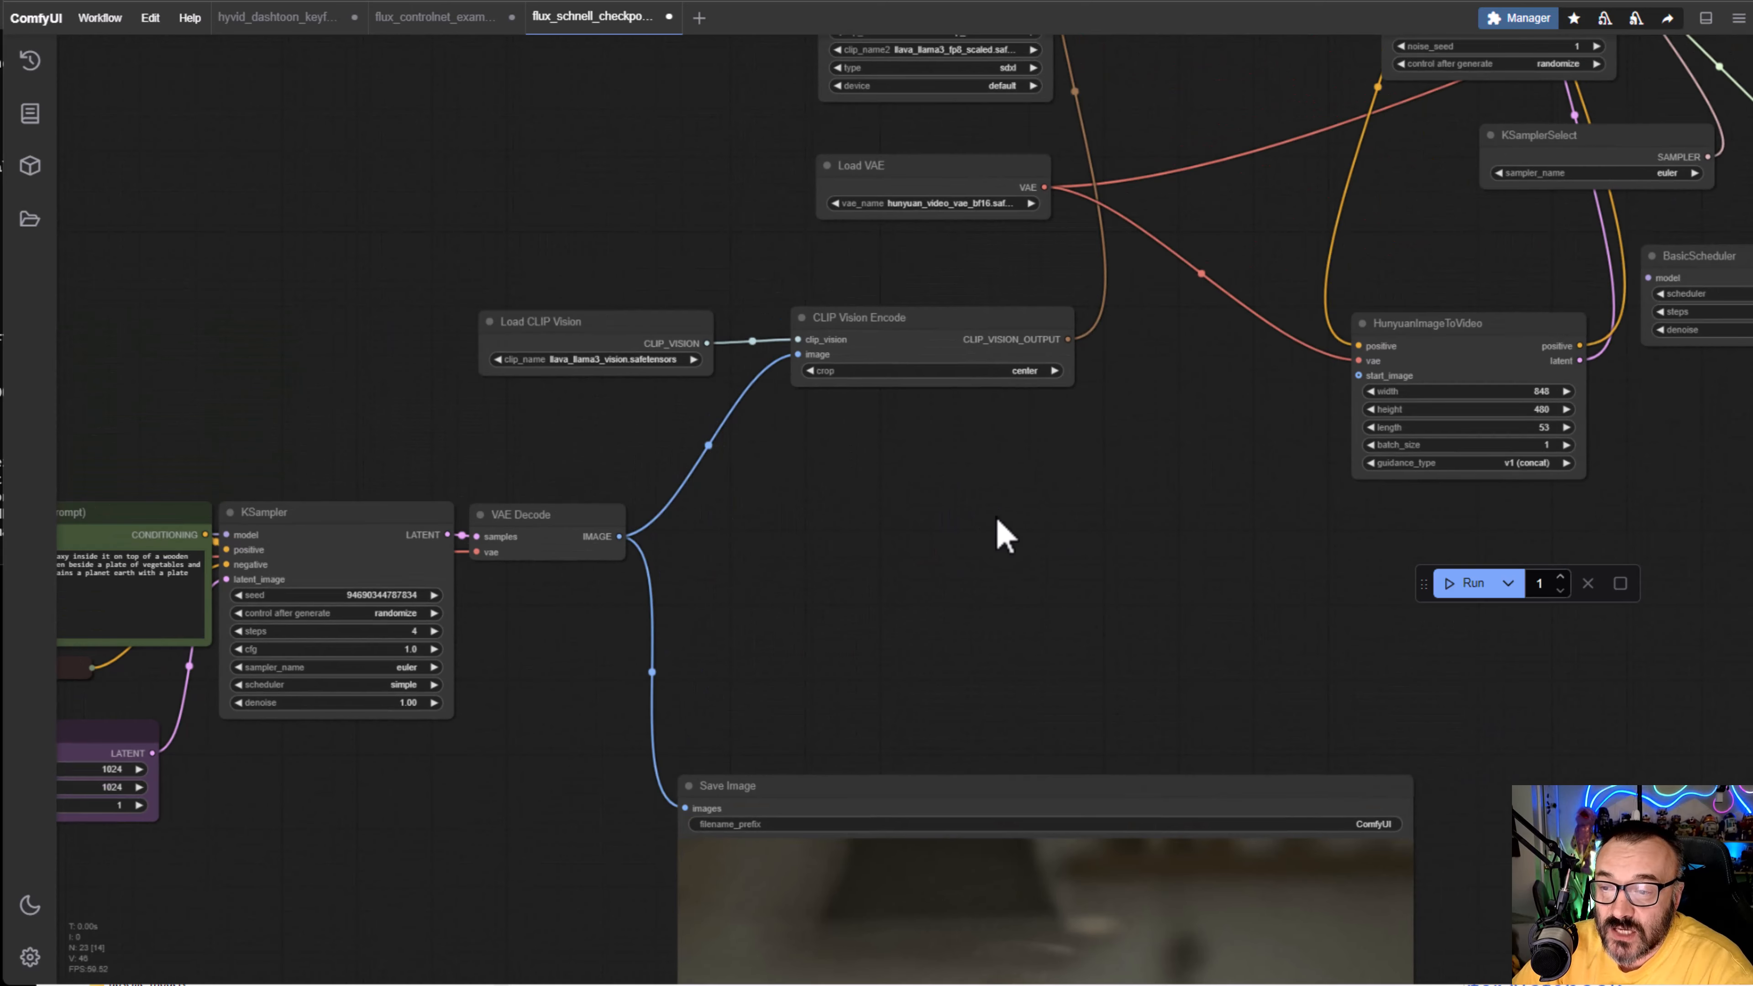
{"action": "left_click_drag", "start_coordinate": [777, 425], "coordinate": [327, 627]}
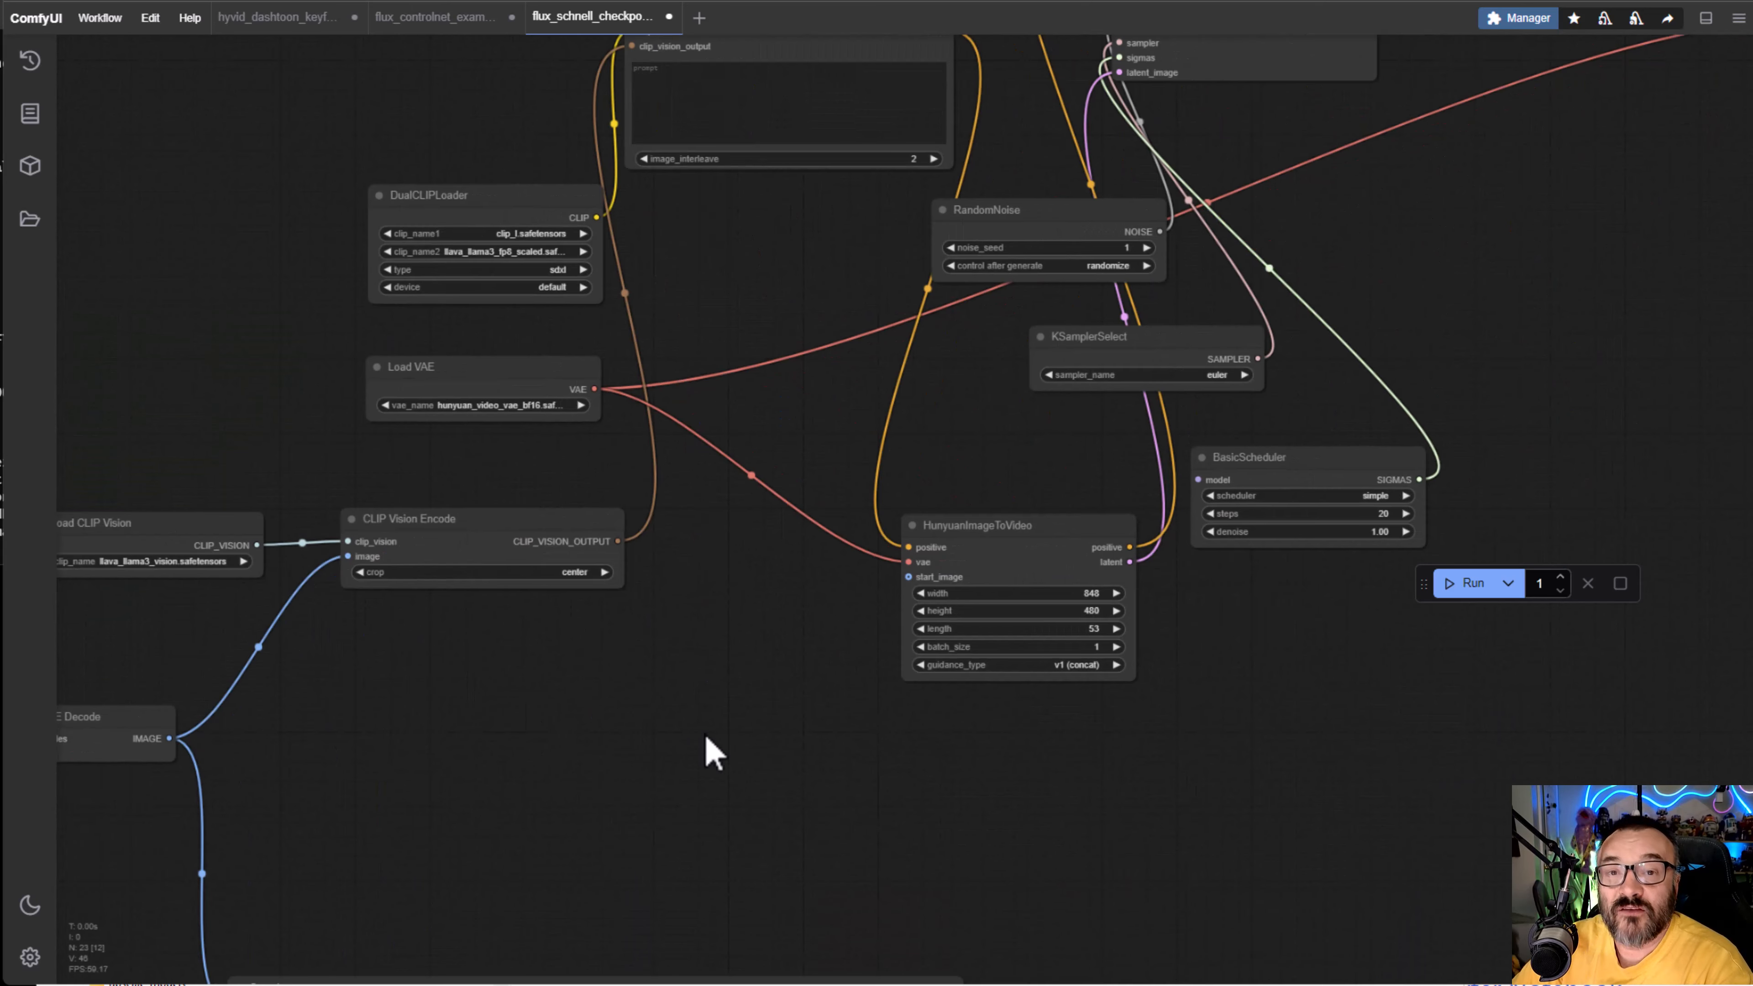
Move the SamplerCustomAdvanced node right and stack the RandomNoise, KSamplerSelect and BasicScheduler nodes in a column on its input side
{"action": "left_click_drag", "start_coordinate": [950, 450], "coordinate": [583, 680]}
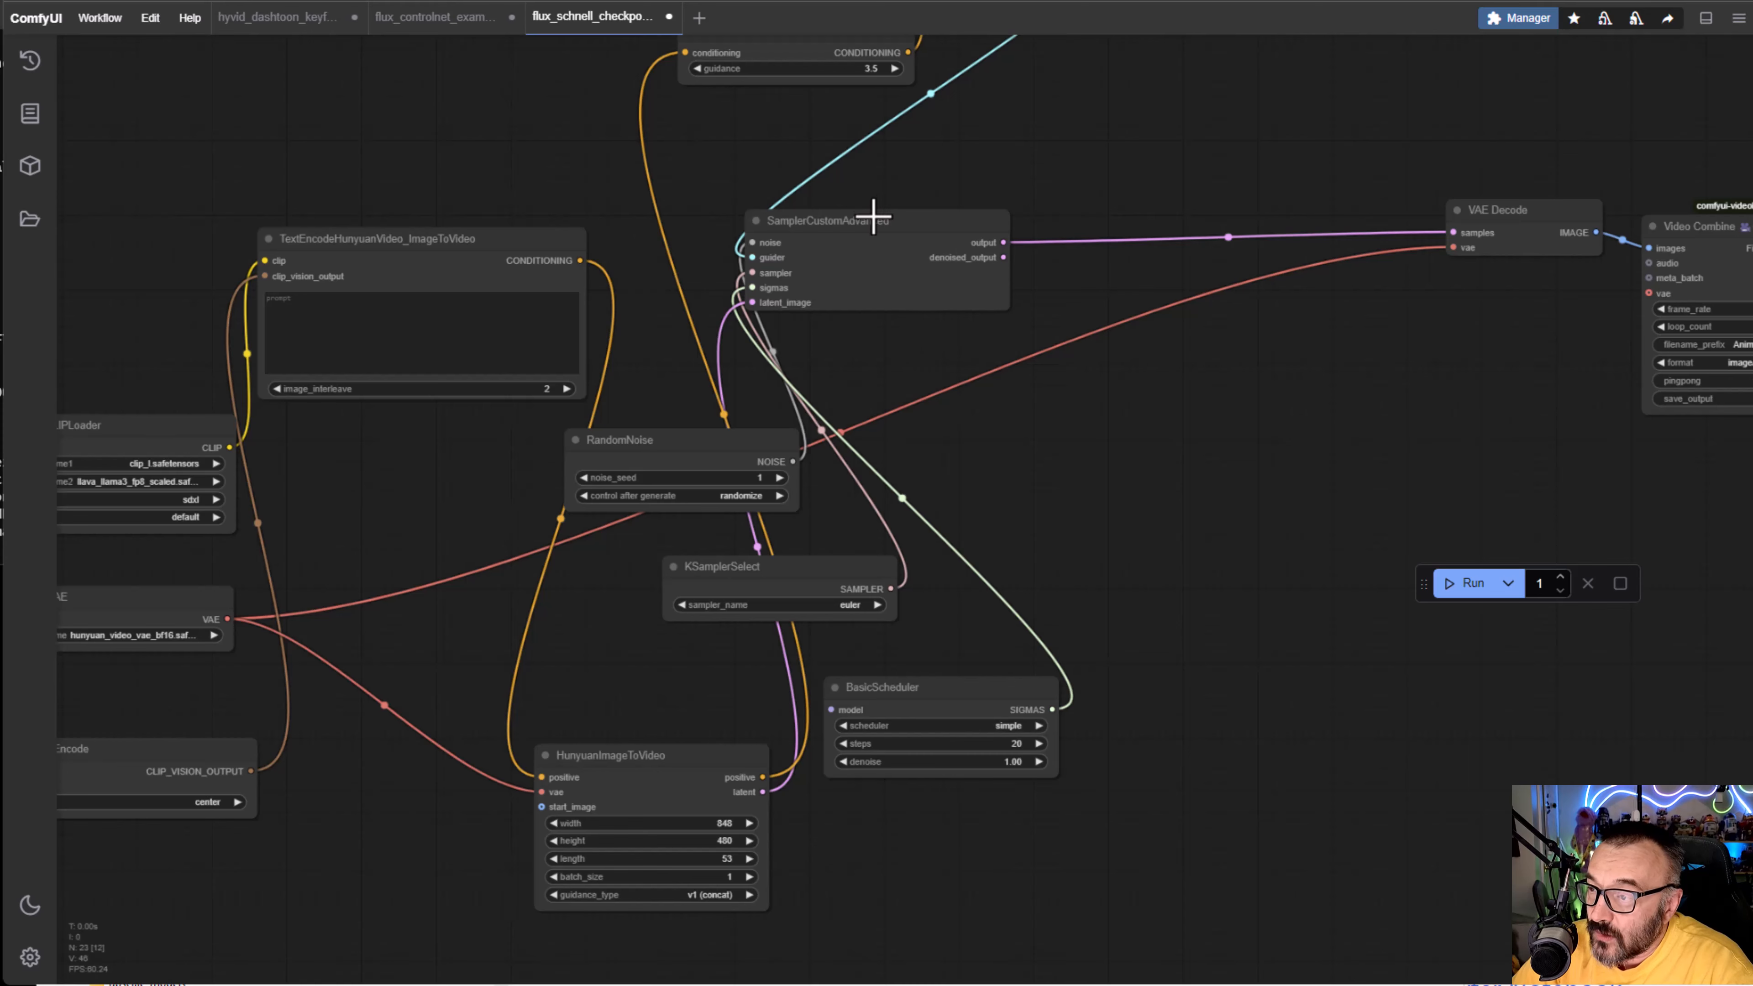
{"action": "left_click_drag", "start_coordinate": [878, 219], "coordinate": [1159, 232]}
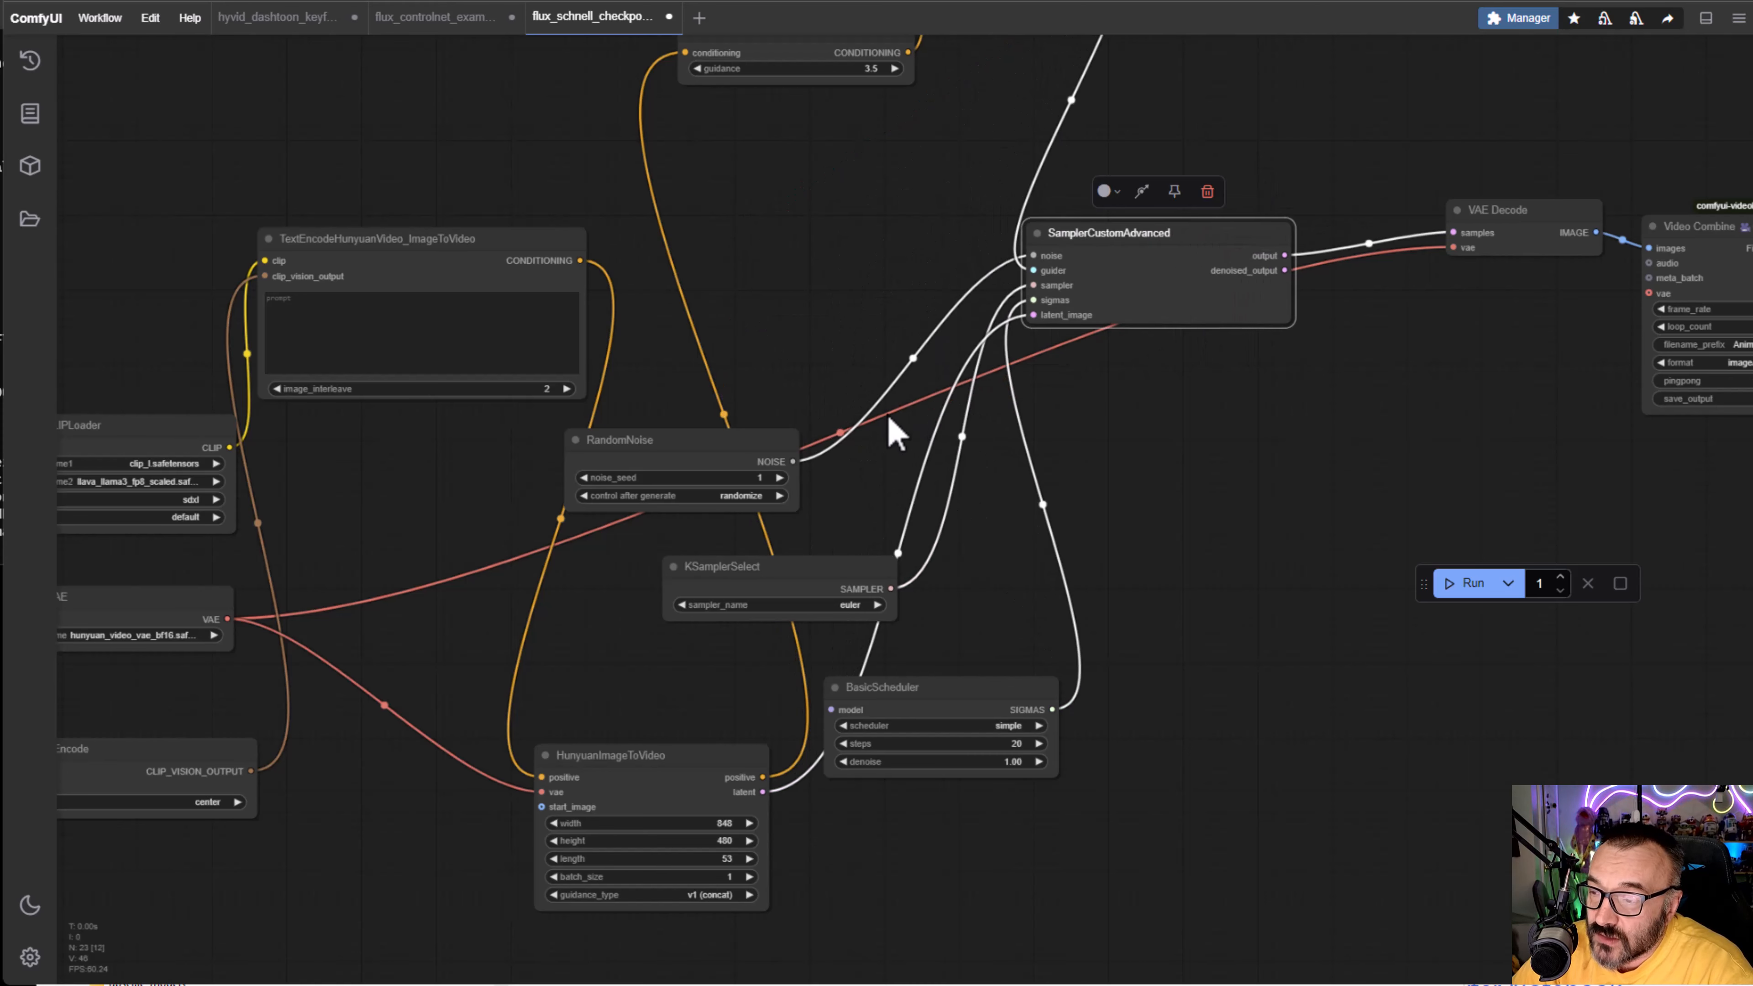
{"action": "left_click_drag", "start_coordinate": [673, 450], "coordinate": [810, 293]}
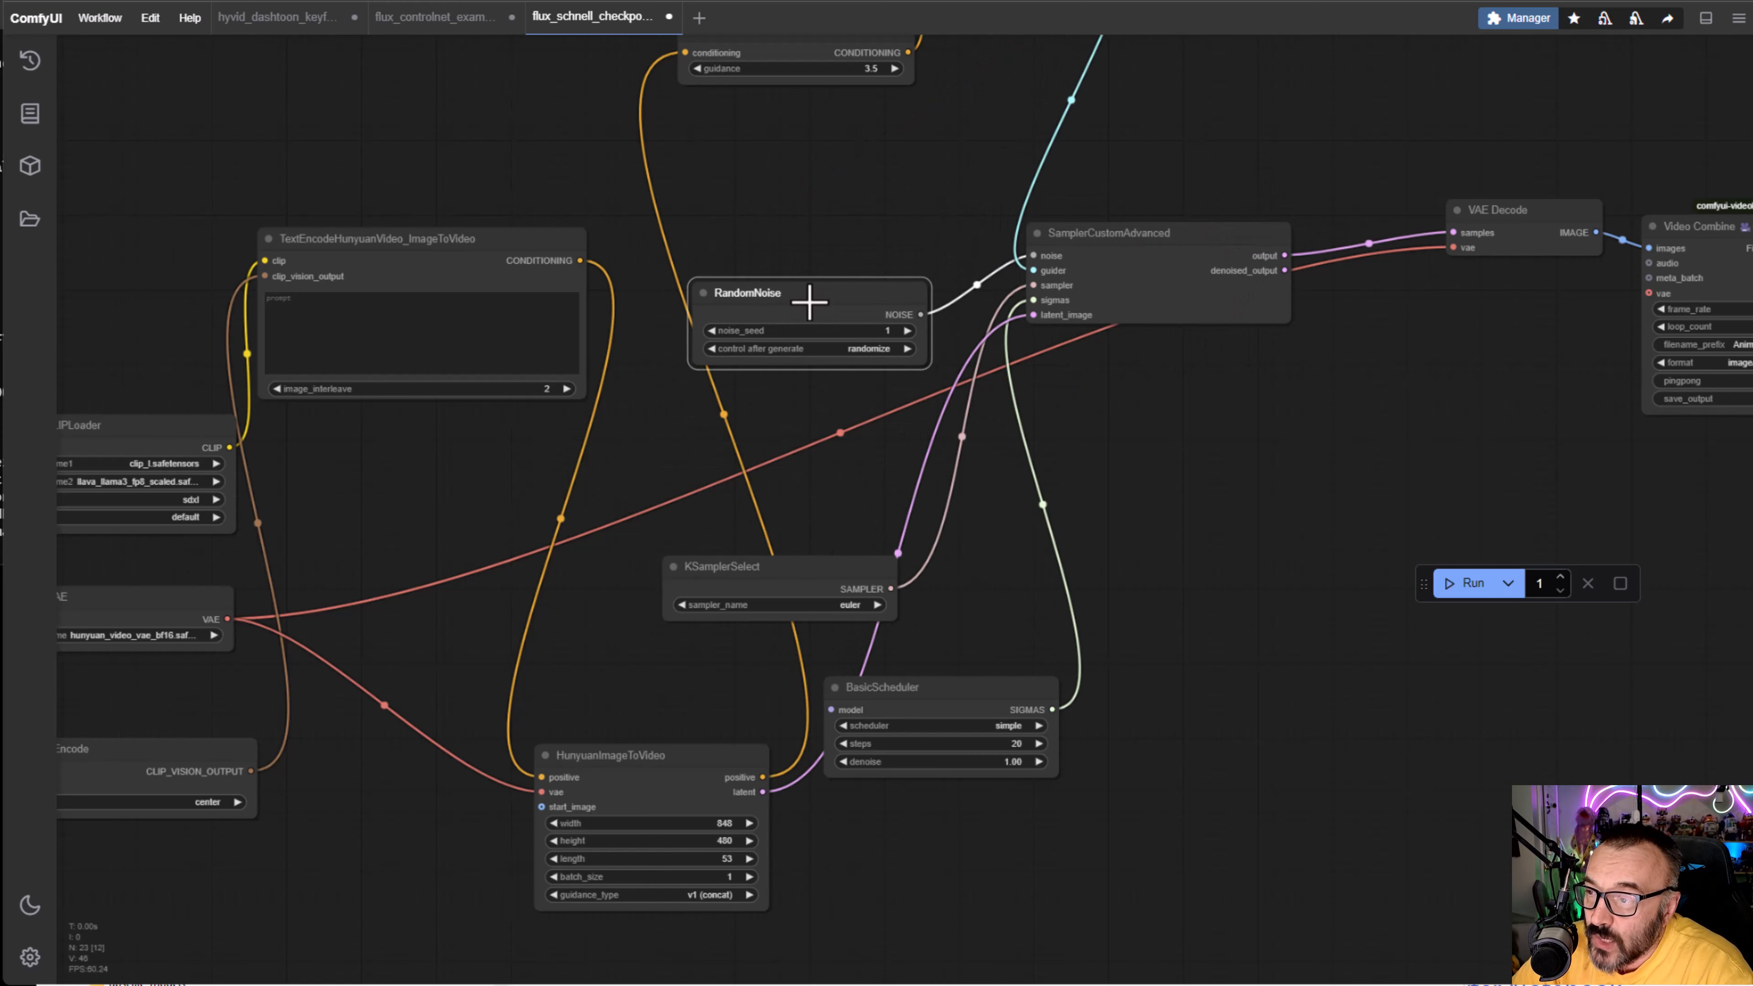
{"action": "scroll", "coordinate": [828, 482], "scroll_direction": "up", "scroll_amount": 1}
{"action": "left_click_drag", "start_coordinate": [822, 592], "coordinate": [851, 416]}
{"action": "left_click_drag", "start_coordinate": [980, 725], "coordinate": [834, 528]}
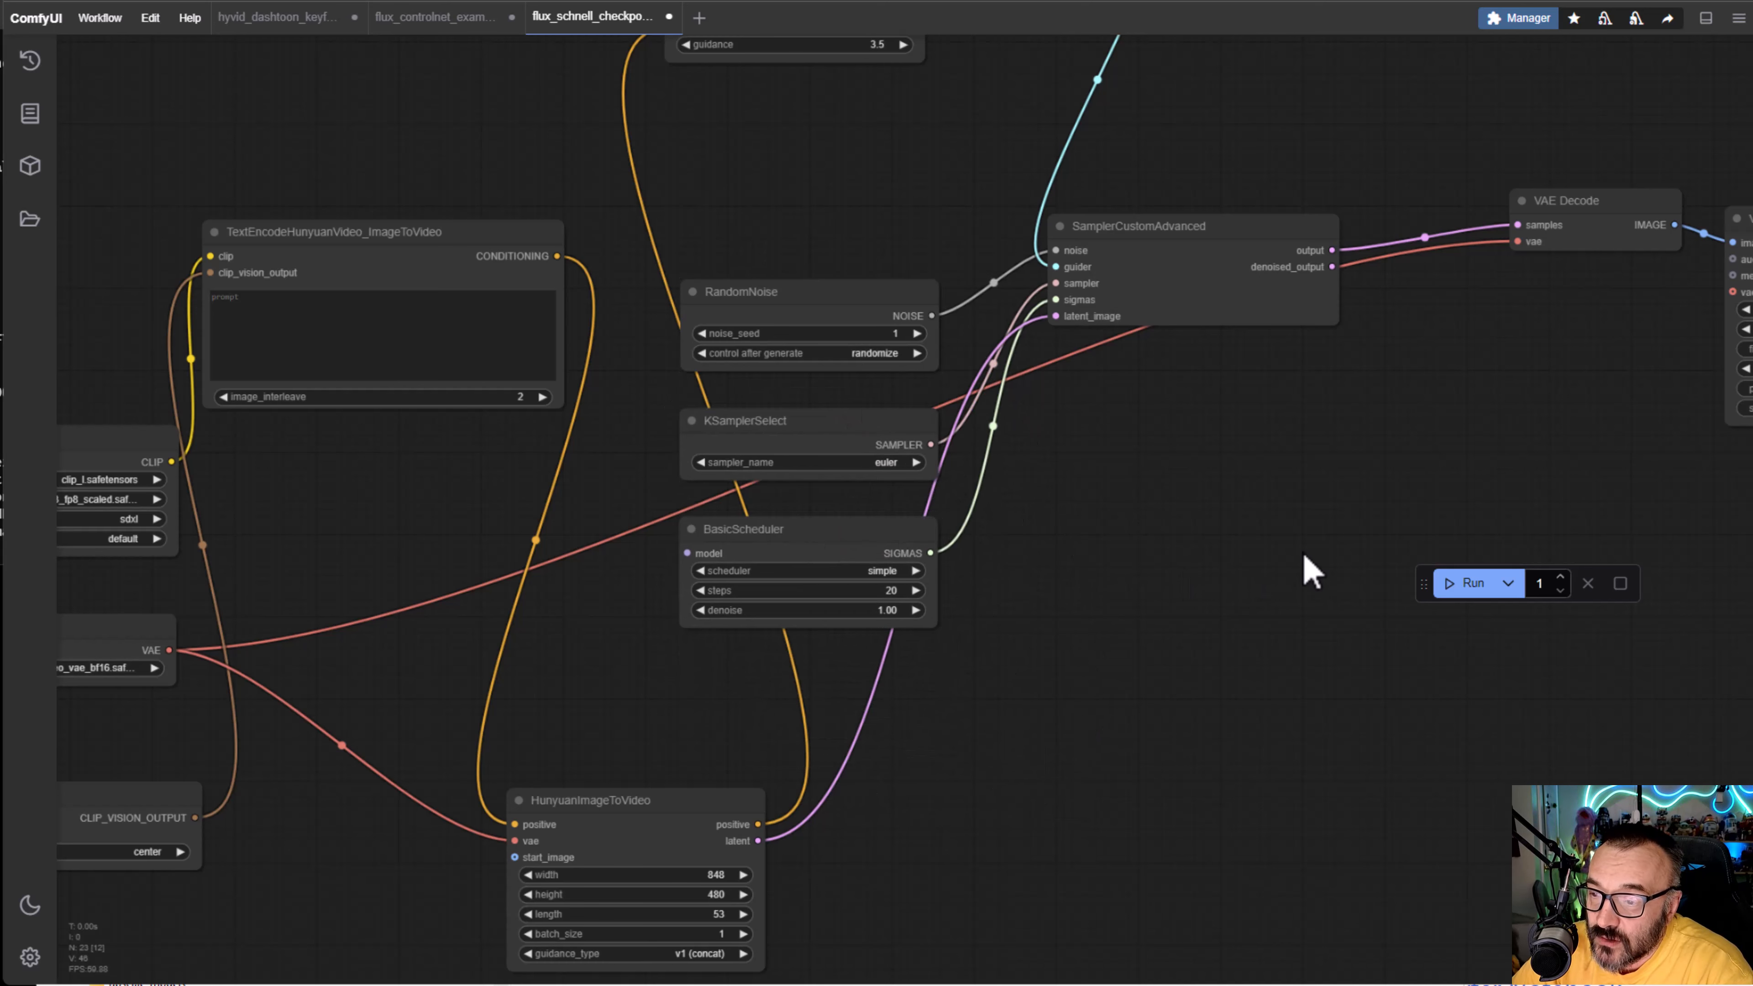
Add a standard KSampler node beneath the SamplerCustomAdvanced node to compare their inputs and settings
{"action": "double_click", "coordinate": [1301, 559]}
{"action": "type", "text": "ksam"}
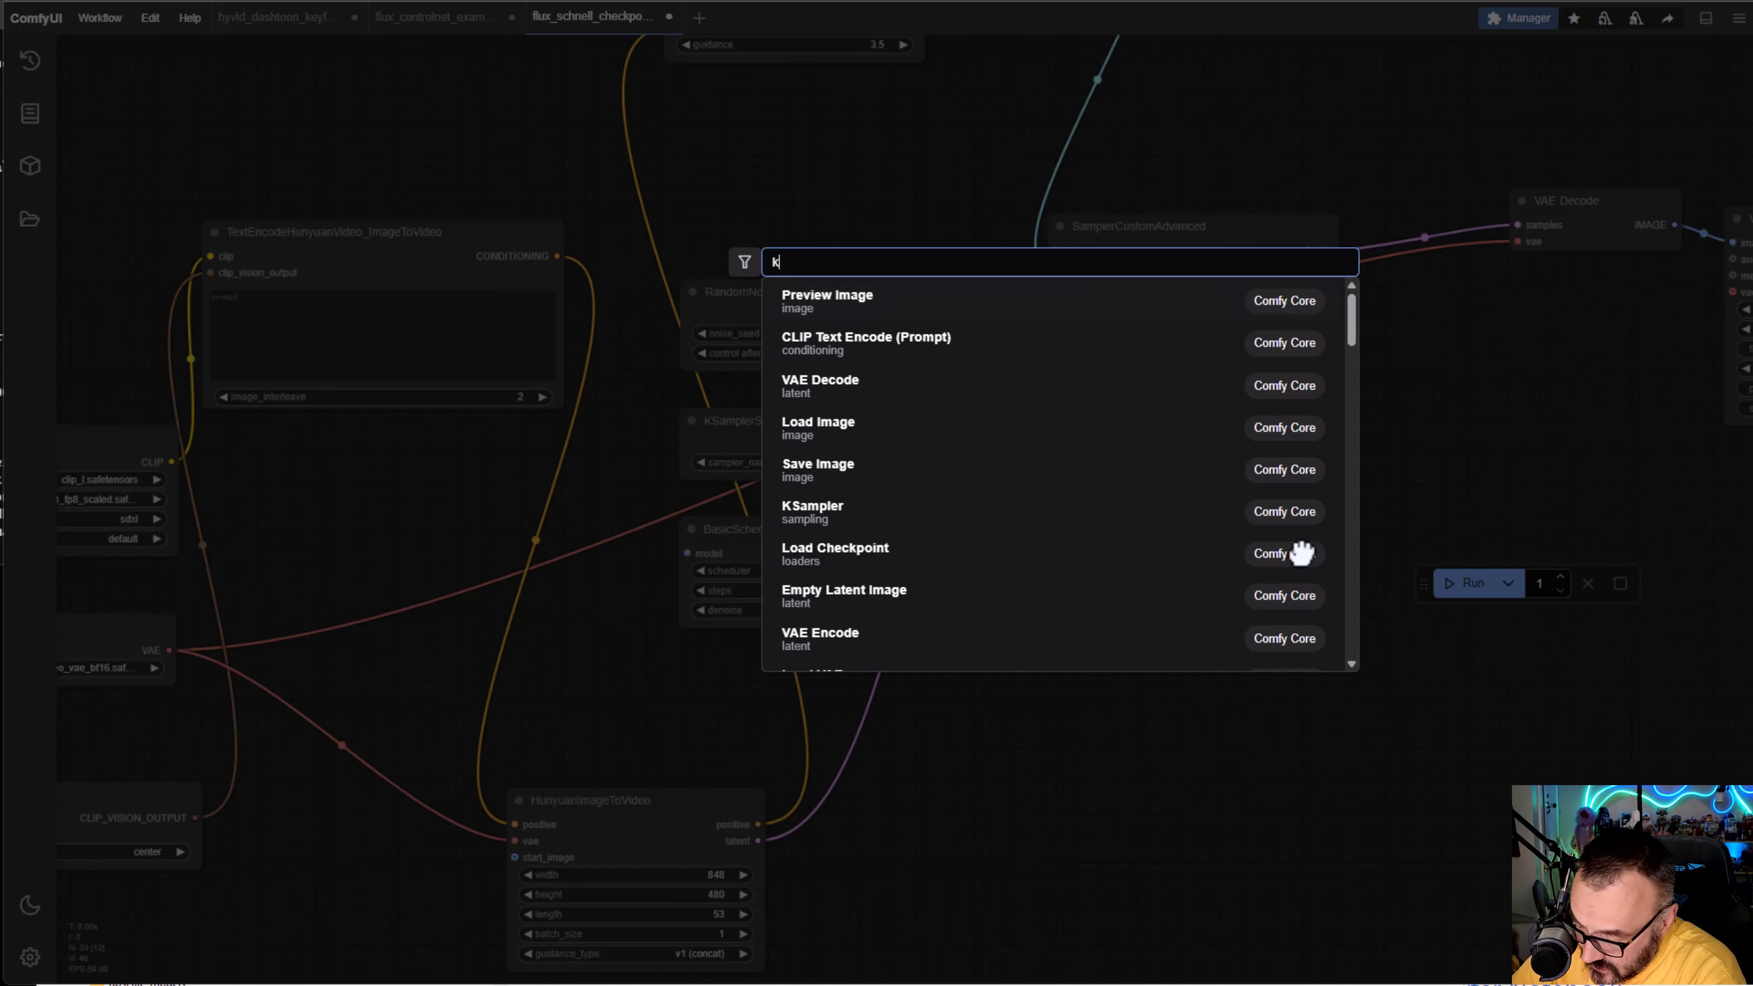
{"action": "left_click", "coordinate": [1025, 307]}
{"action": "left_click_drag", "start_coordinate": [1385, 547], "coordinate": [1179, 490]}
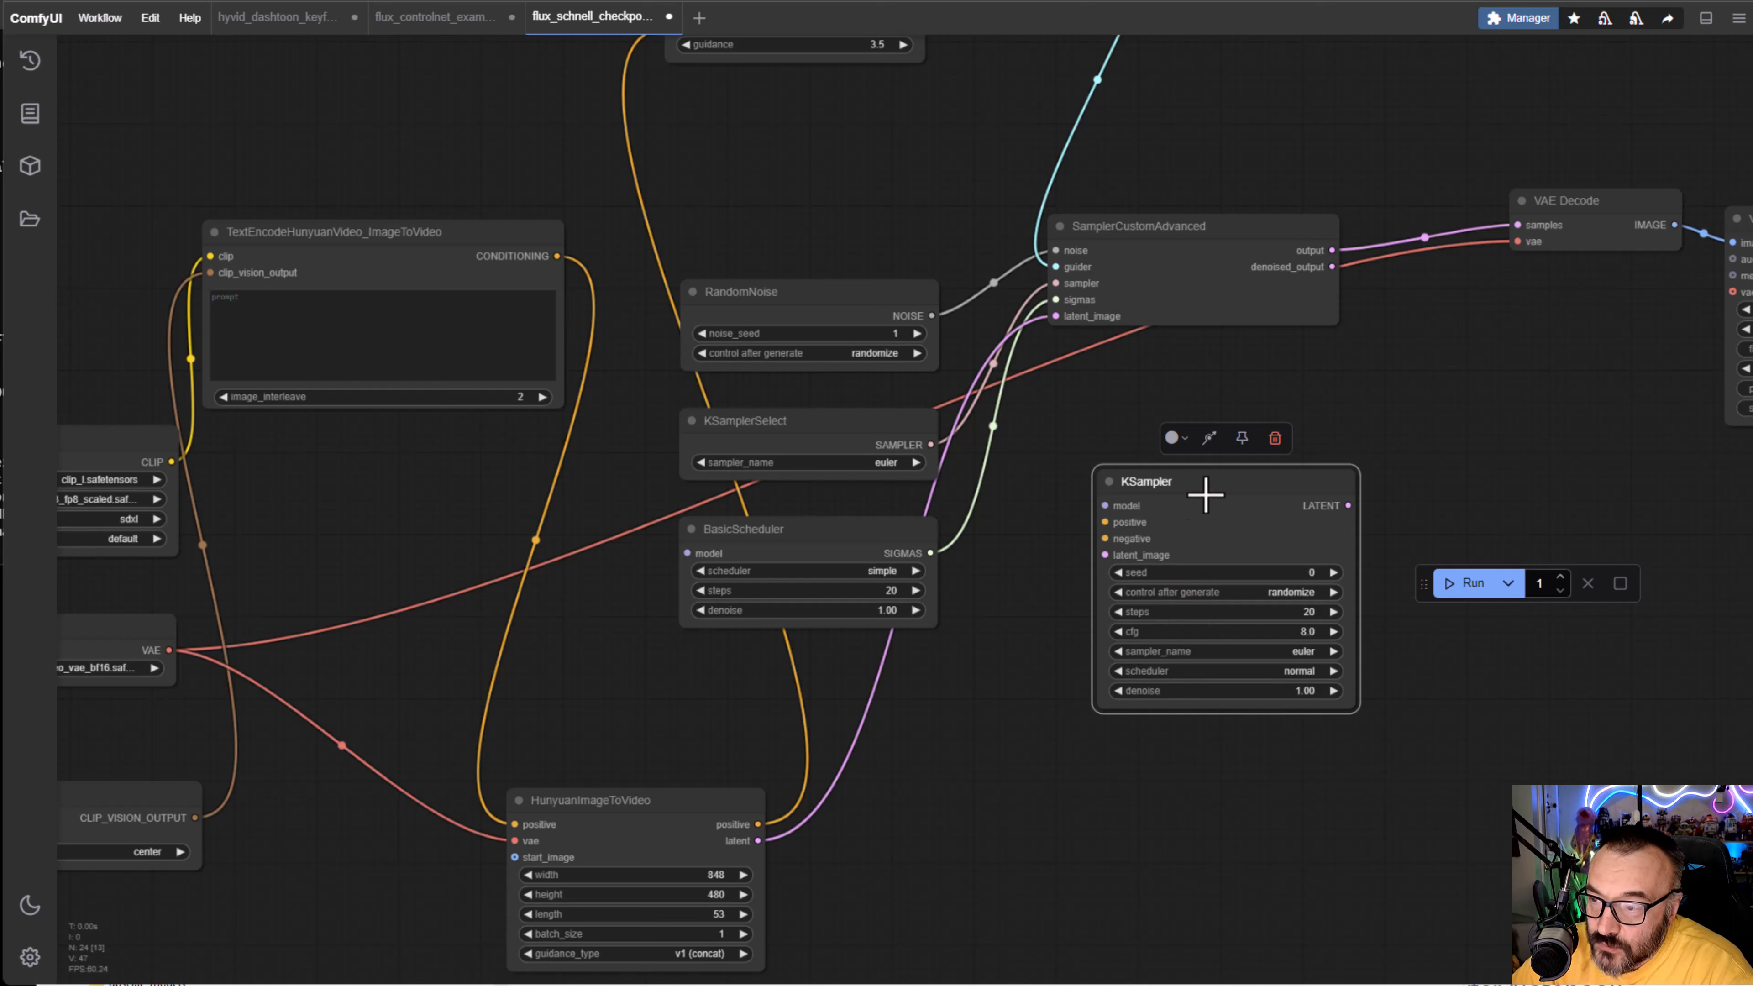
Shift the RandomNoise, KSamplerSelect and BasicScheduler nodes slightly up, keeping them in an aligned column beside SamplerCustomAdvanced
{"action": "scroll", "coordinate": [1143, 485], "scroll_direction": "up", "scroll_amount": 5}
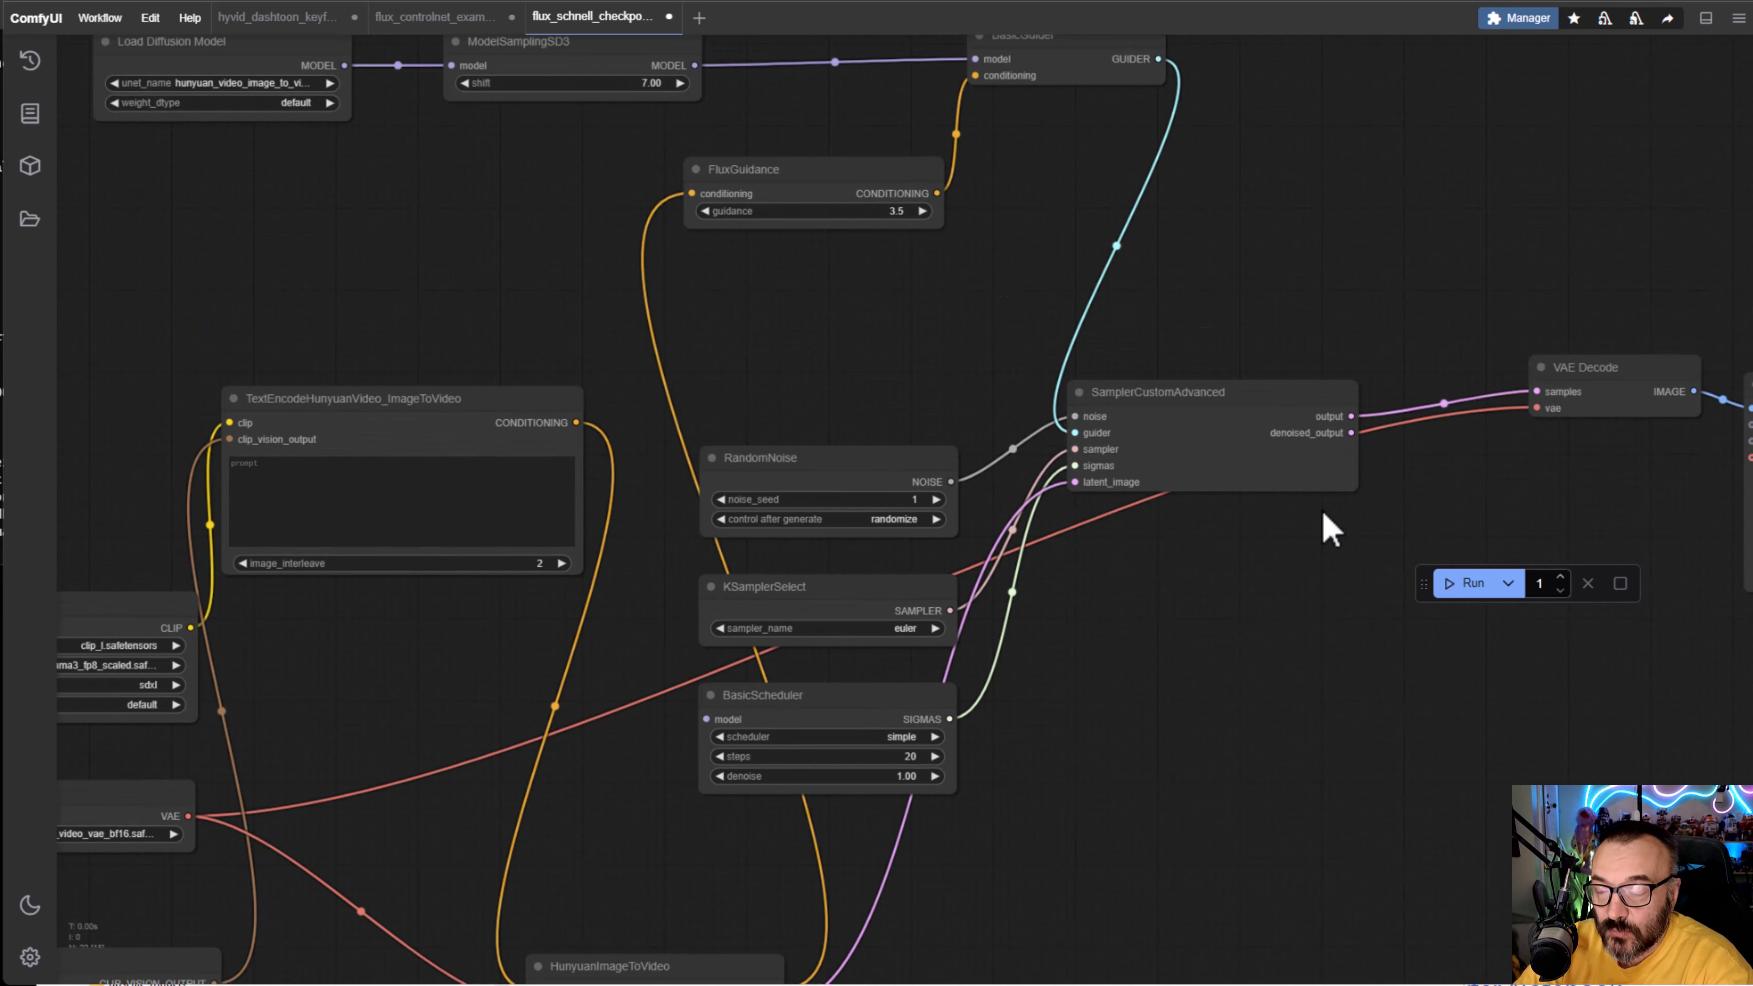
{"action": "mouse_move", "coordinate": [843, 465]}
{"action": "left_mouse_down"}
{"action": "mouse_move", "coordinate": [849, 361]}
{"action": "mouse_move", "coordinate": [851, 432]}
{"action": "left_mouse_up"}
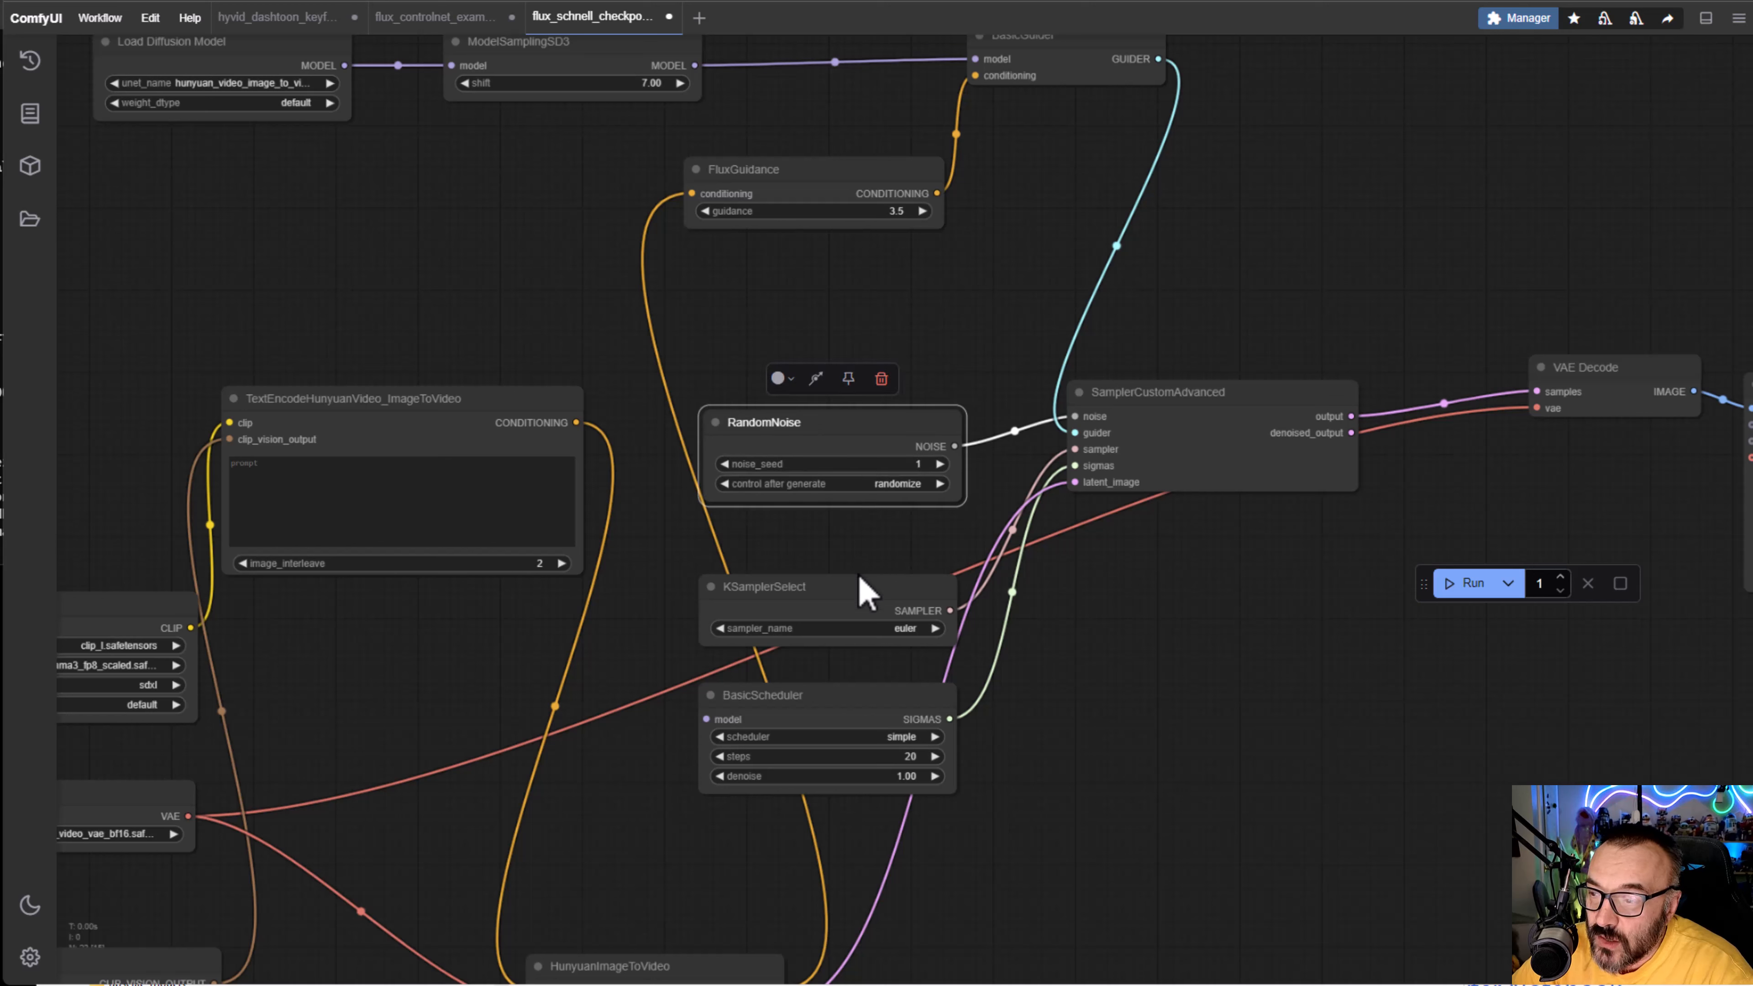
{"action": "left_click_drag", "start_coordinate": [860, 587], "coordinate": [867, 558]}
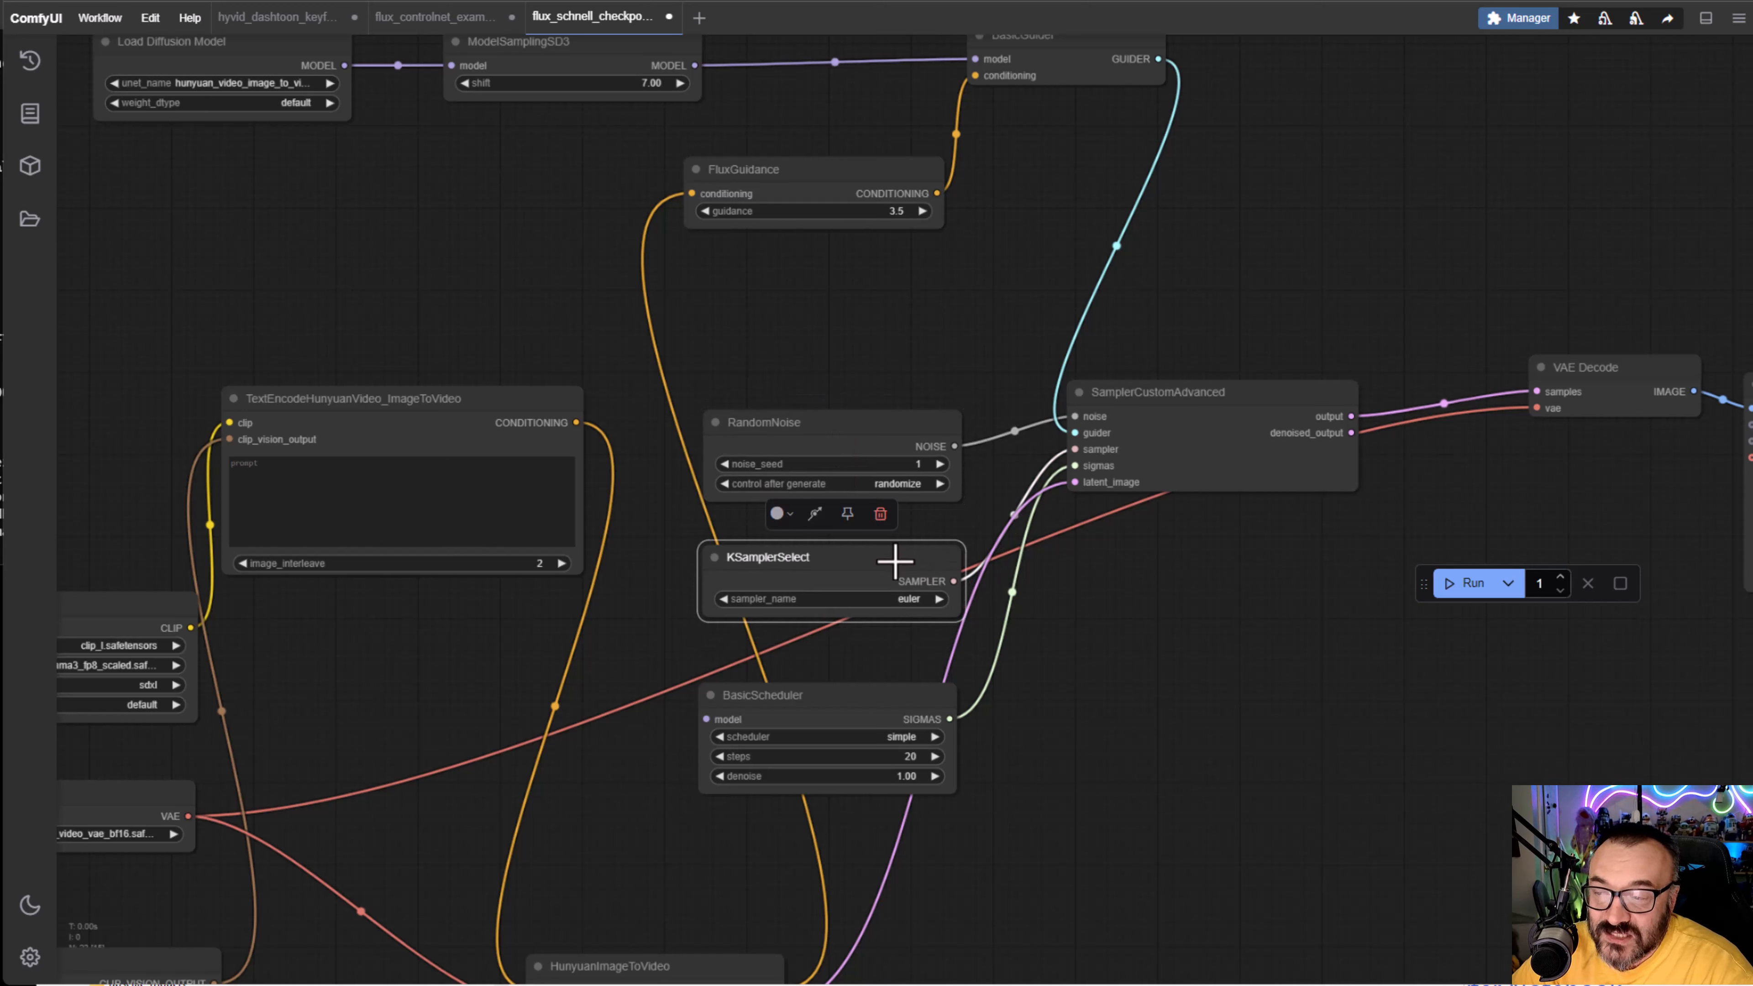
{"action": "left_click_drag", "start_coordinate": [849, 694], "coordinate": [849, 654]}
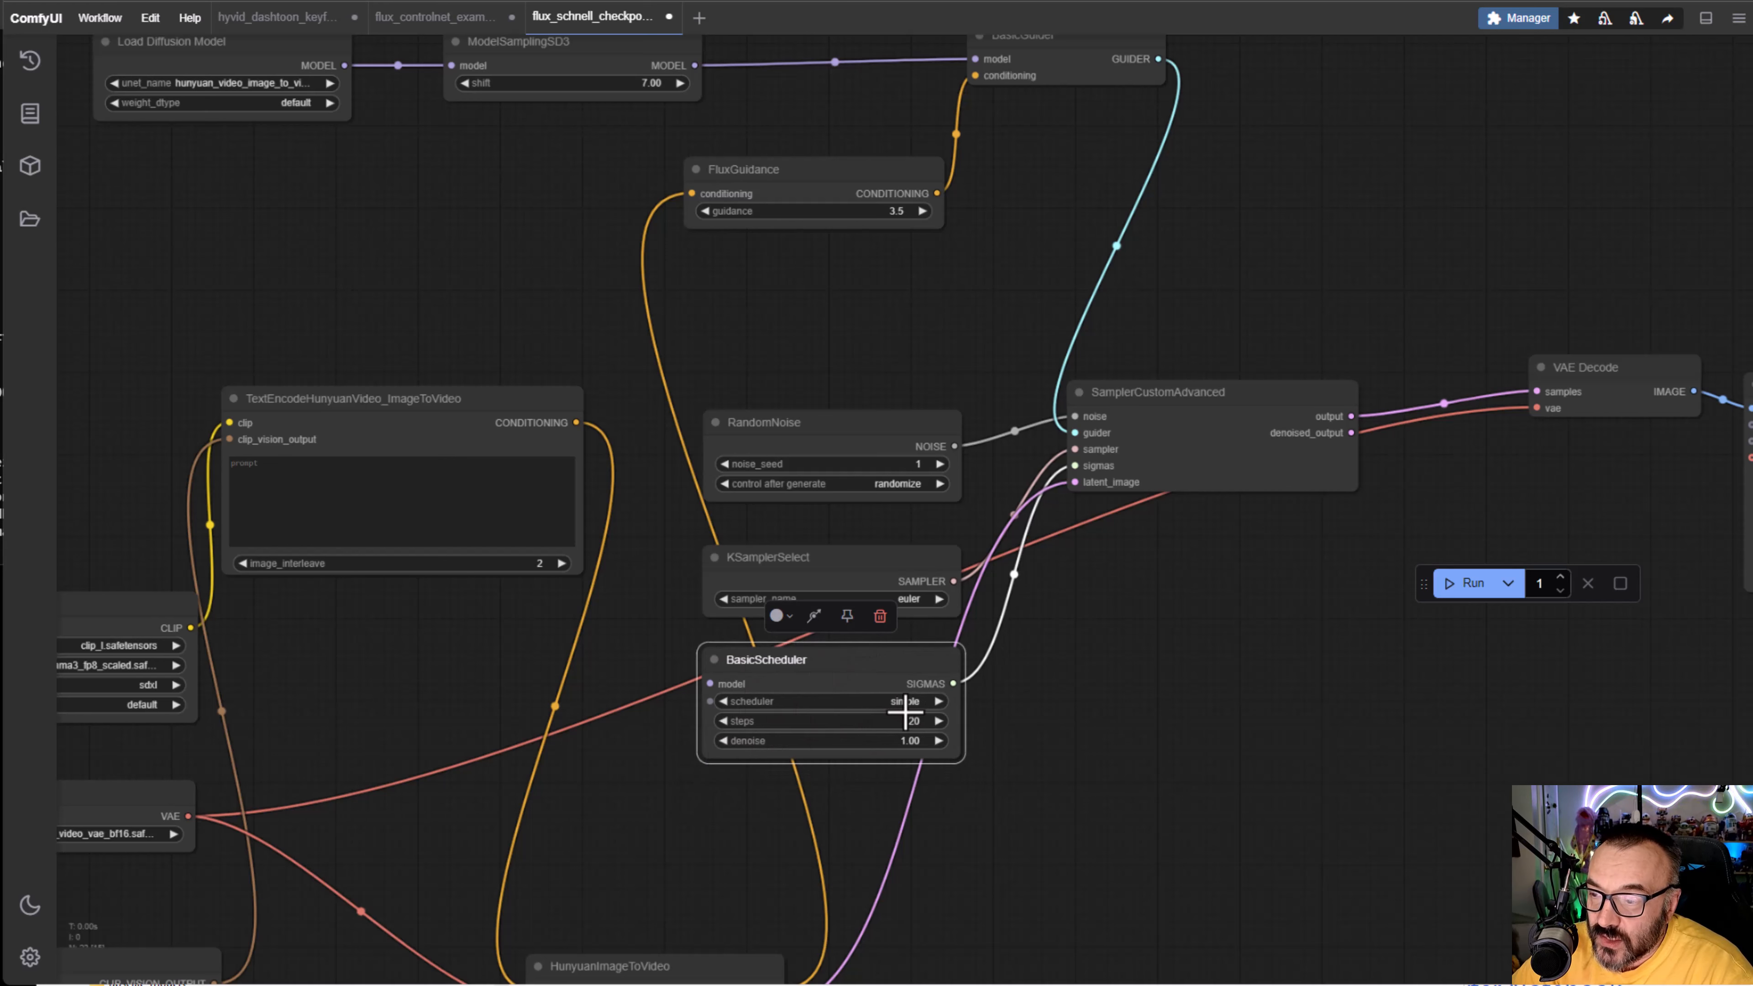
Move the FluxGuidance node down closer to the RandomNoise node, and shift the HunyuanImageToVideo node left
{"action": "left_click_drag", "start_coordinate": [750, 330], "coordinate": [649, 468]}
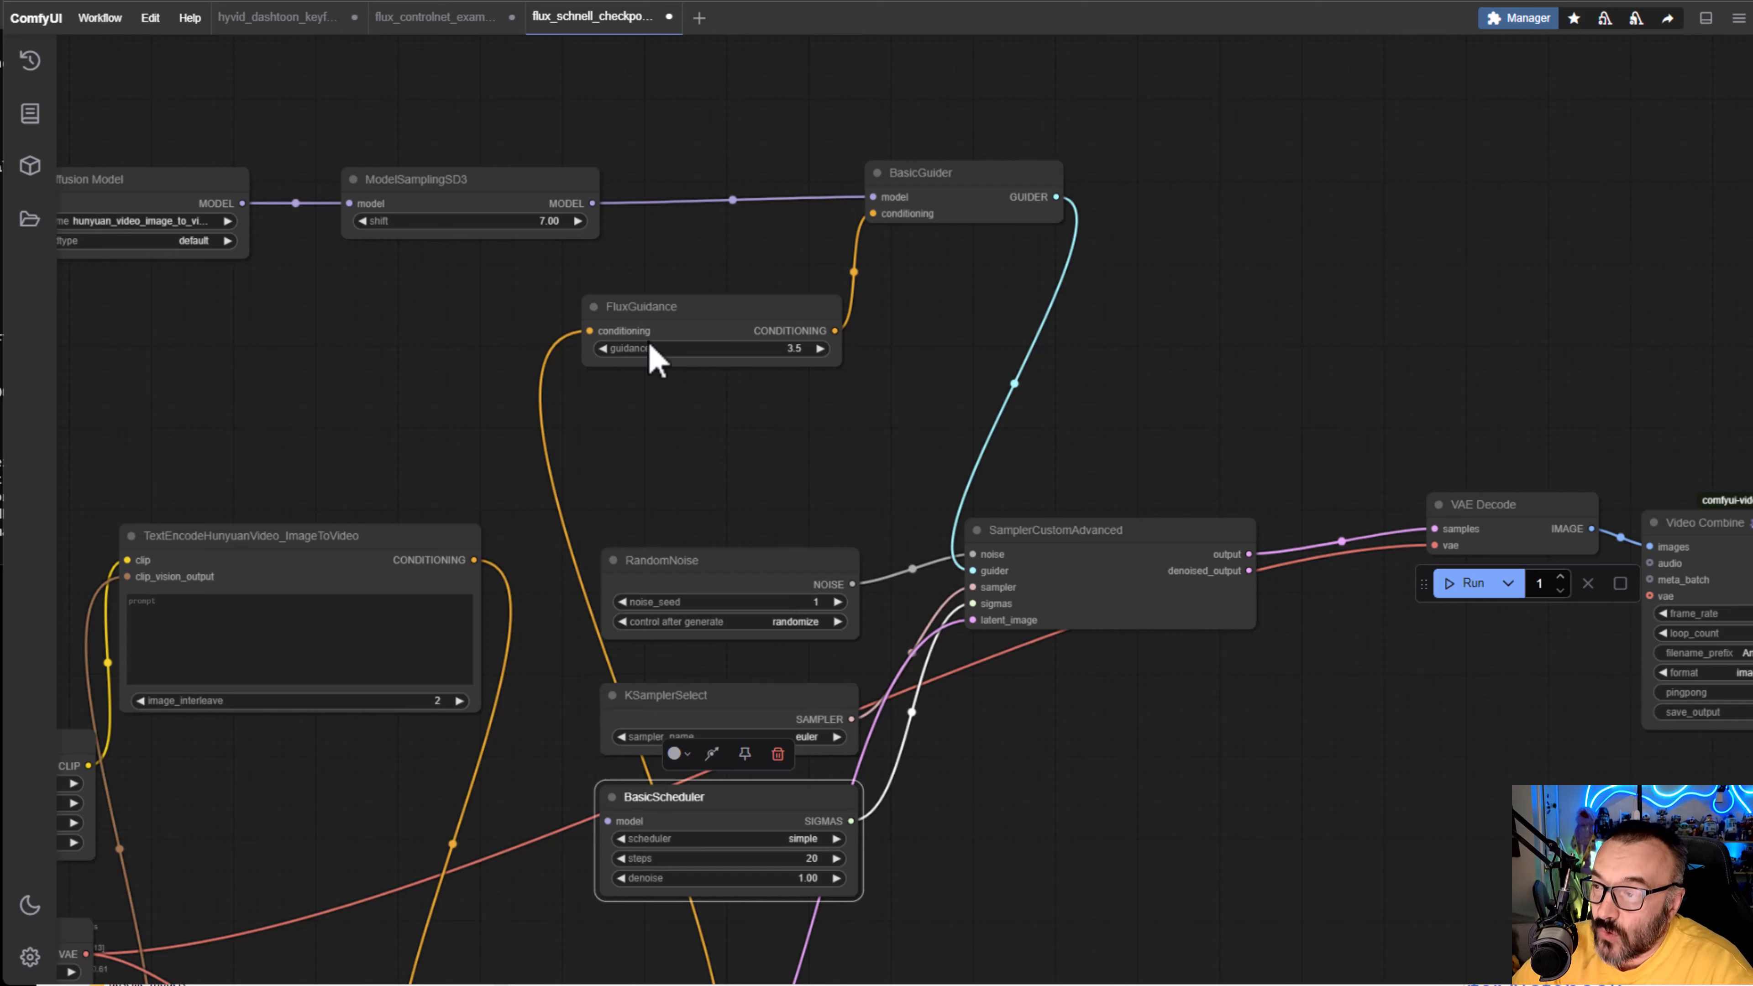
{"action": "left_click_drag", "start_coordinate": [688, 317], "coordinate": [694, 371]}
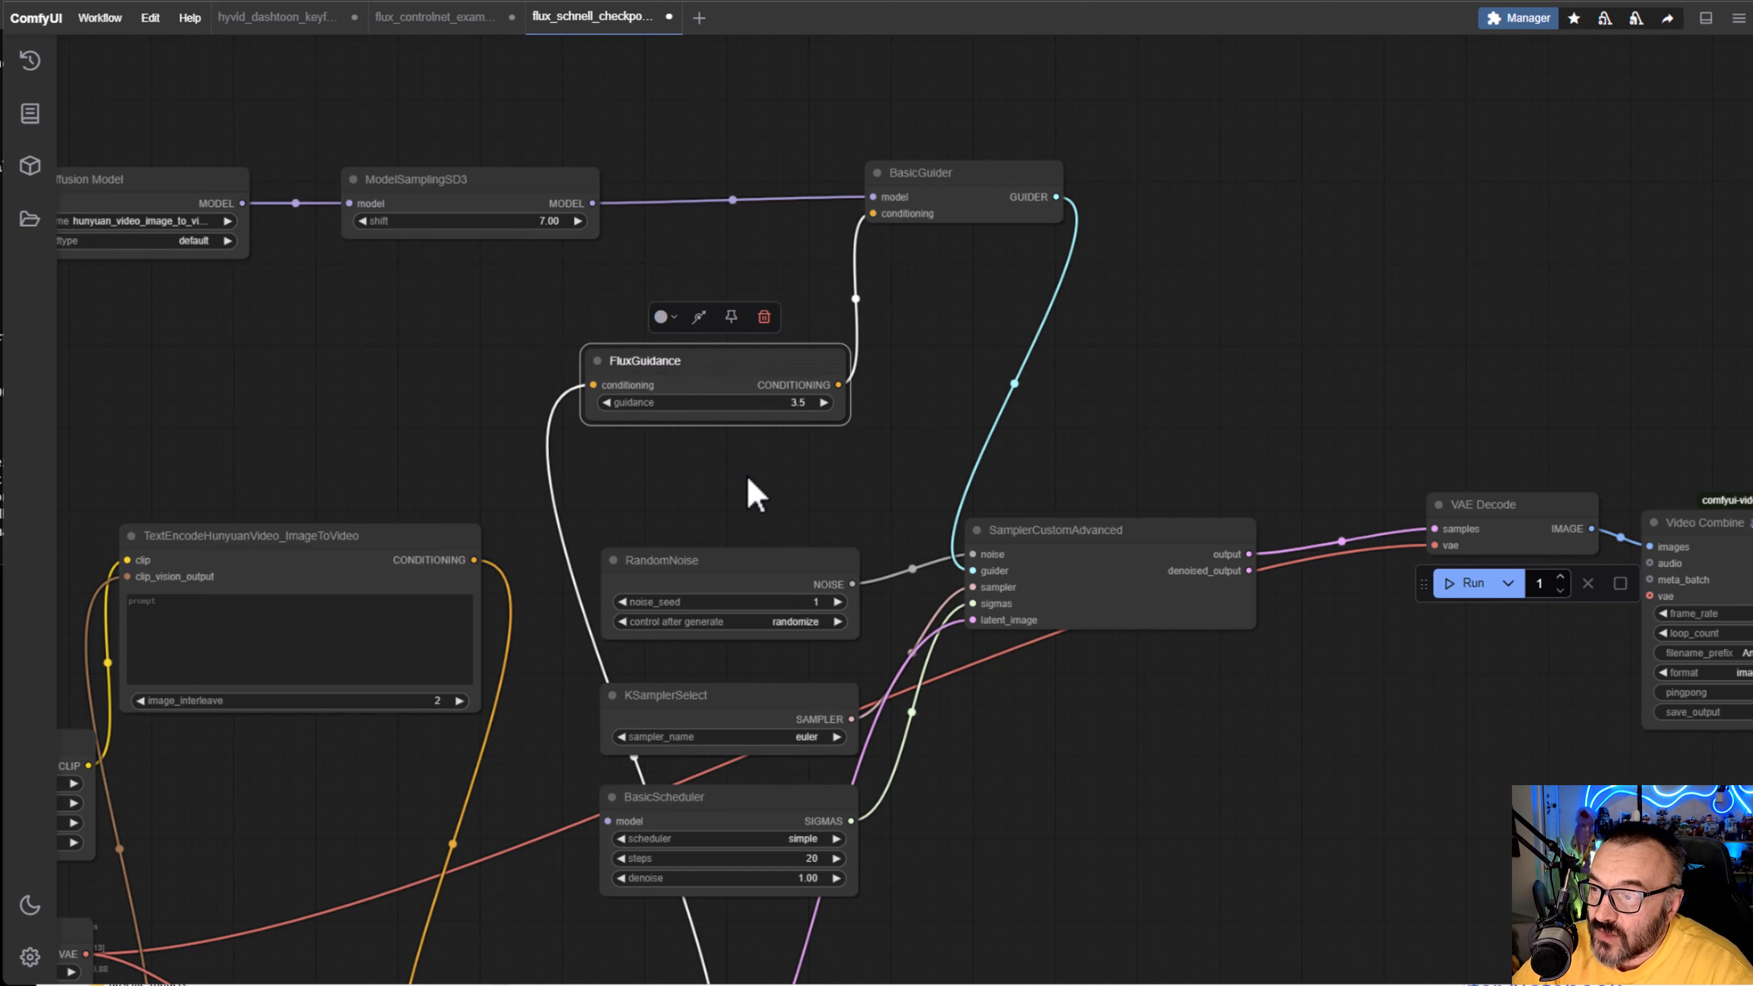
{"action": "left_click_drag", "start_coordinate": [747, 497], "coordinate": [835, 238]}
{"action": "left_click_drag", "start_coordinate": [972, 772], "coordinate": [864, 439]}
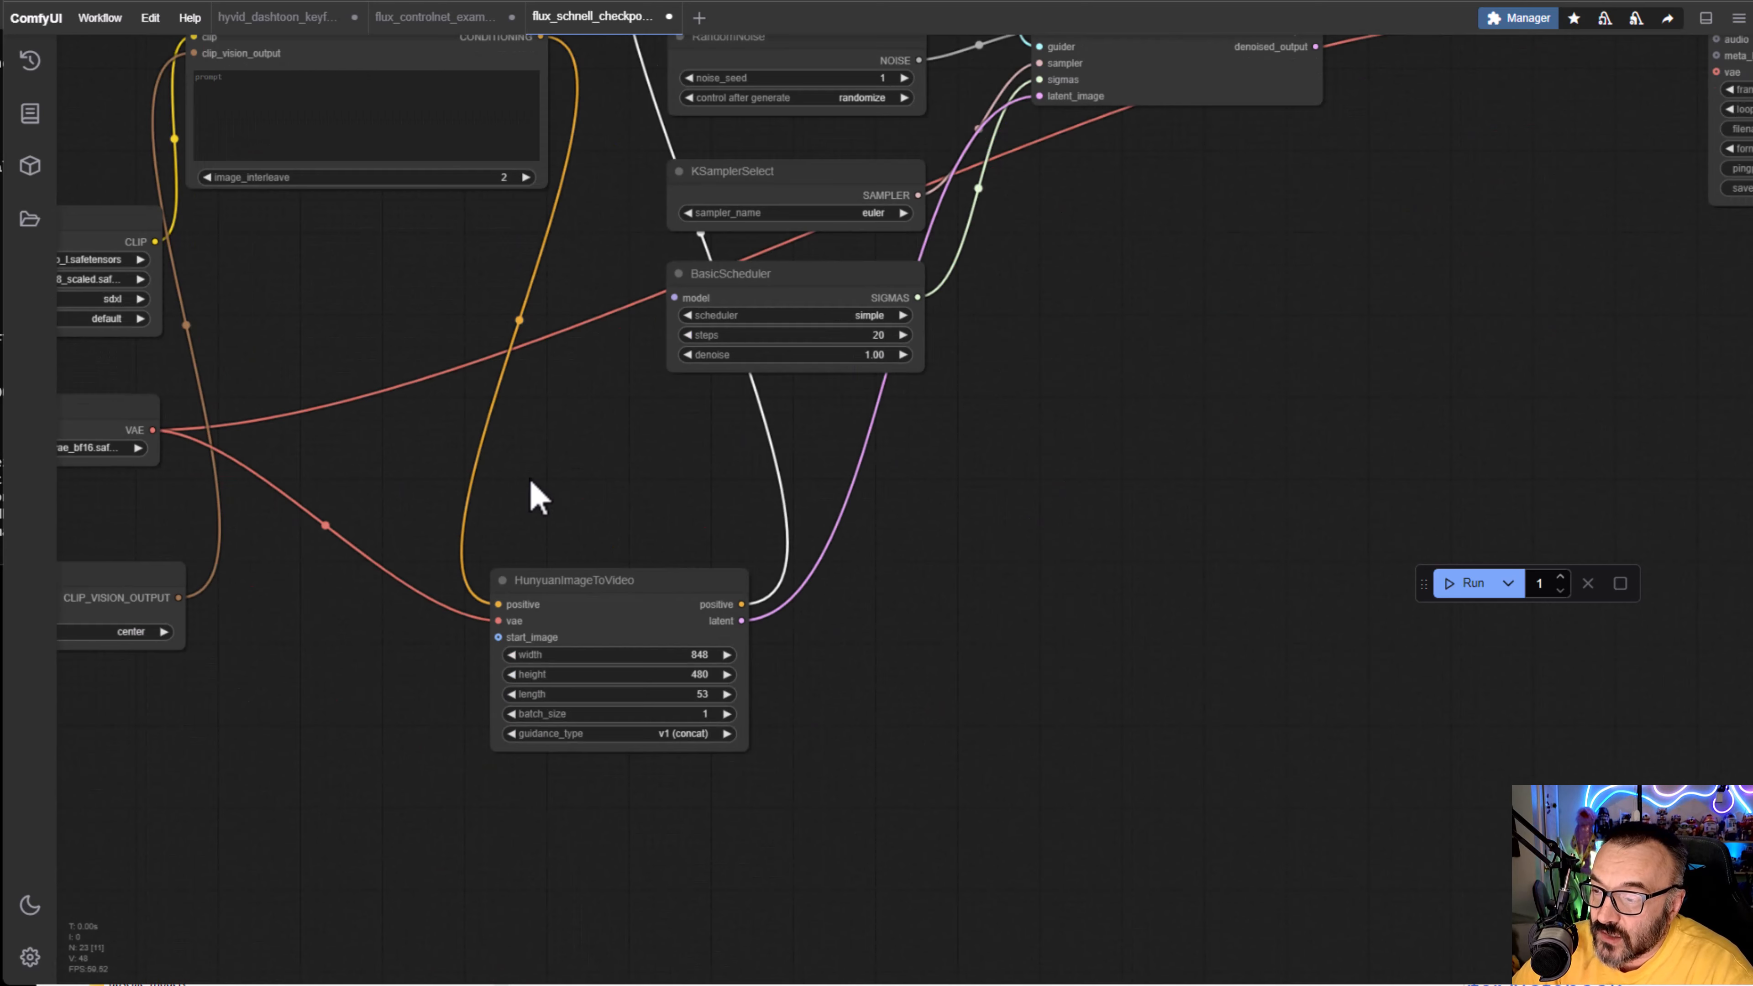
{"action": "left_click_drag", "start_coordinate": [558, 572], "coordinate": [790, 585]}
{"action": "left_click_drag", "start_coordinate": [910, 590], "coordinate": [771, 587]}
{"action": "left_click_drag", "start_coordinate": [1056, 586], "coordinate": [886, 886]}
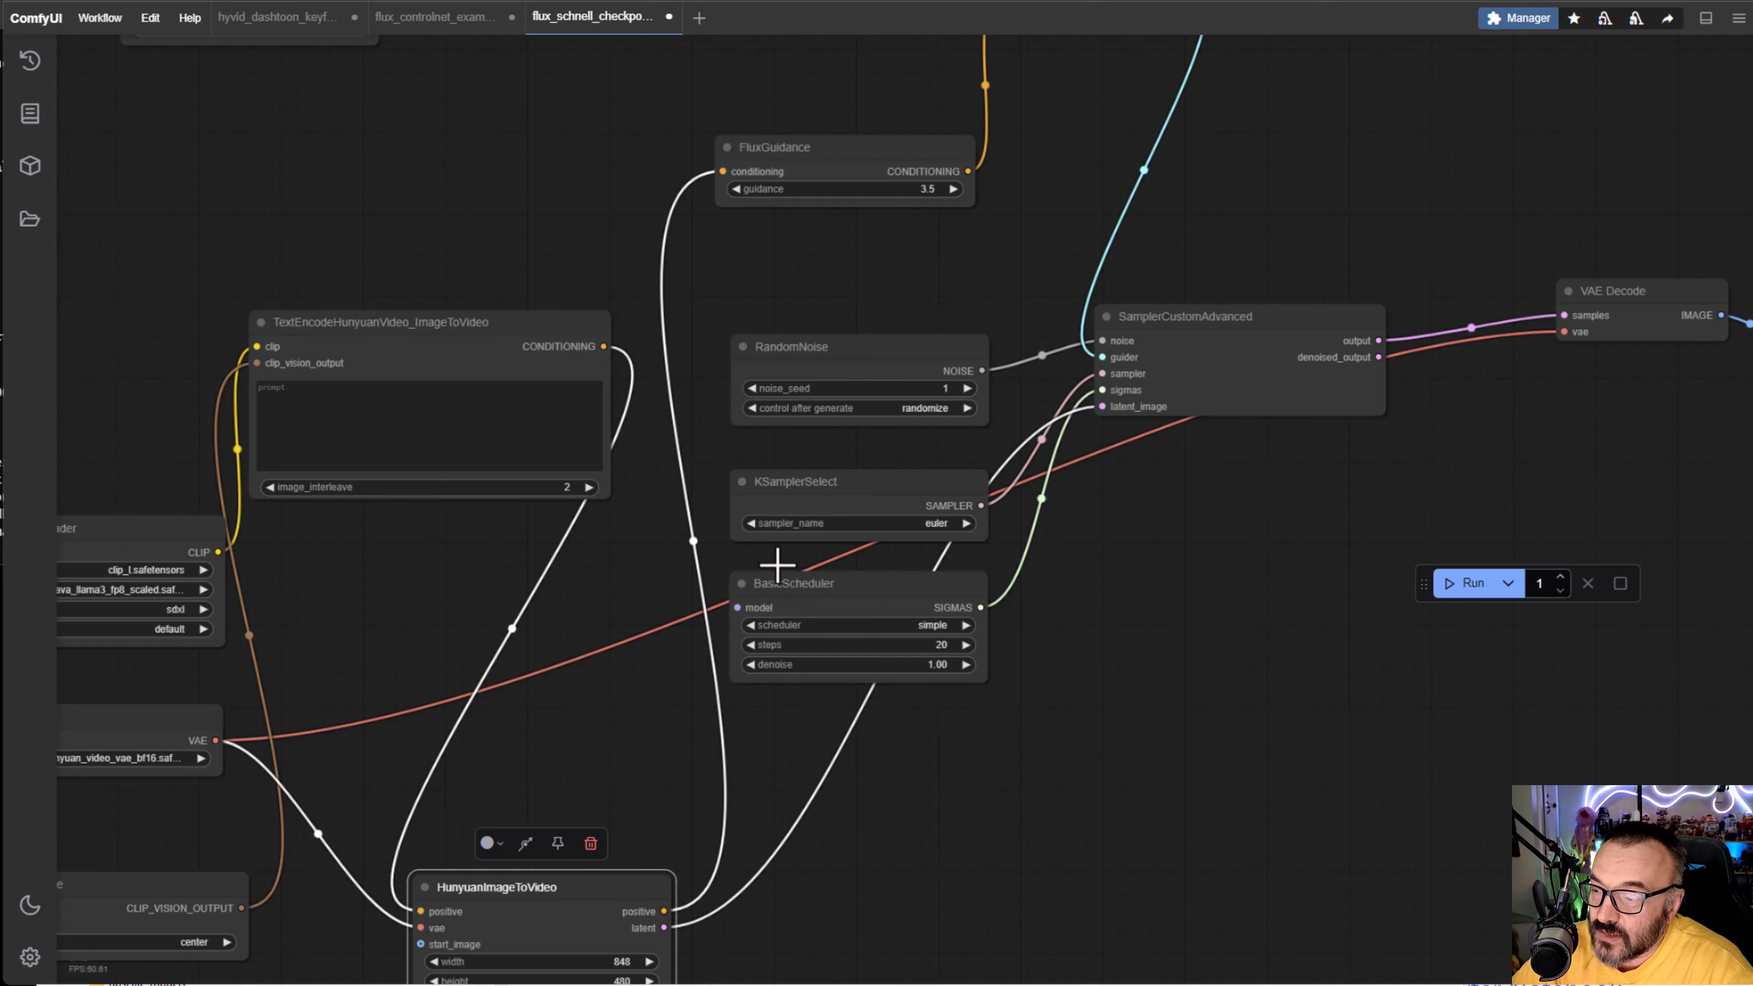
Nudge the BasicGuider node slightly up and left, above the SamplerCustomAdvanced node it feeds
{"action": "left_click_drag", "start_coordinate": [1068, 235], "coordinate": [683, 640]}
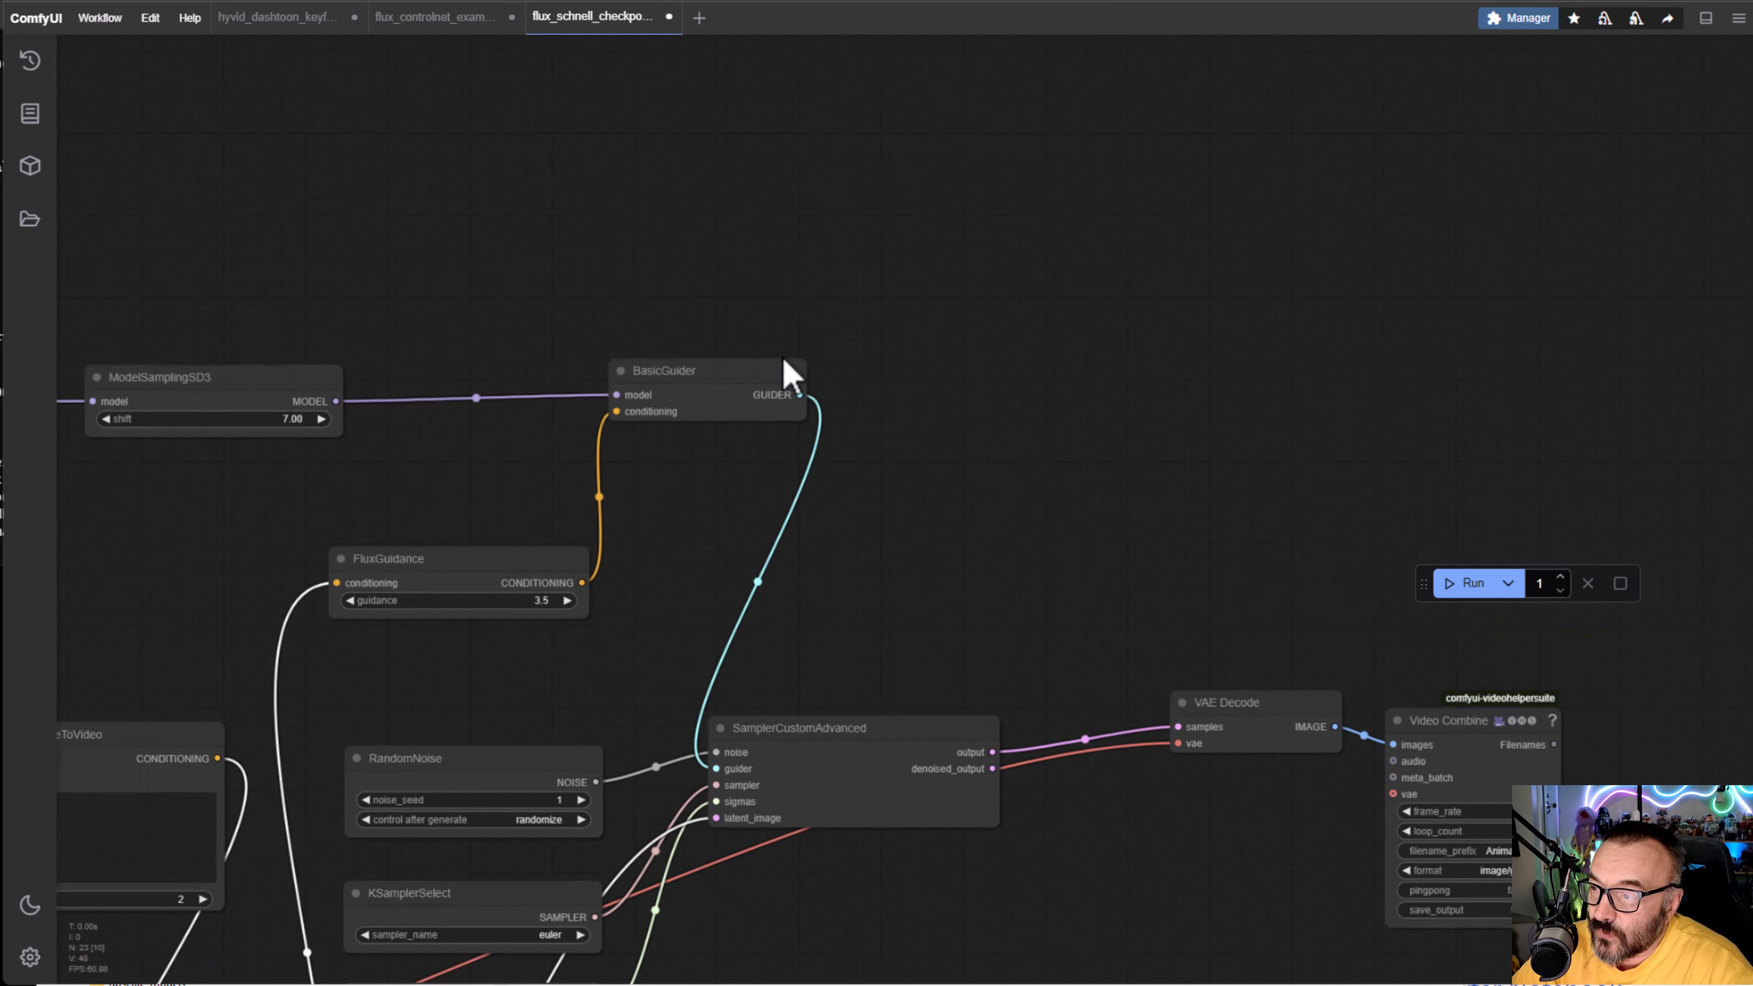
{"action": "left_click_drag", "start_coordinate": [759, 386], "coordinate": [729, 367]}
{"action": "scroll", "coordinate": [918, 435], "scroll_direction": "up", "scroll_amount": 1}
{"action": "left_click_drag", "start_coordinate": [918, 435], "coordinate": [900, 167]}
{"action": "scroll", "coordinate": [771, 579], "scroll_direction": "up", "scroll_amount": 6}
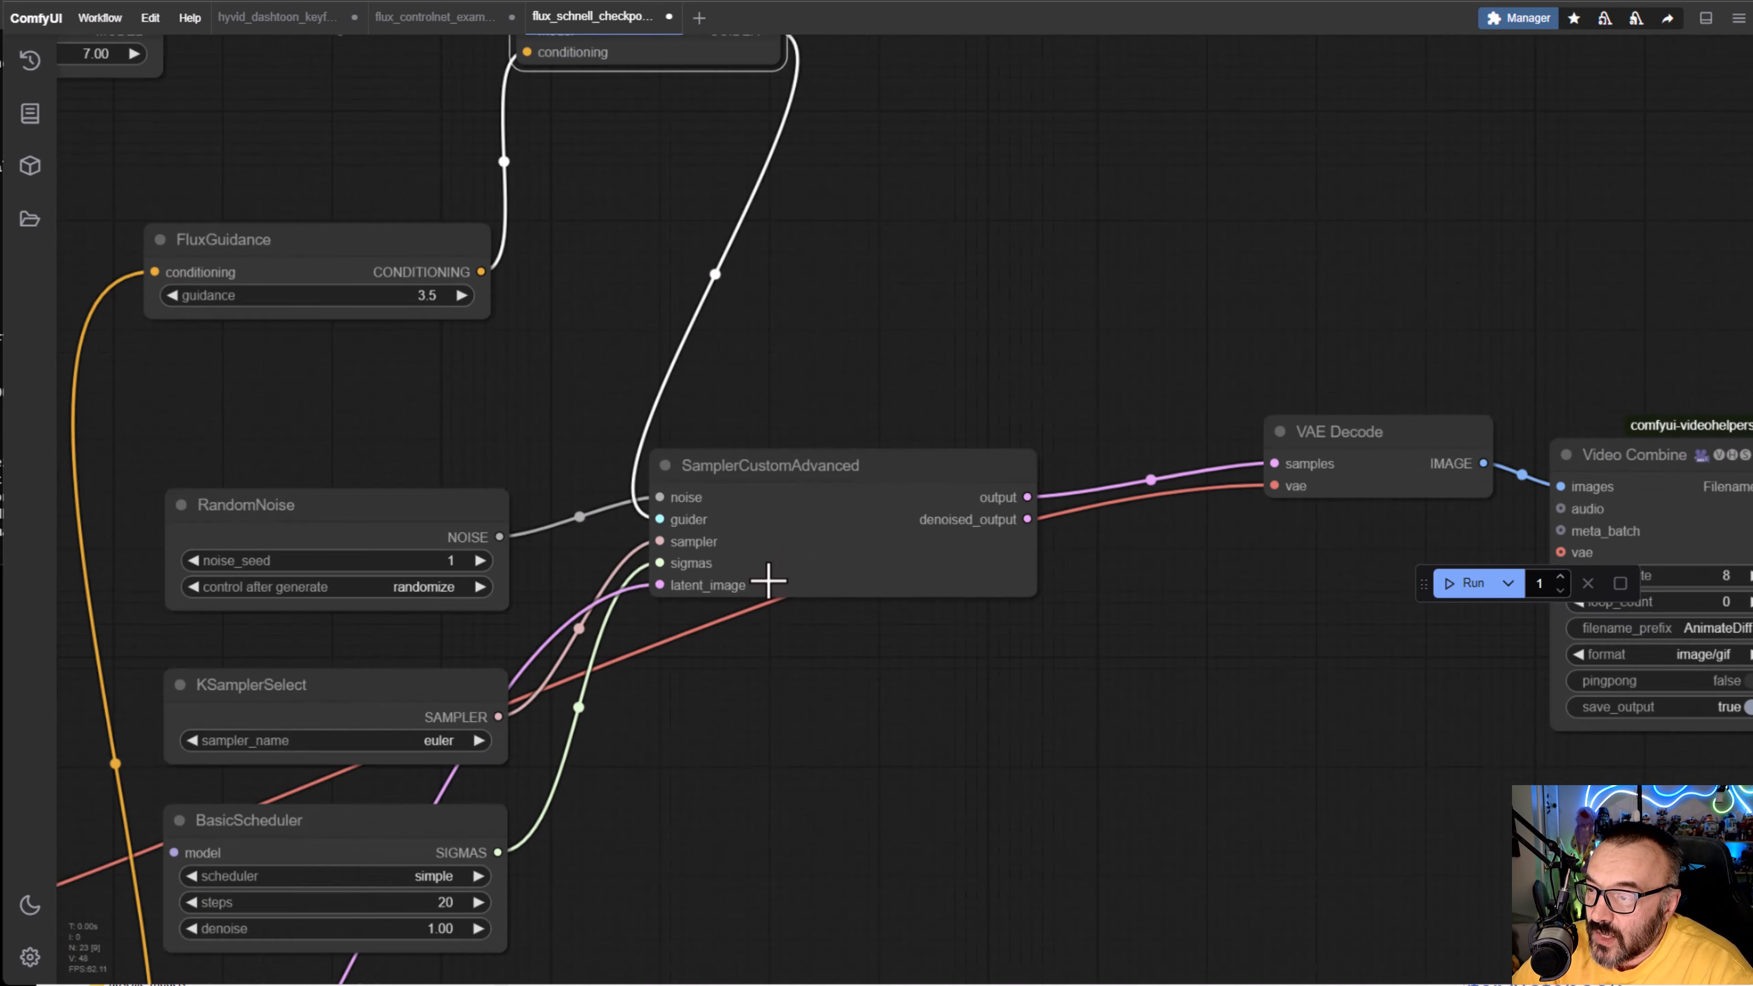
{"action": "scroll", "coordinate": [705, 540], "scroll_direction": "down", "scroll_amount": 5}
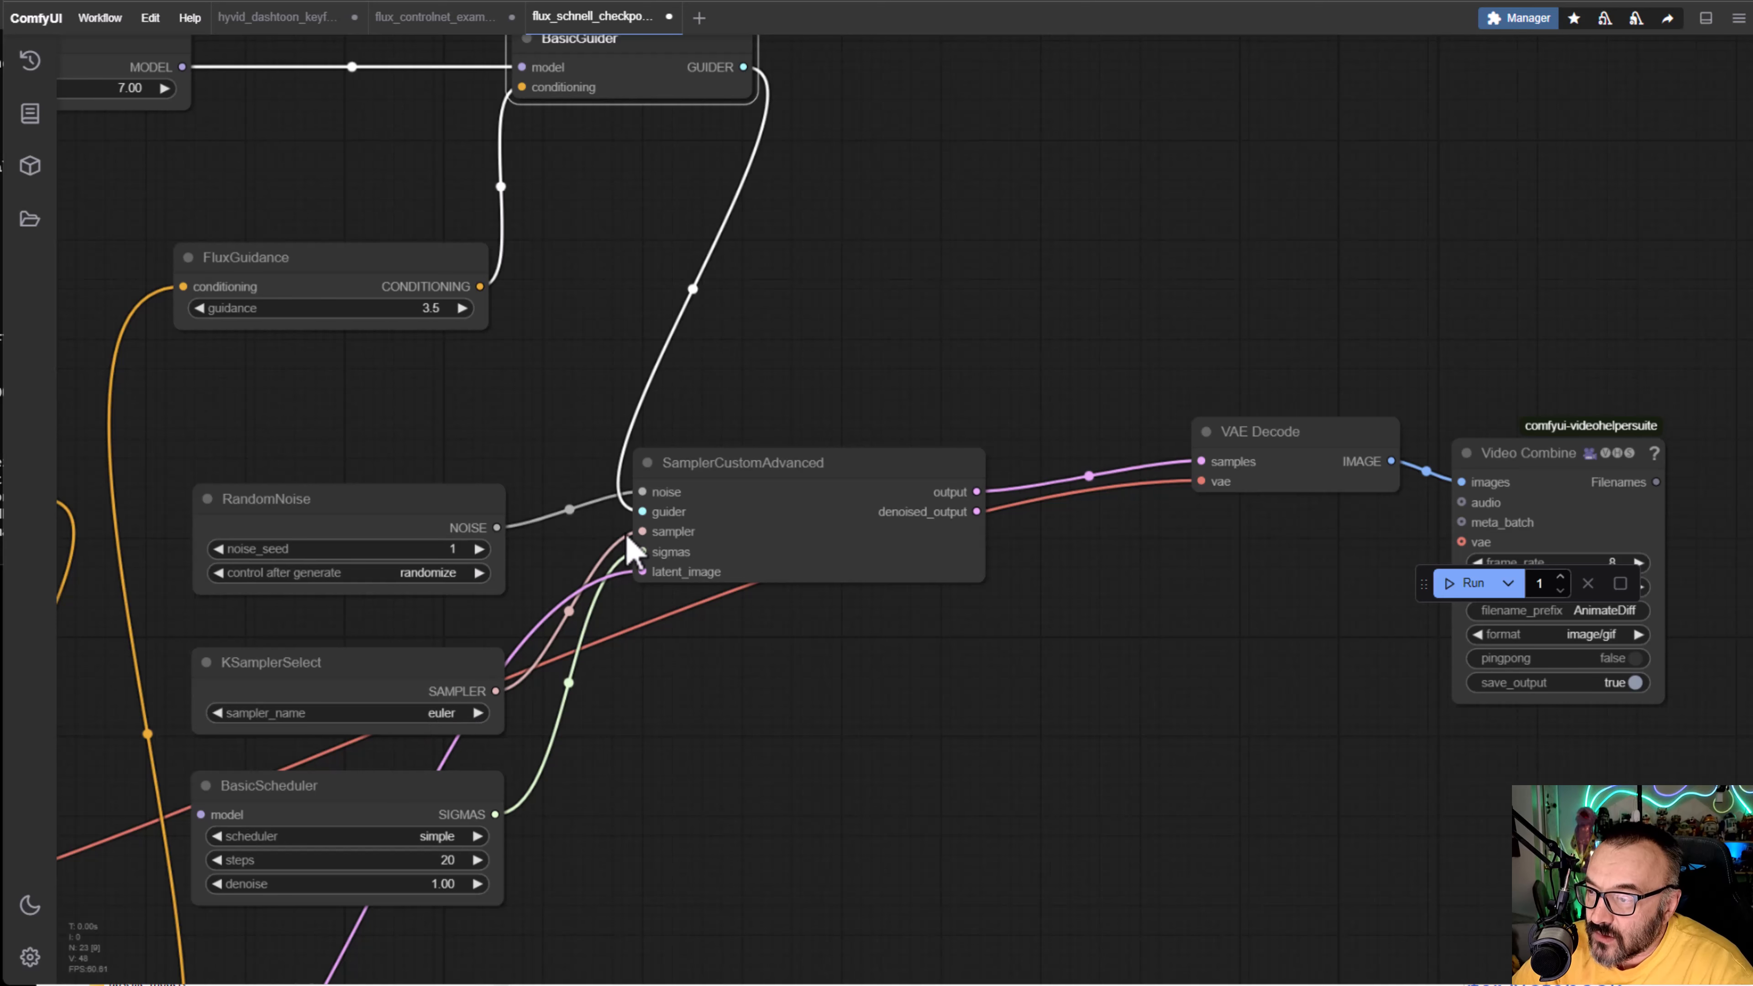
Nudge the BasicScheduler node slightly down and right beneath the KSamplerSelect node
{"action": "left_click_drag", "start_coordinate": [696, 803], "coordinate": [1015, 498]}
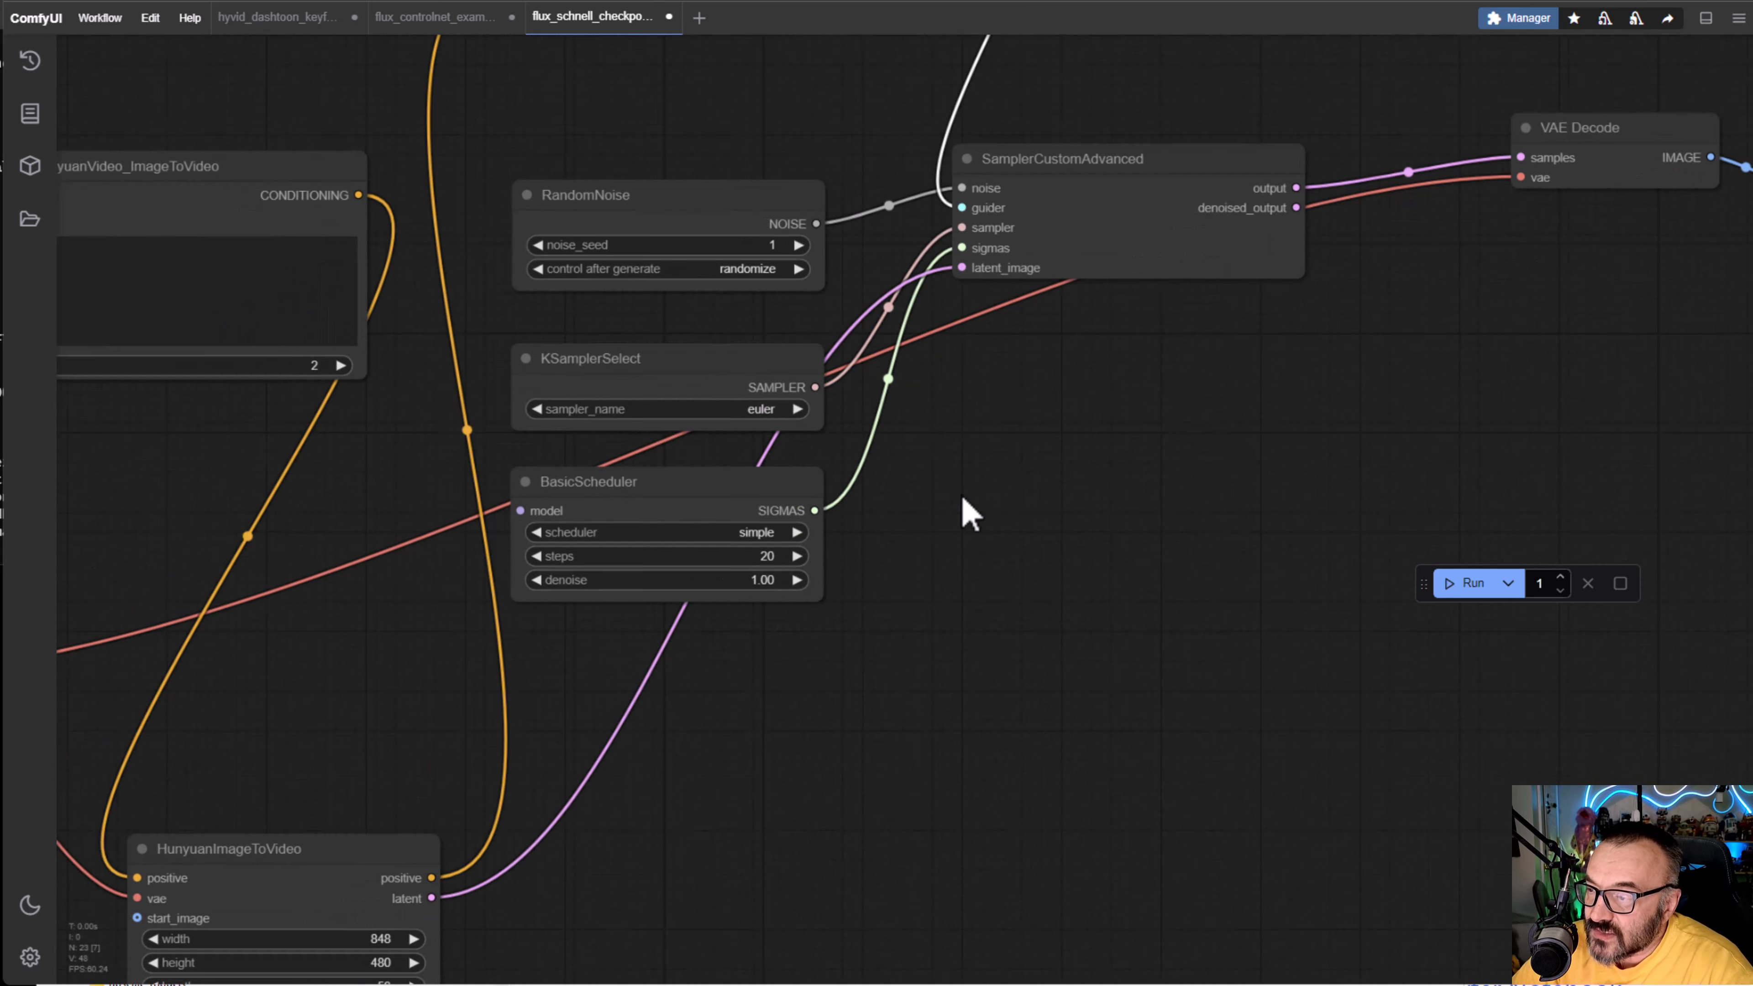
{"action": "left_click", "coordinate": [692, 496]}
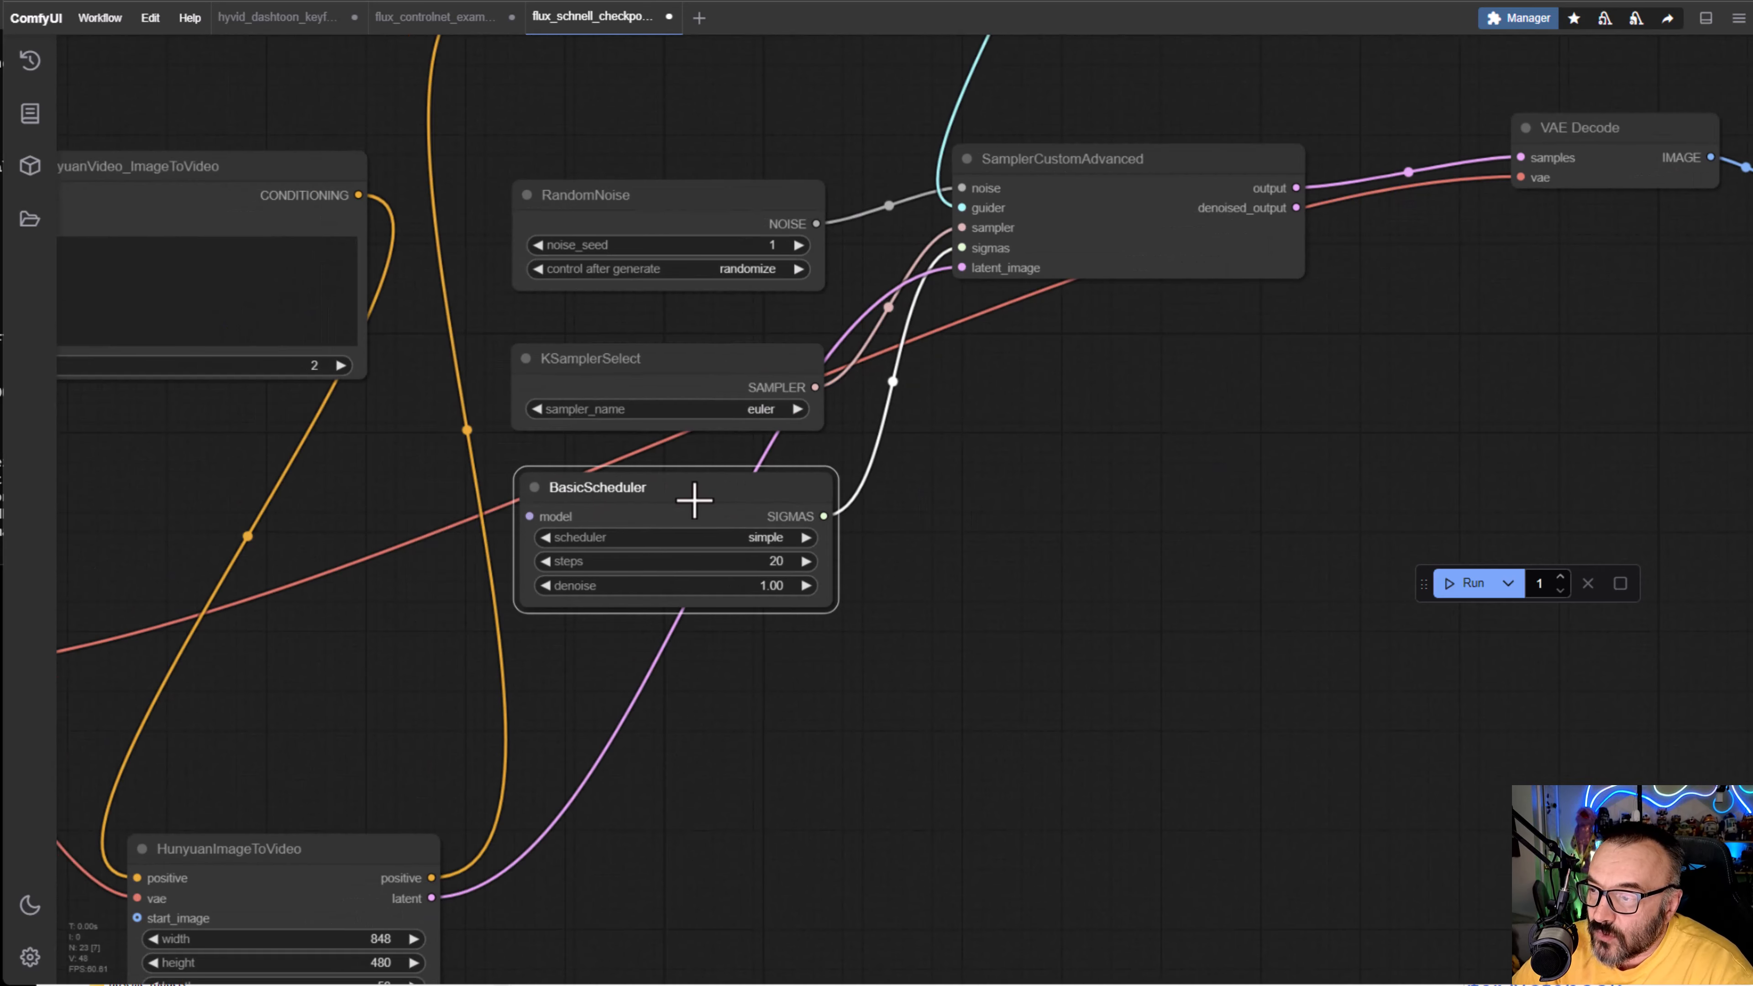
{"action": "left_click_drag", "start_coordinate": [991, 519], "coordinate": [720, 760]}
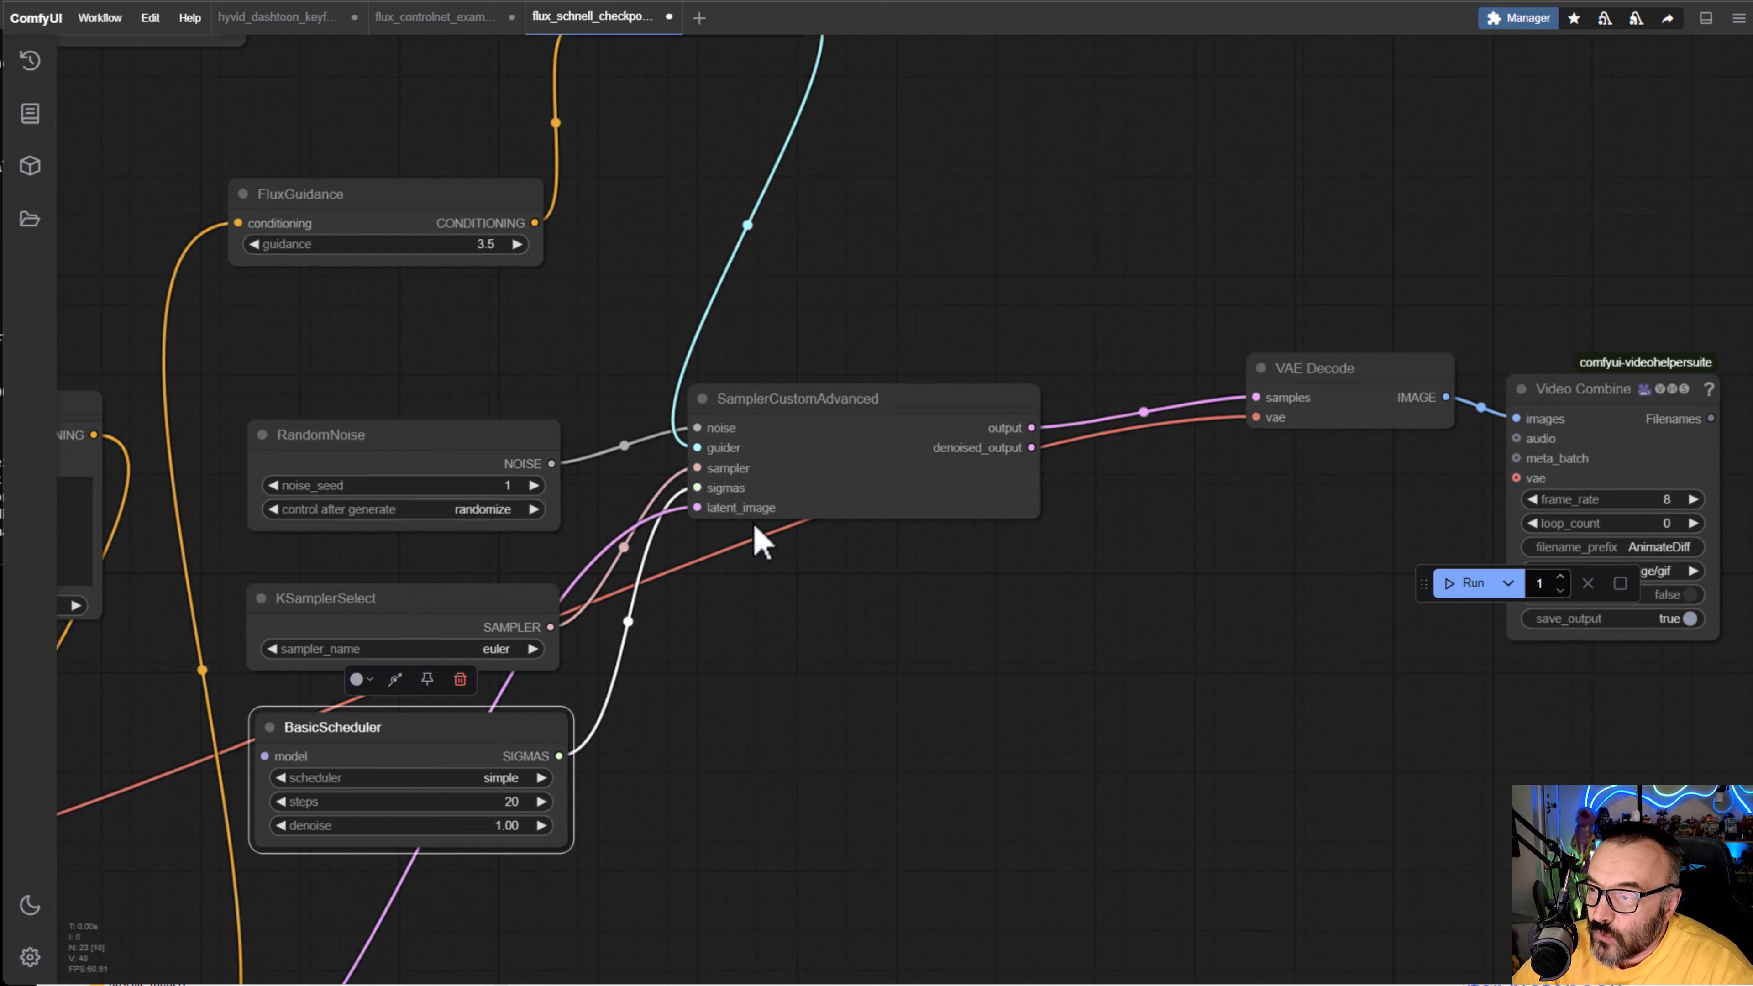
{"action": "left_click_drag", "start_coordinate": [1142, 663], "coordinate": [1156, 561]}
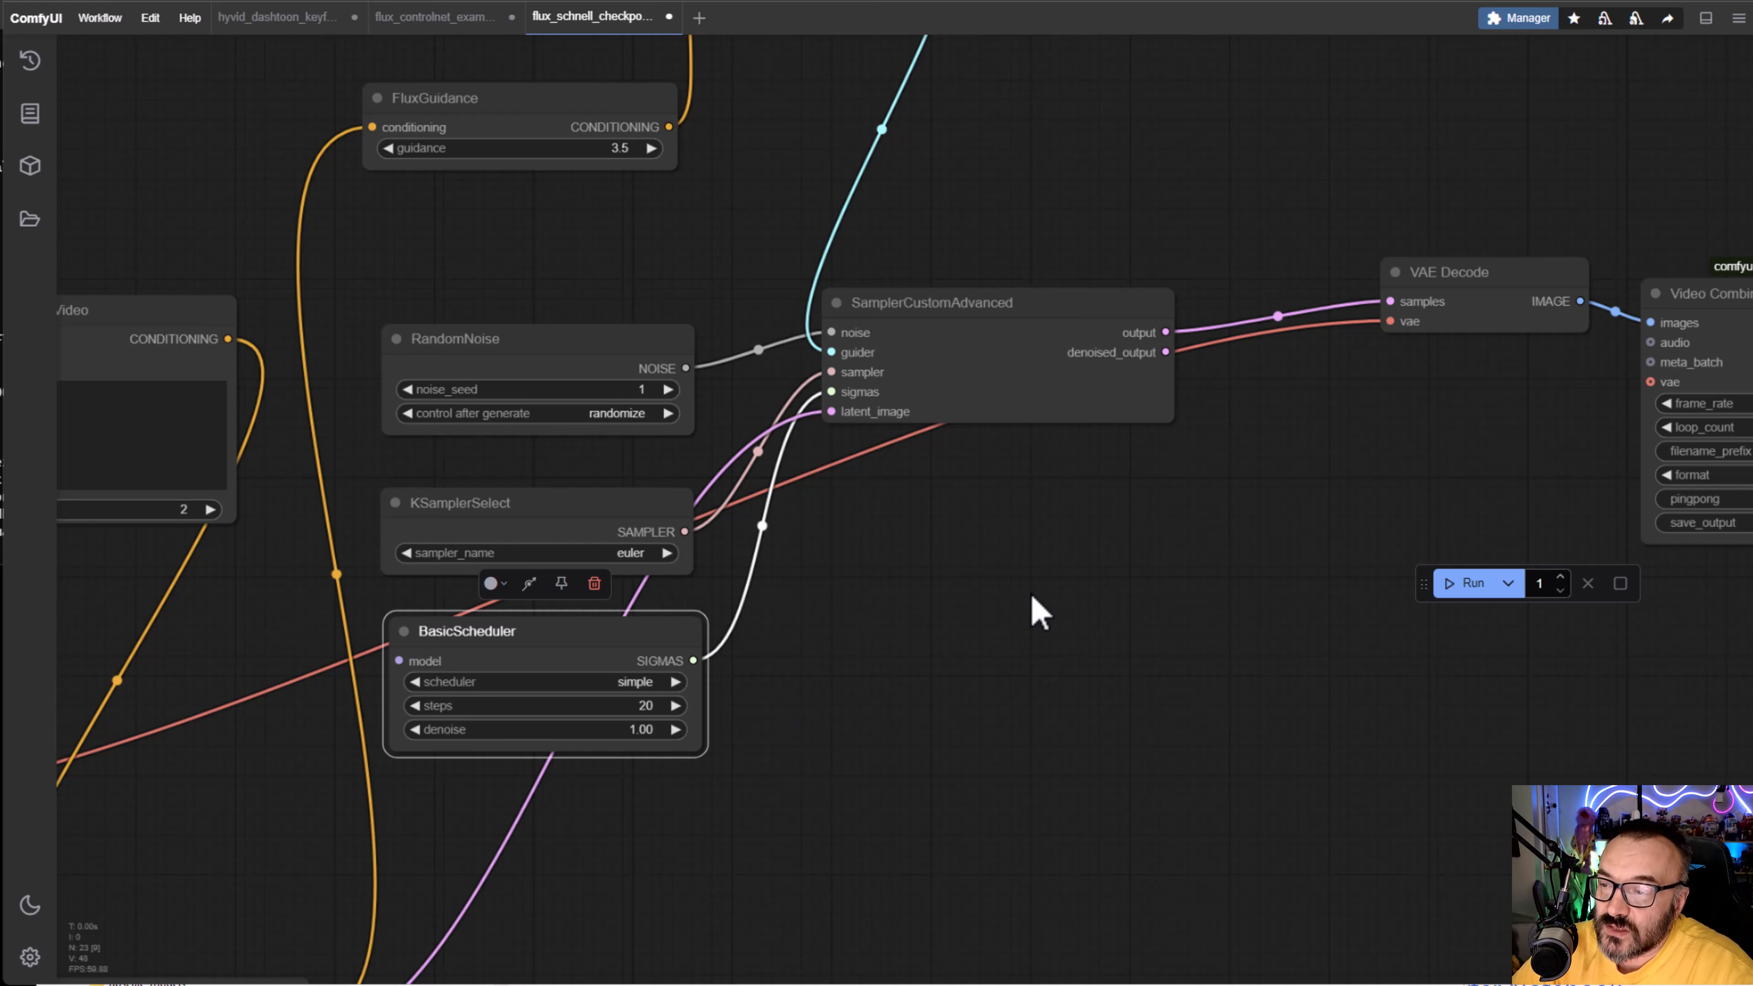
Move the VAE Decode and Video Combine nodes slightly down and left, closer to the SamplerCustomAdvanced node
{"action": "left_click_drag", "start_coordinate": [1041, 607], "coordinate": [529, 734]}
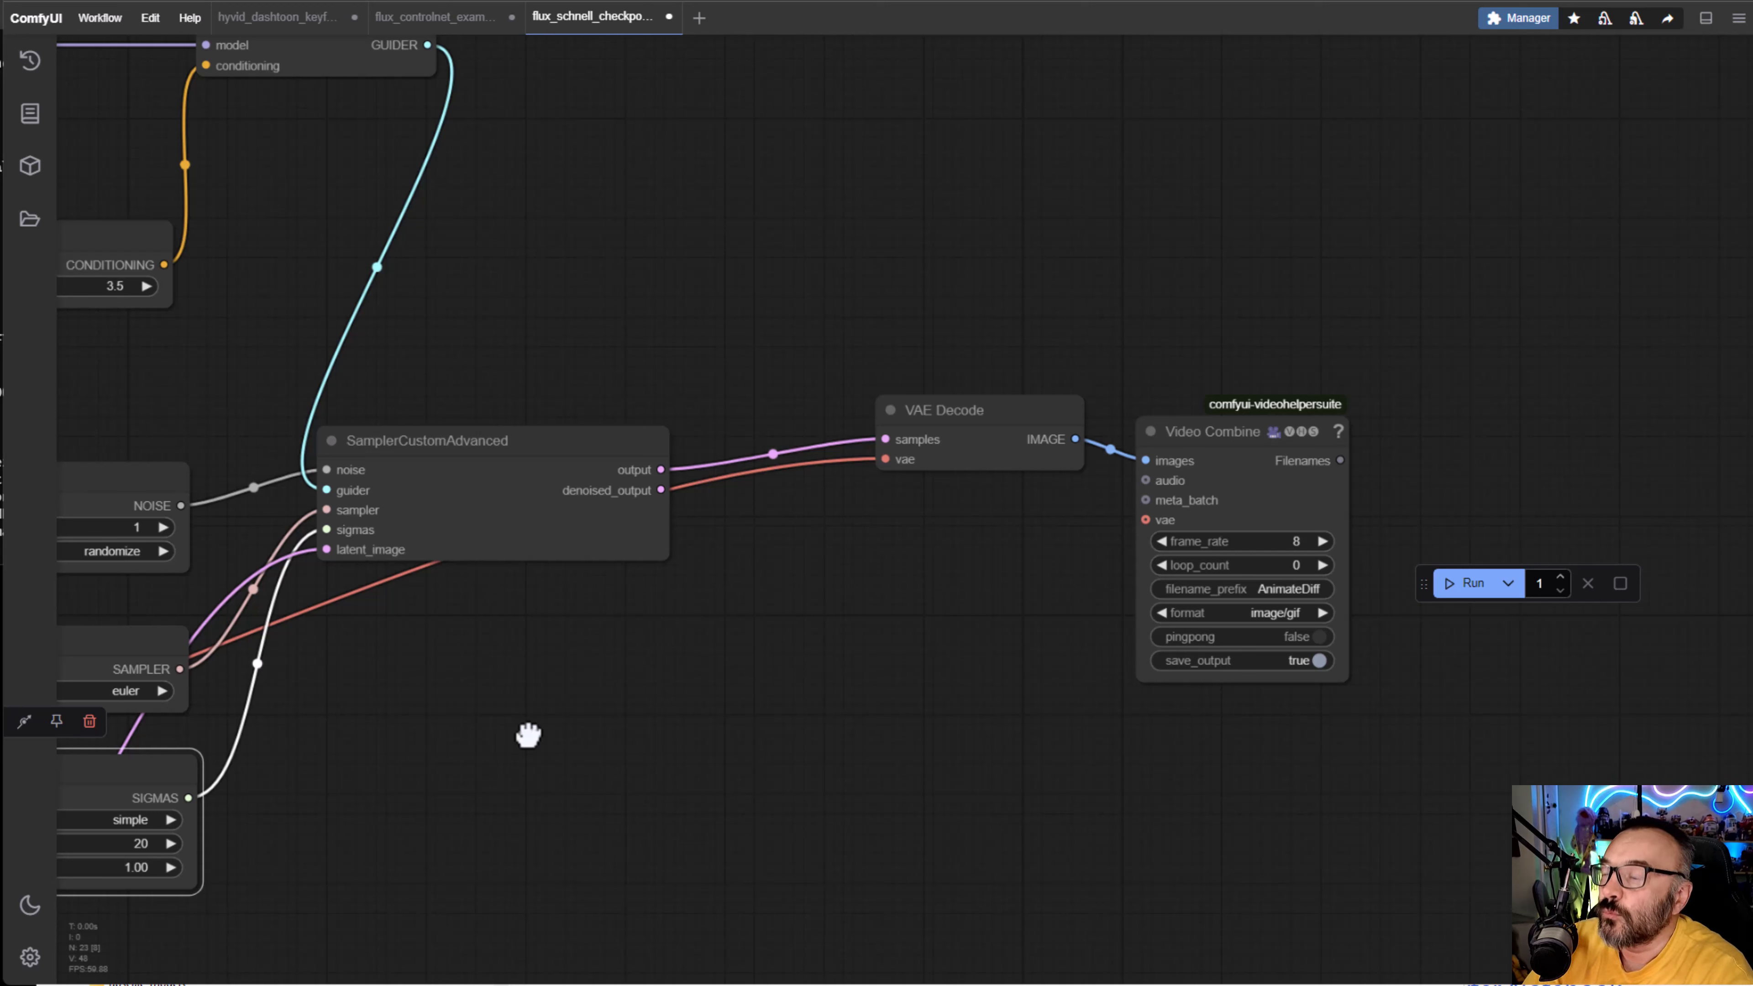
{"action": "left_click_drag", "start_coordinate": [959, 420], "coordinate": [895, 461]}
{"action": "left_click_drag", "start_coordinate": [1186, 435], "coordinate": [1167, 466]}
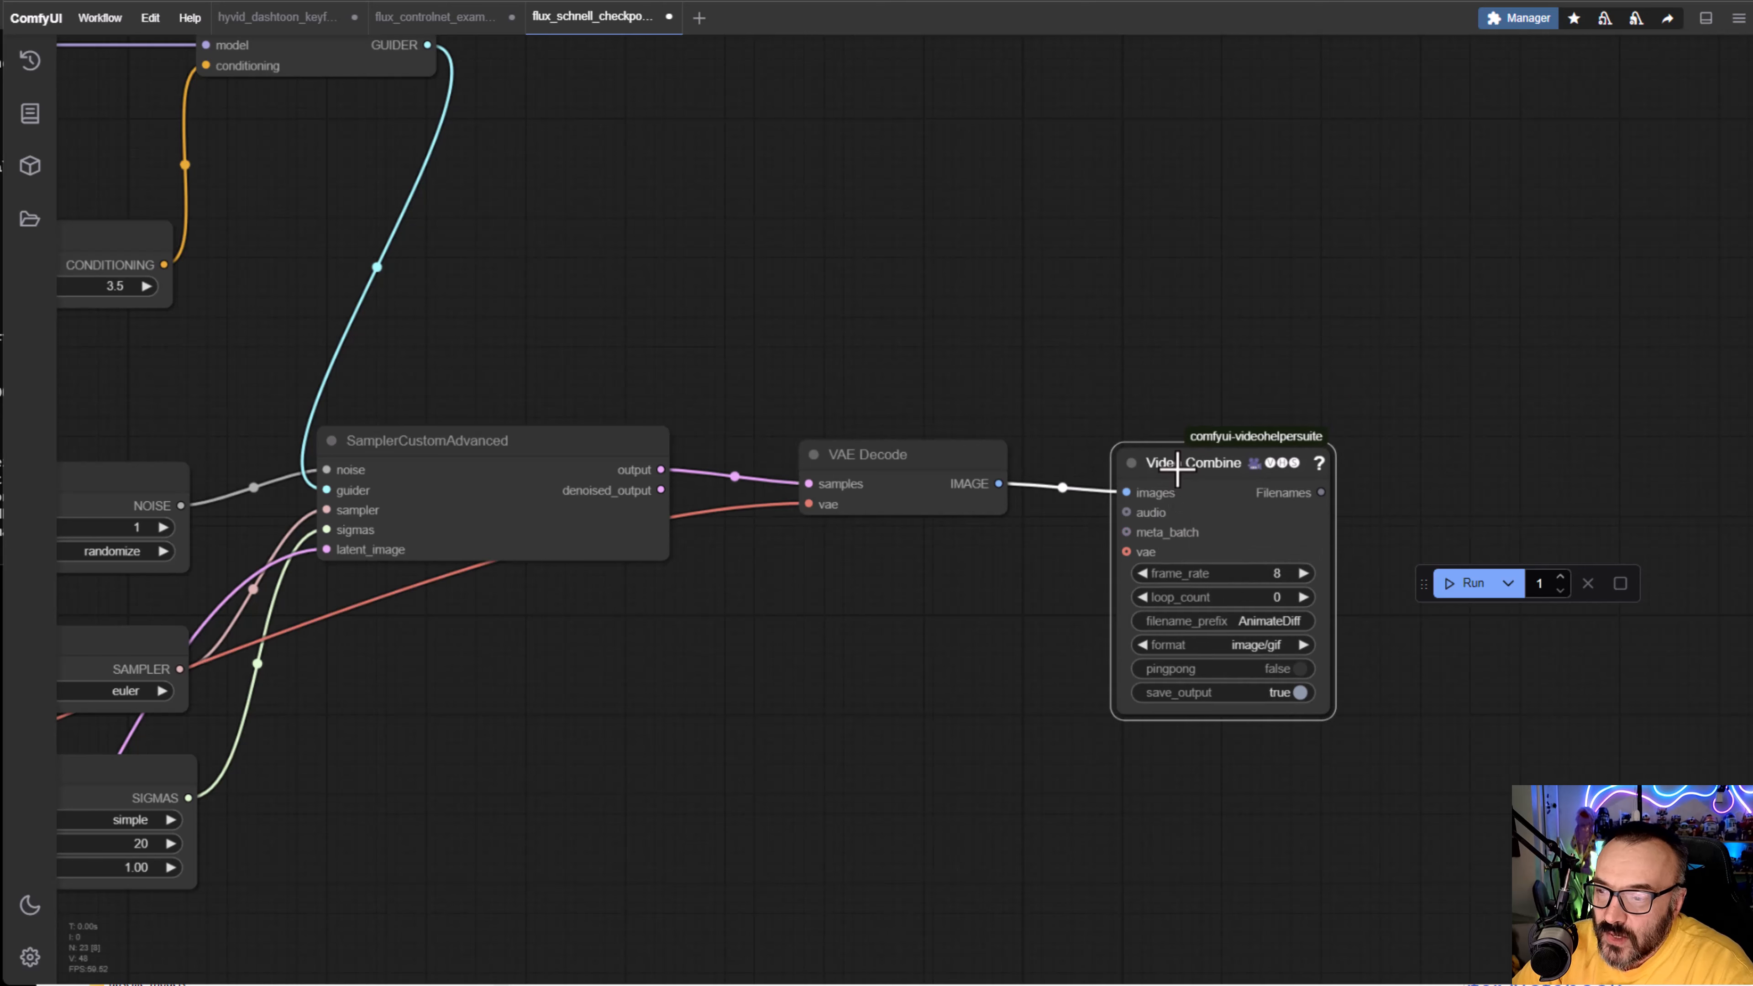
Set the Video Combine node's format to video/h264-mp4, with save_output set to true
{"action": "left_click_drag", "start_coordinate": [864, 669], "coordinate": [506, 545]}
{"action": "scroll", "coordinate": [814, 431], "scroll_direction": "up", "scroll_amount": 7}
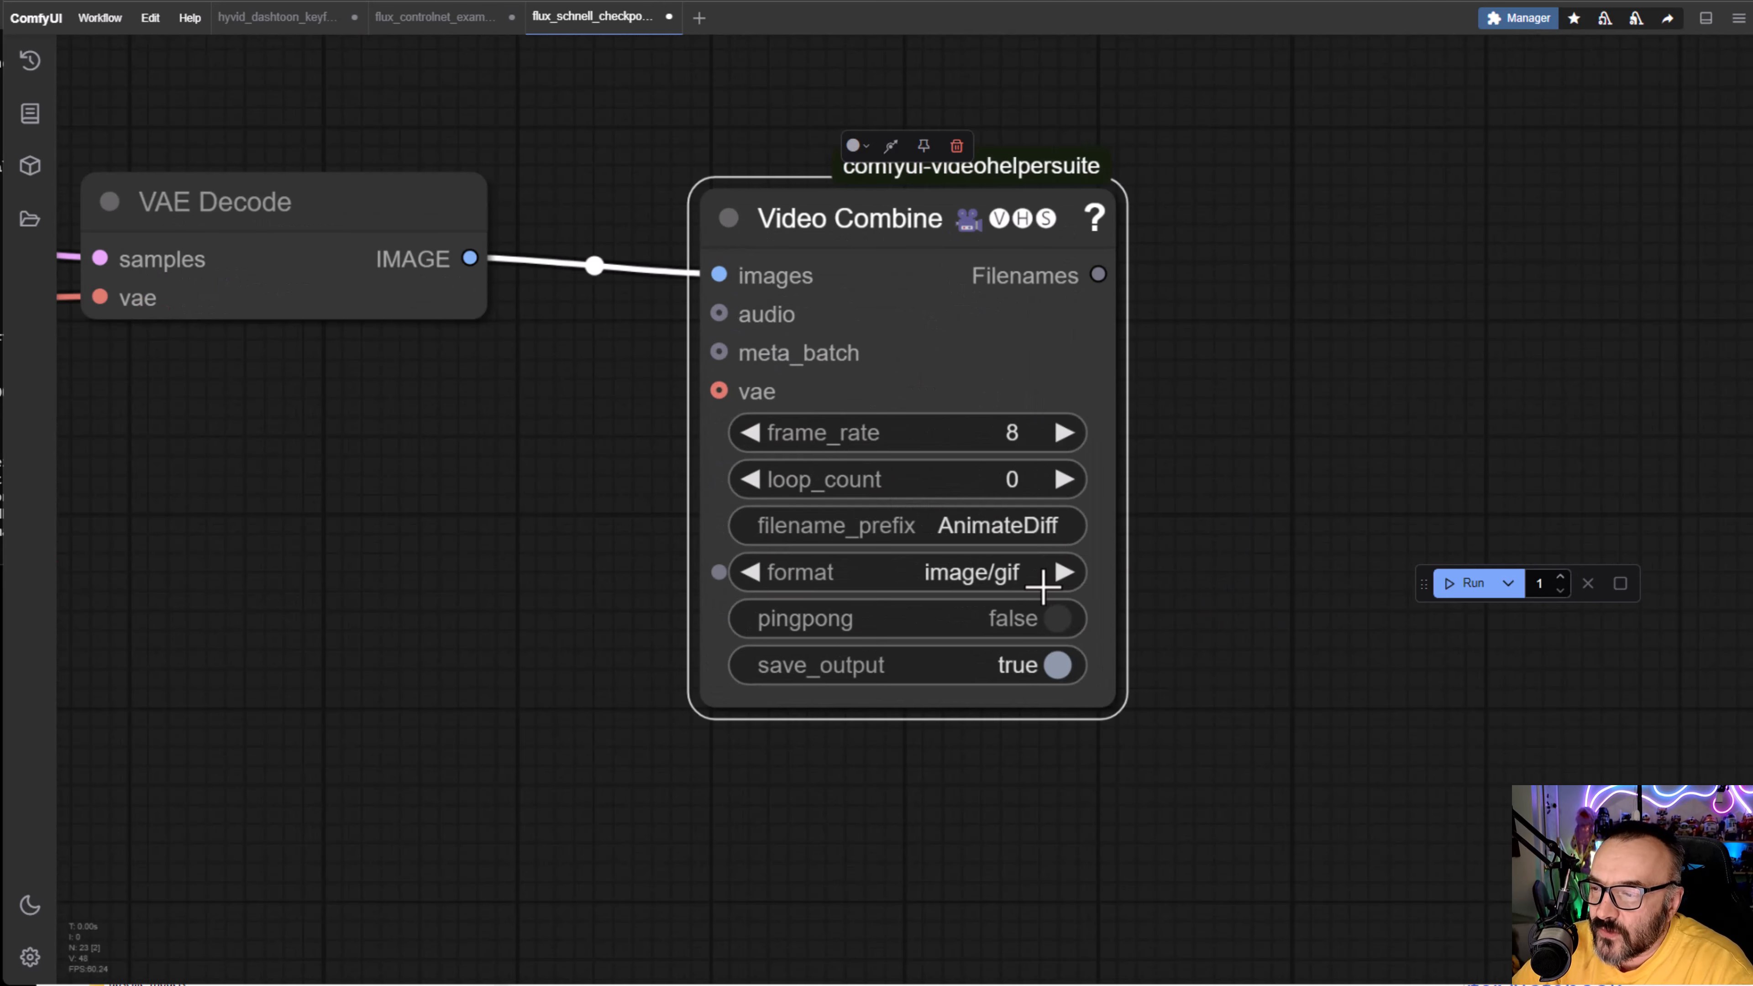
{"action": "left_click", "coordinate": [982, 571]}
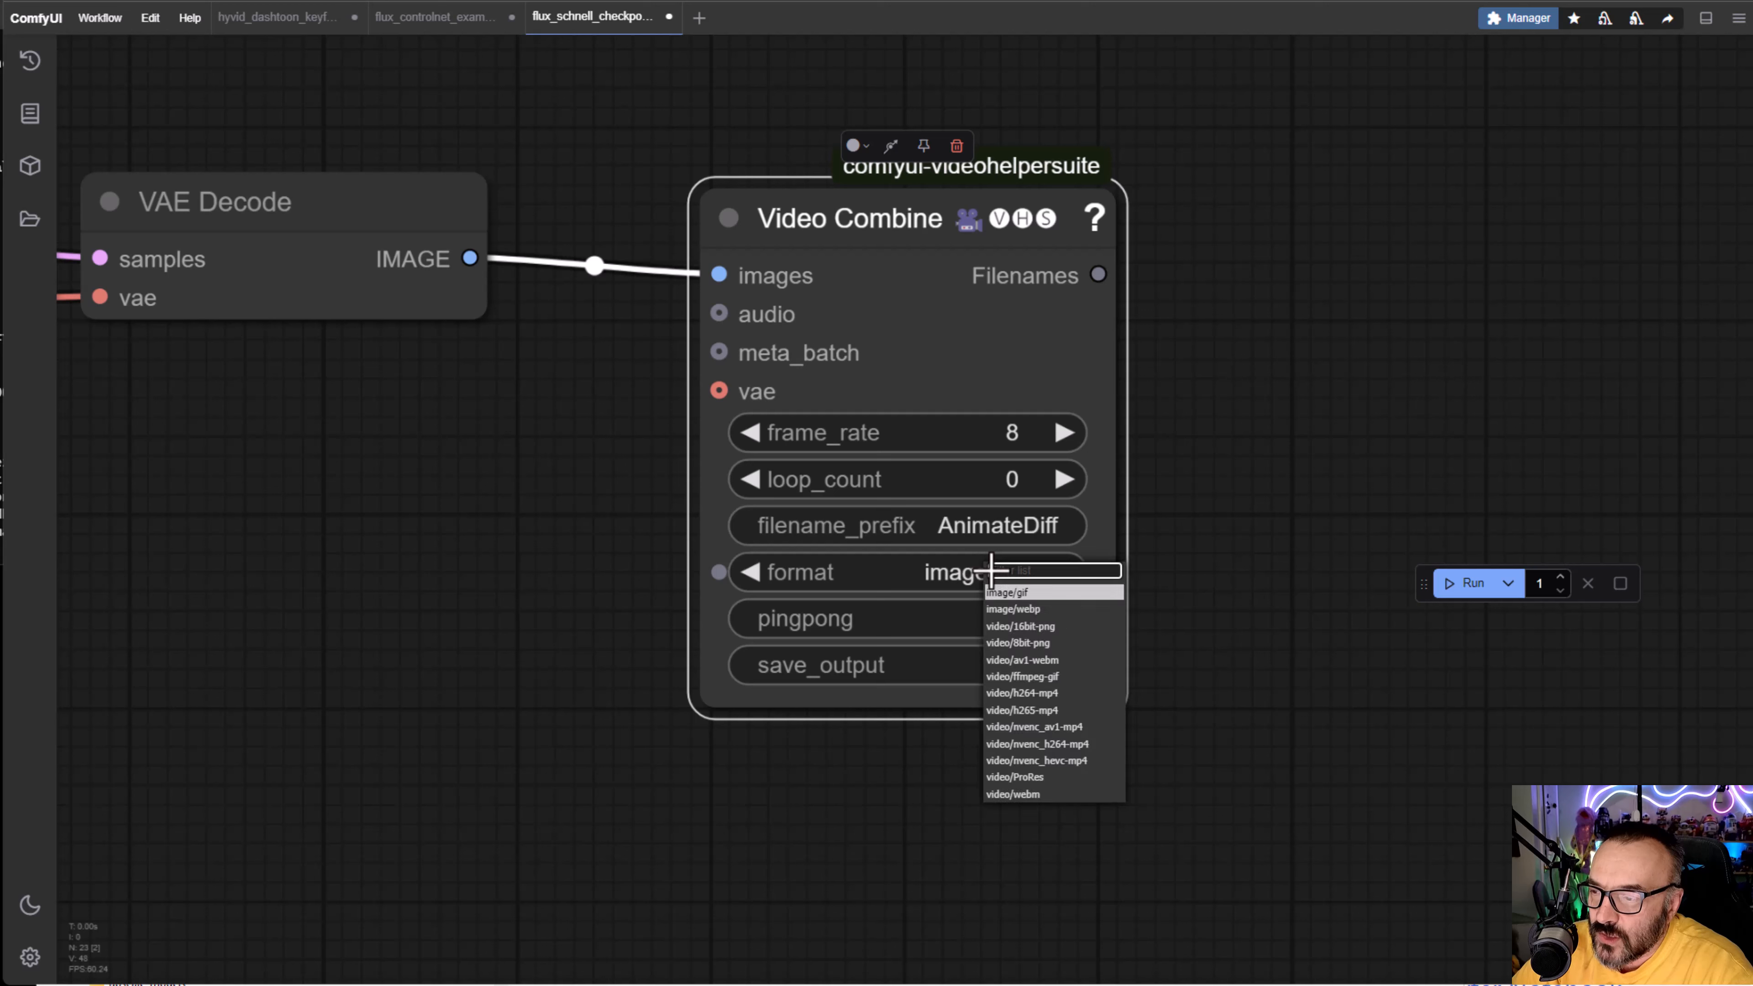
{"action": "left_click", "coordinate": [1045, 693]}
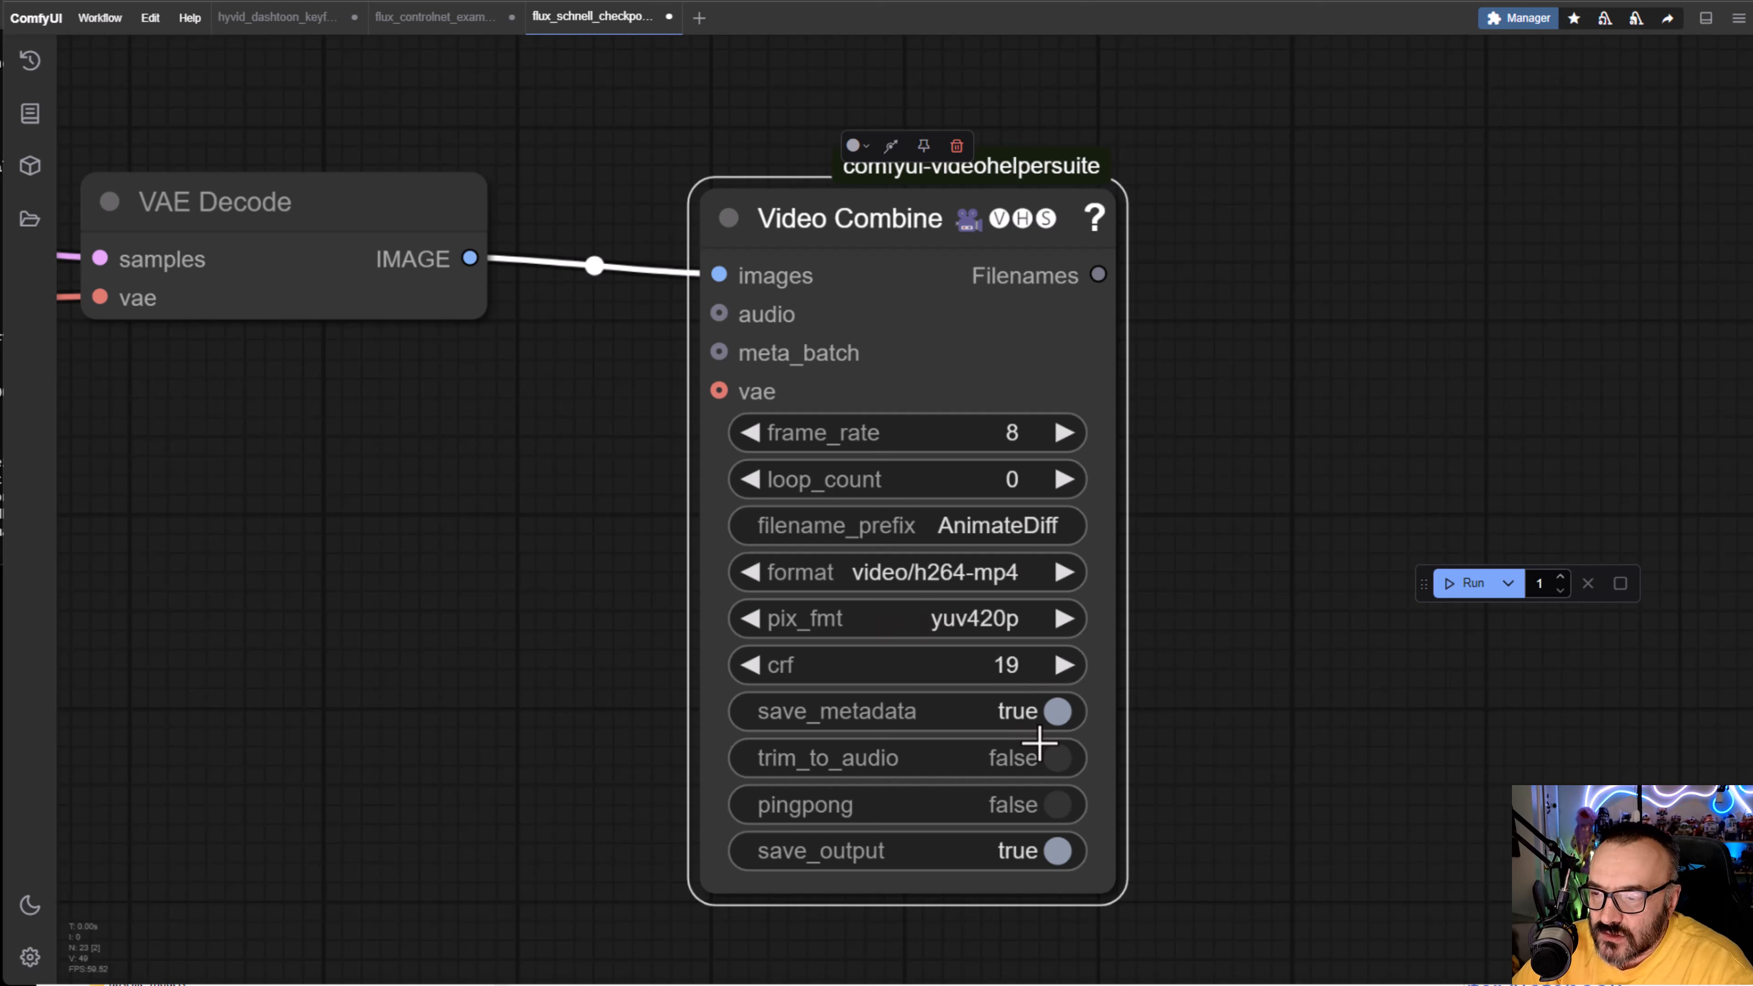
{"action": "left_click", "coordinate": [1058, 853]}
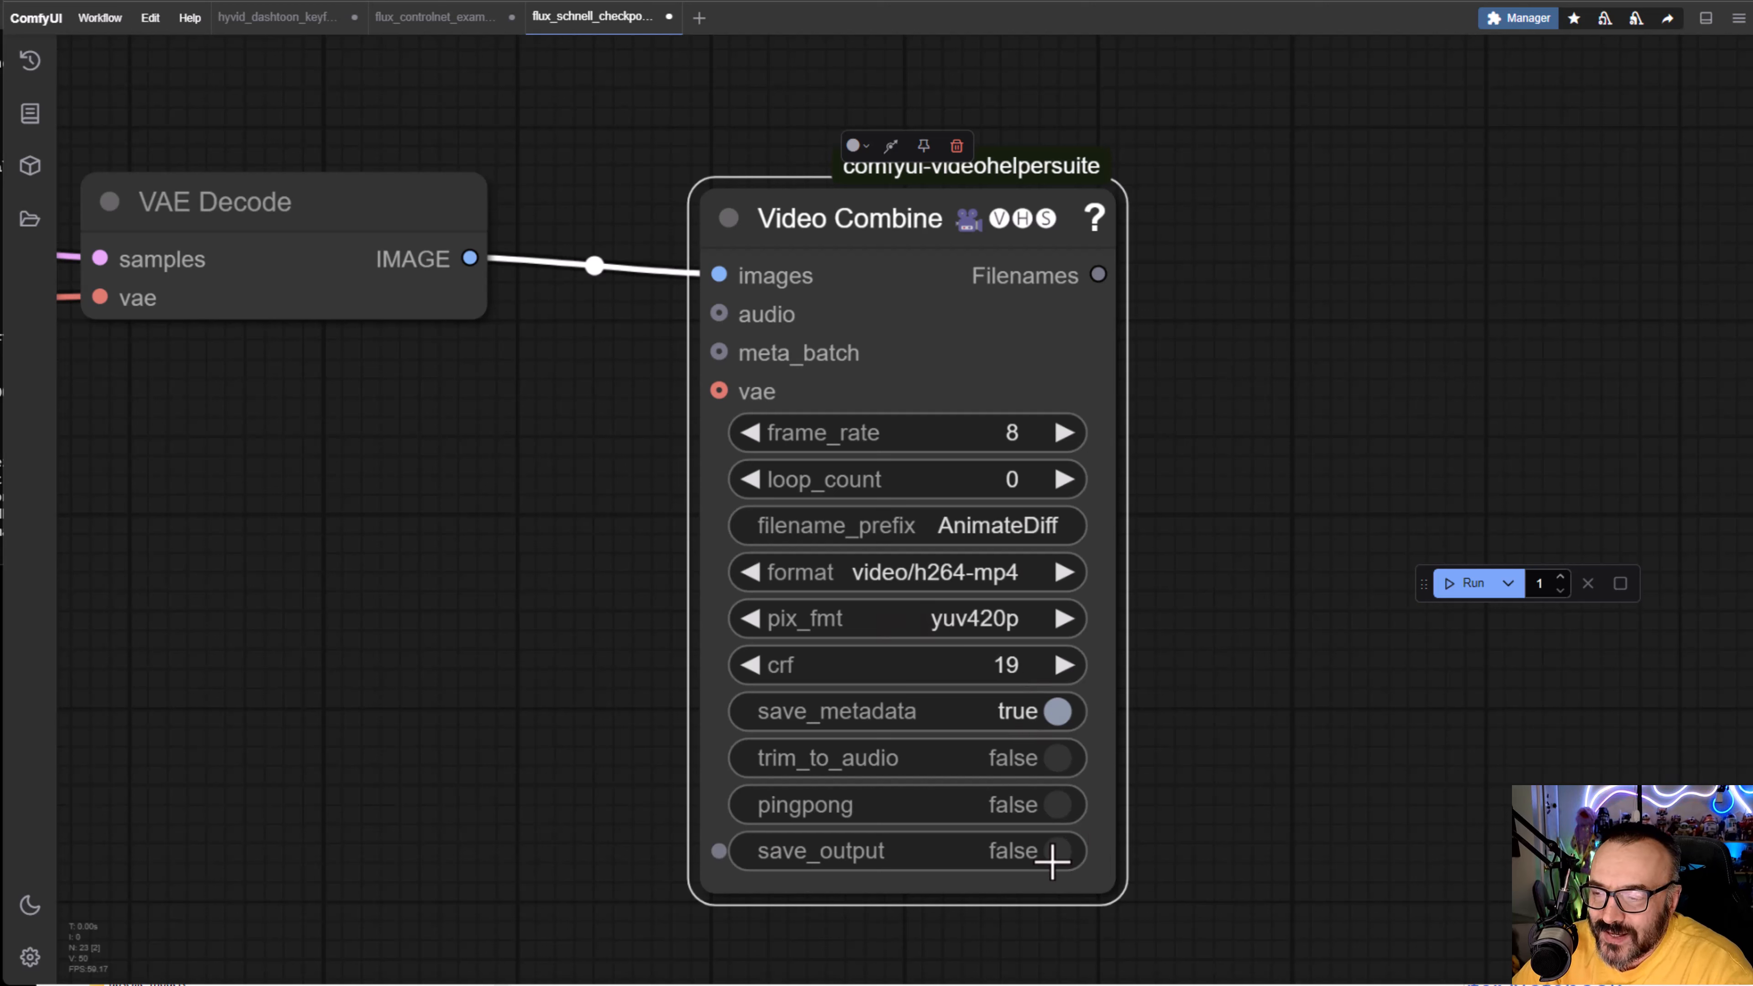
{"action": "left_click", "coordinate": [1050, 854]}
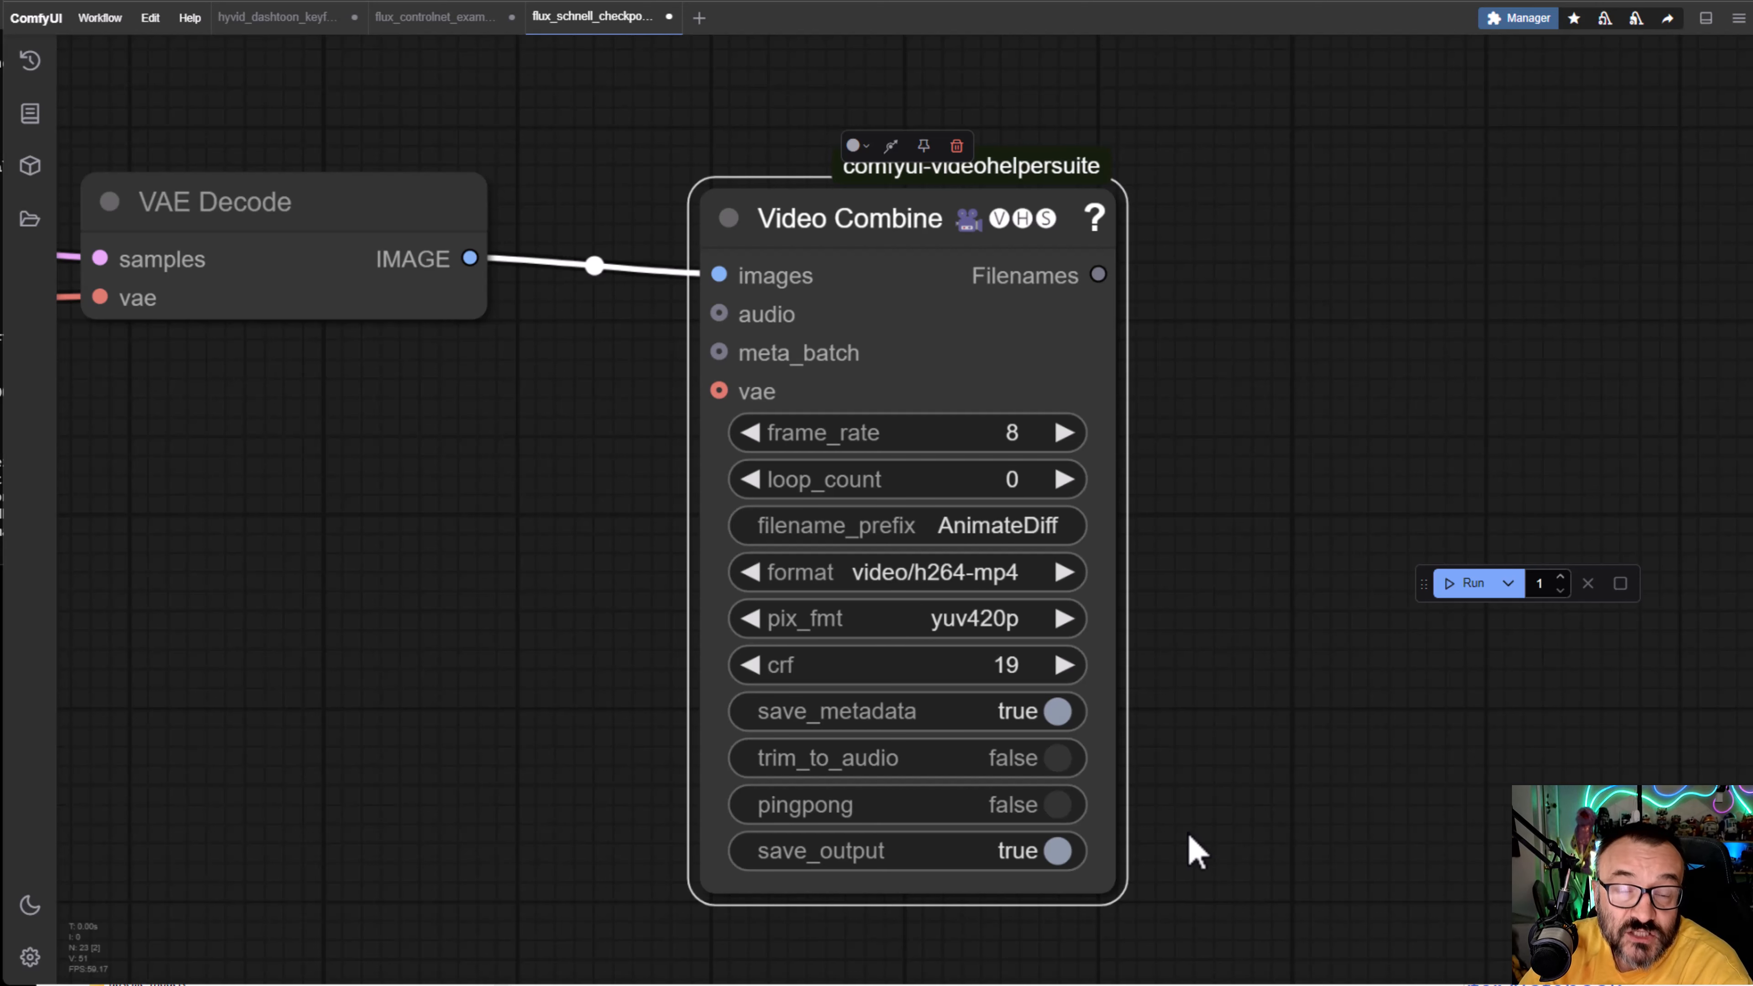
{"action": "scroll", "coordinate": [1157, 738], "scroll_direction": "down", "scroll_amount": 7}
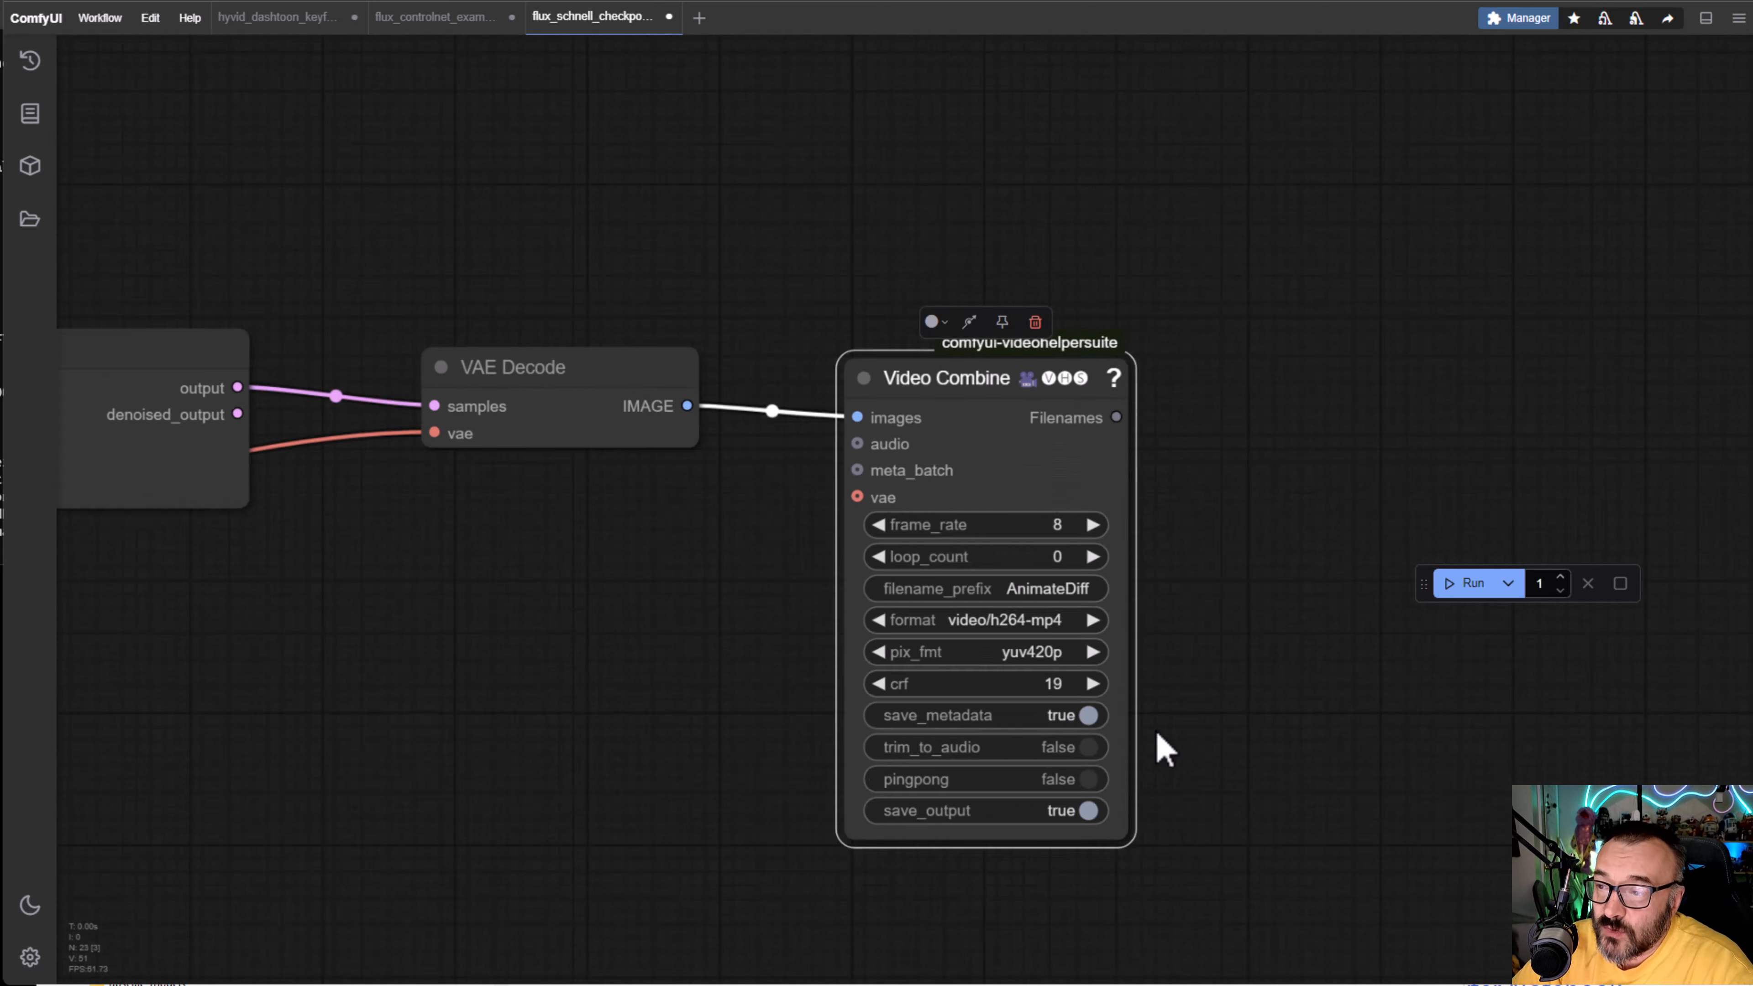
Open the hyvid_dashtoon keyframe workflow, review it from its Video Combine output back to its loaders, and compare it with the flux_schnell workflow
{"action": "left_click_drag", "start_coordinate": [506, 806], "coordinate": [1169, 695]}
{"action": "scroll", "coordinate": [1040, 702], "scroll_direction": "down", "scroll_amount": 6}
{"action": "left_click_drag", "start_coordinate": [1081, 808], "coordinate": [1335, 574]}
{"action": "left_click_drag", "start_coordinate": [1142, 612], "coordinate": [1390, 696]}
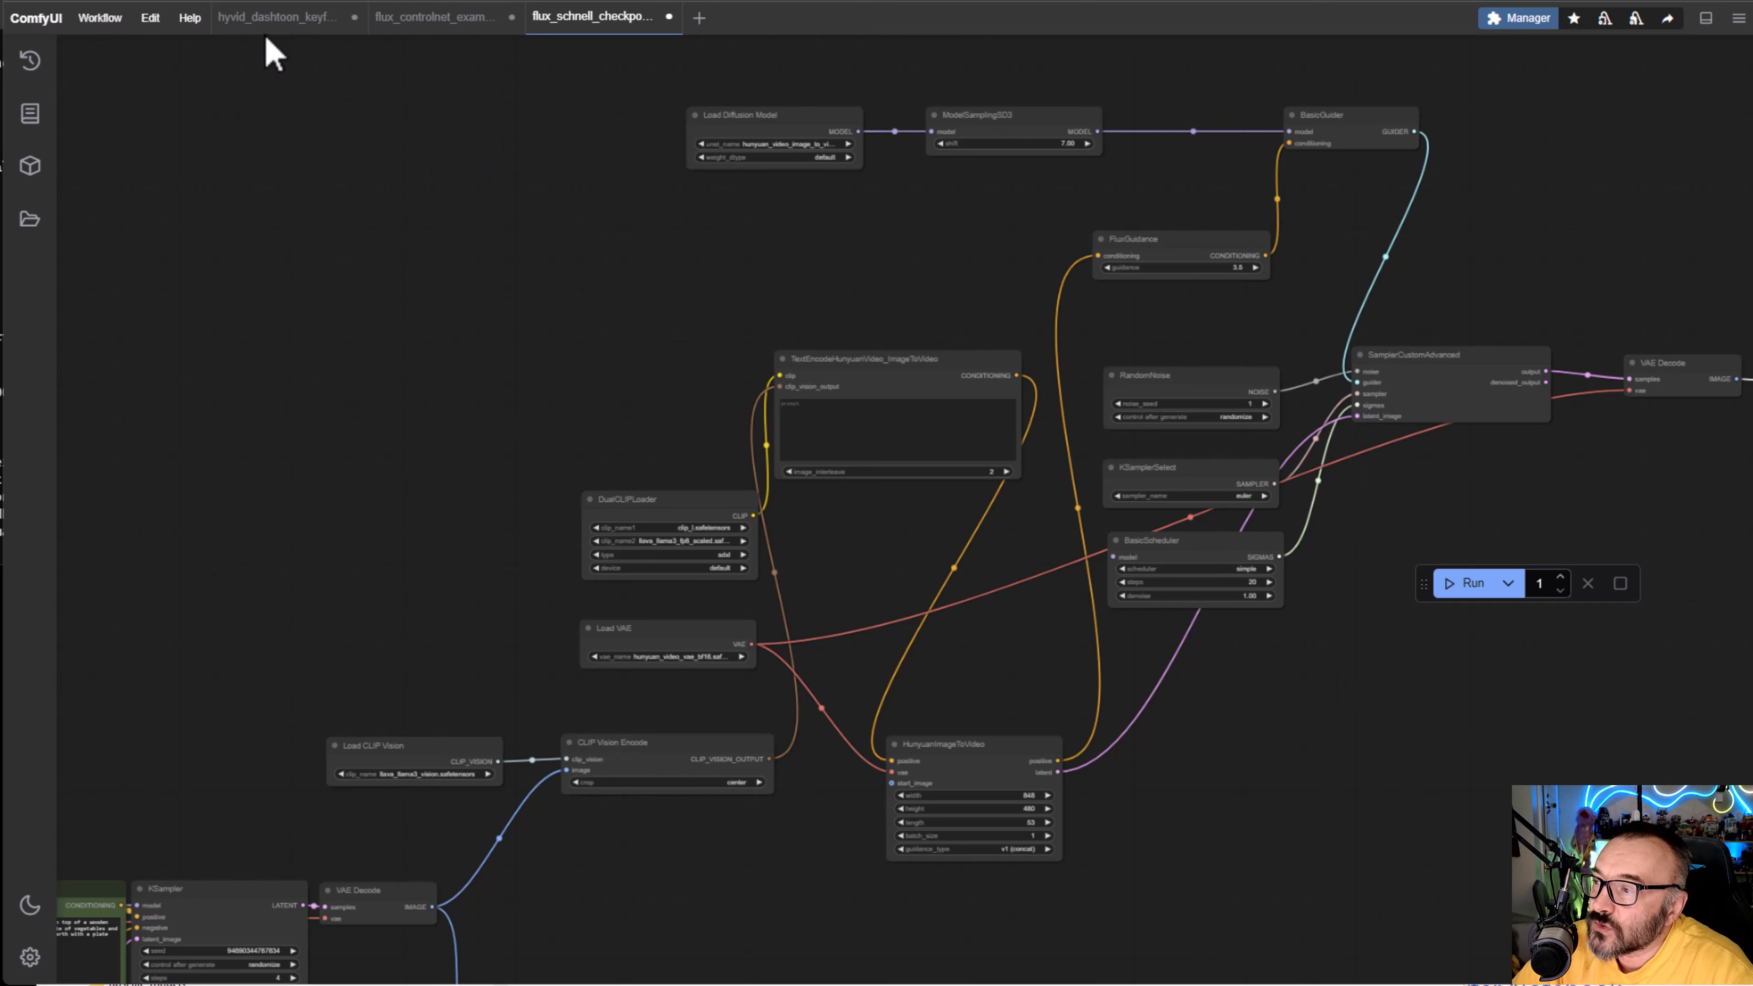
{"action": "left_click", "coordinate": [276, 18]}
{"action": "scroll", "coordinate": [693, 556], "scroll_direction": "down", "scroll_amount": 10}
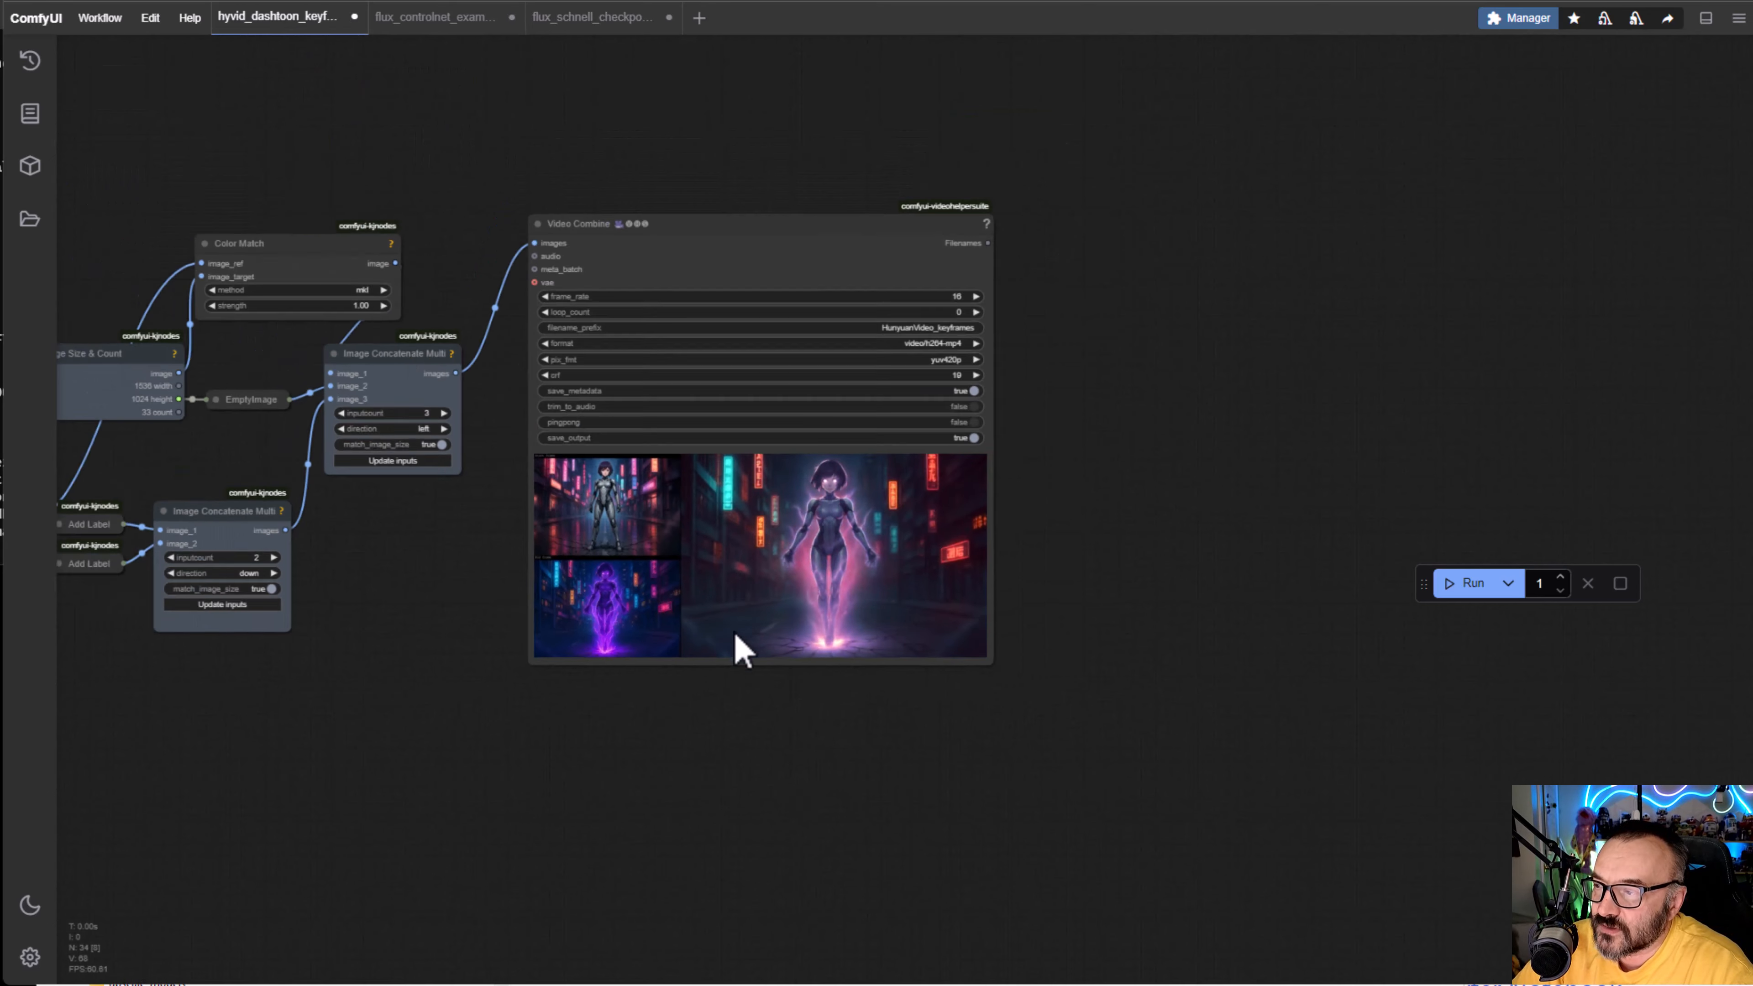
{"action": "left_click_drag", "start_coordinate": [595, 716], "coordinate": [1401, 600]}
{"action": "left_click_drag", "start_coordinate": [449, 610], "coordinate": [1149, 674]}
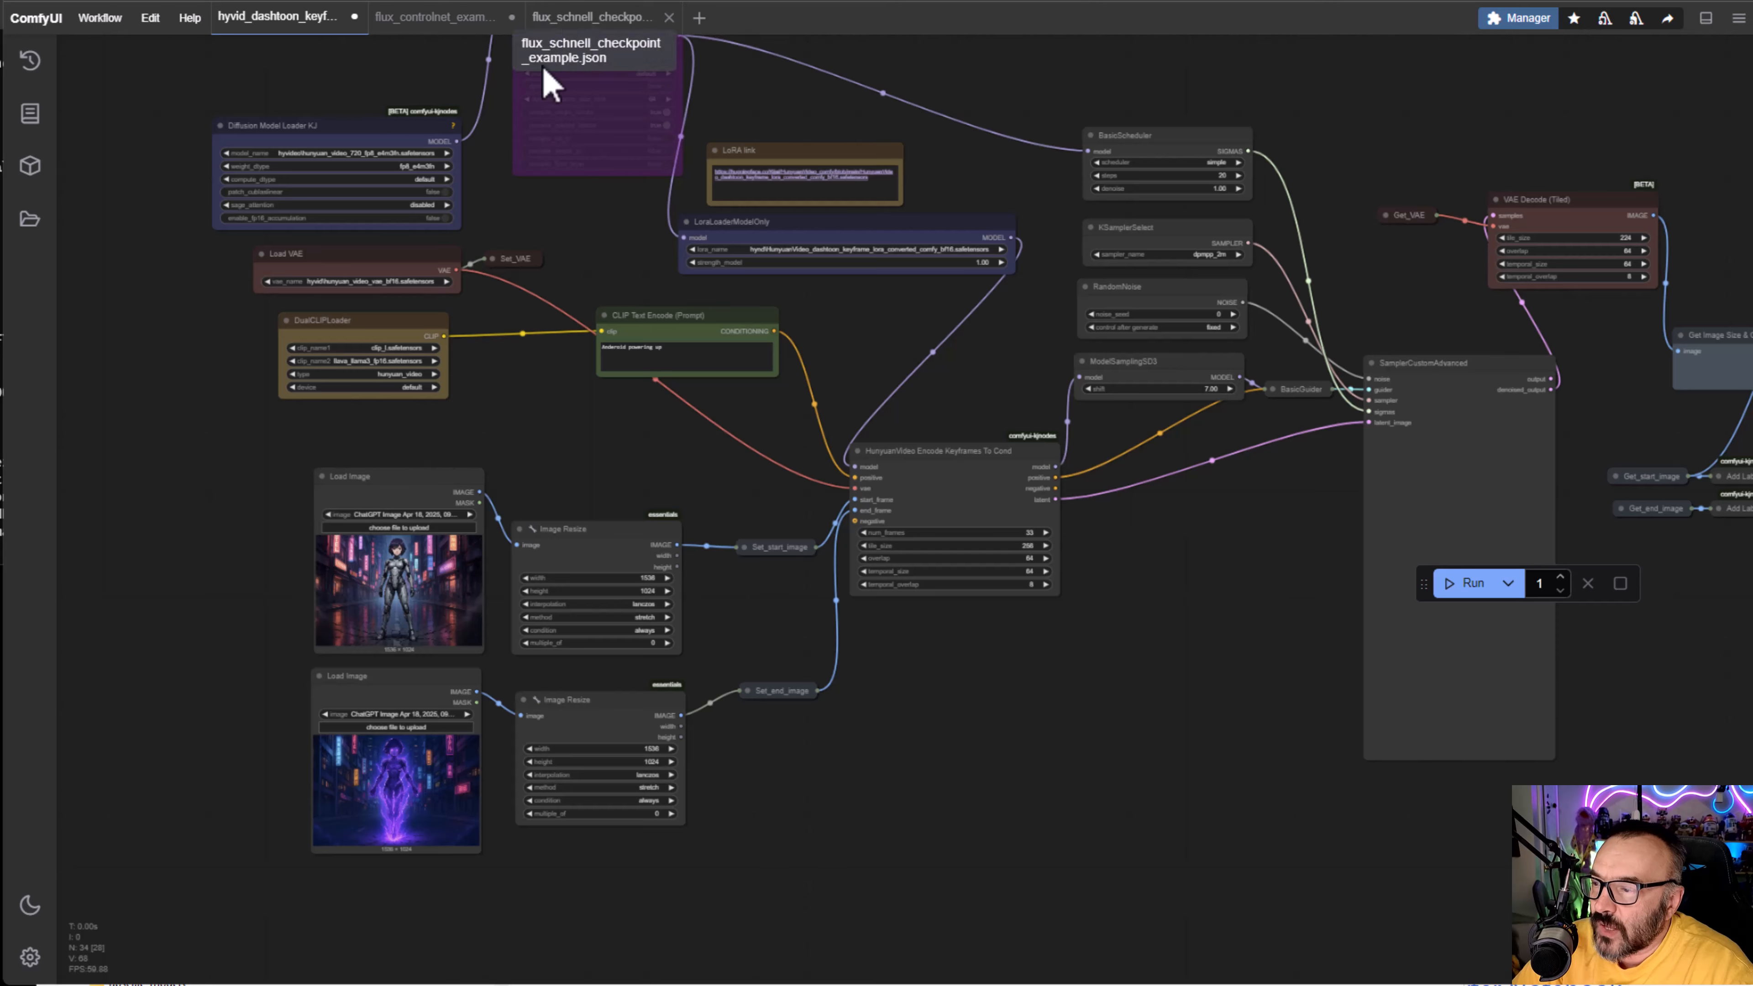
{"action": "left_click", "coordinate": [549, 20]}
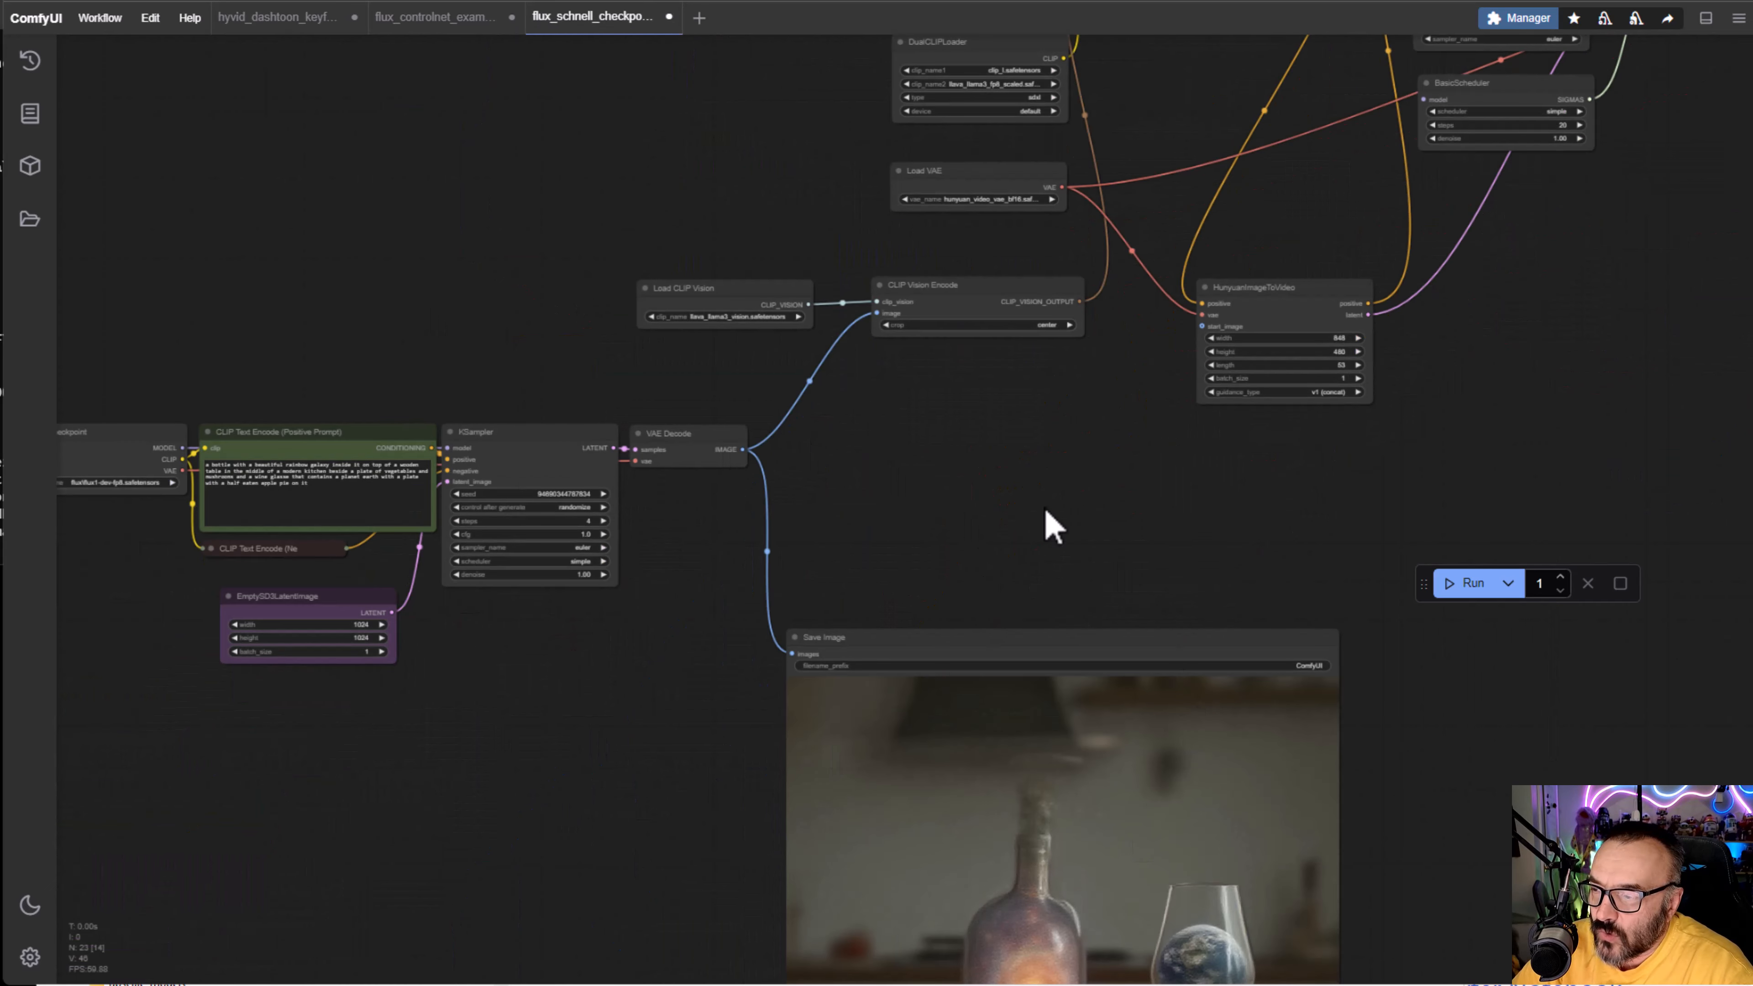
{"action": "left_click", "coordinate": [276, 18]}
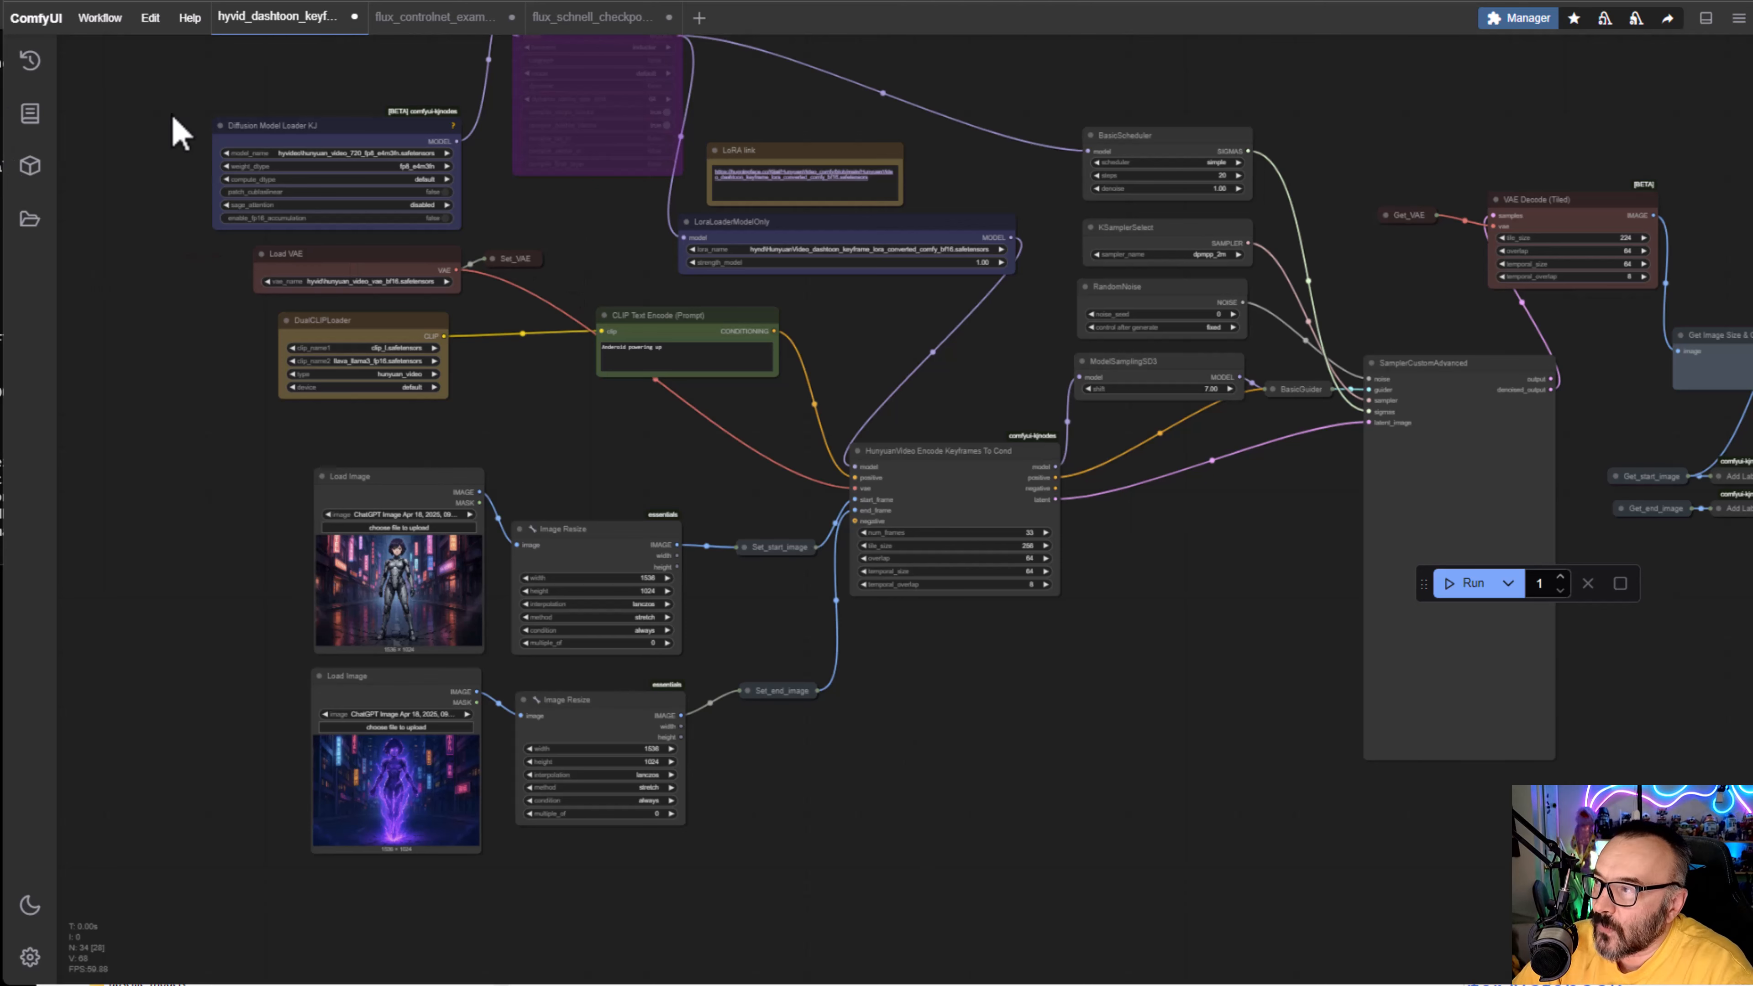
Examine the two Load Image nodes and their Image Resize nodes that supply the start and end frames
{"action": "scroll", "coordinate": [673, 773], "scroll_direction": "up", "scroll_amount": 5}
{"action": "left_click_drag", "start_coordinate": [813, 852], "coordinate": [1167, 724]}
{"action": "scroll", "coordinate": [407, 462], "scroll_direction": "up", "scroll_amount": 5}
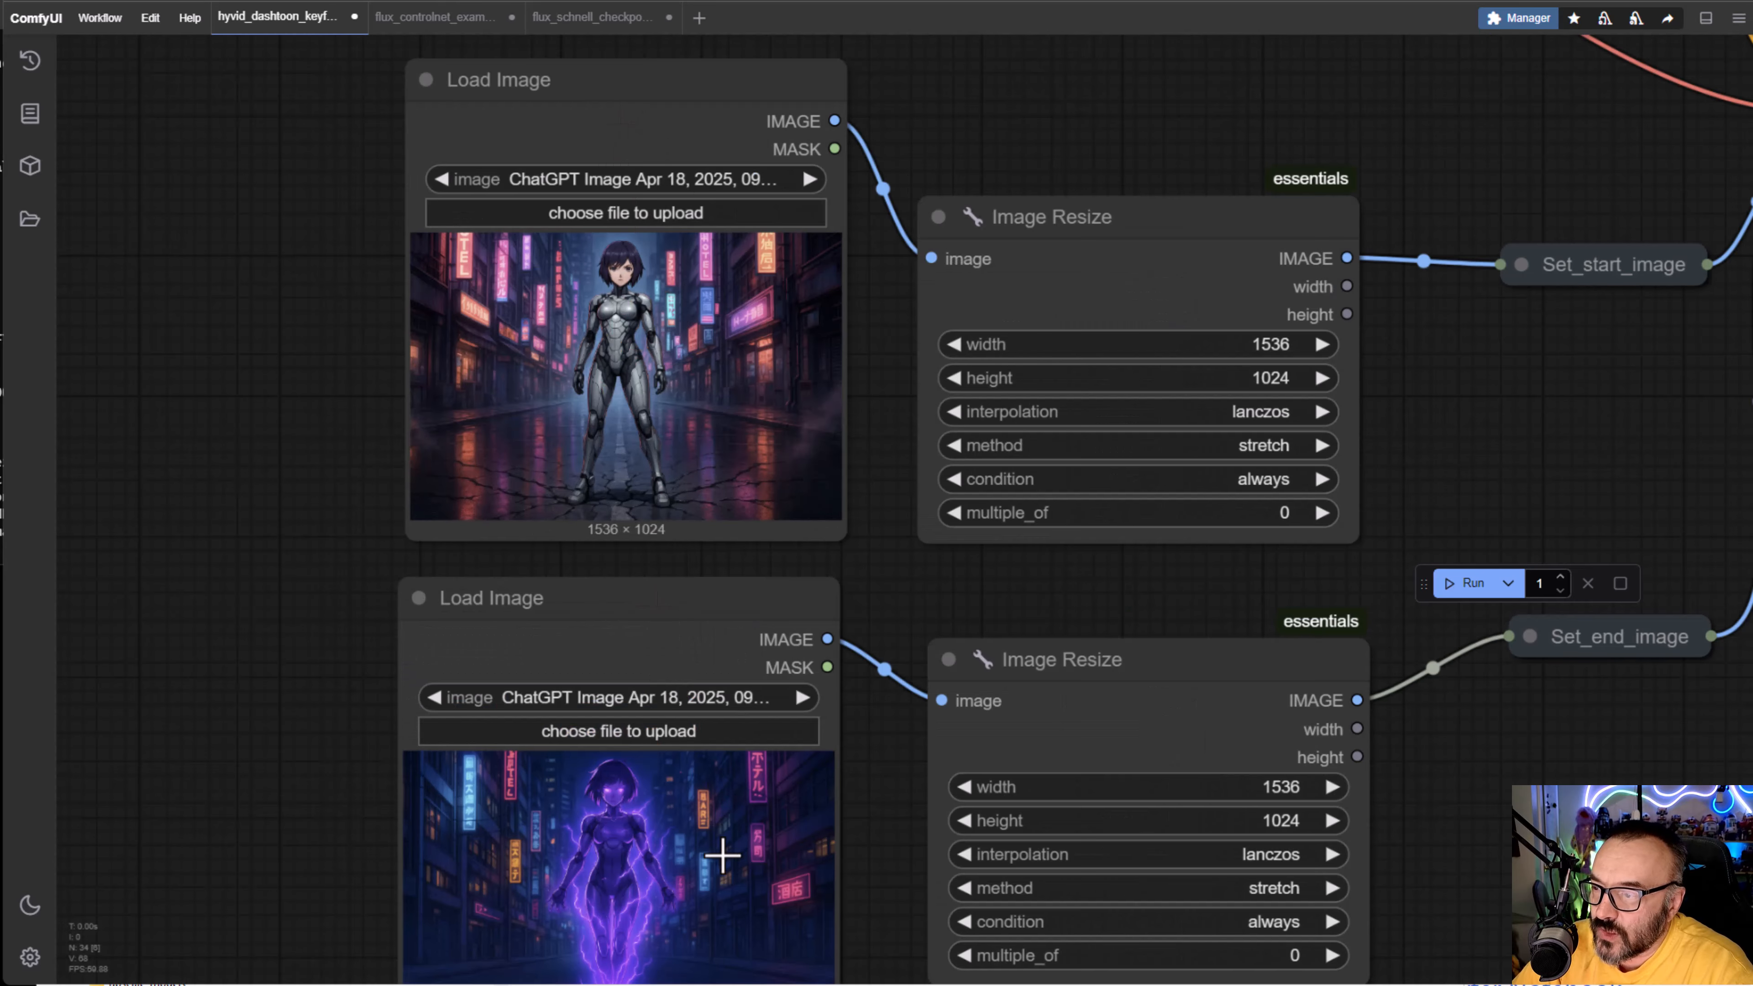
{"action": "left_click_drag", "start_coordinate": [841, 732], "coordinate": [401, 665]}
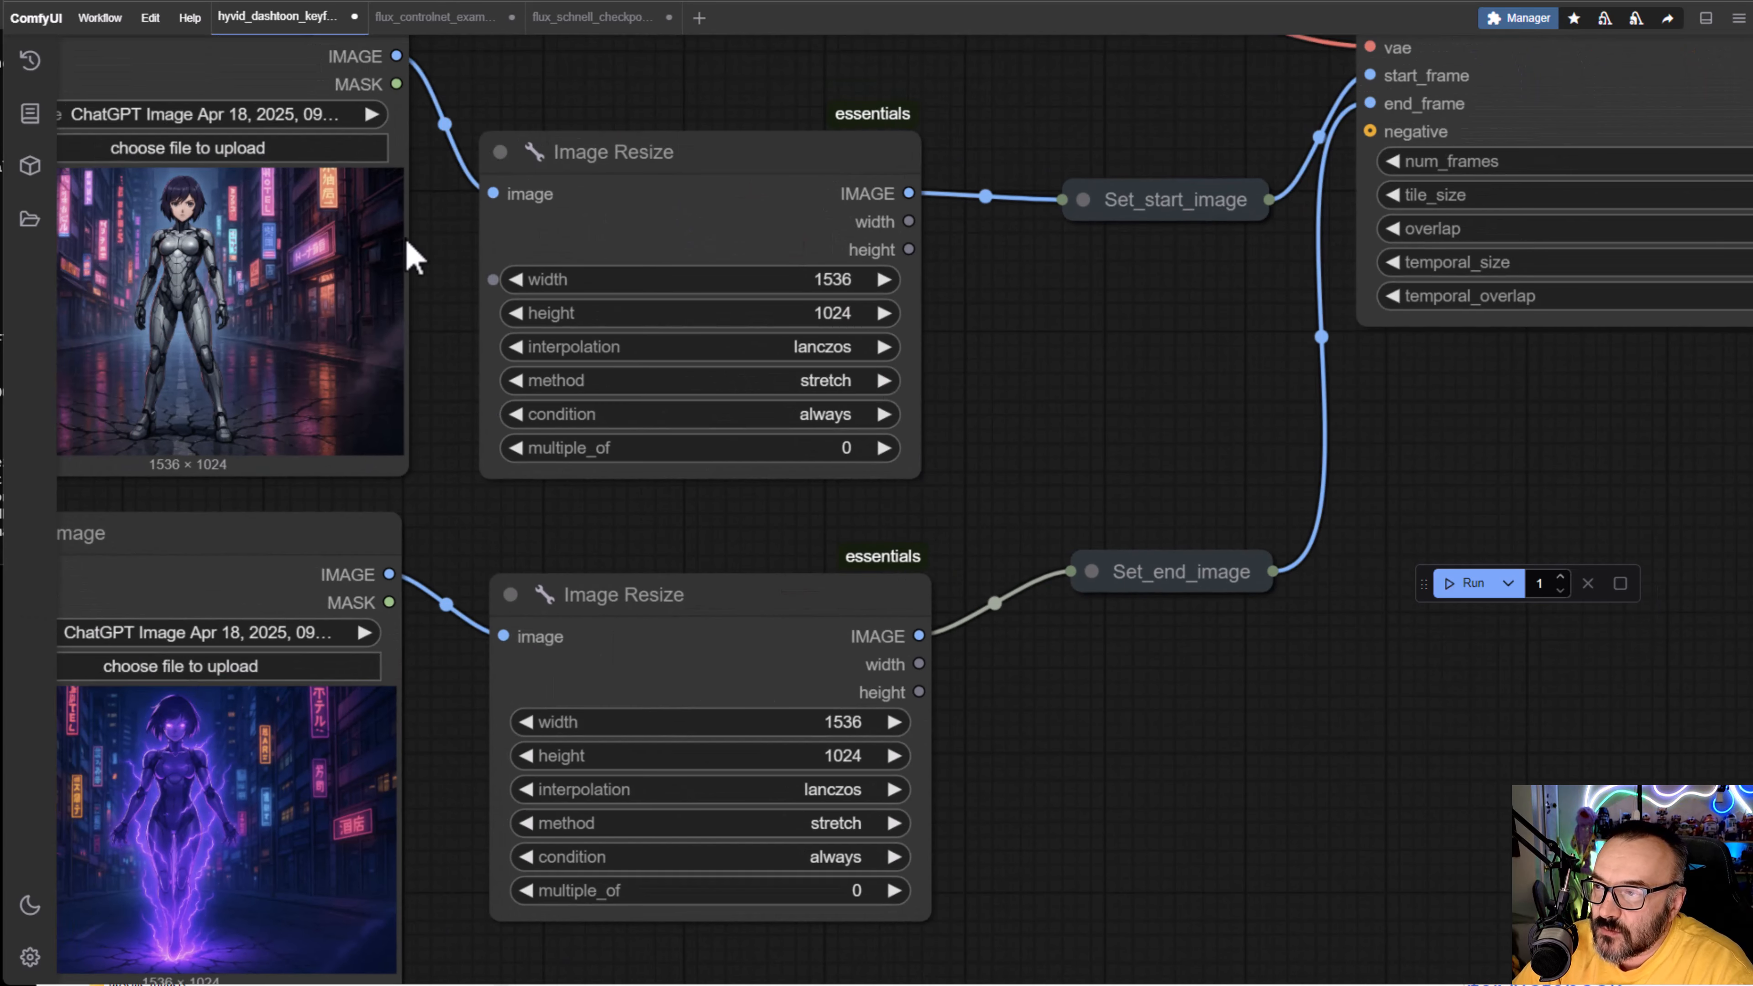
{"action": "left_click_drag", "start_coordinate": [617, 515], "coordinate": [1057, 419]}
{"action": "scroll", "coordinate": [628, 387], "scroll_direction": "up", "scroll_amount": 7}
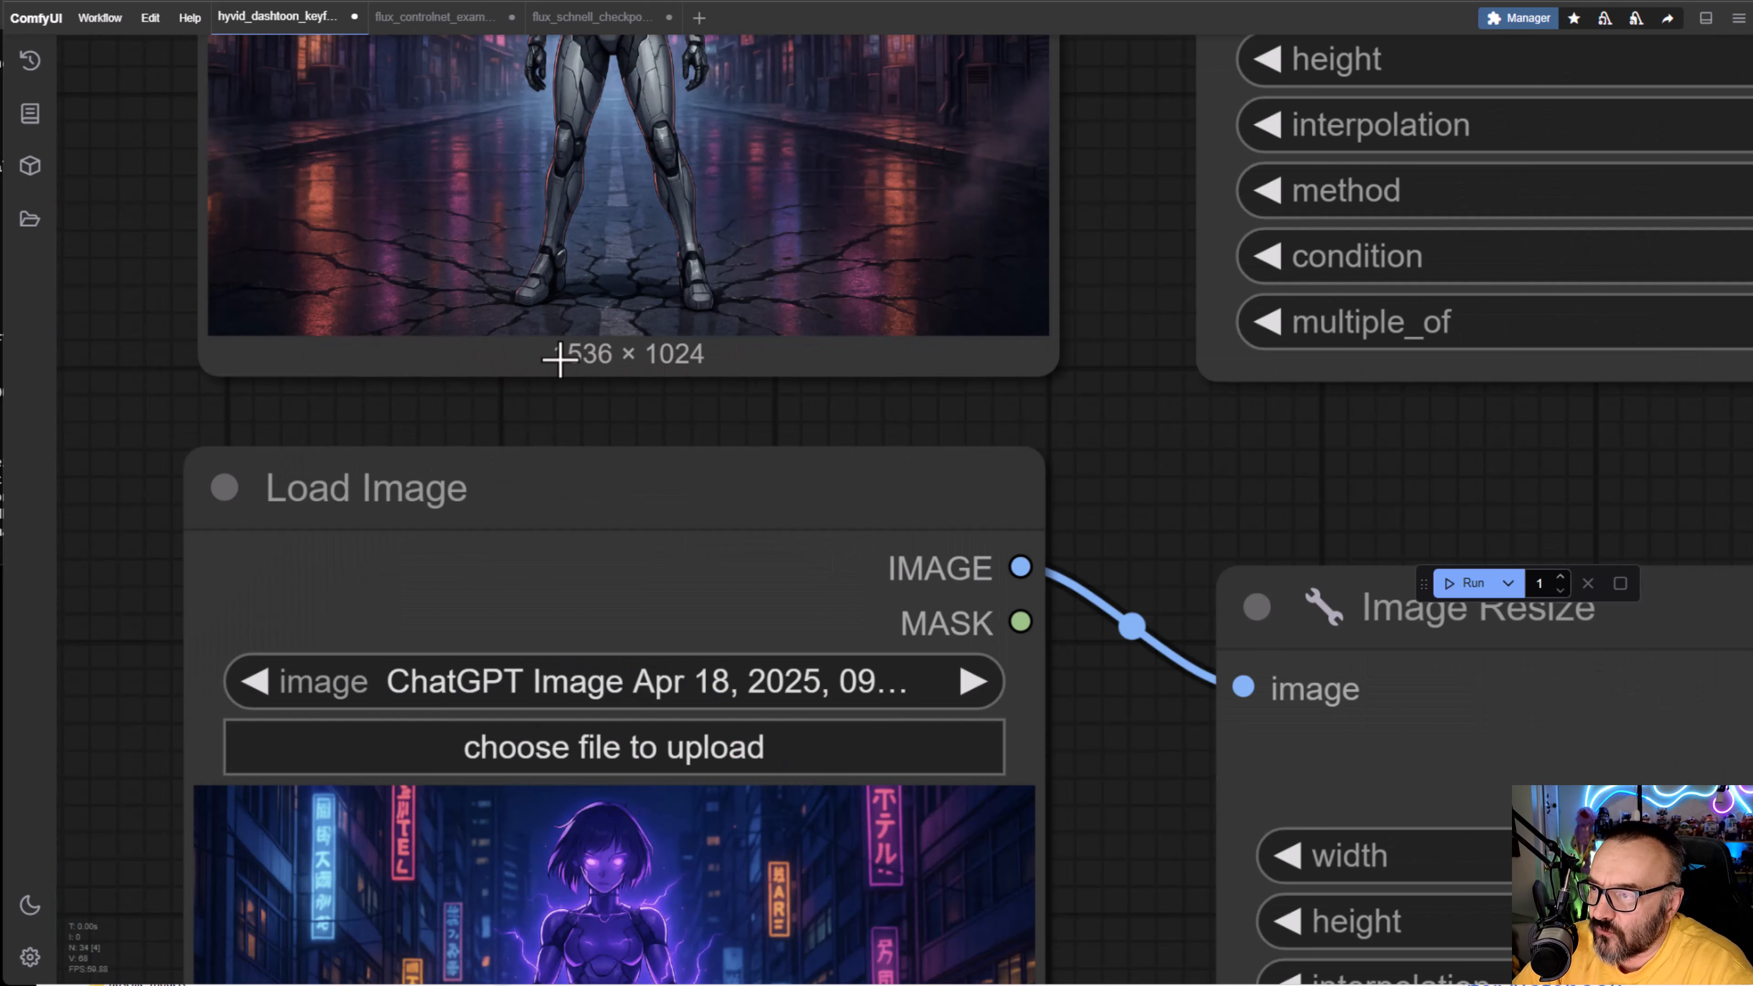
{"action": "scroll", "coordinate": [1049, 439], "scroll_direction": "down", "scroll_amount": 7}
{"action": "left_click_drag", "start_coordinate": [1049, 439], "coordinate": [838, 687]}
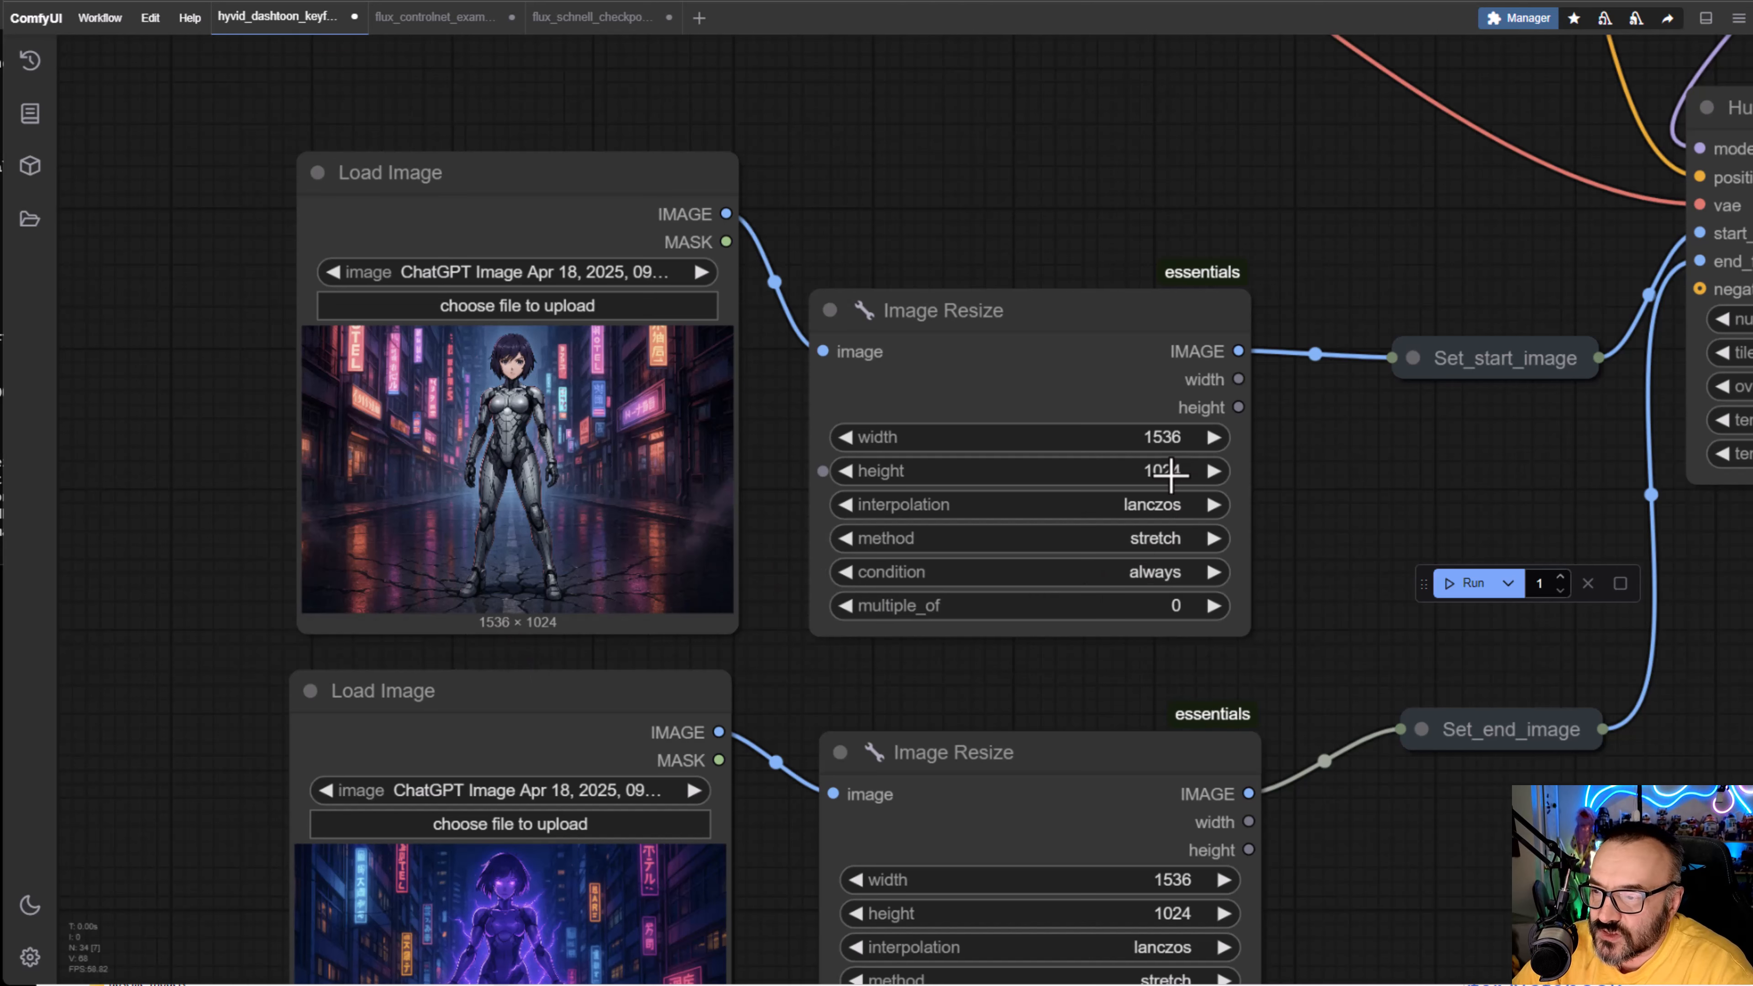
{"action": "left_click_drag", "start_coordinate": [1343, 636], "coordinate": [1234, 462]}
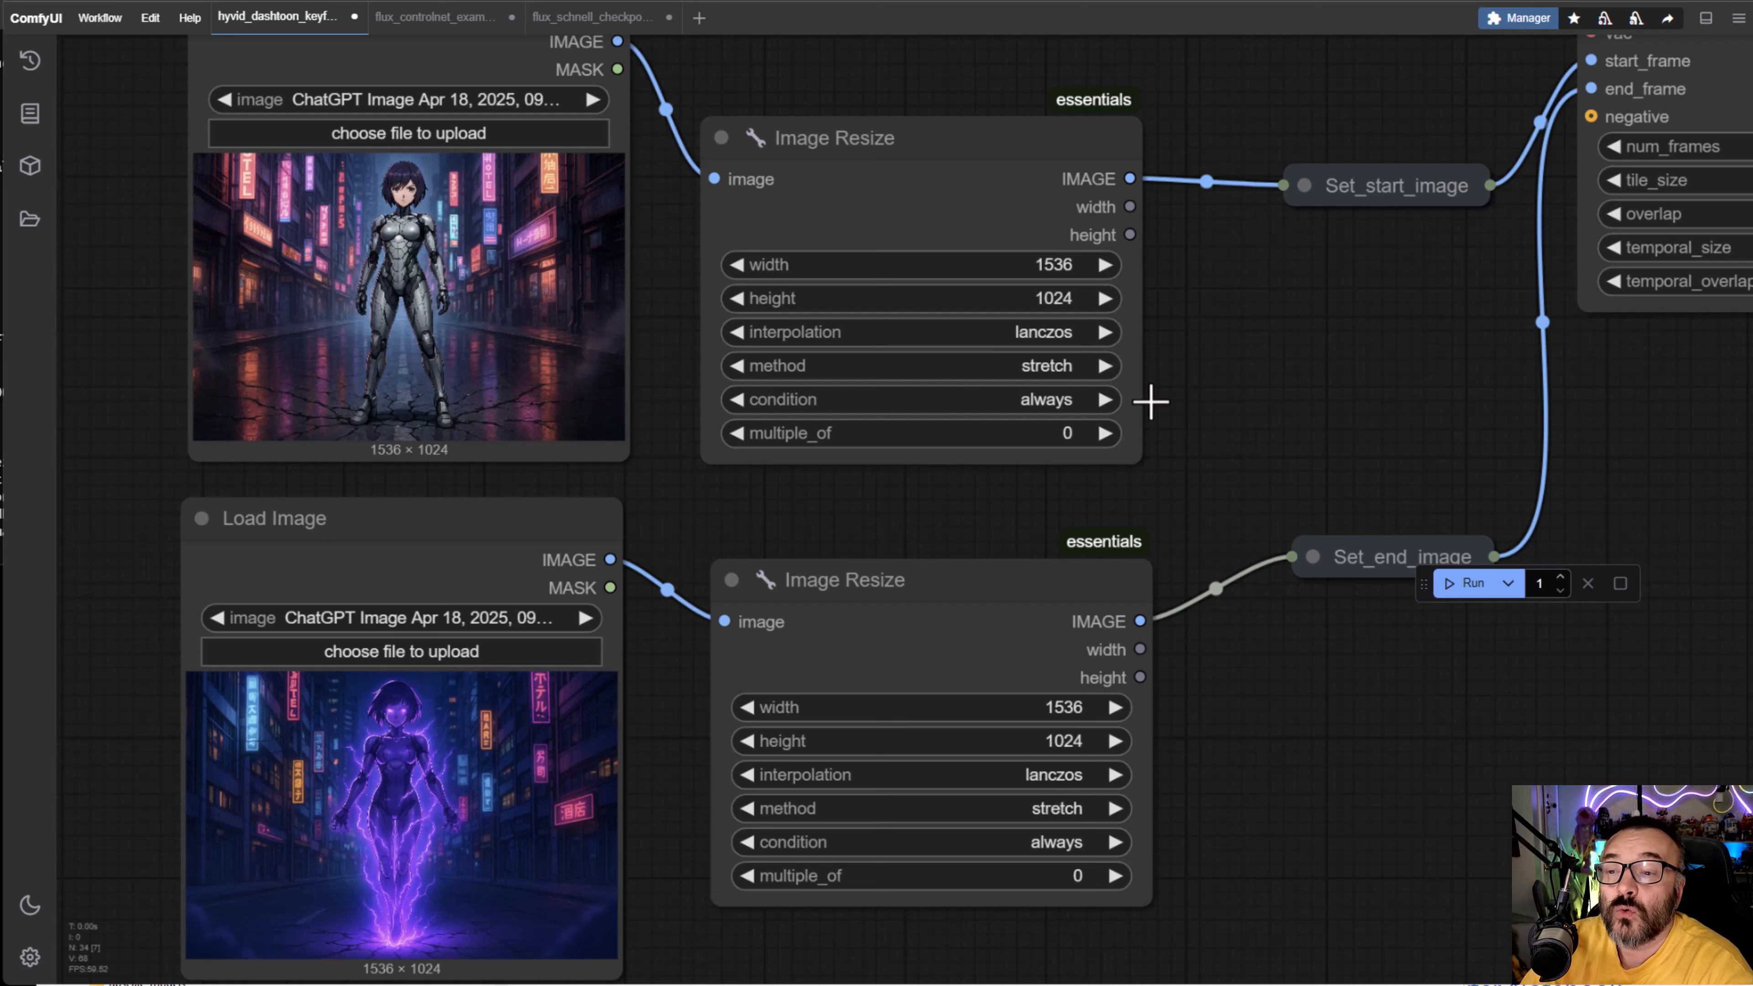
{"action": "scroll", "coordinate": [1310, 422], "scroll_direction": "down", "scroll_amount": 2}
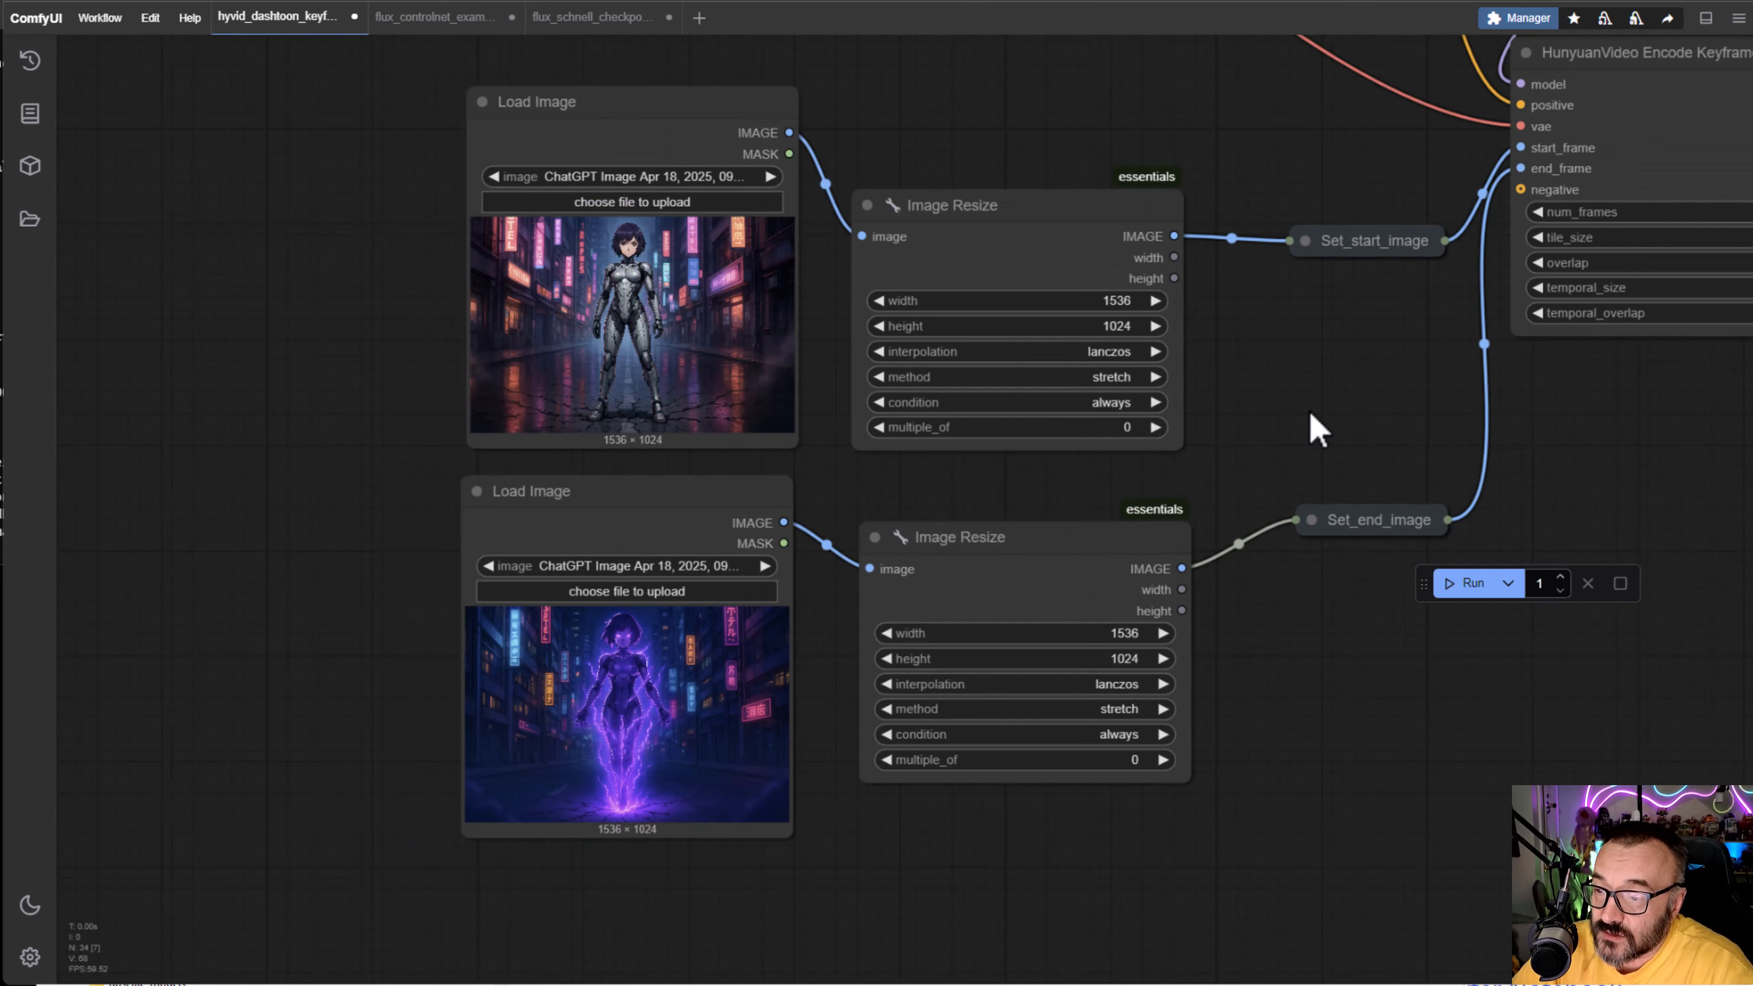
Check the dashtoon keyframe LoRA files in the HunyuanVideo_comfy repository on Hugging Face in the browser
{"action": "left_click_drag", "start_coordinate": [1251, 516], "coordinate": [1333, 885]}
{"action": "left_click_drag", "start_coordinate": [1008, 490], "coordinate": [1050, 758]}
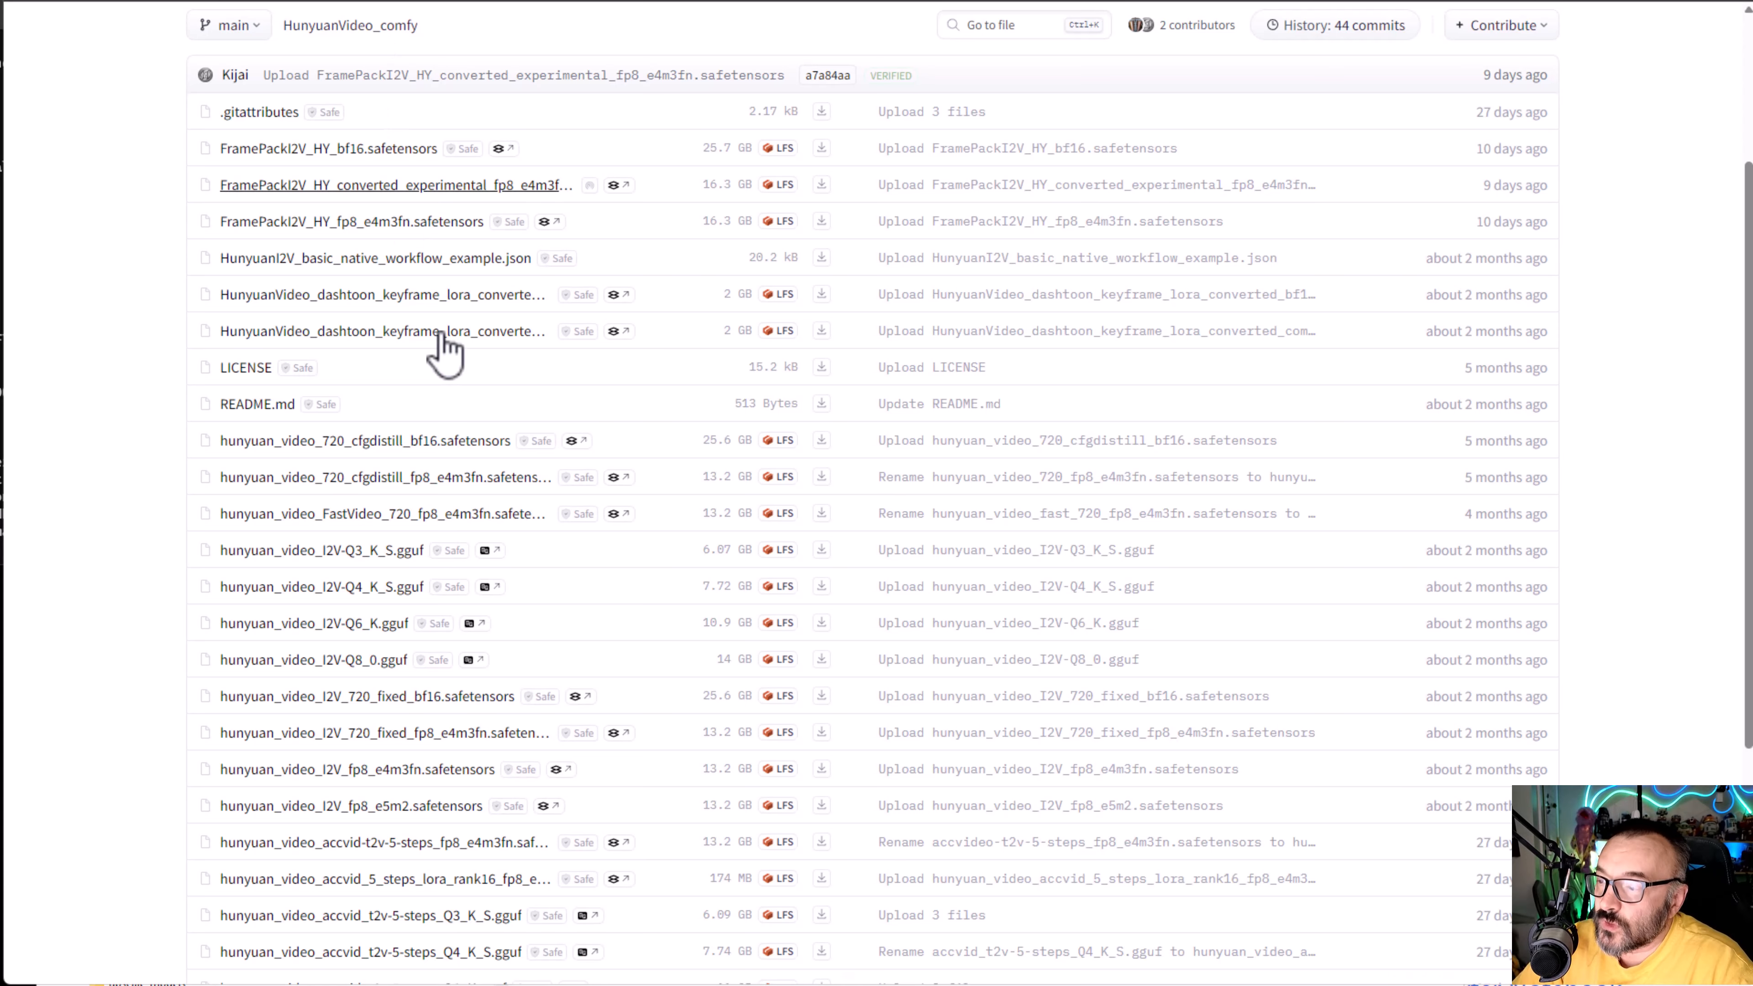
{"action": "scroll", "coordinate": [449, 553], "scroll_direction": "down", "scroll_amount": 5}
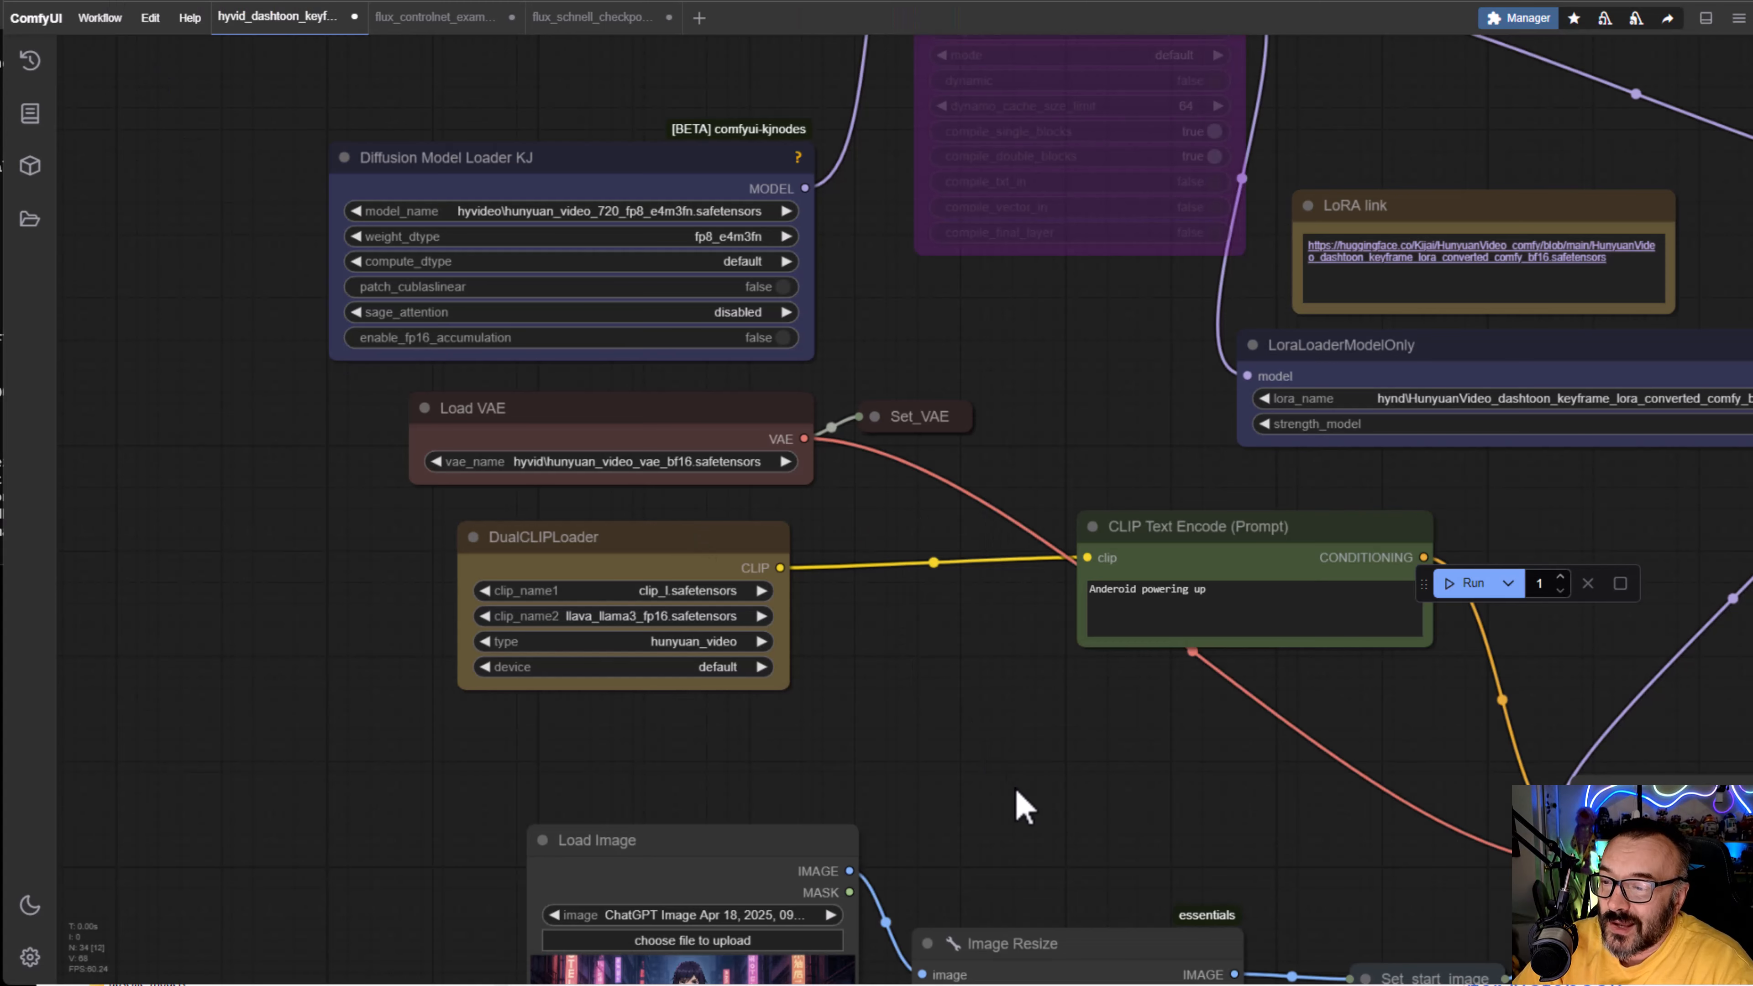
Examine how the start and end images feed the HunyuanVideo Encode Keyframes To Cond node, and inspect its settings
{"action": "scroll", "coordinate": [1017, 802], "scroll_direction": "down", "scroll_amount": 2}
{"action": "left_click_drag", "start_coordinate": [1048, 801], "coordinate": [615, 145]}
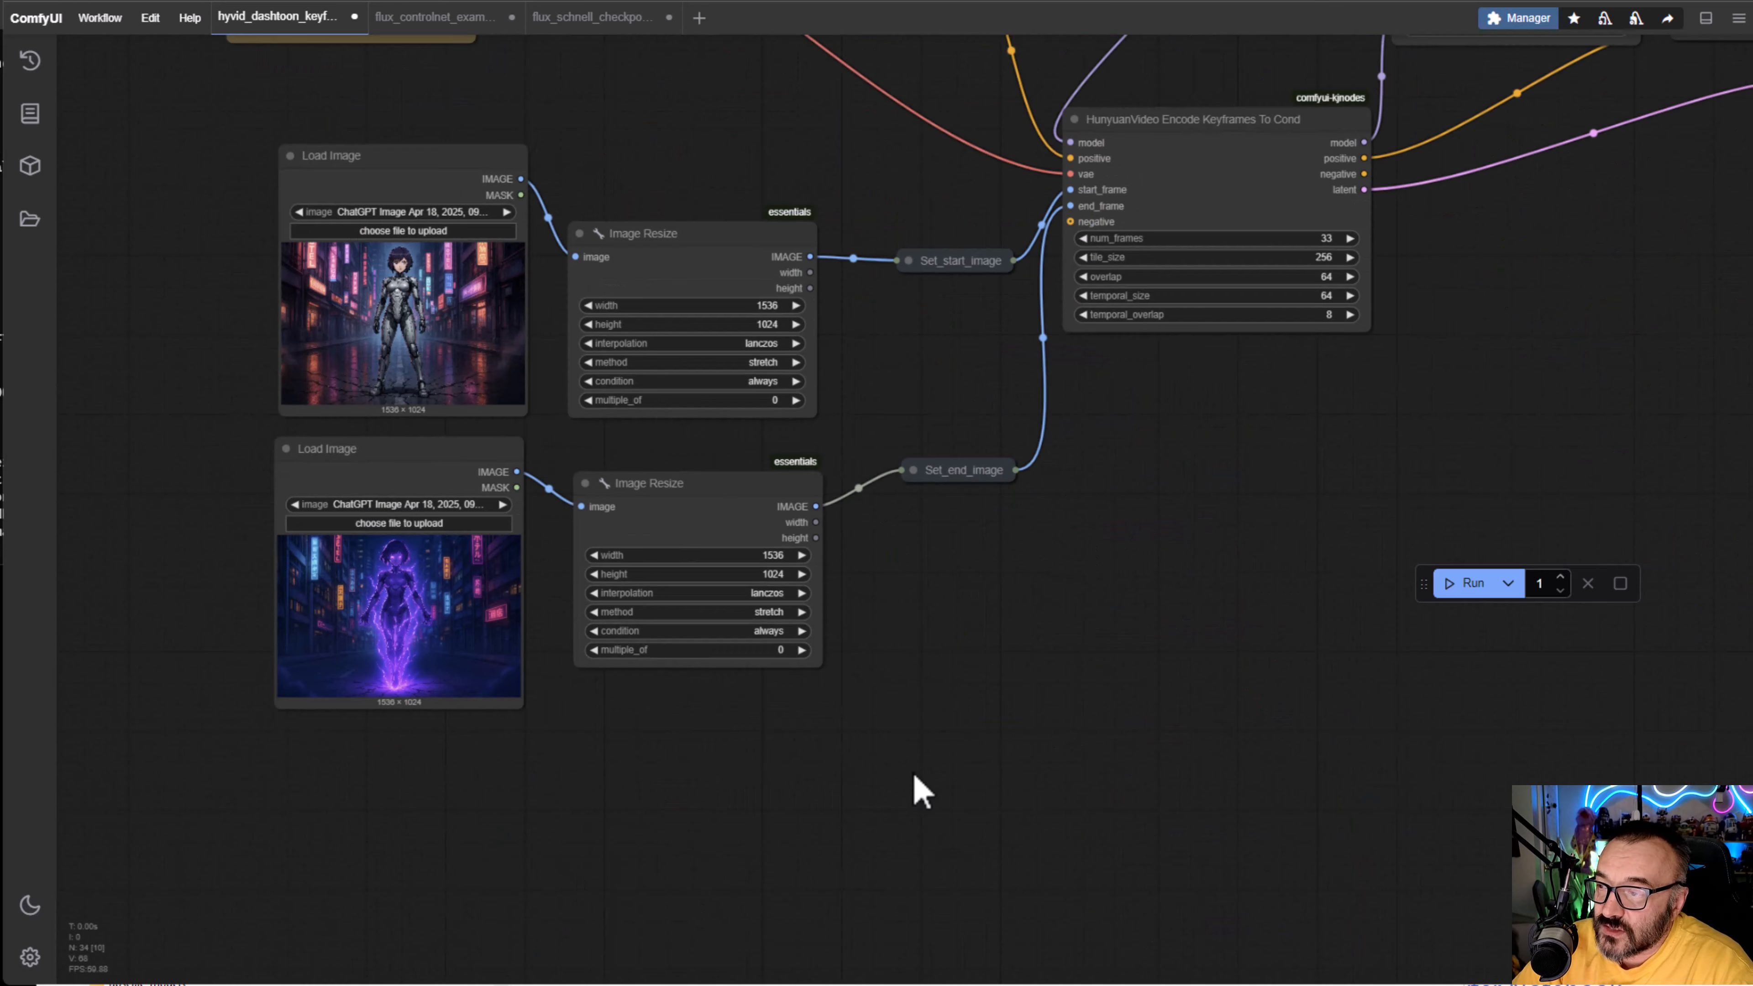
{"action": "left_click_drag", "start_coordinate": [839, 166], "coordinate": [554, 618]}
{"action": "scroll", "coordinate": [953, 718], "scroll_direction": "up", "scroll_amount": 6}
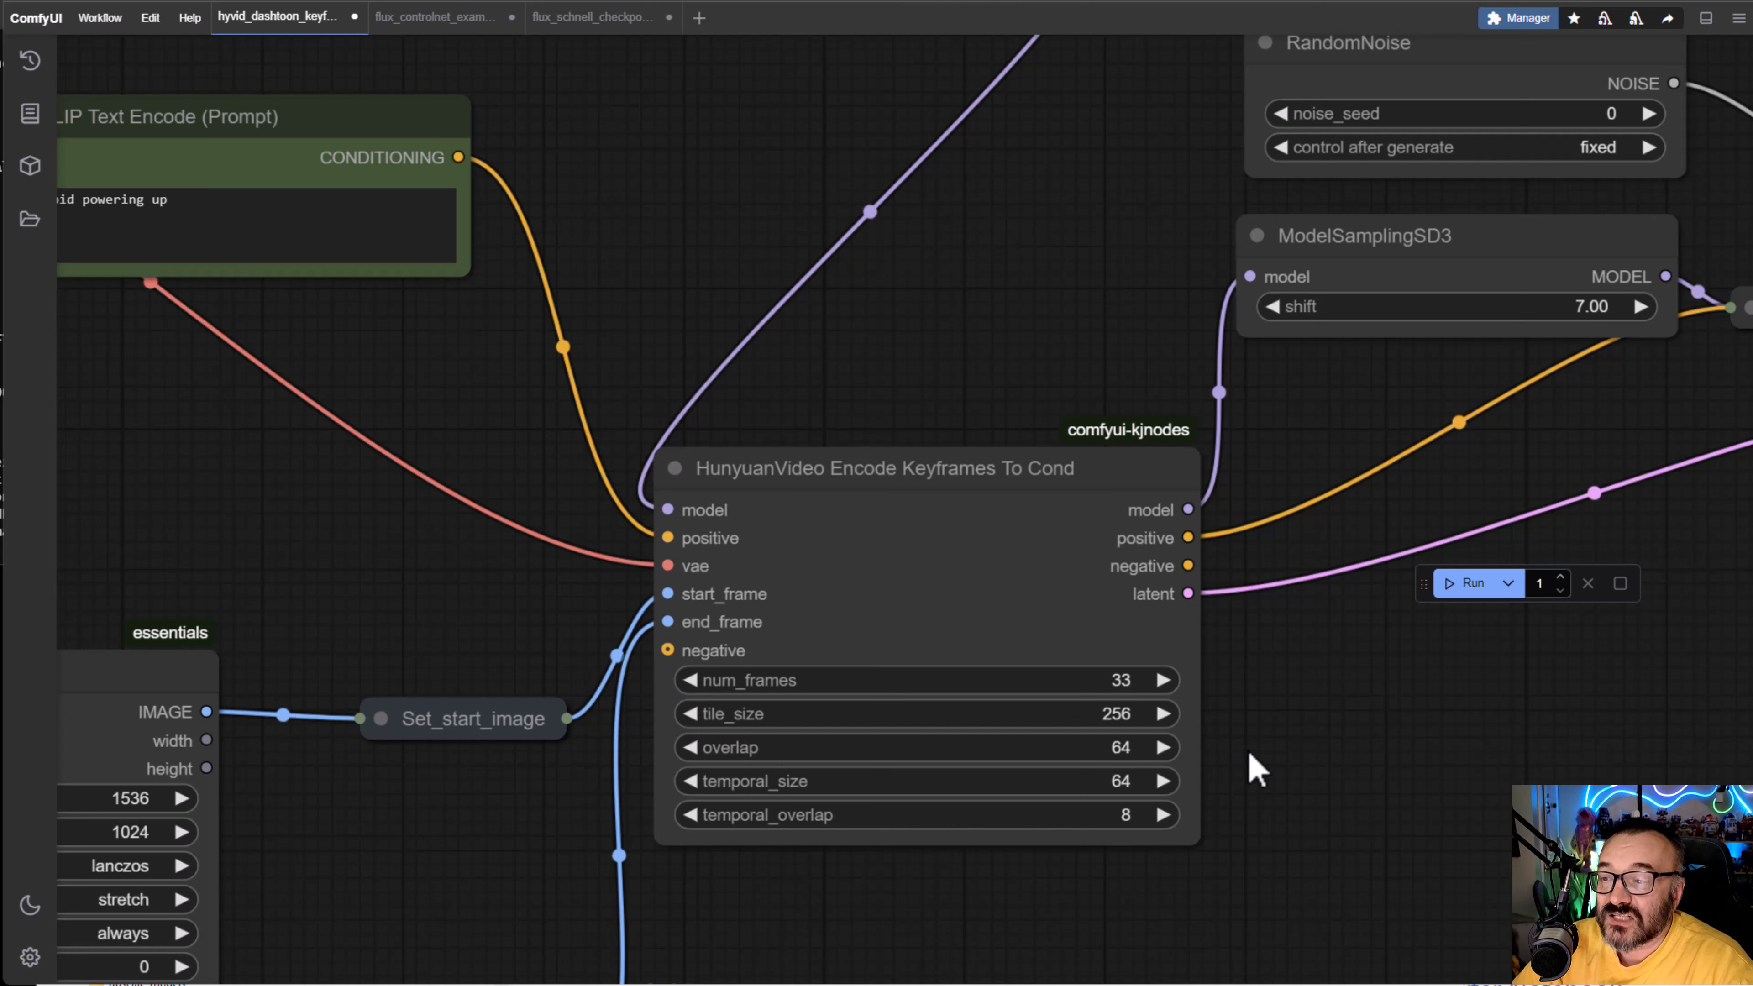
Compare the keyframe encoding node with the HunyuanImageToVideo and sampler nodes in the flux_schnell workflow, and return to the keyframe workflow
{"action": "left_click", "coordinate": [598, 16]}
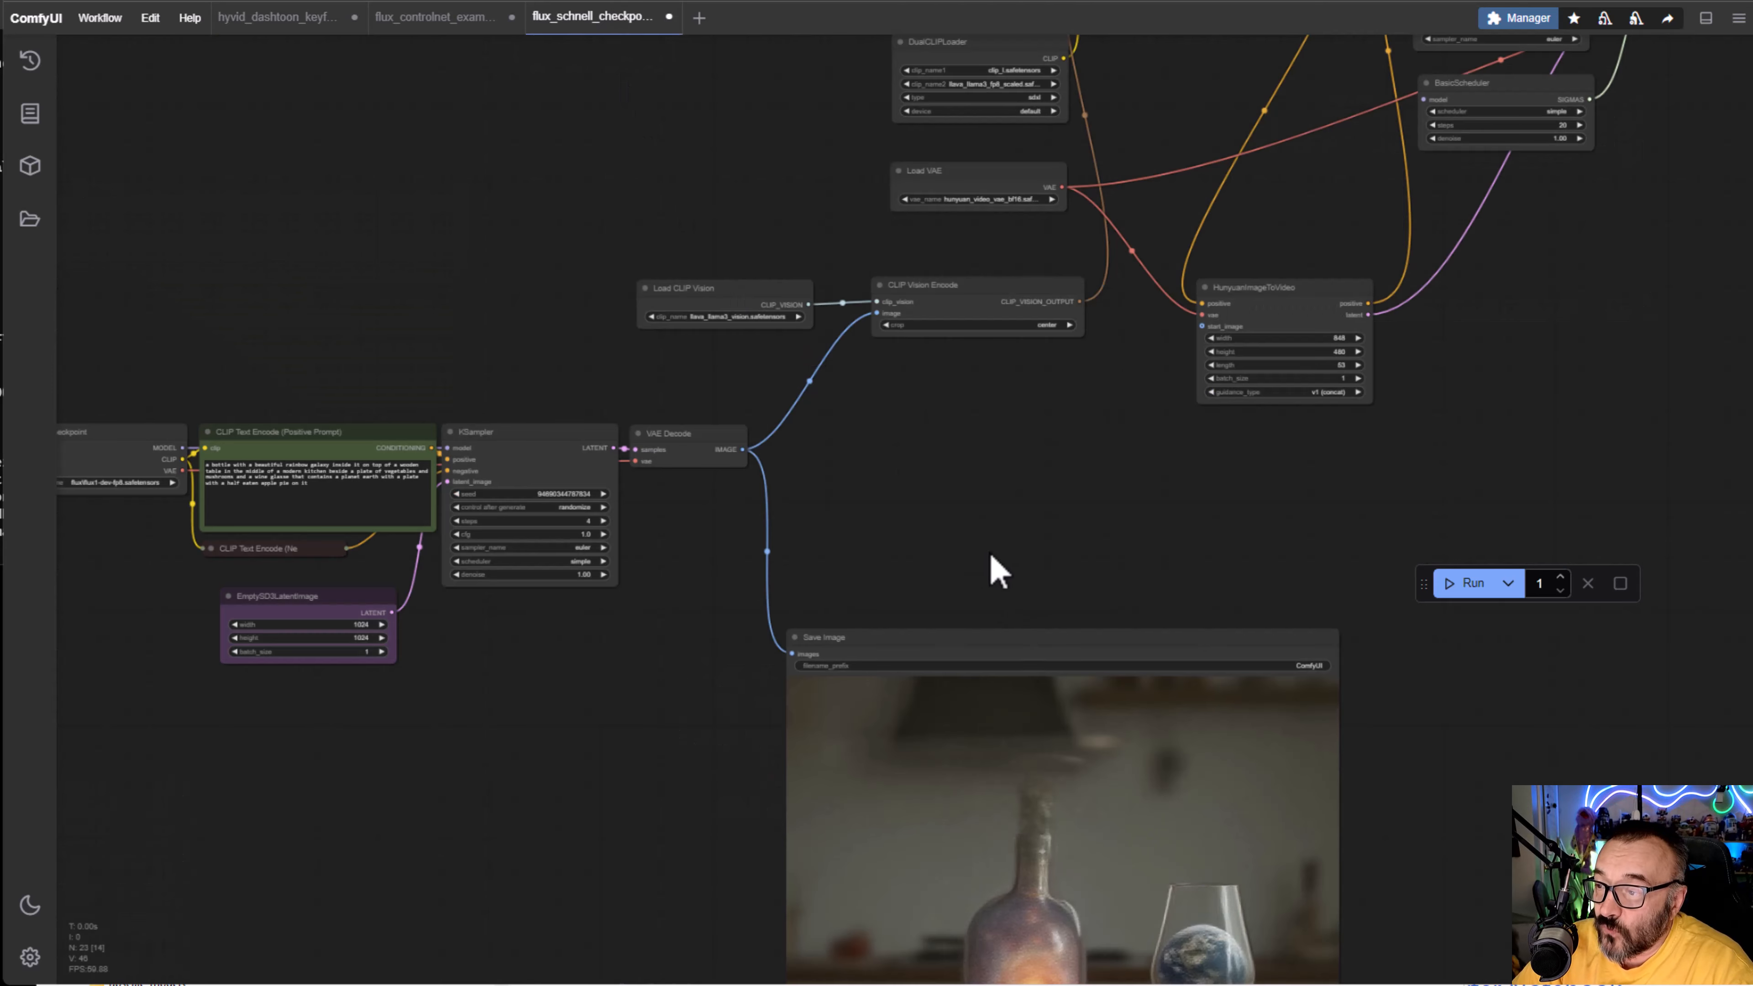
{"action": "left_click_drag", "start_coordinate": [994, 566], "coordinate": [314, 744]}
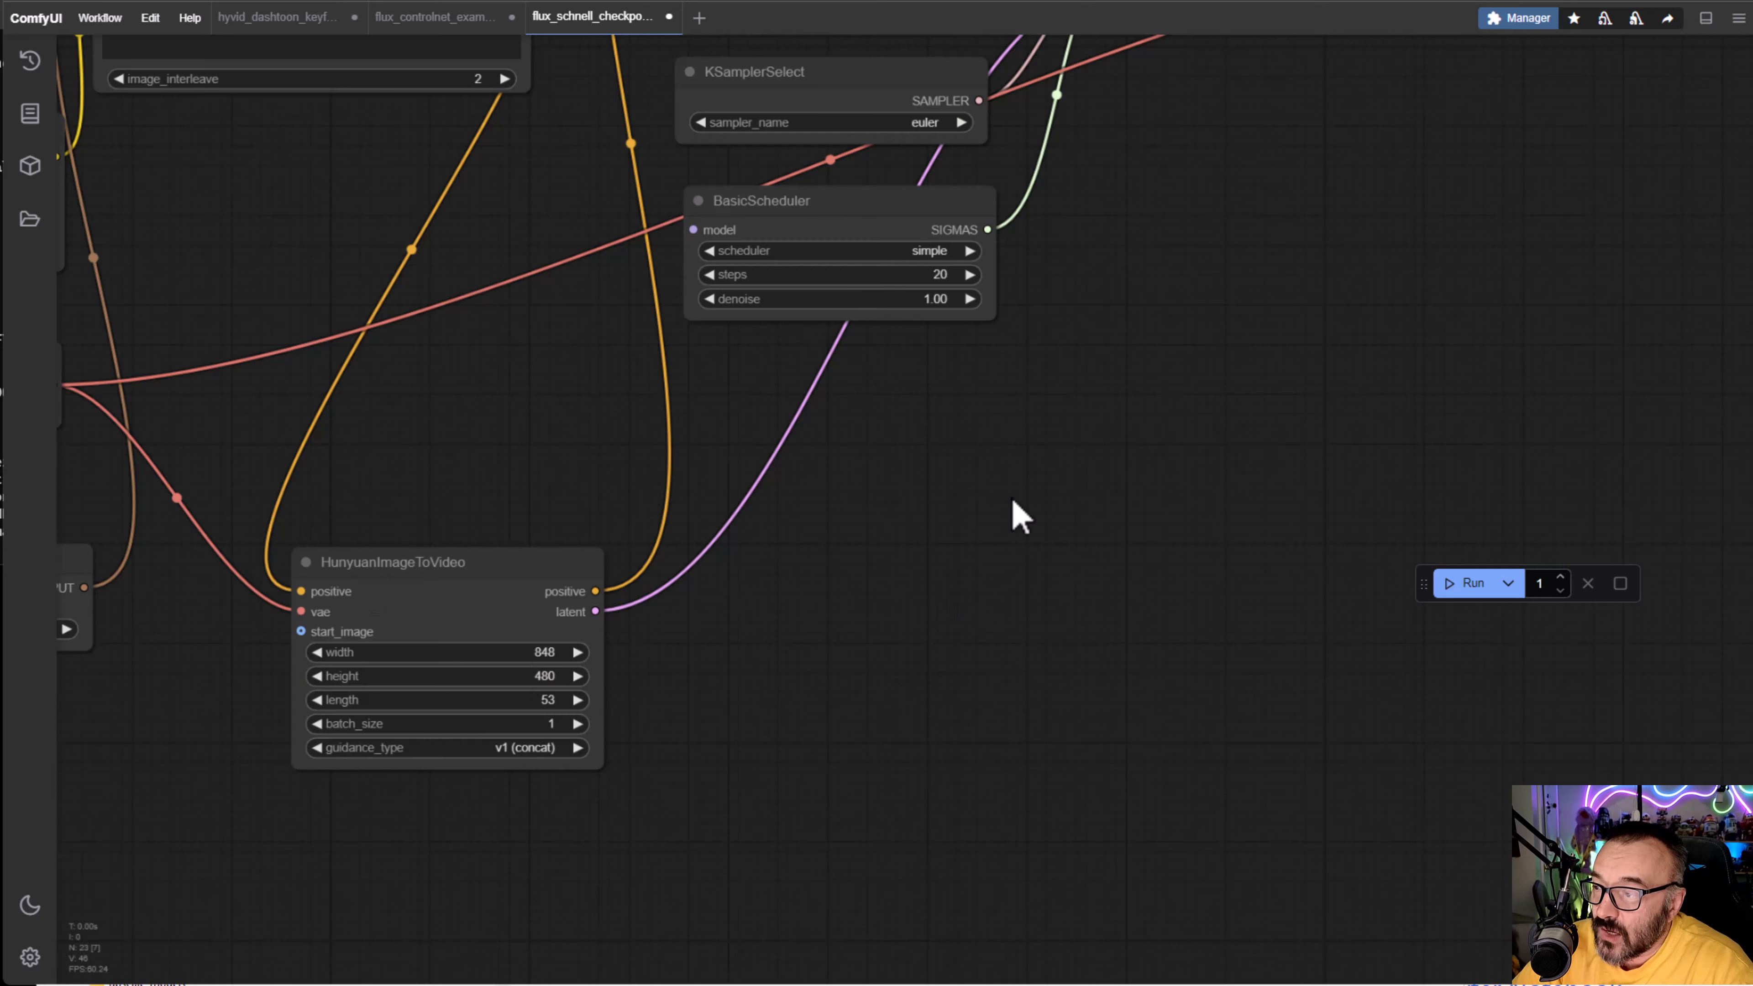
{"action": "left_click_drag", "start_coordinate": [1009, 509], "coordinate": [665, 893]}
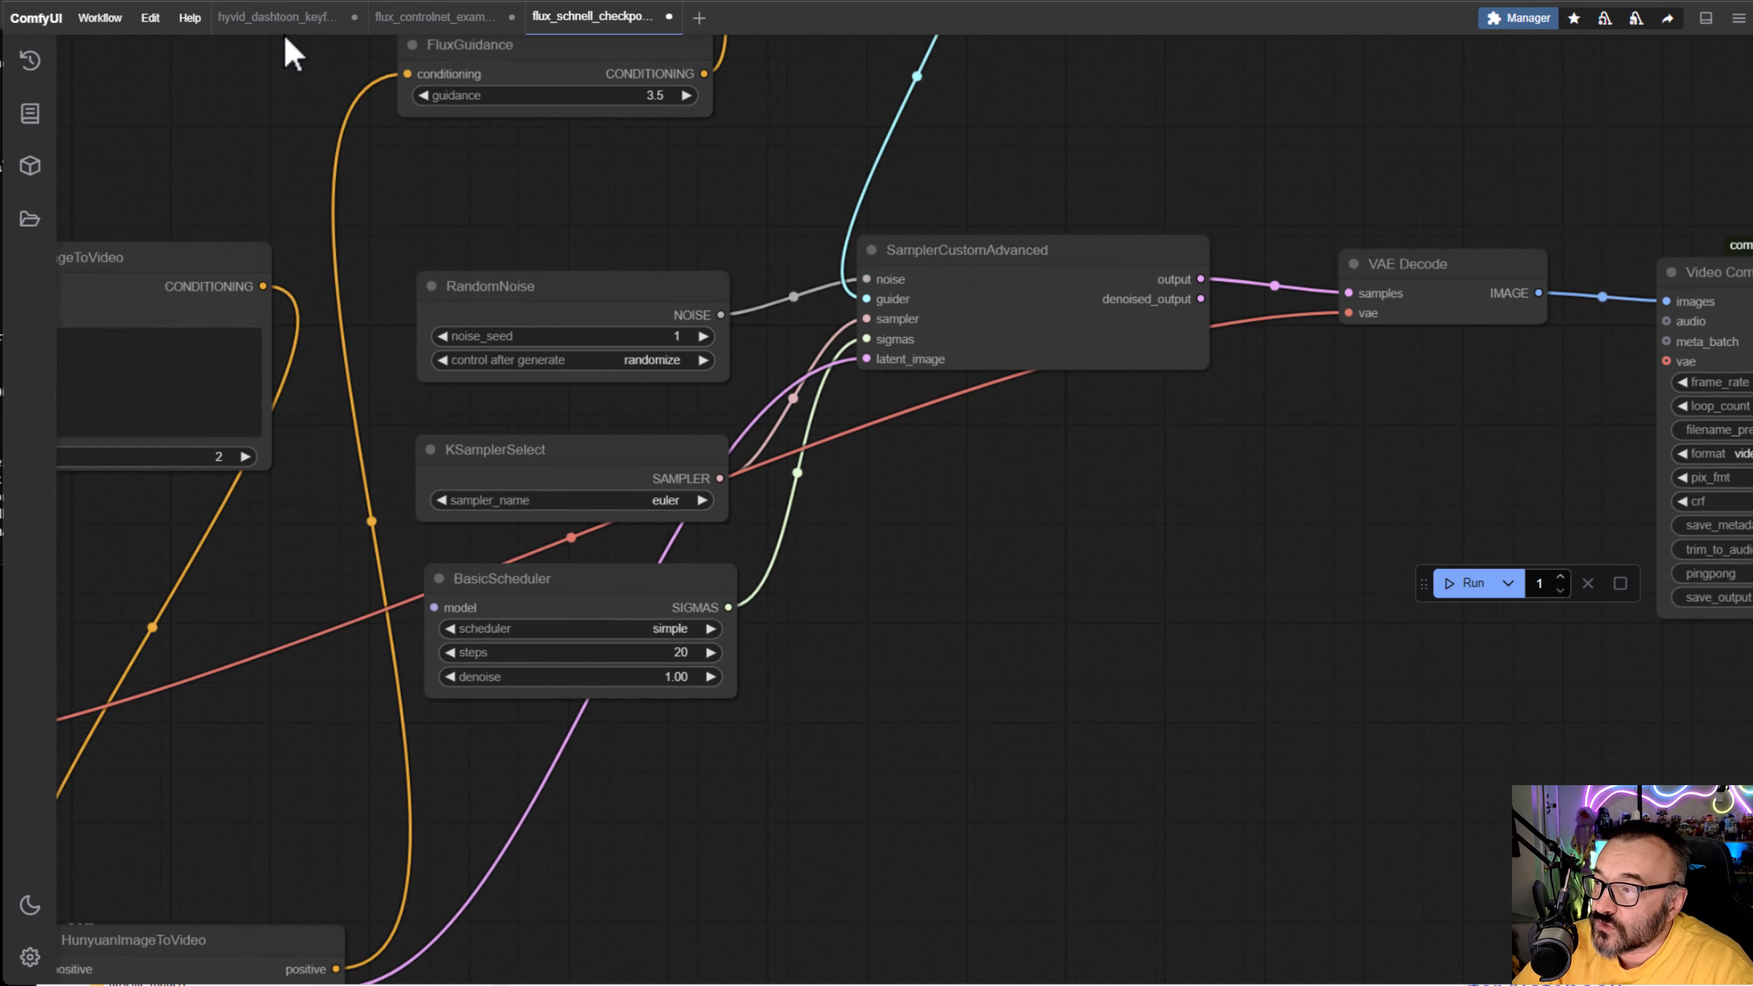
{"action": "left_click", "coordinate": [280, 17]}
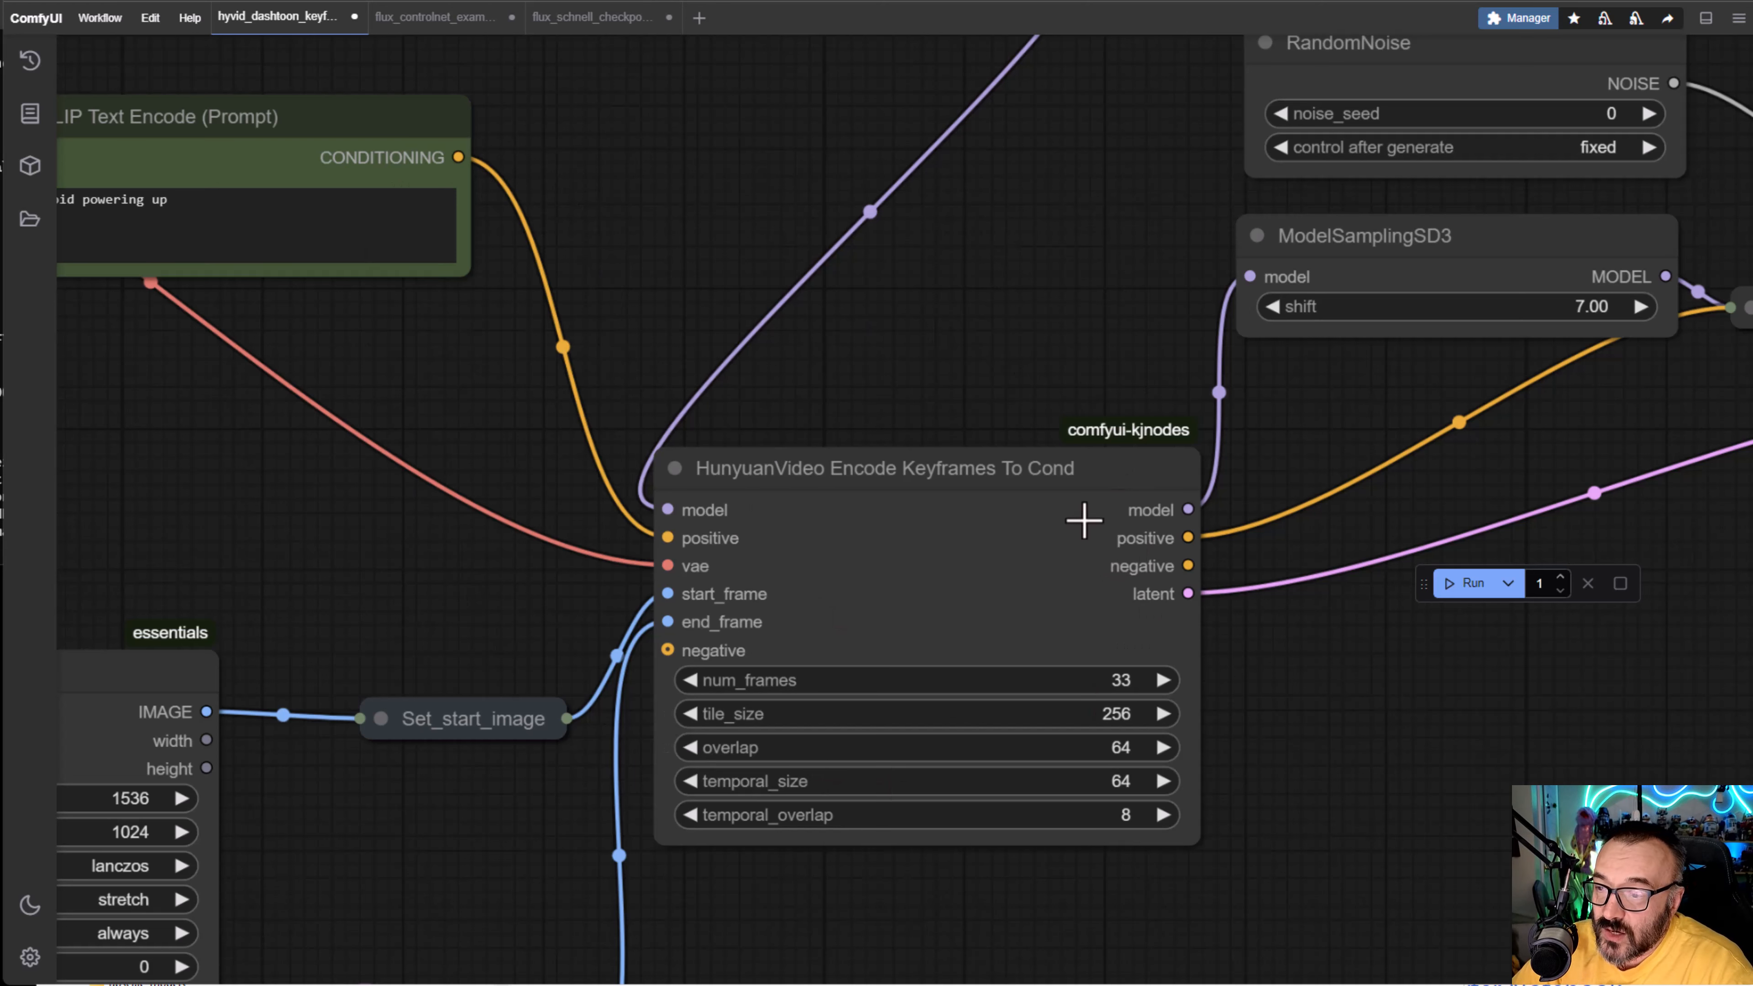
Trace the keyframe node's connections to the sampler, LoRA, VAE and prompt nodes, and inspect the DualCLIPLoader settings
{"action": "left_click_drag", "start_coordinate": [1276, 705], "coordinate": [952, 638]}
{"action": "scroll", "coordinate": [954, 639], "scroll_direction": "down", "scroll_amount": 4}
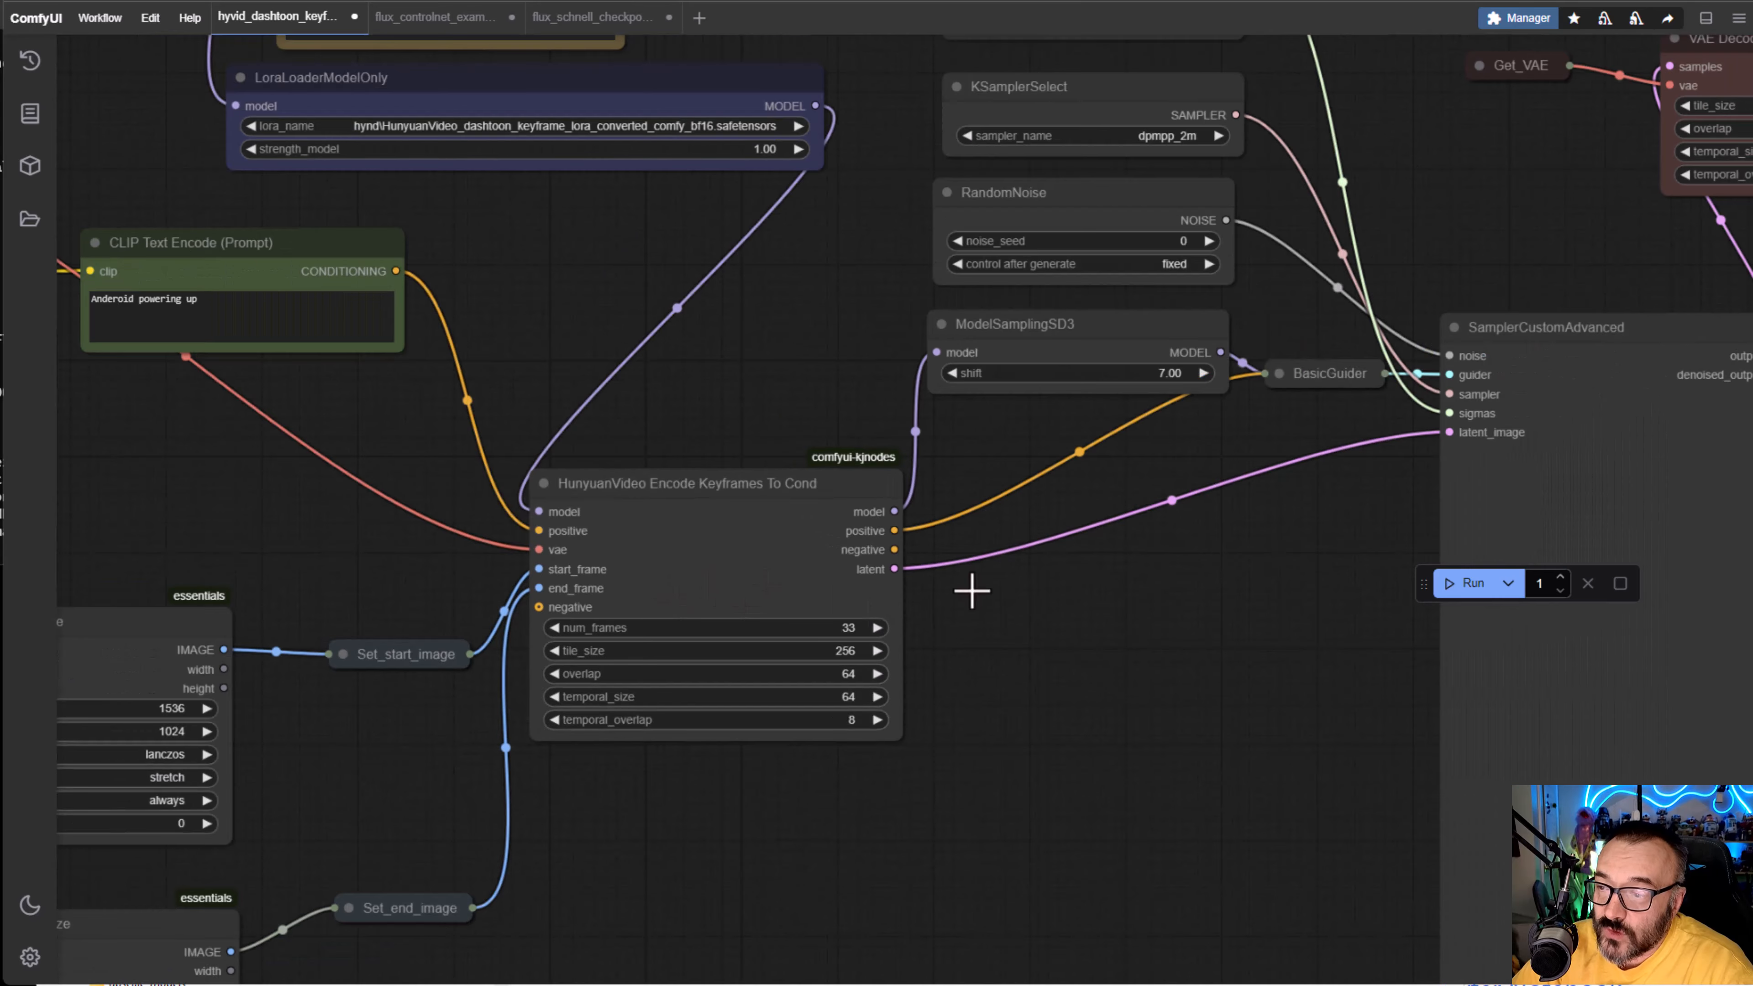
{"action": "left_click_drag", "start_coordinate": [677, 347], "coordinate": [1294, 390]}
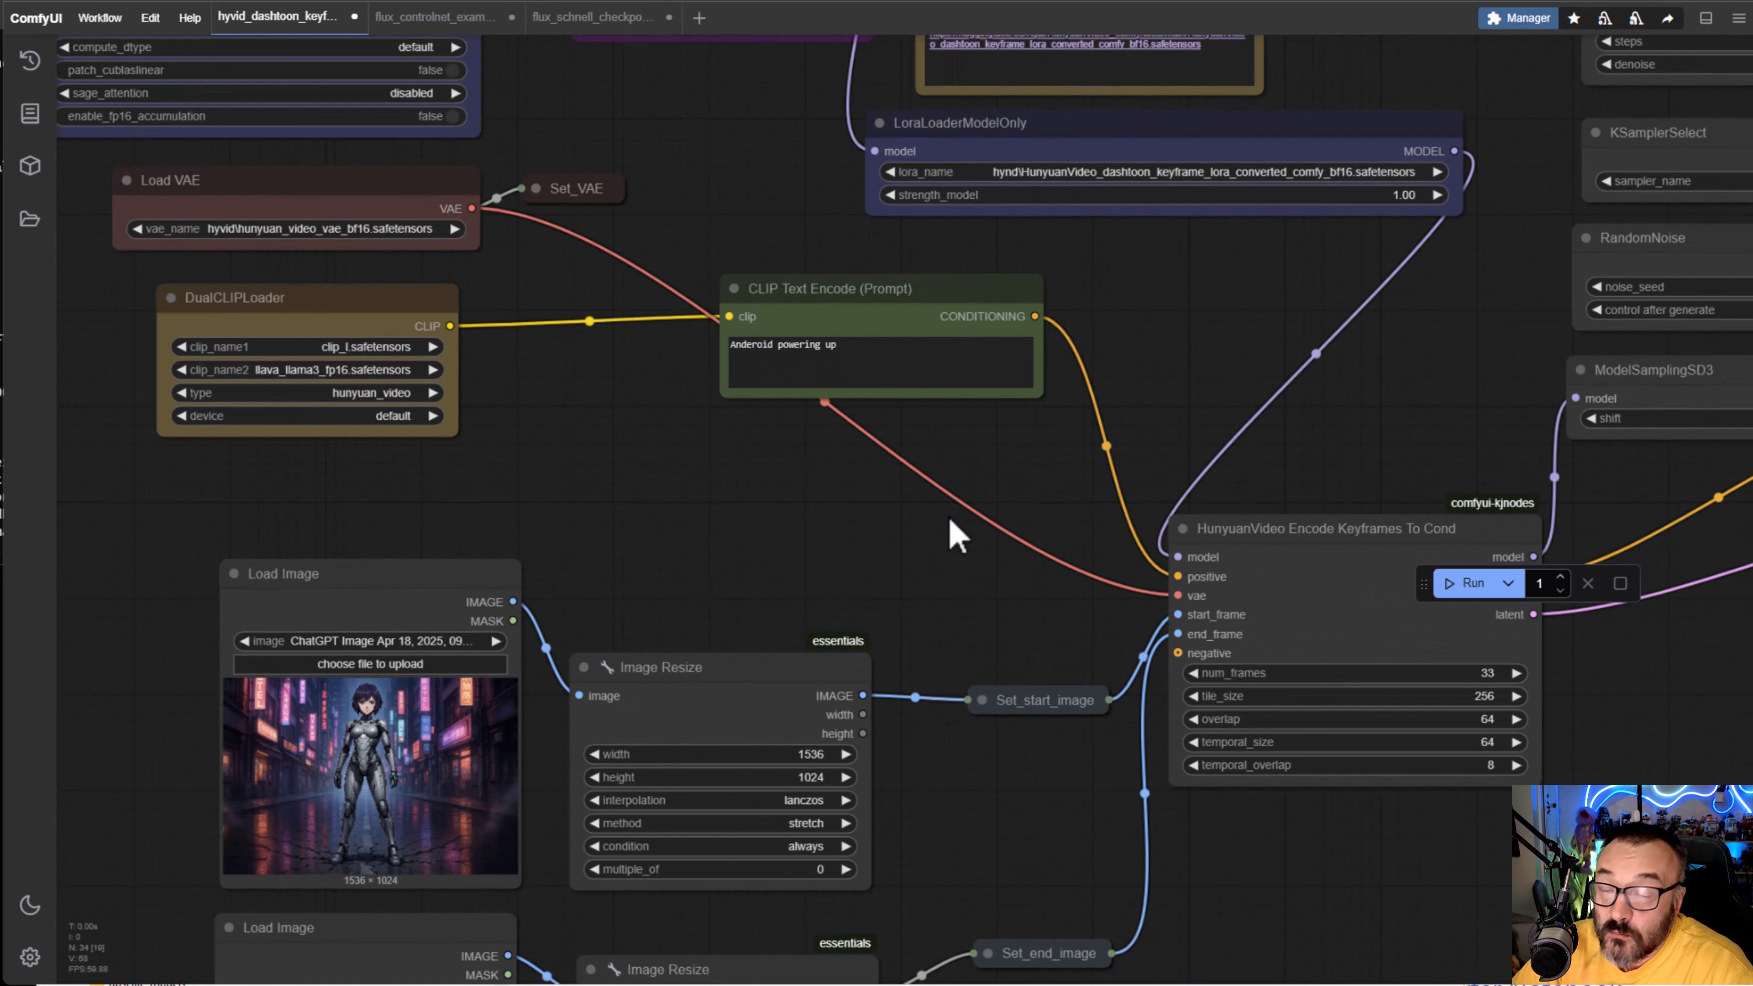
{"action": "left_click_drag", "start_coordinate": [740, 499], "coordinate": [682, 614]}
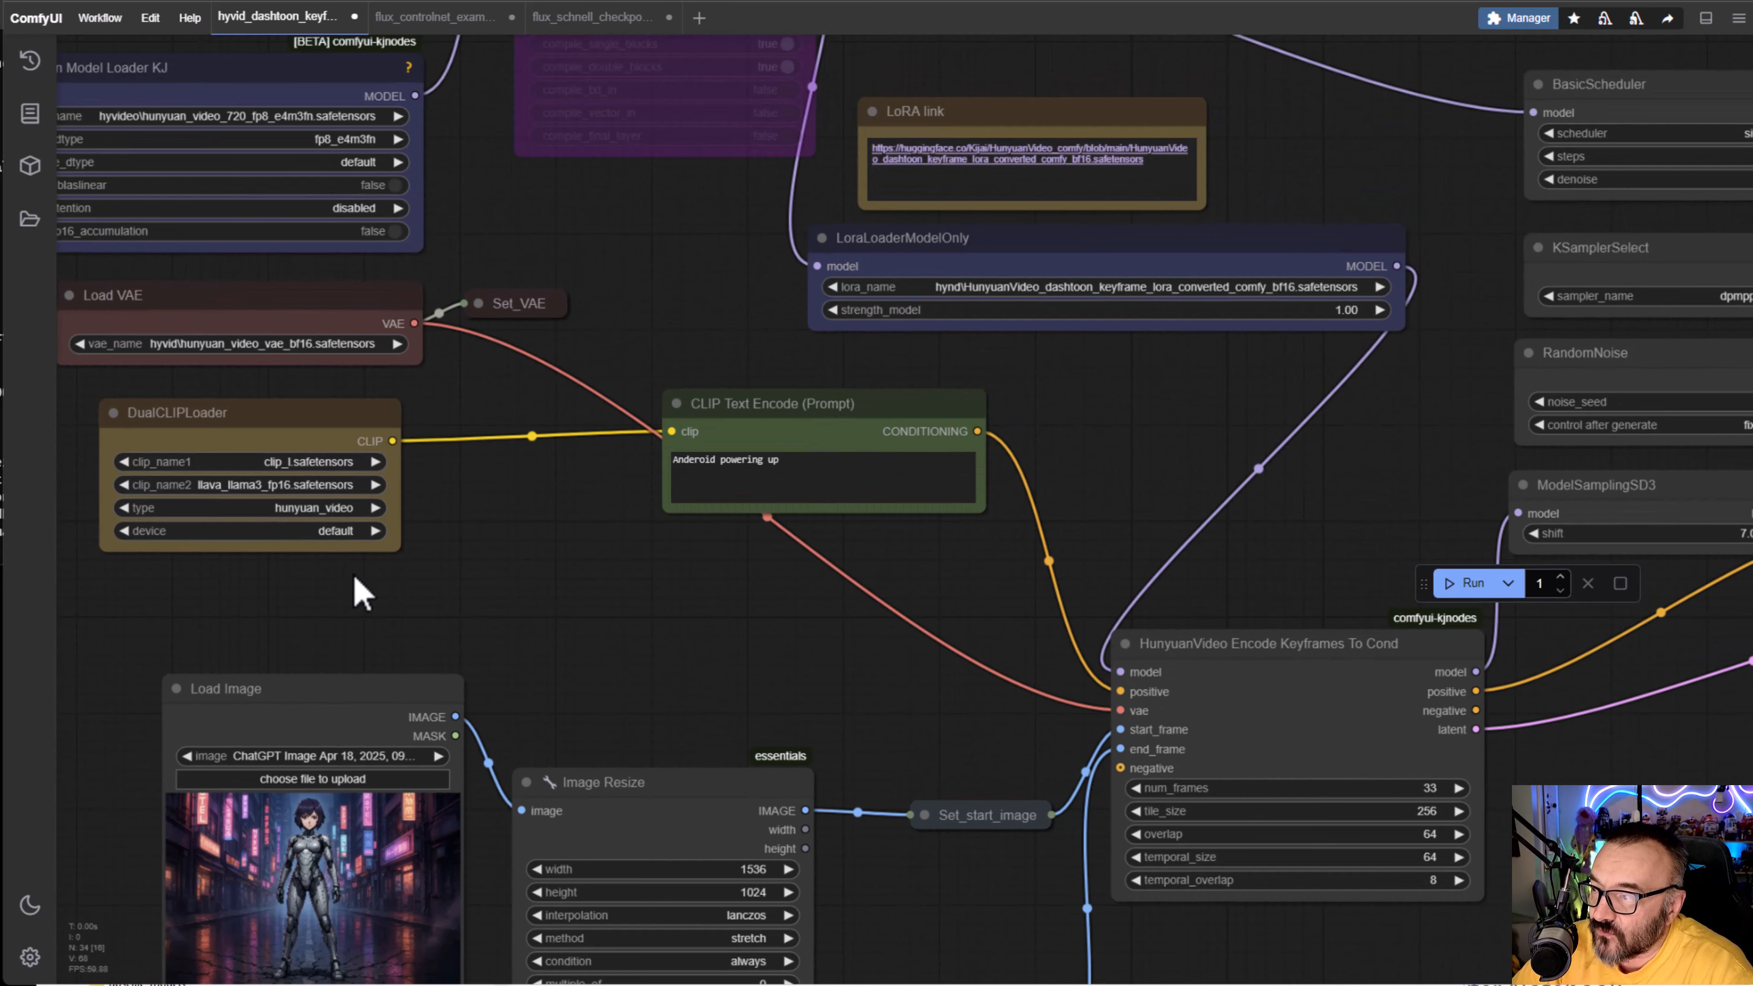
{"action": "left_click_drag", "start_coordinate": [520, 579], "coordinate": [686, 640]}
{"action": "scroll", "coordinate": [450, 544], "scroll_direction": "up", "scroll_amount": 5}
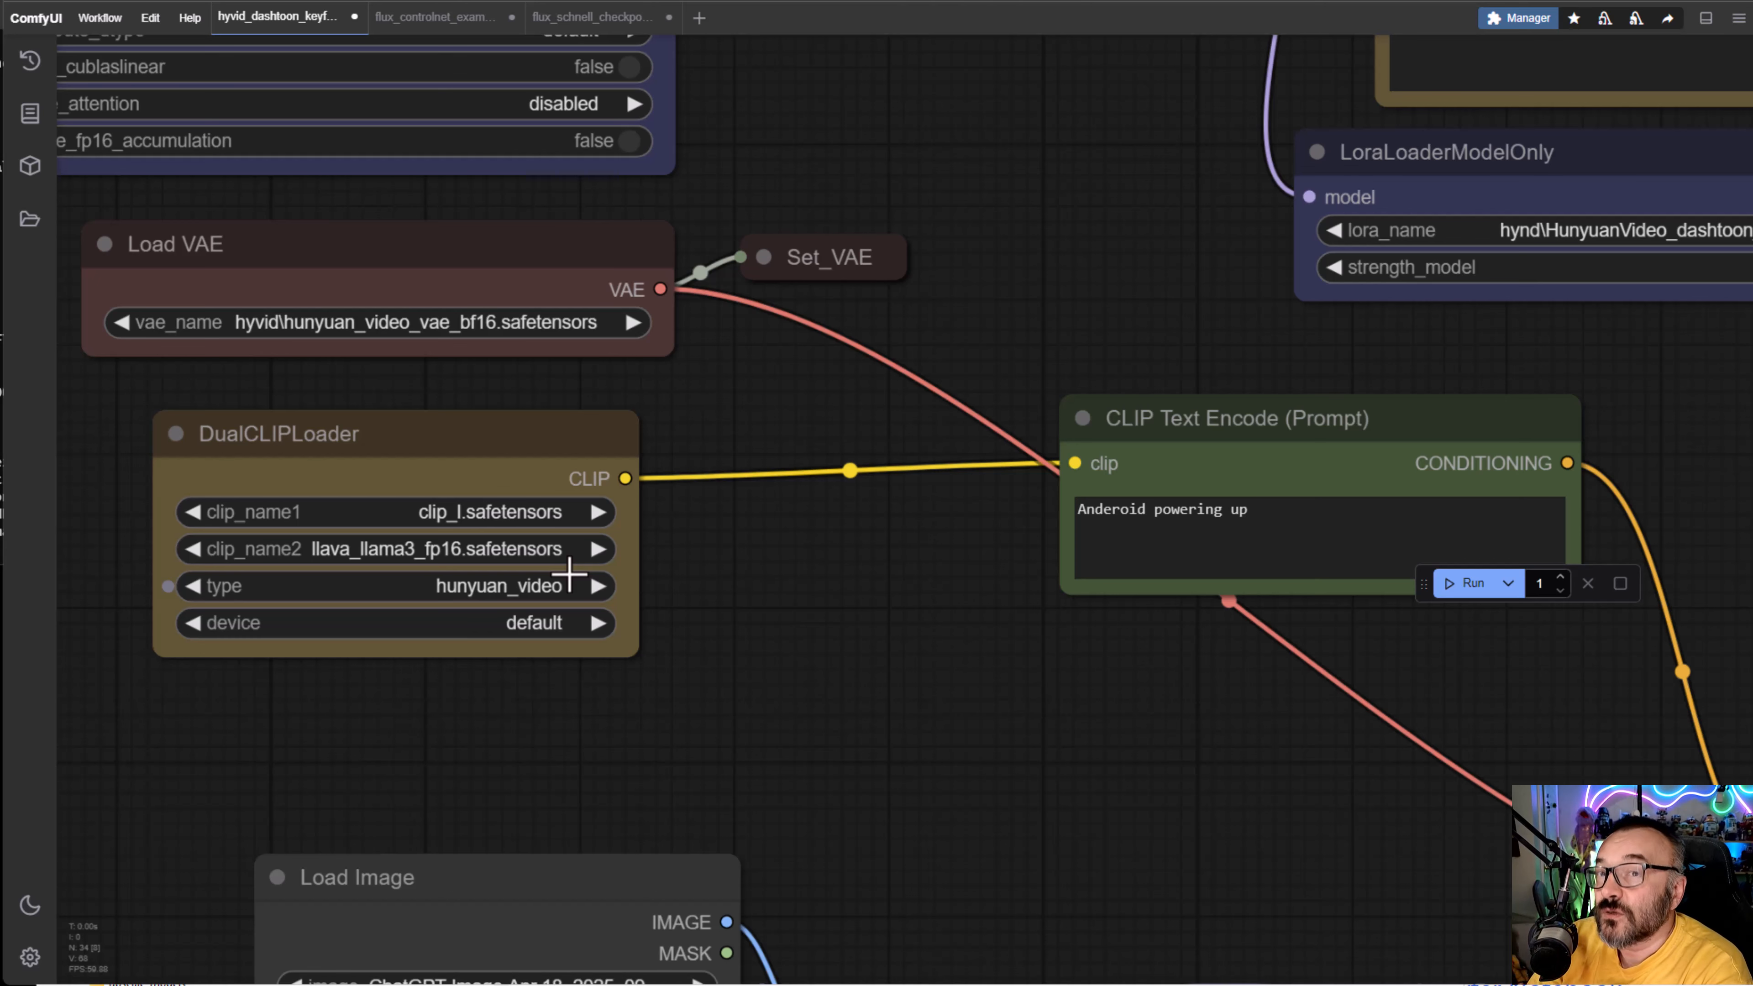
Nudge the CLIP Text Encode (Prompt) node slightly down and right, and shift the Patch Model Patcher Order node slightly up above TorchCompileModelHyVideo
{"action": "scroll", "coordinate": [569, 573], "scroll_direction": "down", "scroll_amount": 3}
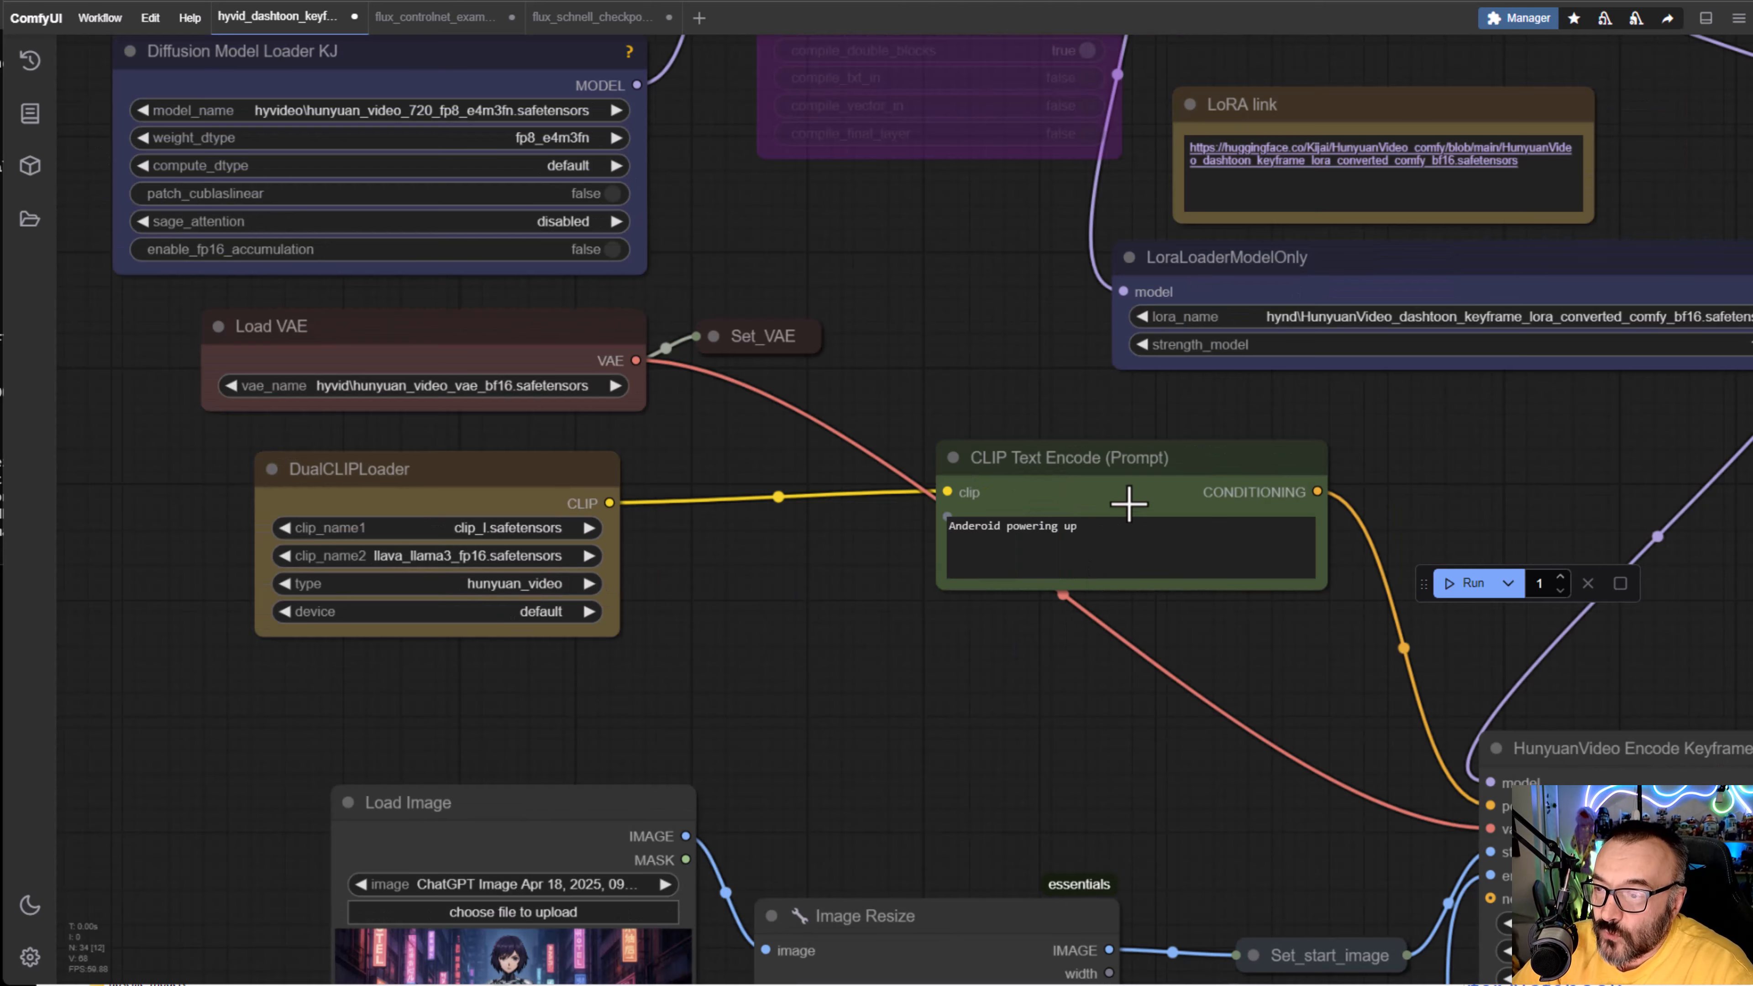
{"action": "left_click", "coordinate": [1161, 523]}
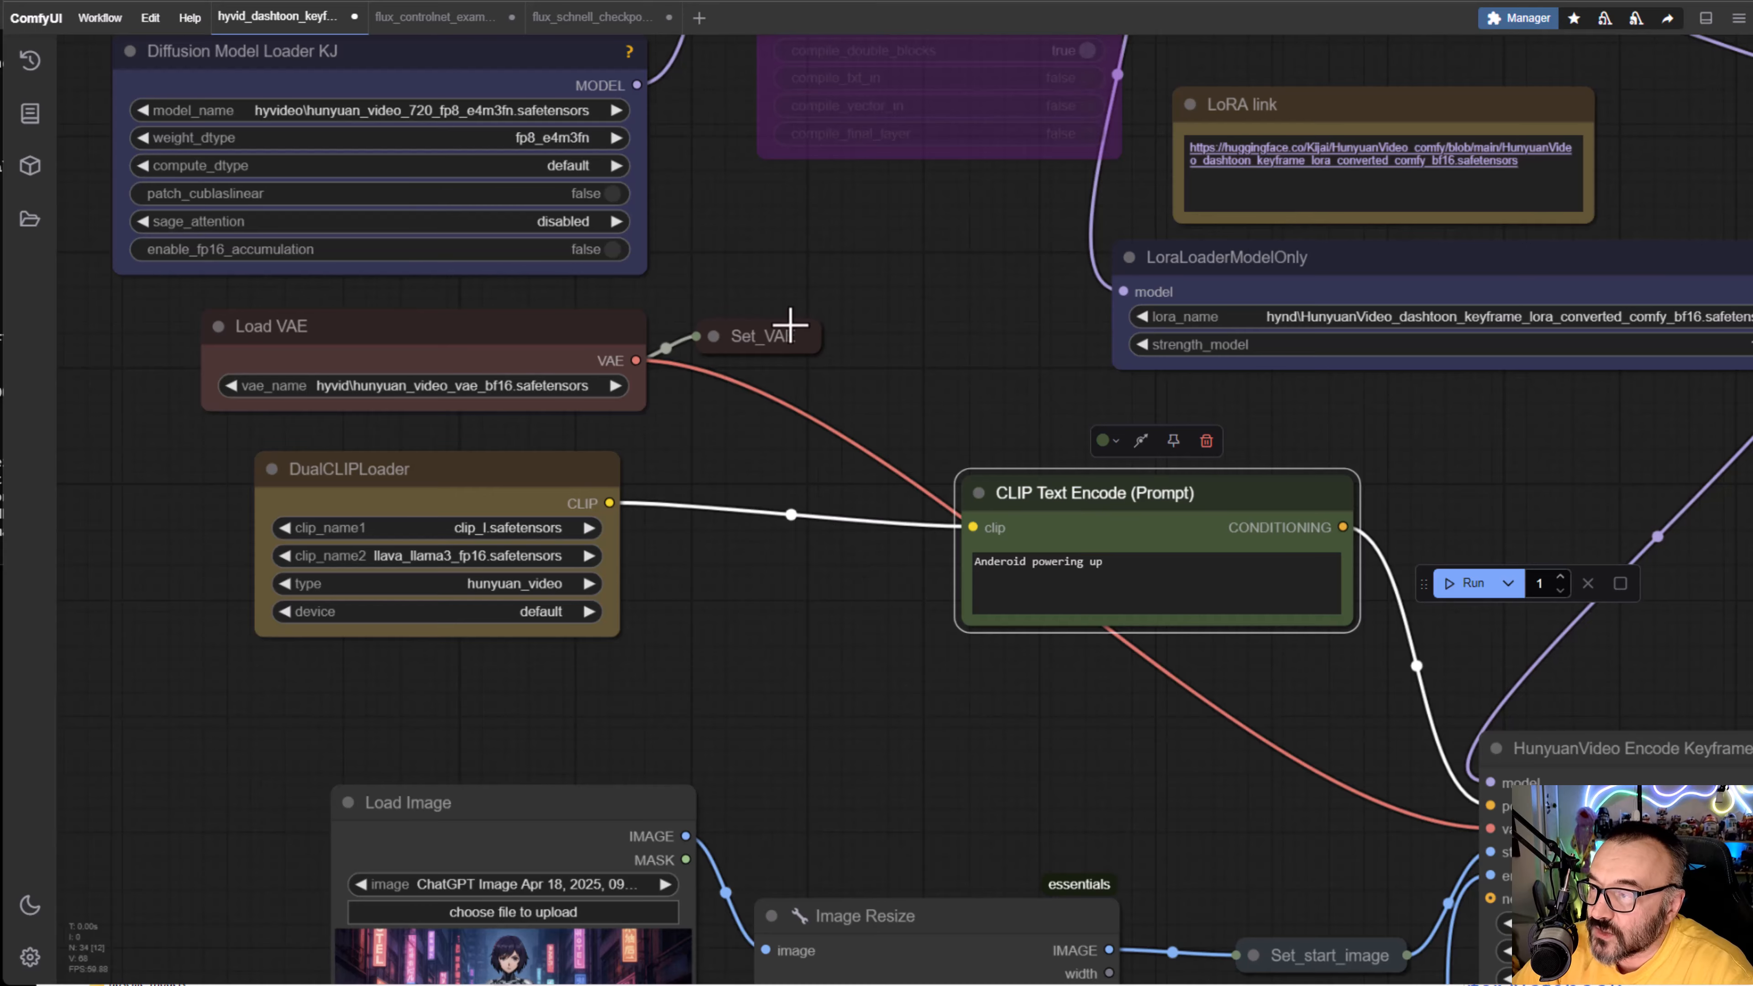
{"action": "left_click_drag", "start_coordinate": [815, 368], "coordinate": [864, 629]}
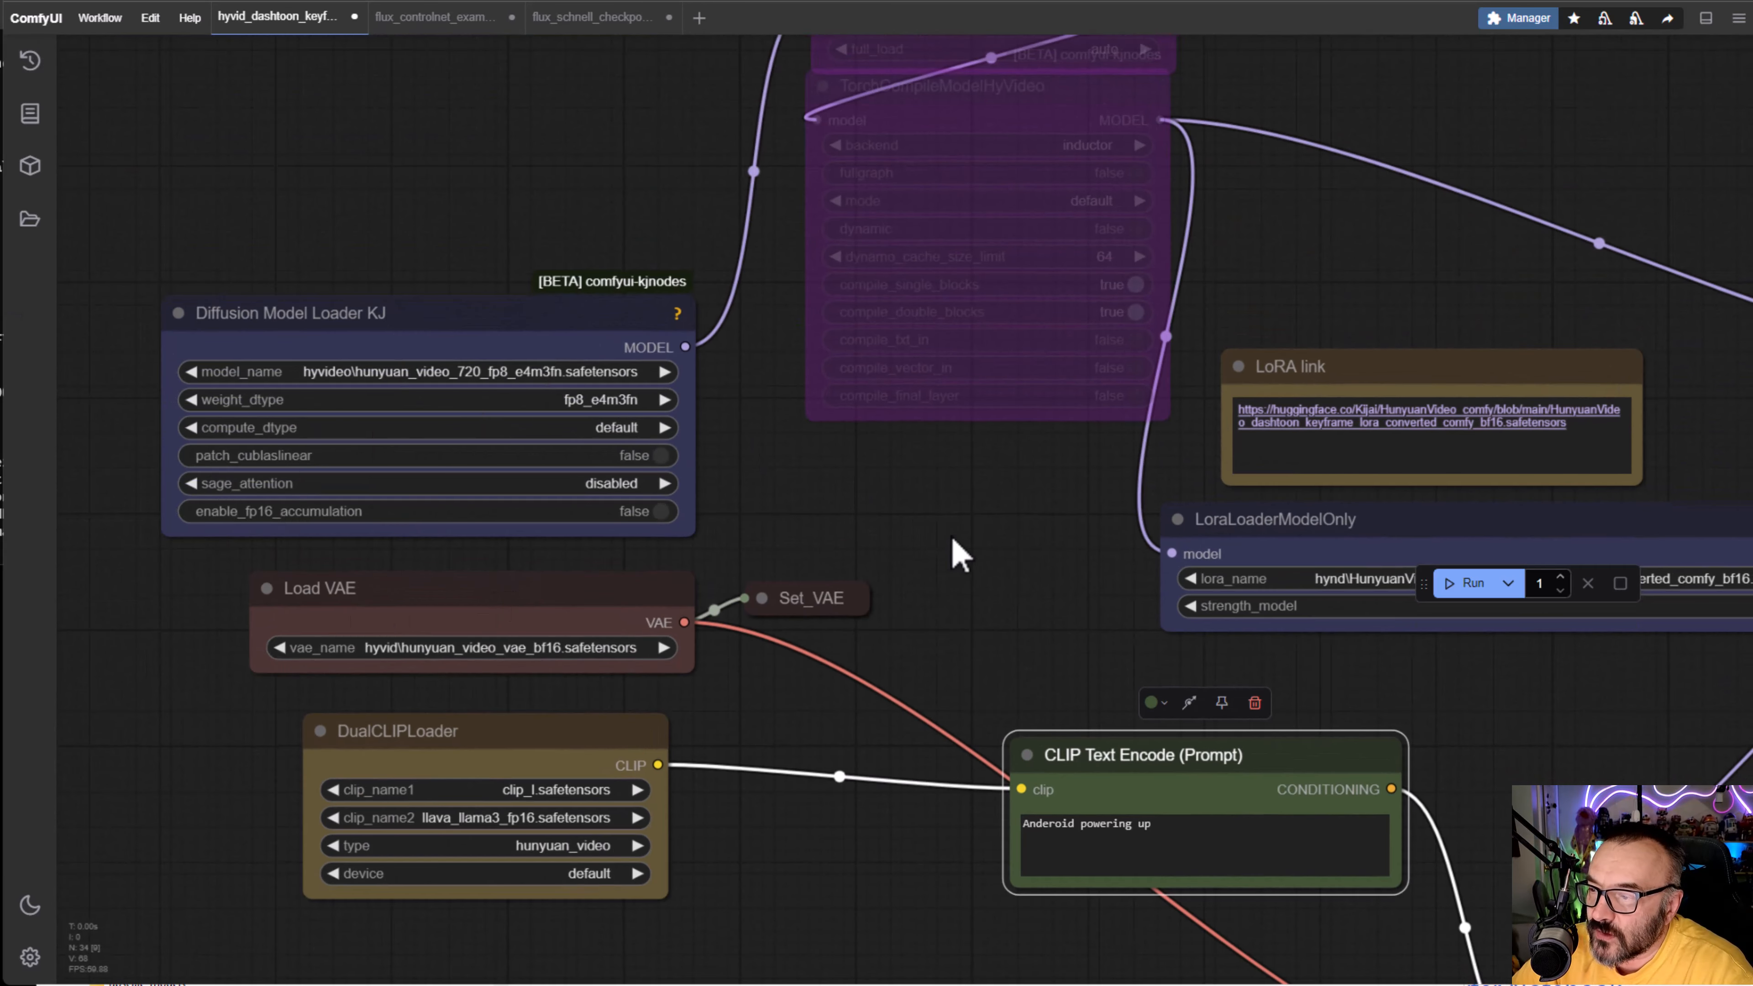
{"action": "left_click_drag", "start_coordinate": [942, 546], "coordinate": [883, 660]}
{"action": "left_click_drag", "start_coordinate": [589, 249], "coordinate": [536, 381]}
{"action": "left_click_drag", "start_coordinate": [933, 214], "coordinate": [923, 180]}
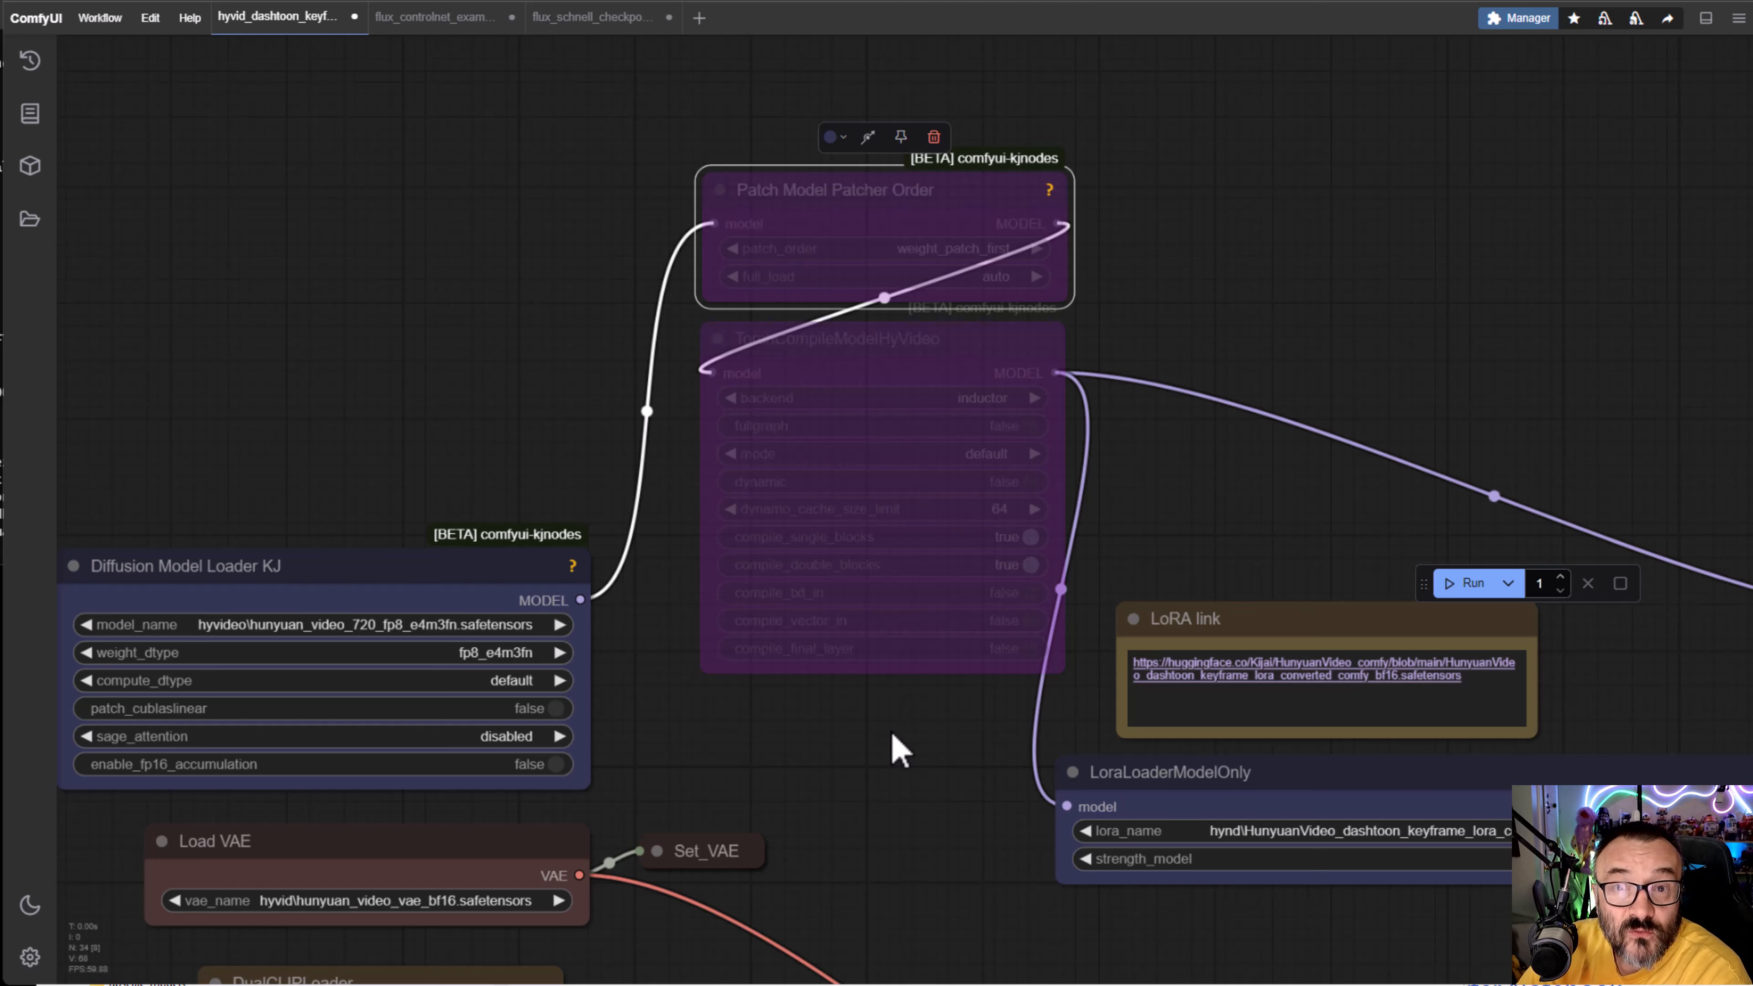
Review the available models in Diffusion Model Loader KJ without changing the selection, and examine the LoRA link note beside LoraLoaderModelOnly
{"action": "left_click_drag", "start_coordinate": [344, 488], "coordinate": [511, 290]}
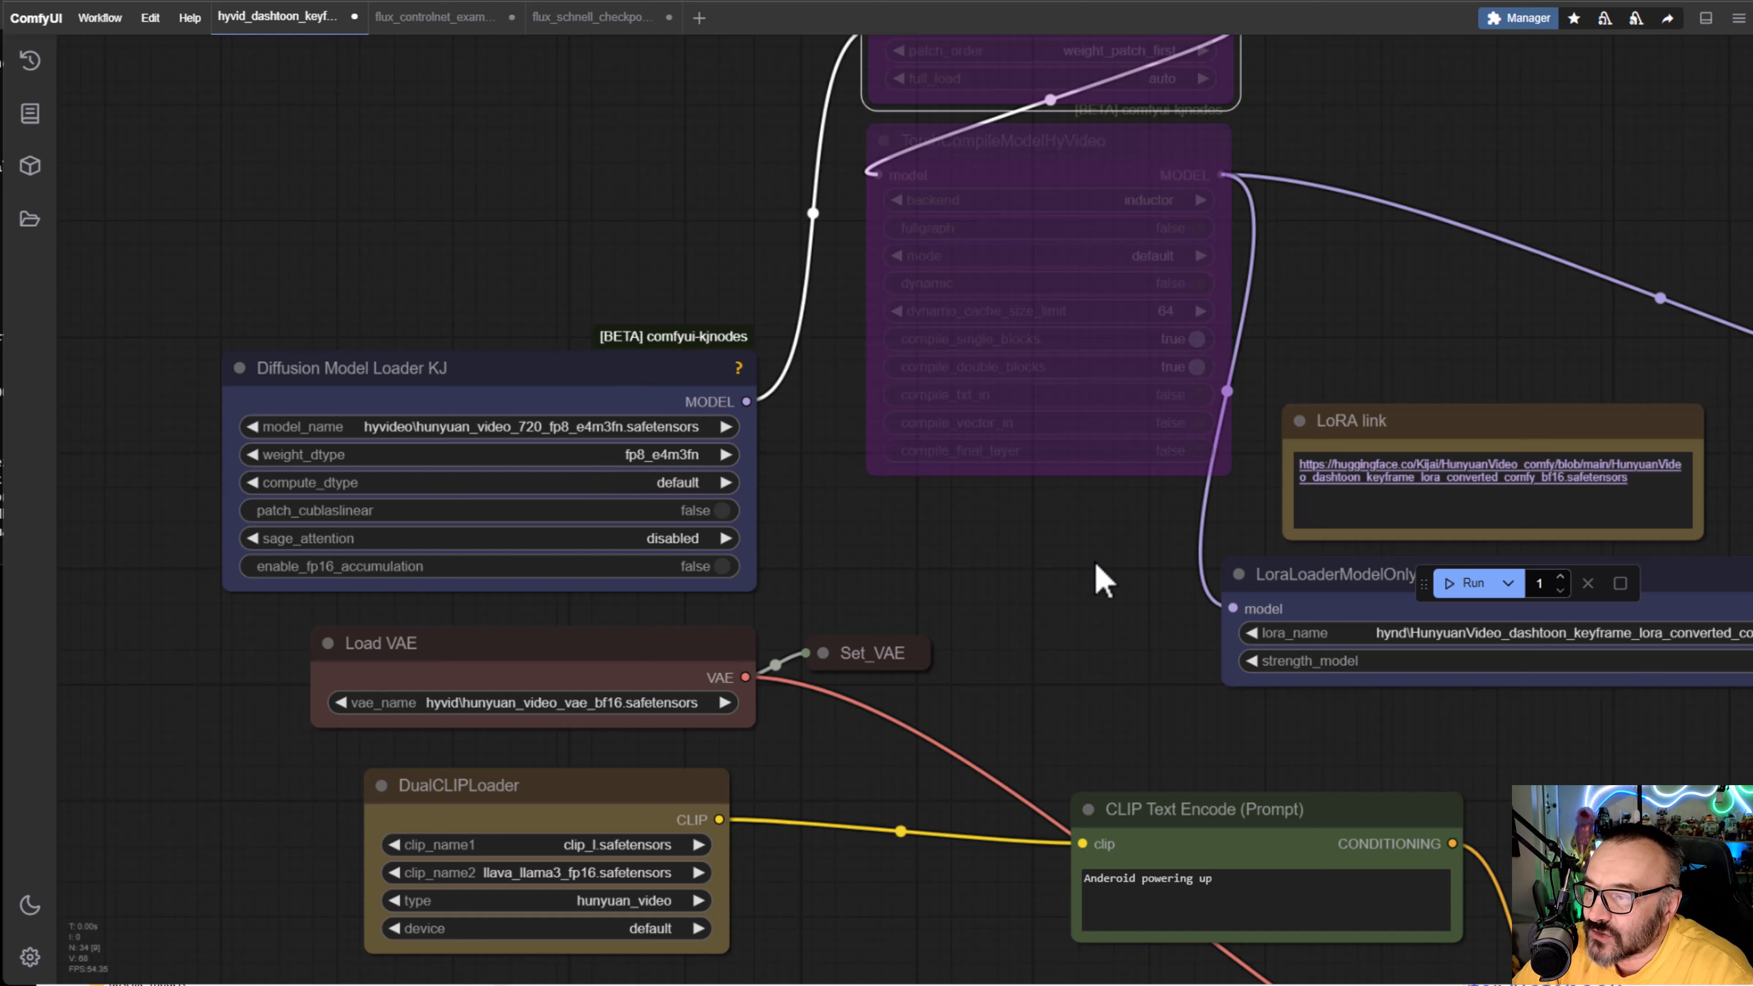
{"action": "left_click", "coordinate": [511, 427]}
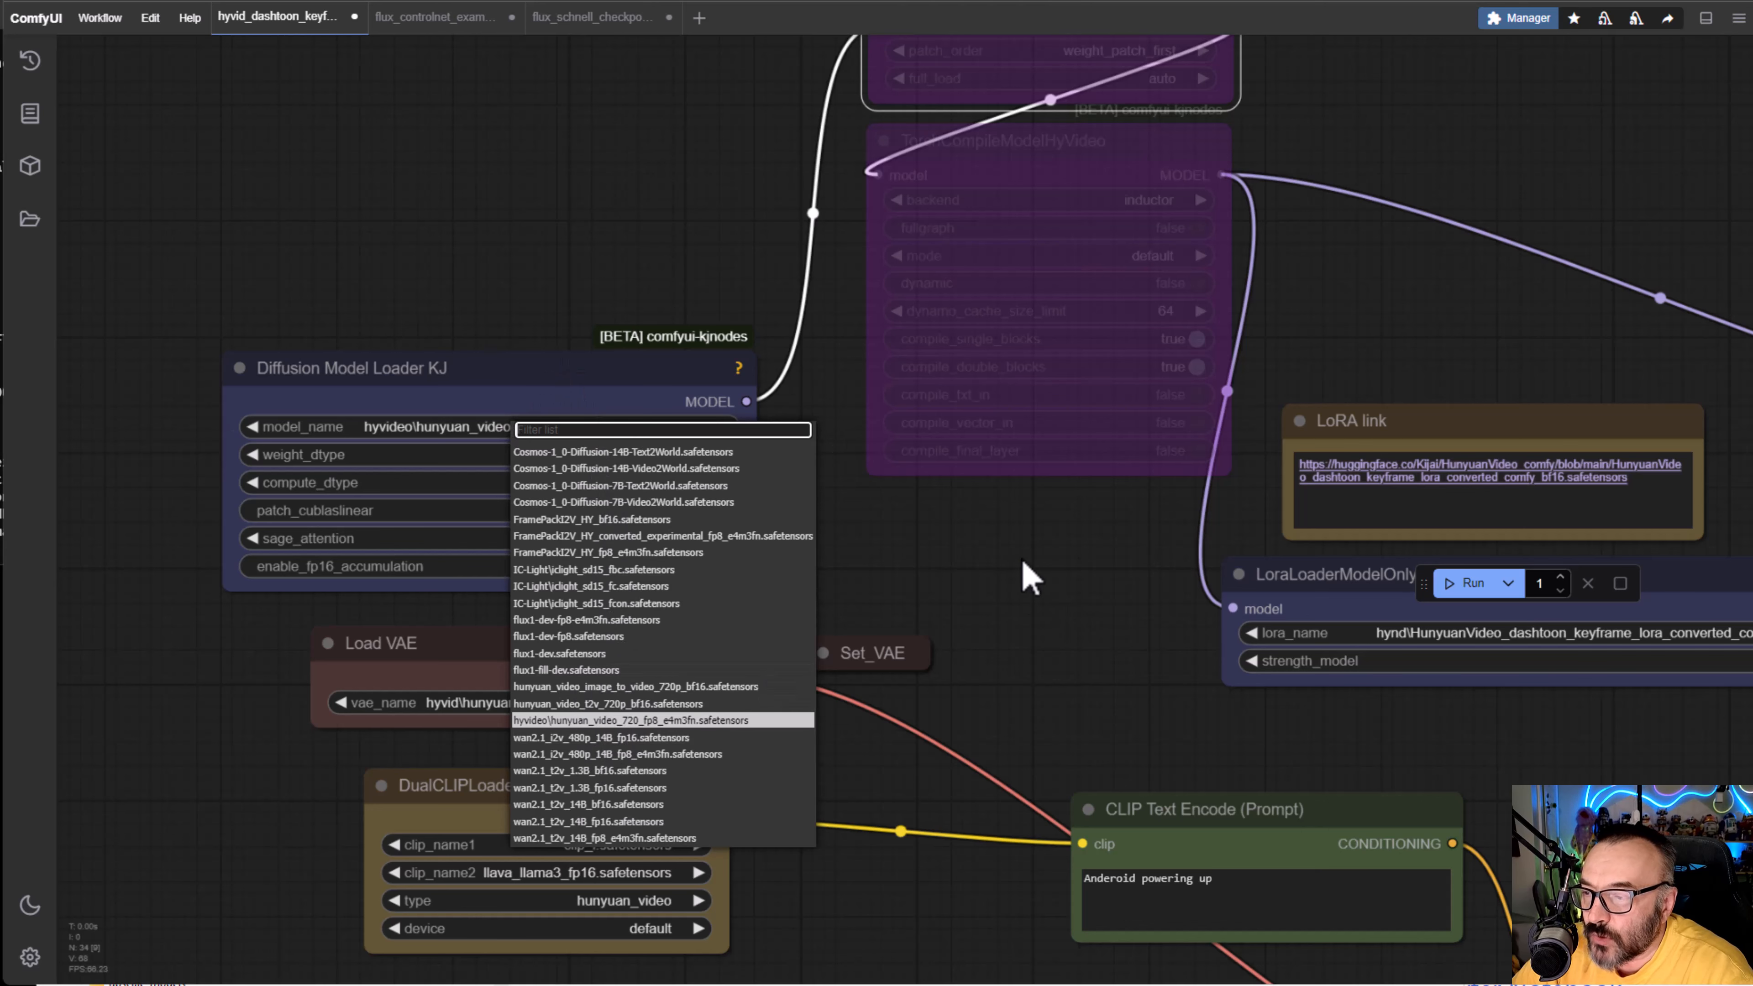
{"action": "left_click", "coordinate": [1029, 579]}
{"action": "left_click_drag", "start_coordinate": [1056, 607], "coordinate": [514, 610]}
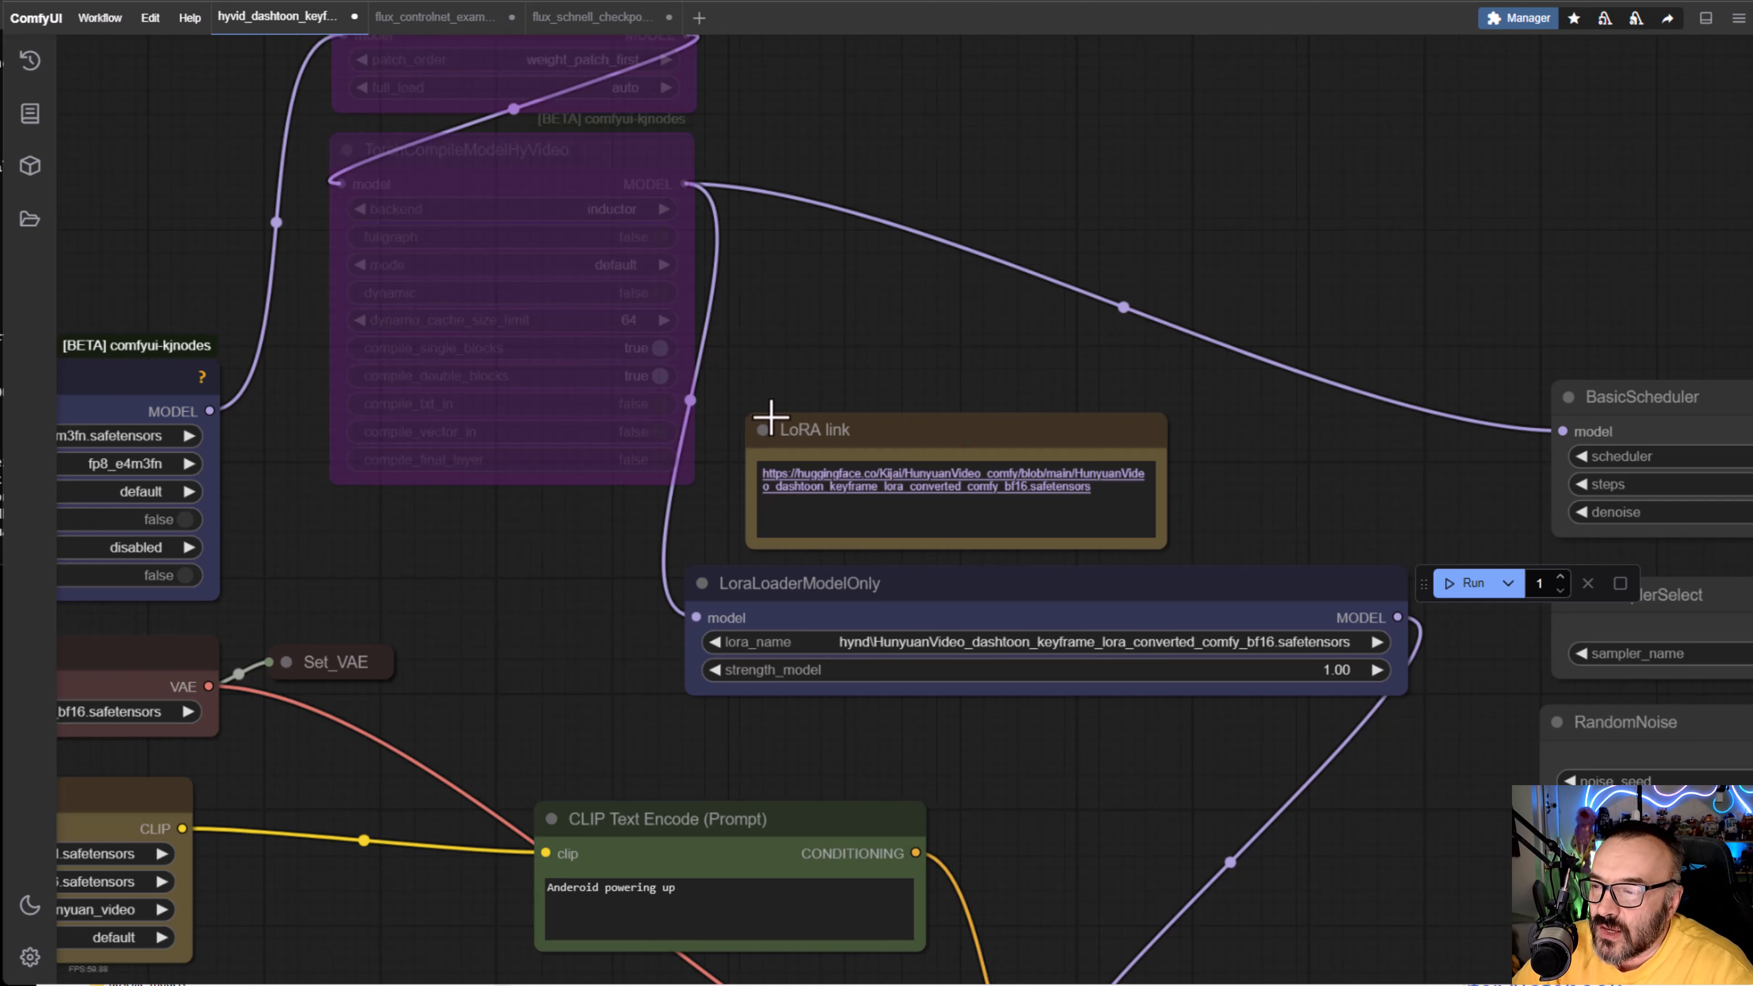
{"action": "left_click_drag", "start_coordinate": [842, 355], "coordinate": [794, 207]}
{"action": "scroll", "coordinate": [795, 208], "scroll_direction": "down", "scroll_amount": 1}
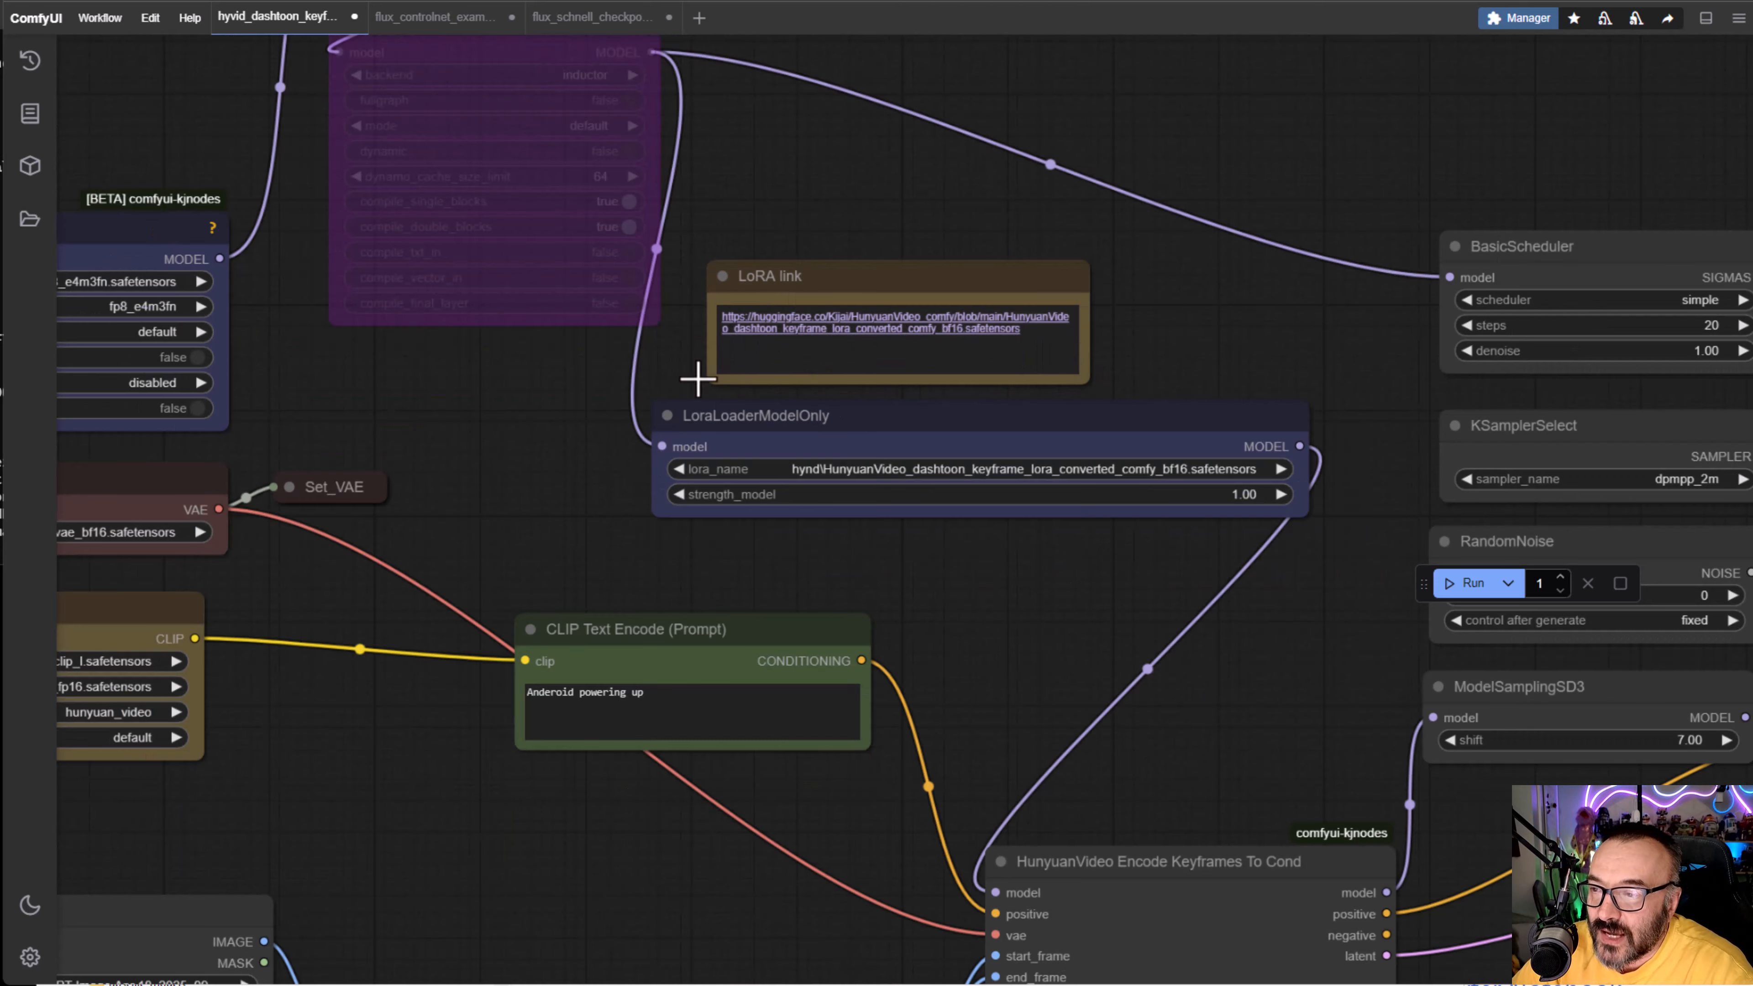
{"action": "scroll", "coordinate": [1166, 378], "scroll_direction": "up", "scroll_amount": 6}
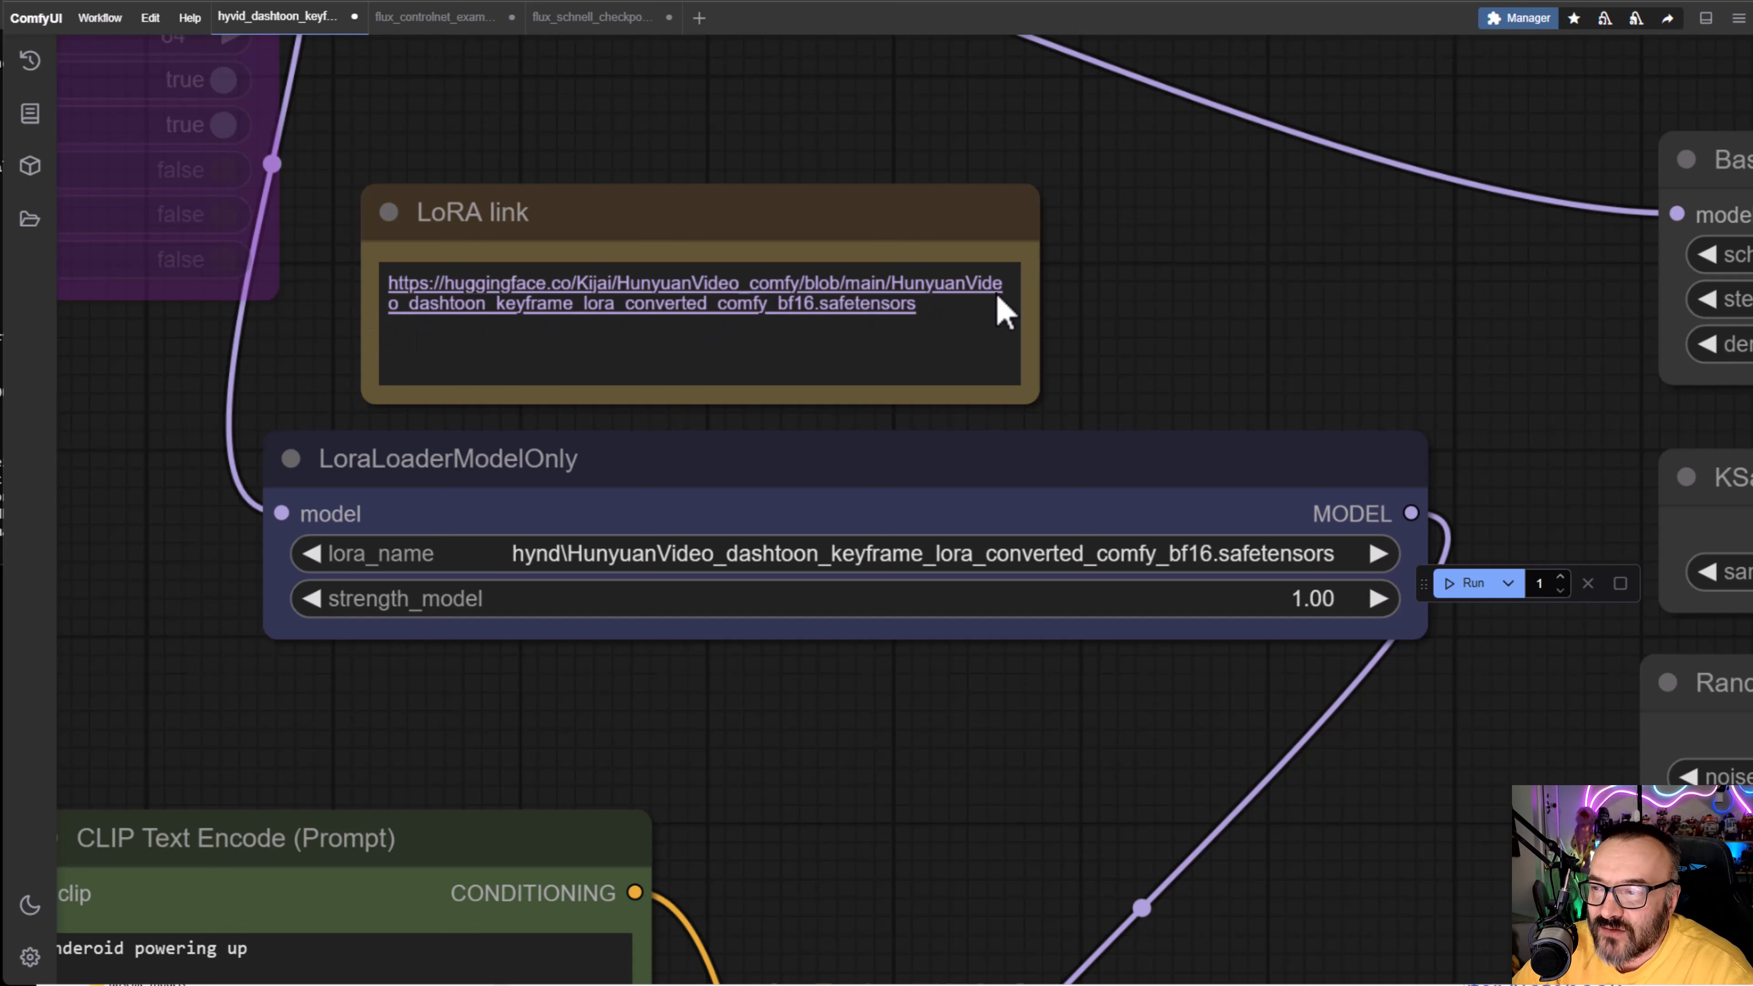
{"action": "scroll", "coordinate": [1130, 330], "scroll_direction": "down", "scroll_amount": 7}
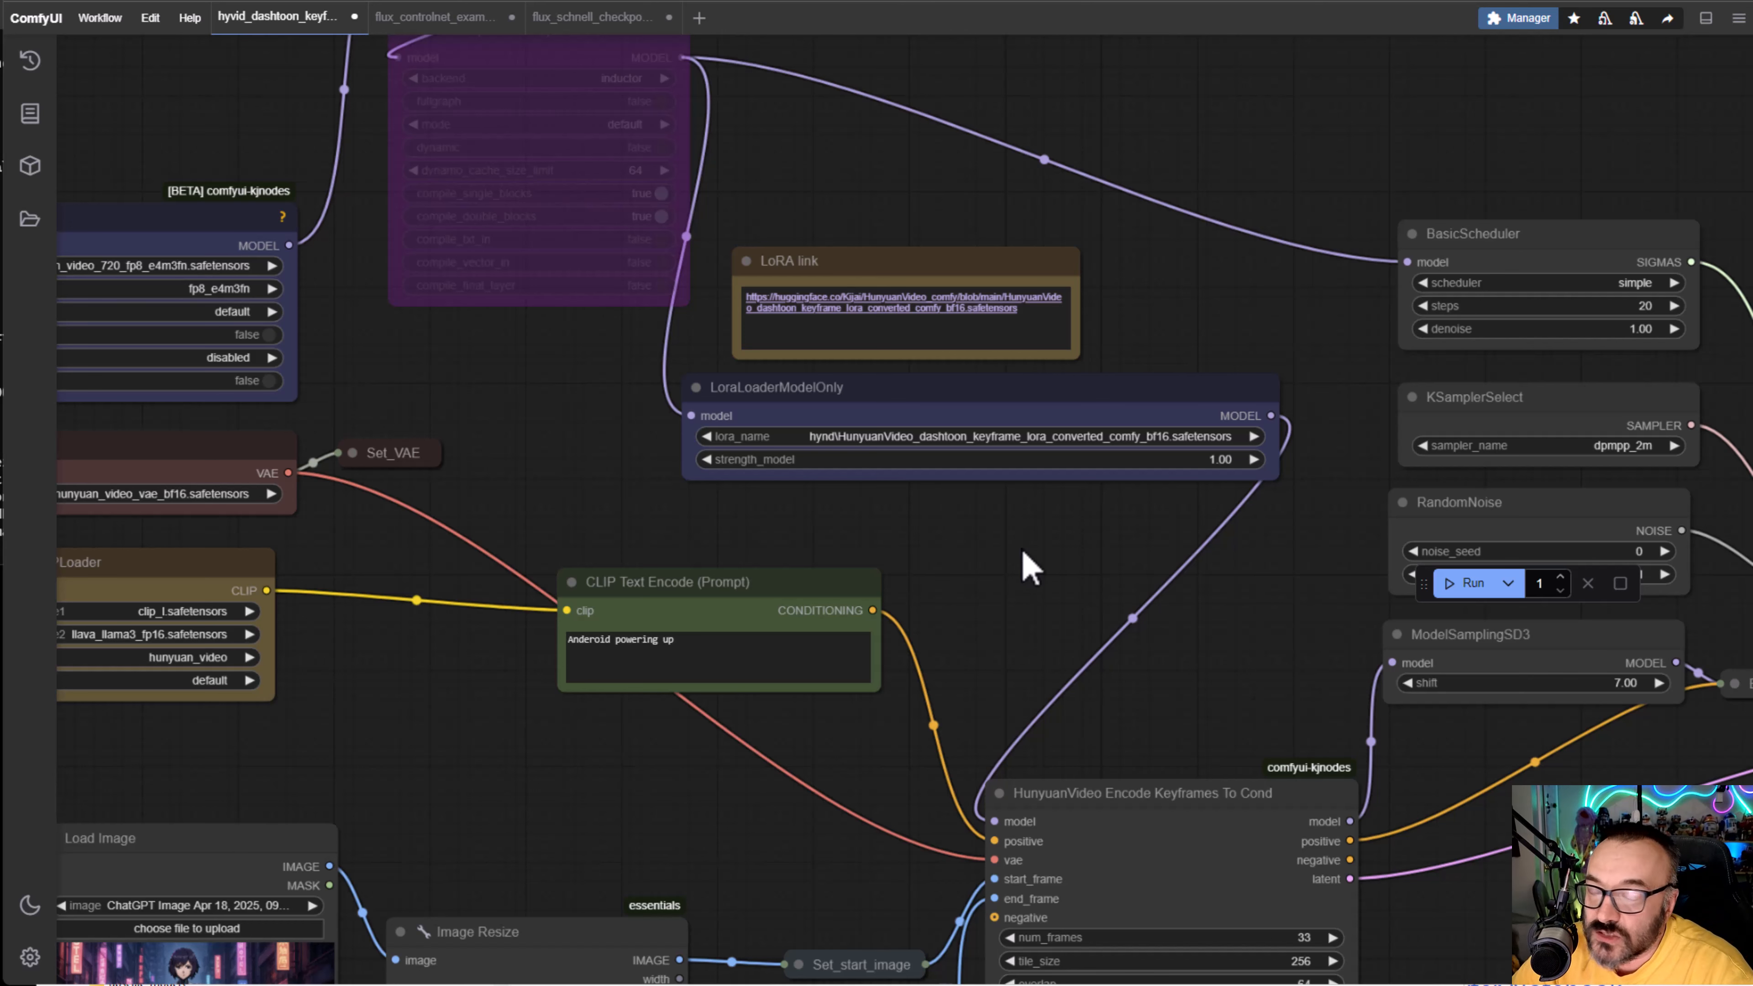
Shift the LoraLoaderModelOnly node slightly left and down, and inspect its lora_name and strength_model settings
{"action": "left_click_drag", "start_coordinate": [1029, 608], "coordinate": [652, 511]}
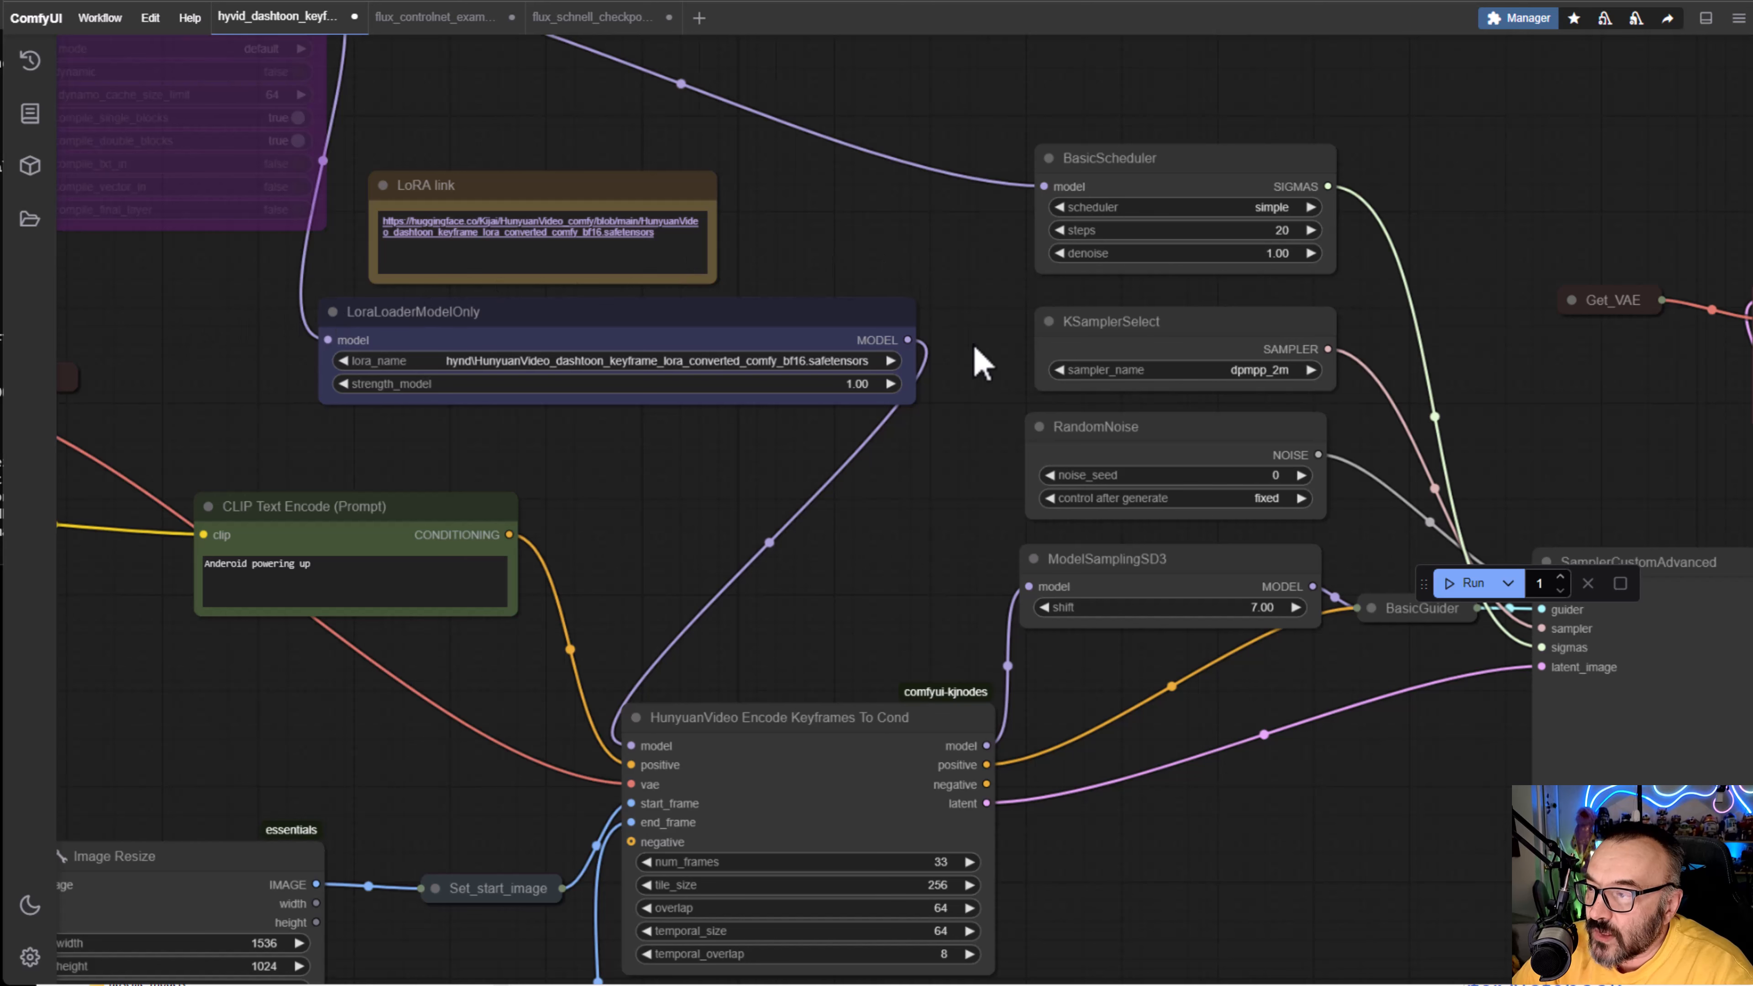
{"action": "left_click", "coordinate": [652, 335]}
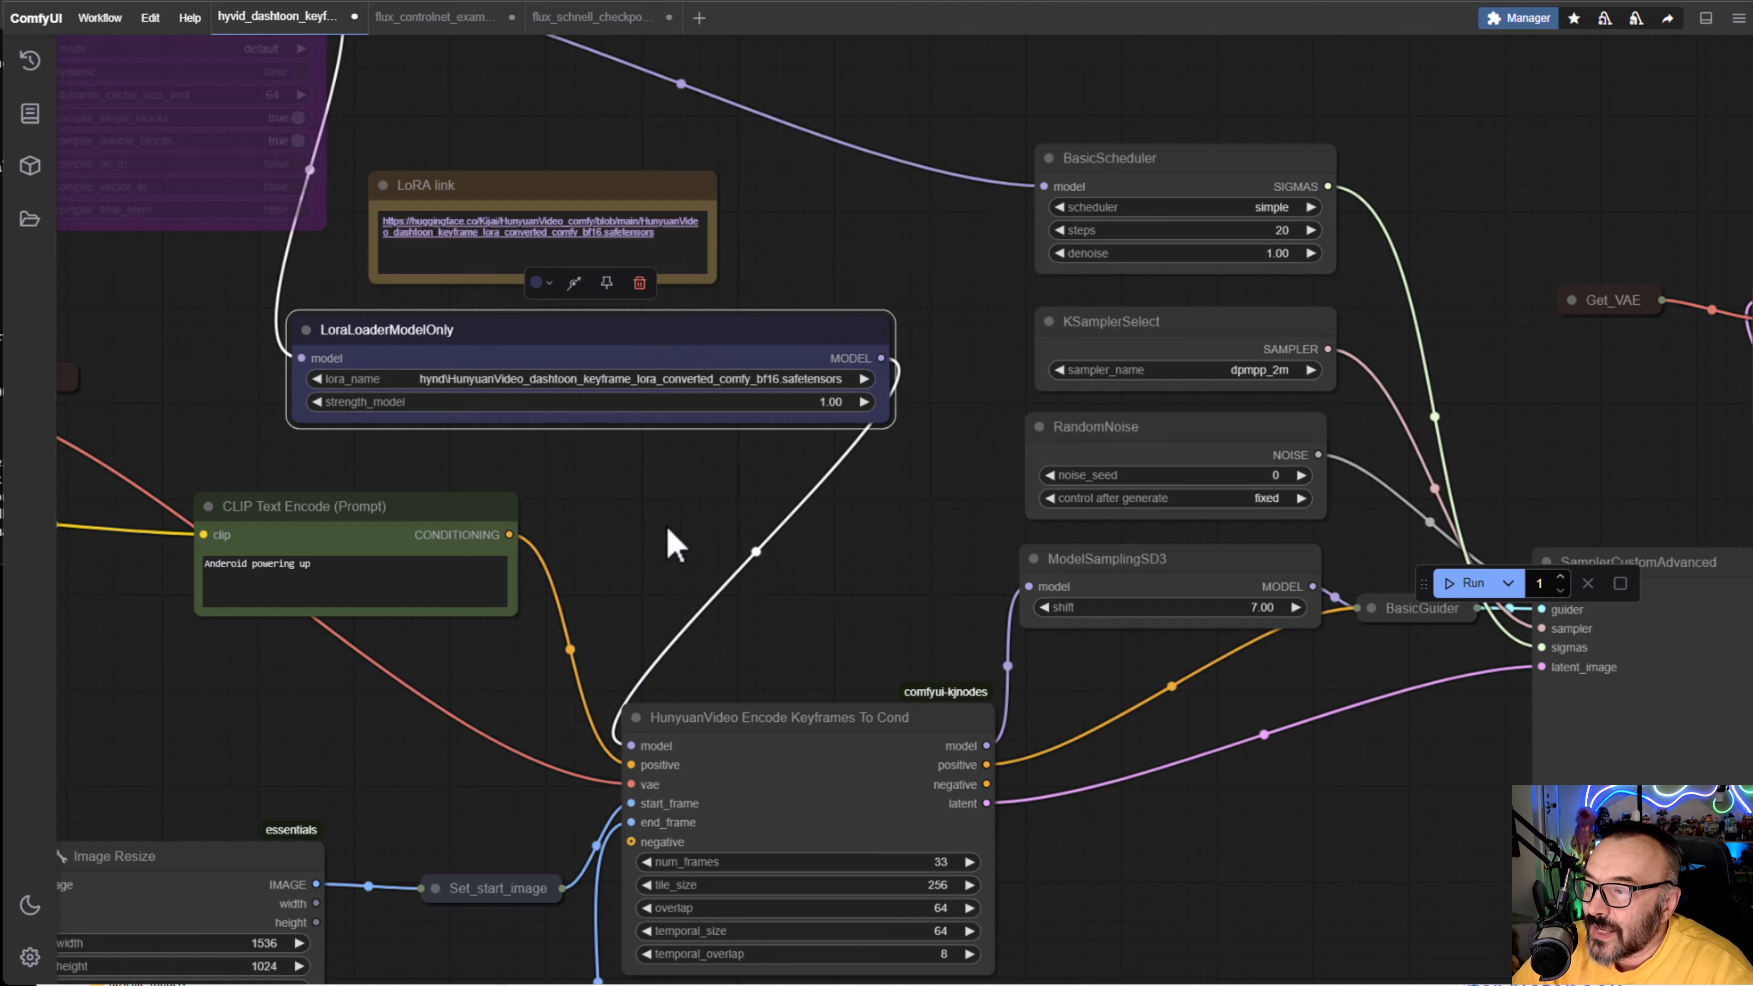
{"action": "scroll", "coordinate": [683, 552], "scroll_direction": "down", "scroll_amount": 5}
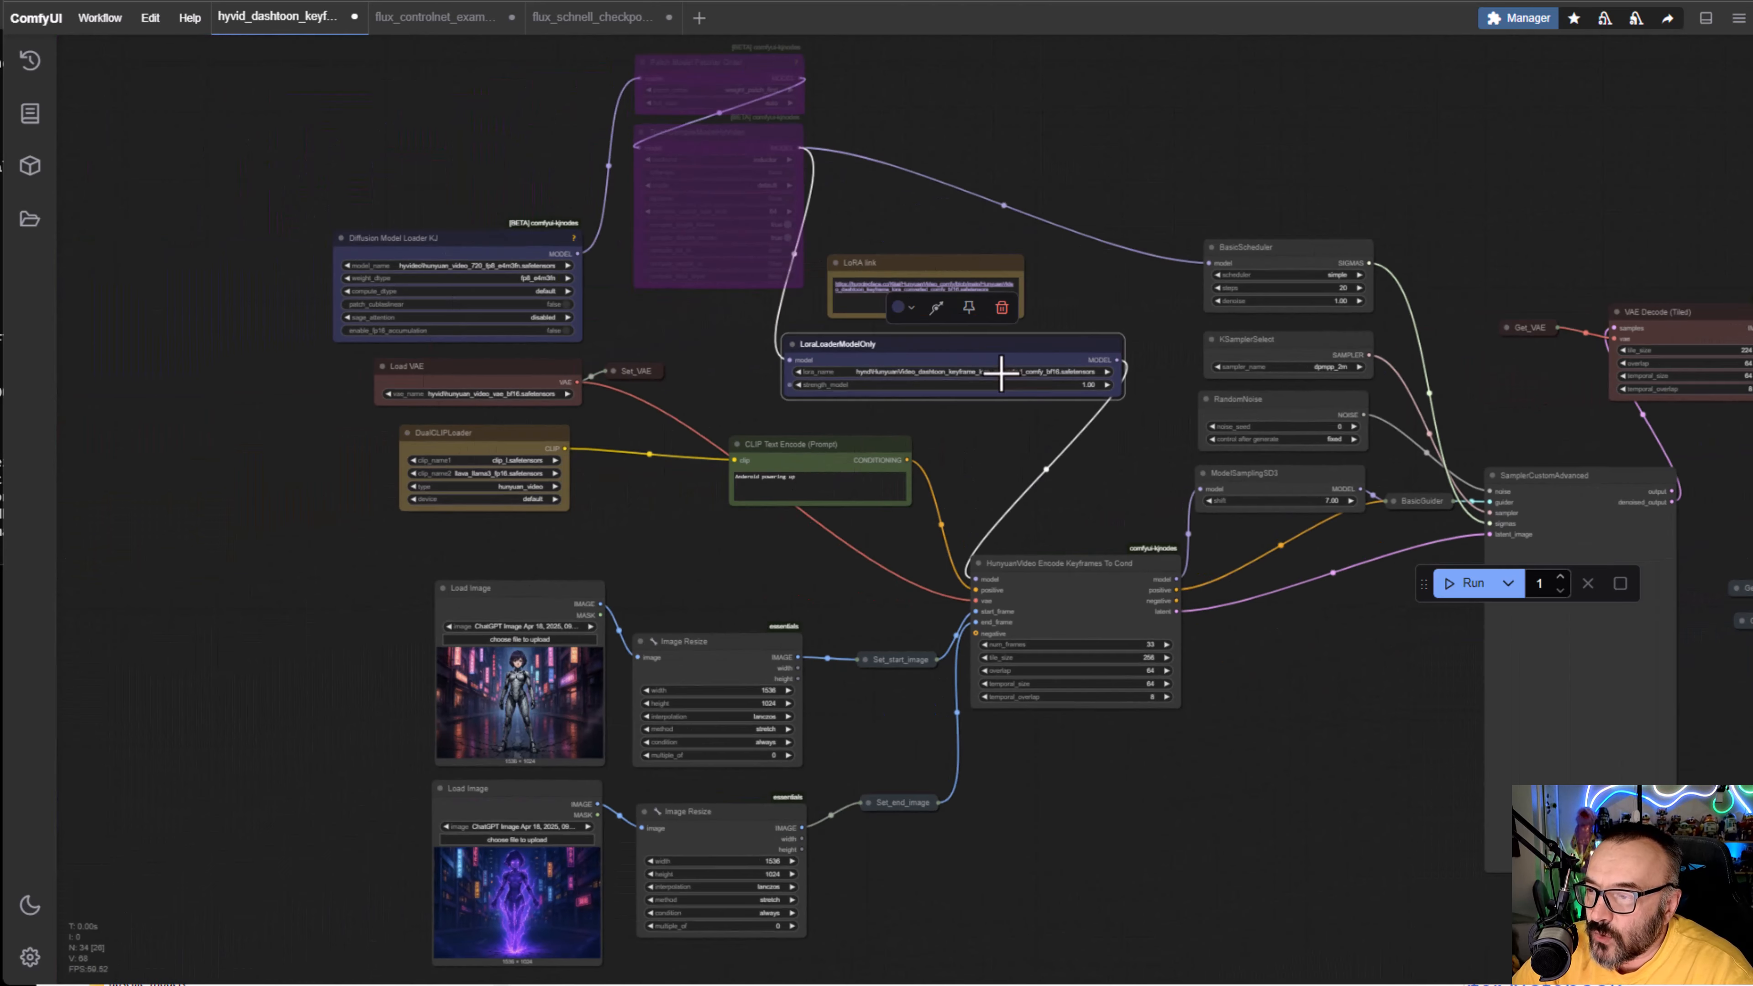
{"action": "scroll", "coordinate": [959, 373], "scroll_direction": "up", "scroll_amount": 4}
{"action": "scroll", "coordinate": [959, 373], "scroll_direction": "up", "scroll_amount": 5}
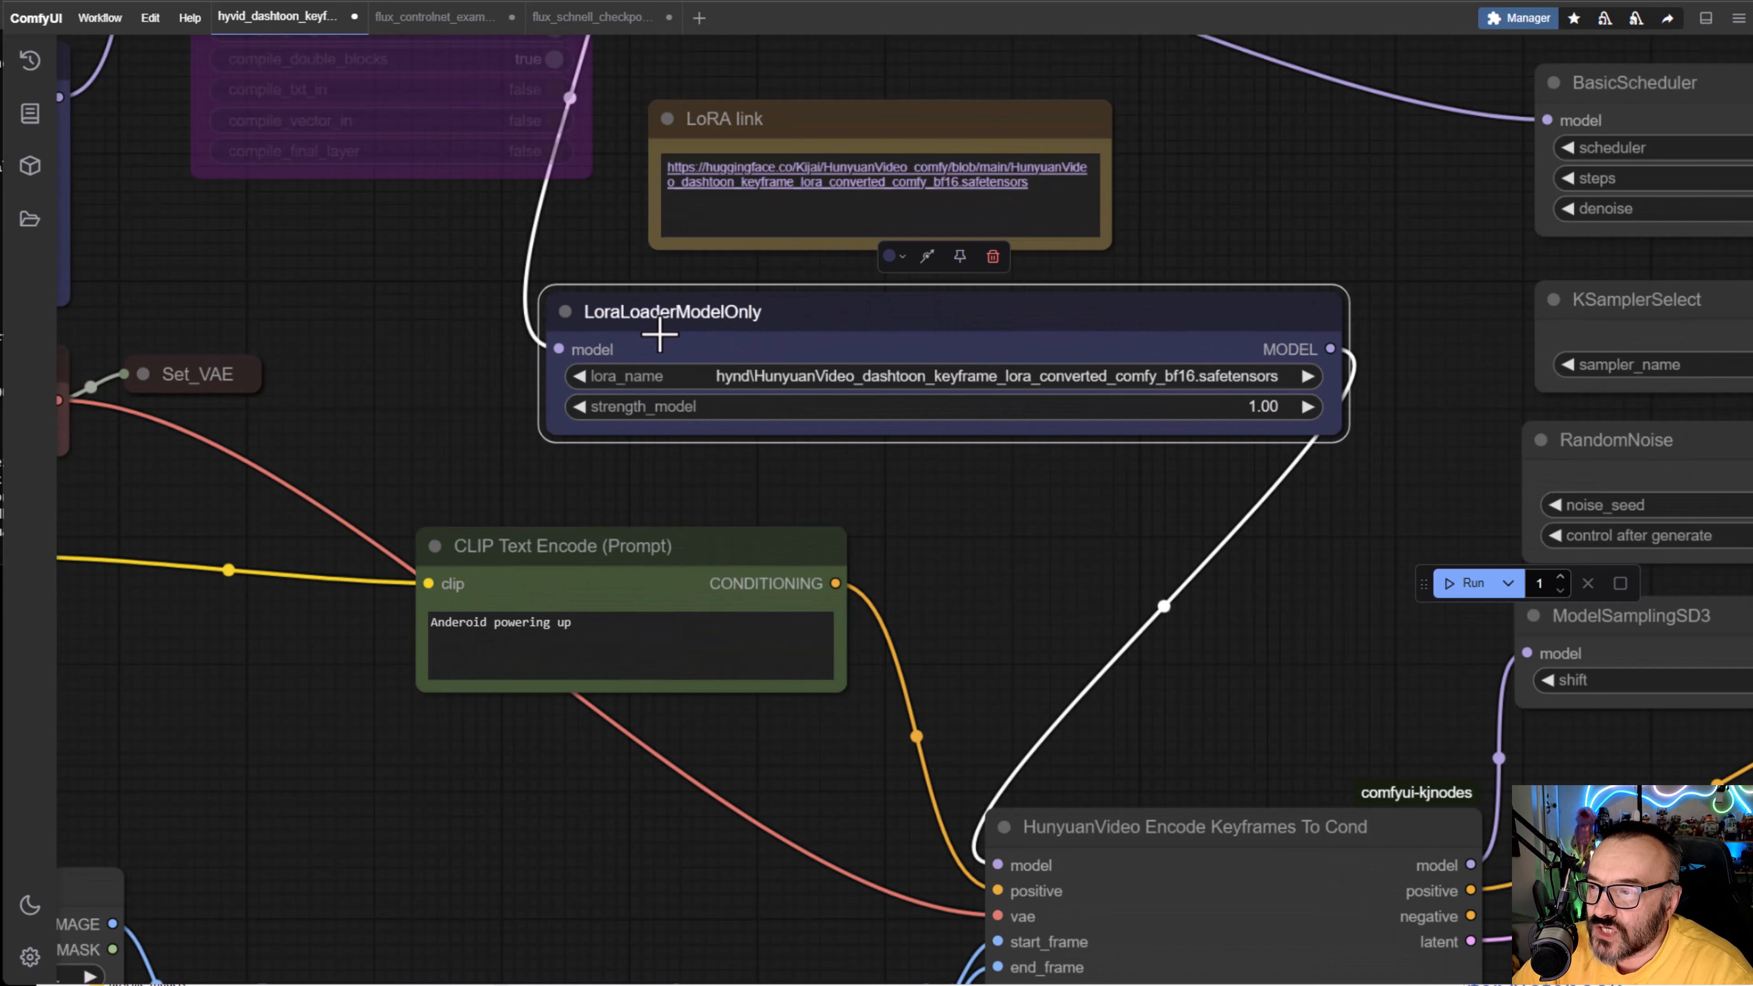
{"action": "scroll", "coordinate": [1067, 410], "scroll_direction": "up", "scroll_amount": 4}
{"action": "scroll", "coordinate": [1071, 415], "scroll_direction": "up", "scroll_amount": 2}
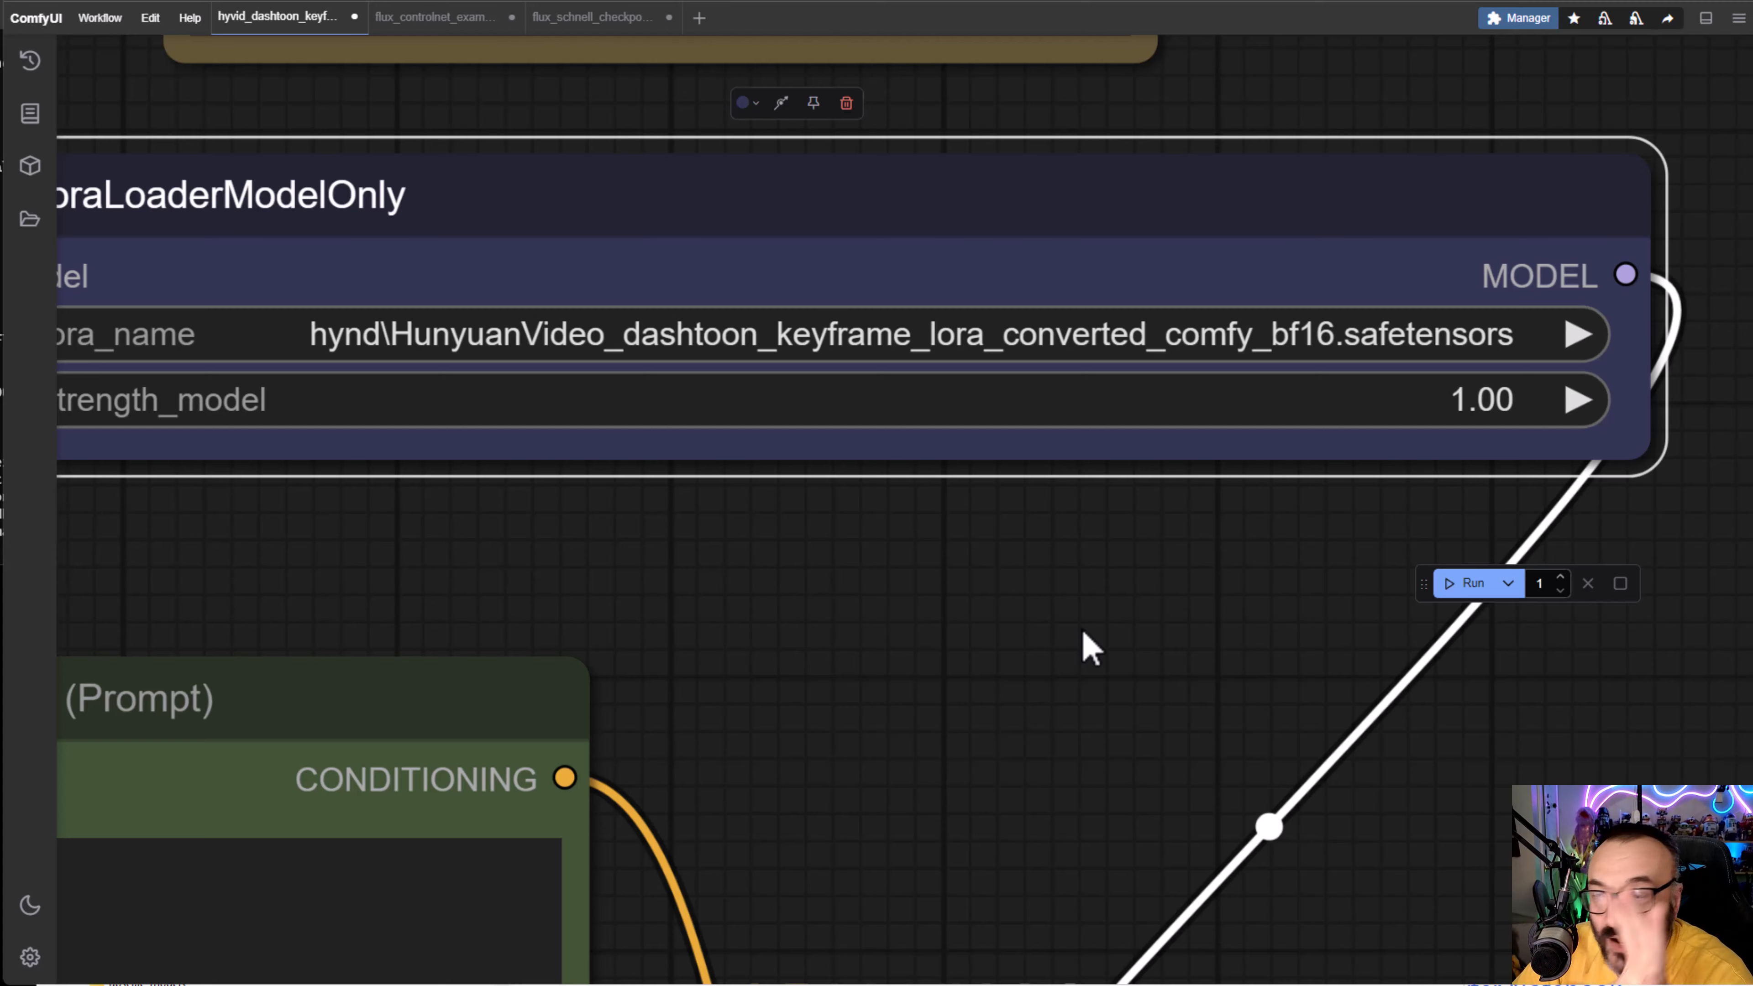
Trace the path from the LoRA loader through HunyuanVideo Encode Keyframes To Cond to the scheduler, noise, model sampling and SamplerCustomAdvanced nodes
{"action": "scroll", "coordinate": [1097, 663], "scroll_direction": "down", "scroll_amount": 8}
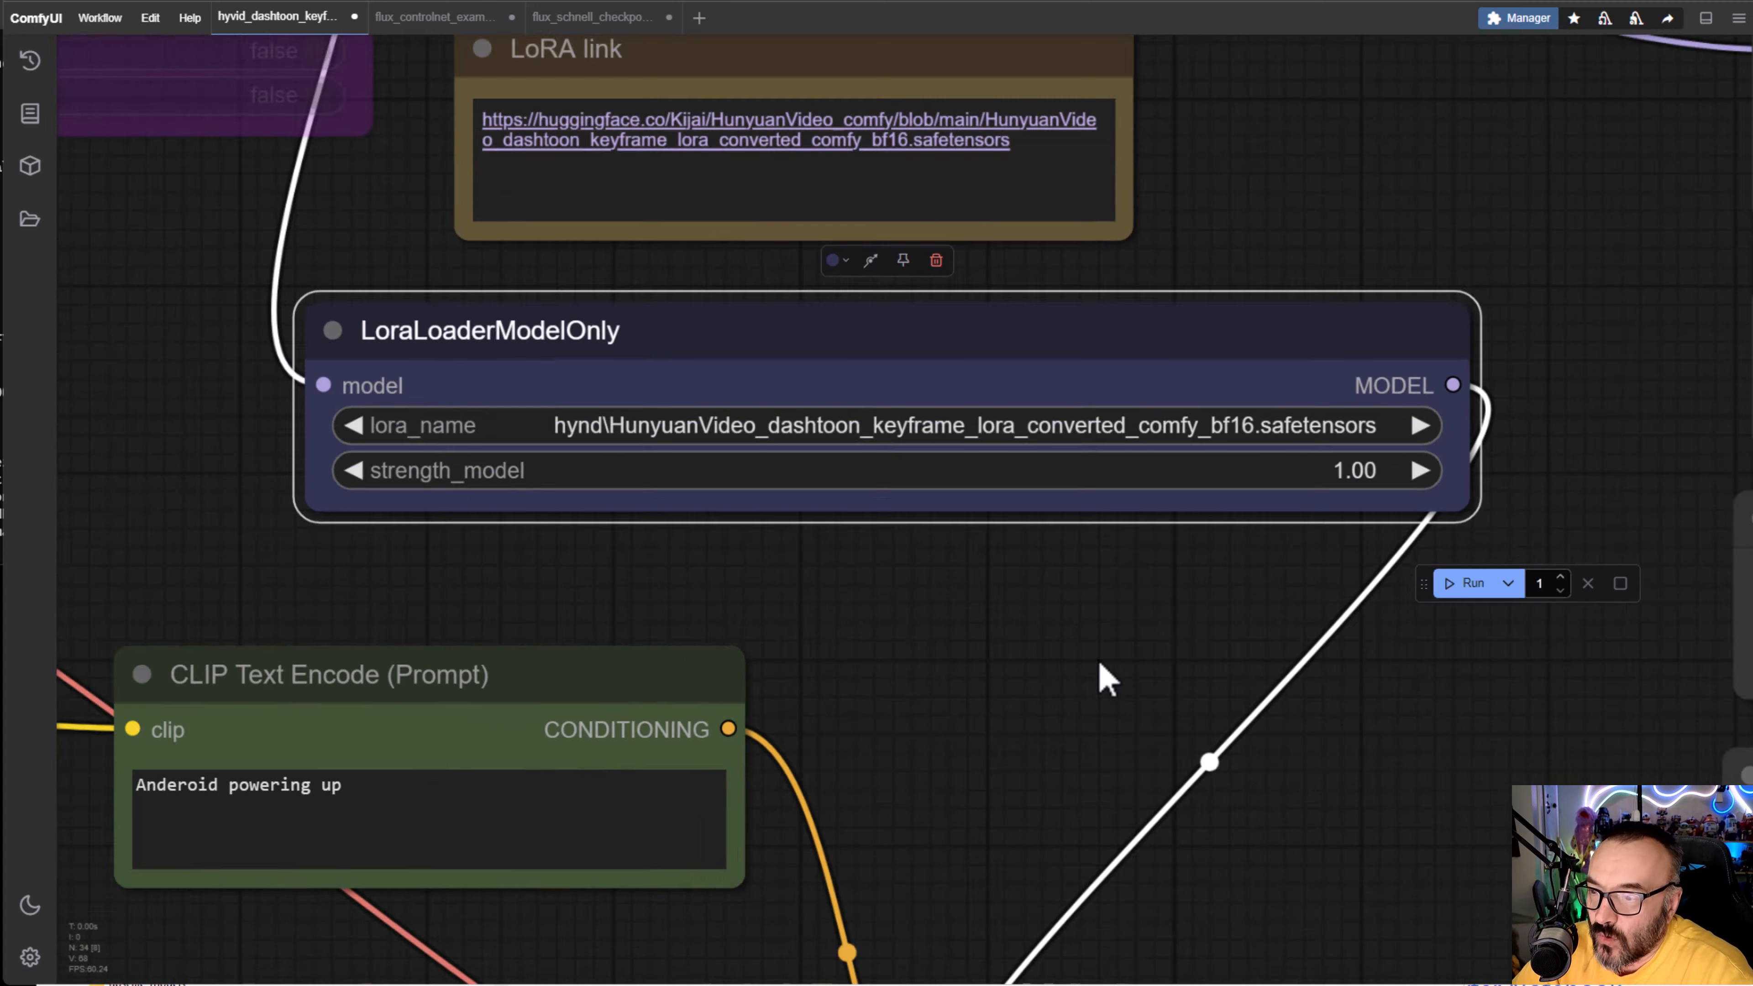
{"action": "scroll", "coordinate": [1097, 671], "scroll_direction": "down", "scroll_amount": 2}
{"action": "left_click_drag", "start_coordinate": [1094, 616], "coordinate": [897, 159]}
{"action": "scroll", "coordinate": [918, 397], "scroll_direction": "up", "scroll_amount": 6}
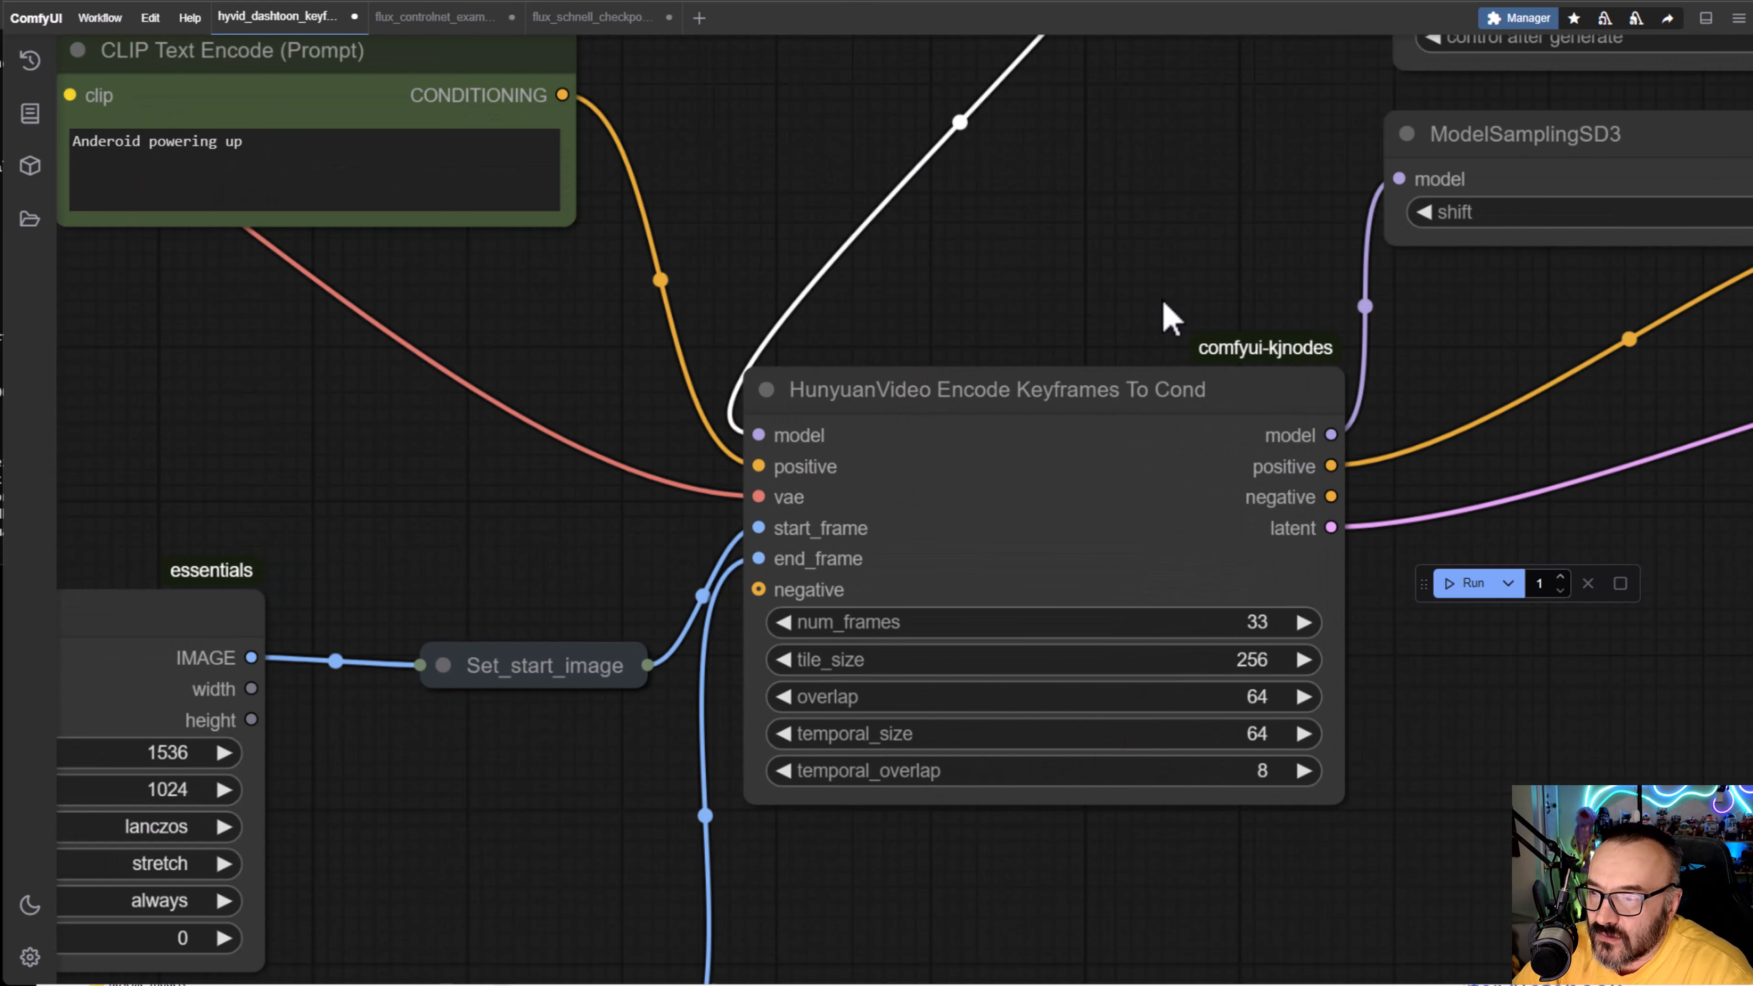
{"action": "left_click_drag", "start_coordinate": [1092, 344], "coordinate": [411, 534]}
{"action": "scroll", "coordinate": [606, 442], "scroll_direction": "down", "scroll_amount": 3}
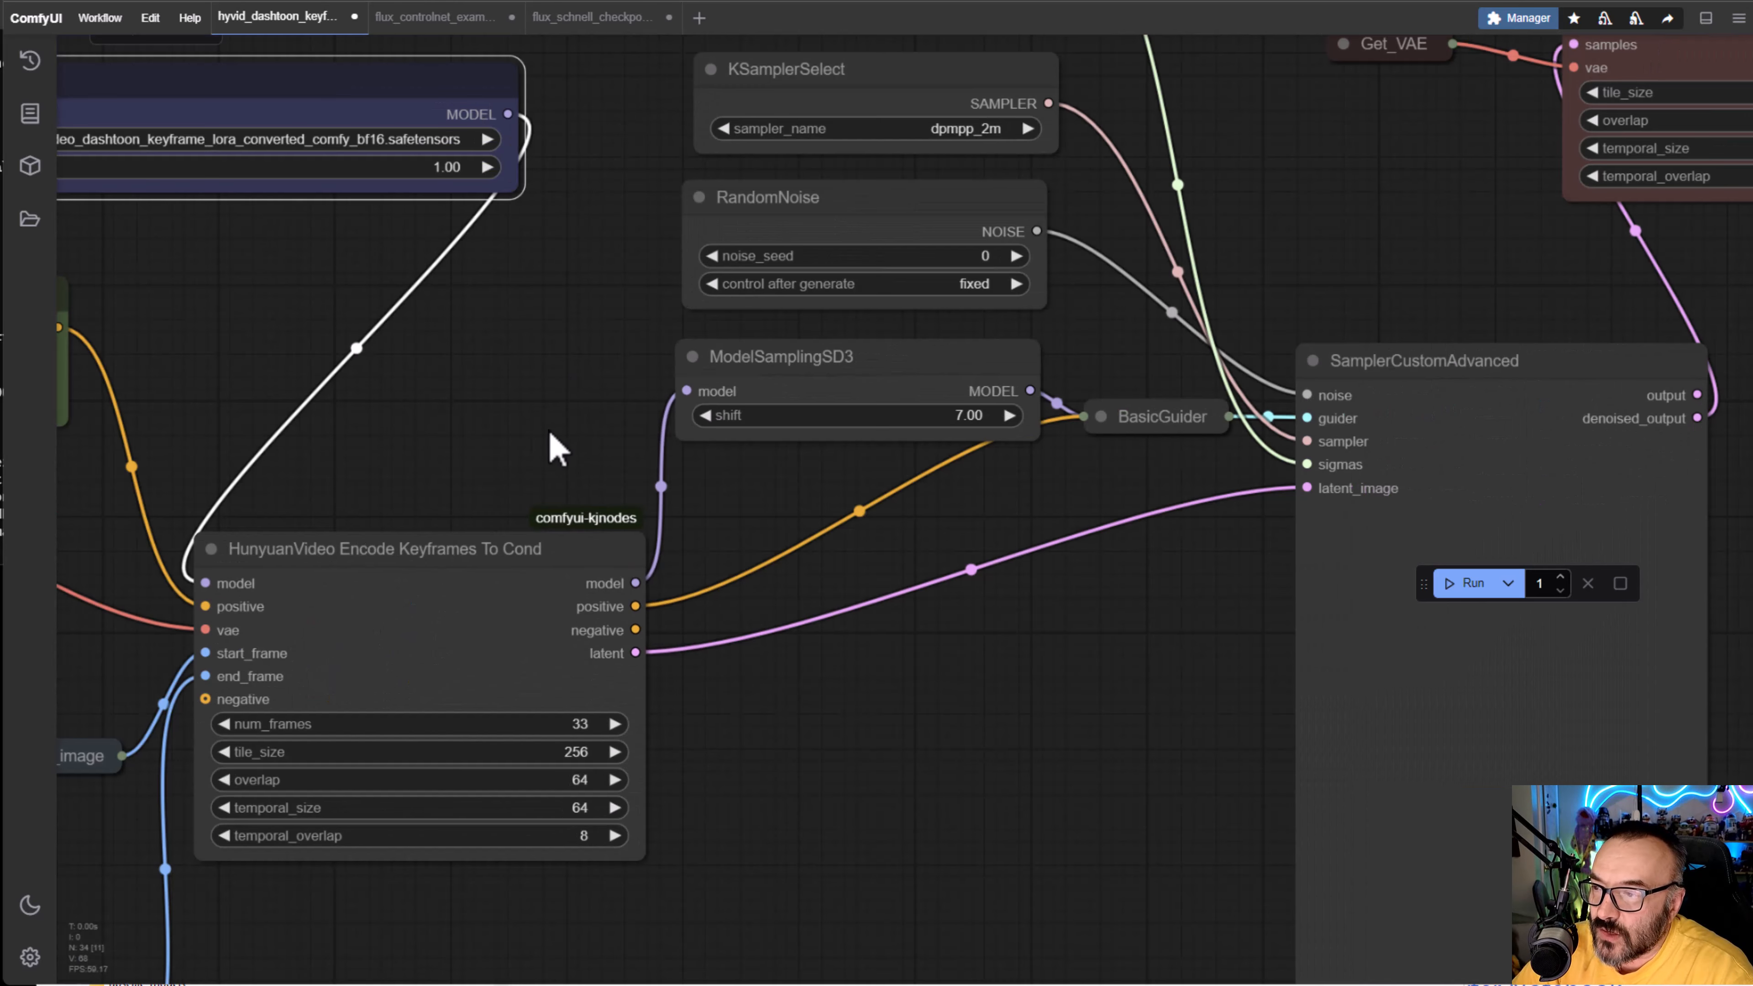
{"action": "left_click_drag", "start_coordinate": [536, 464], "coordinate": [418, 703]}
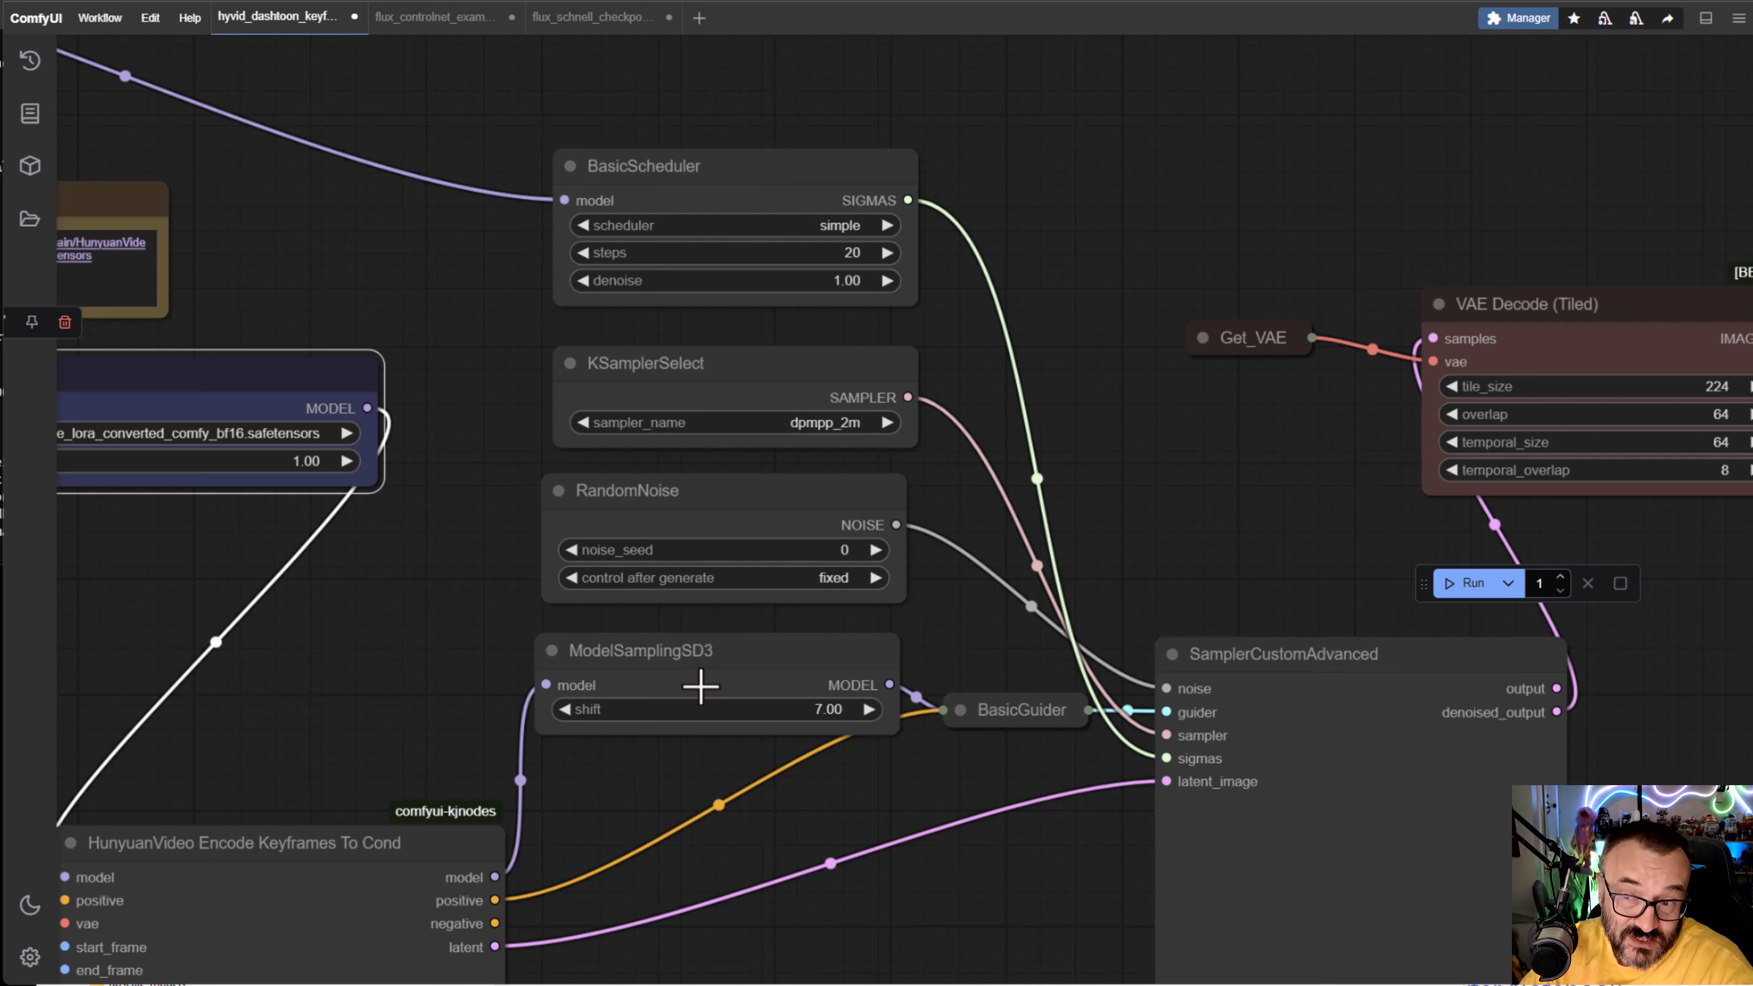
{"action": "left_click_drag", "start_coordinate": [1104, 559], "coordinate": [724, 298]}
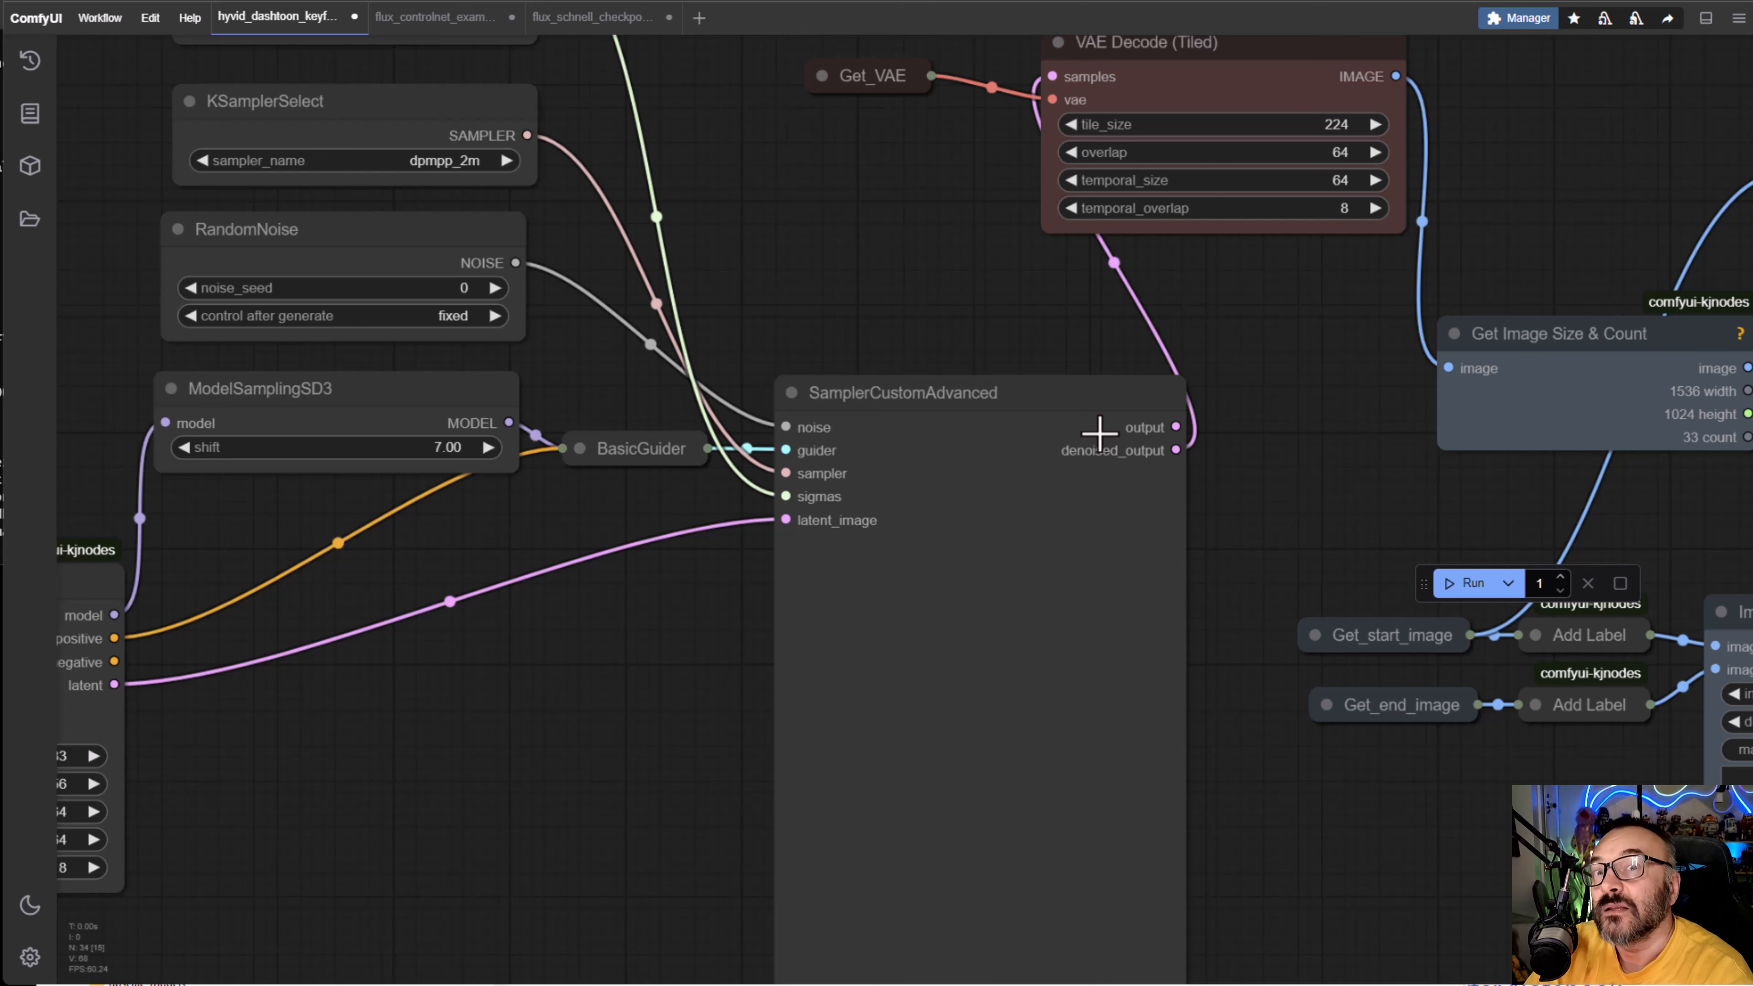
Shift SamplerCustomAdvanced slightly left and VAE Decode (Tiled) slightly right and down, and check the temporal_size description
{"action": "left_click_drag", "start_coordinate": [1247, 439], "coordinate": [717, 485]}
{"action": "left_click_drag", "start_coordinate": [583, 434], "coordinate": [520, 422]}
{"action": "left_click_drag", "start_coordinate": [789, 407], "coordinate": [873, 522]}
{"action": "left_click_drag", "start_coordinate": [745, 207], "coordinate": [790, 224]}
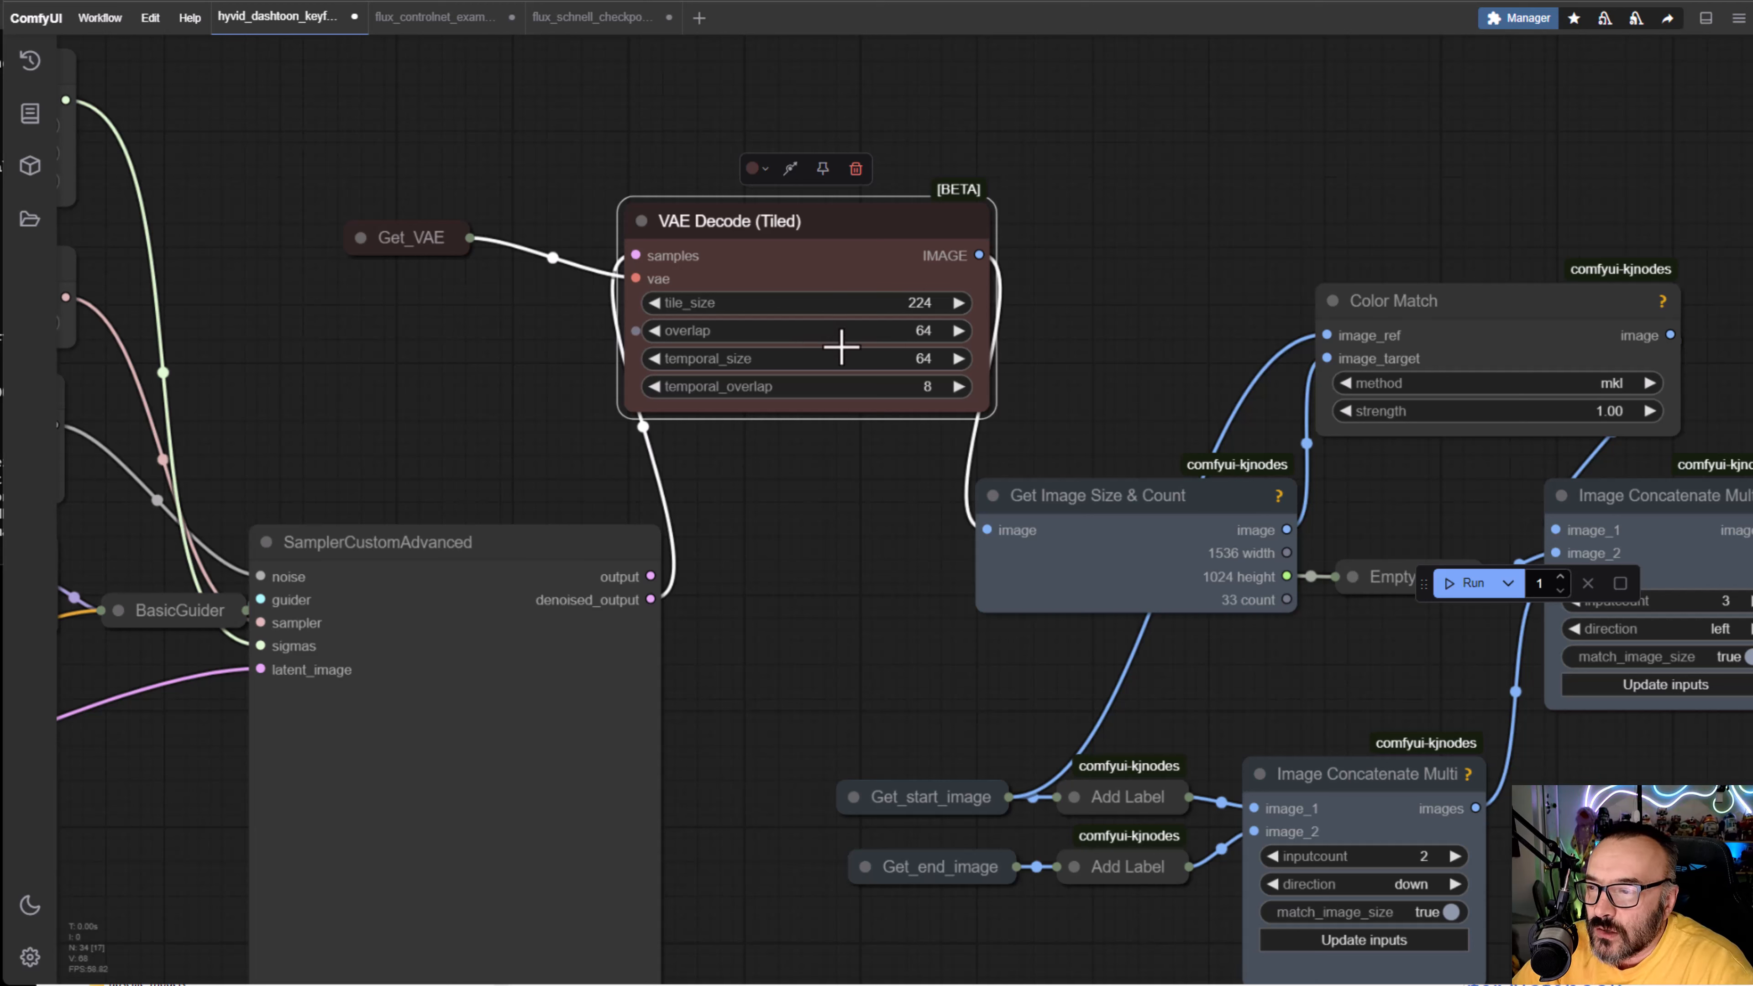
{"action": "mouse_move", "coordinate": [895, 370]}
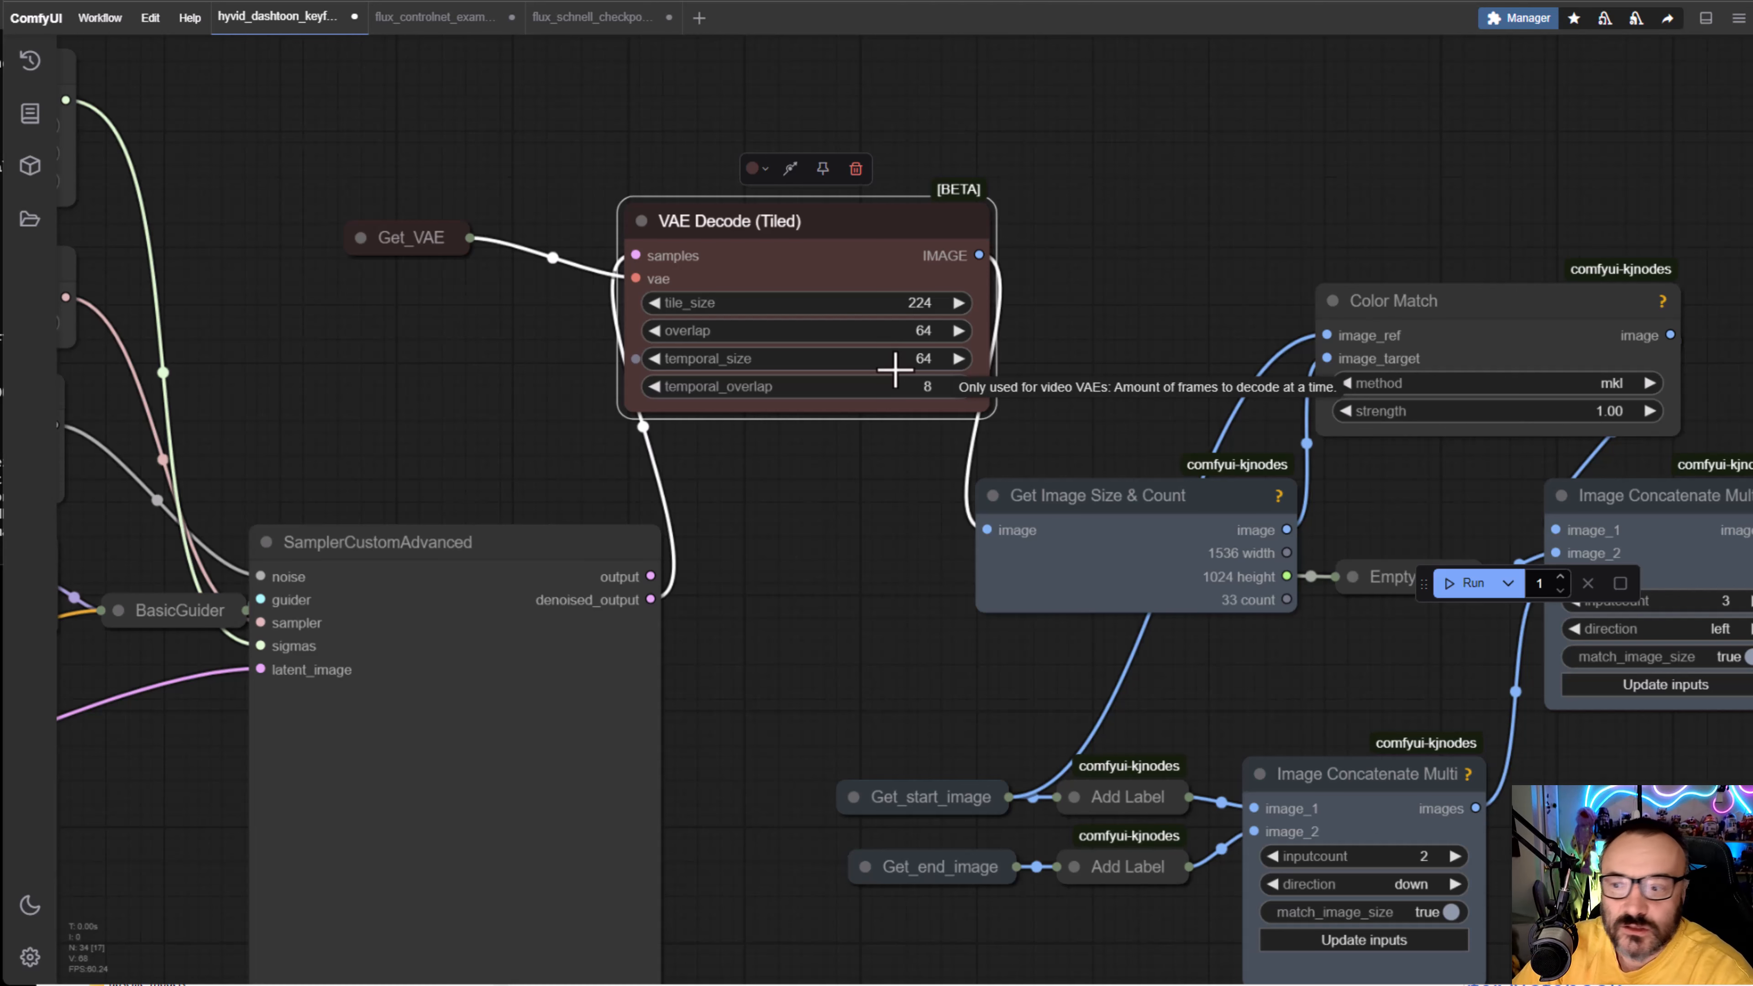
Move the Get_start_image and Get_end_image nodes slightly left, away from their Add Label nodes
{"action": "left_click_drag", "start_coordinate": [877, 607], "coordinate": [490, 335]}
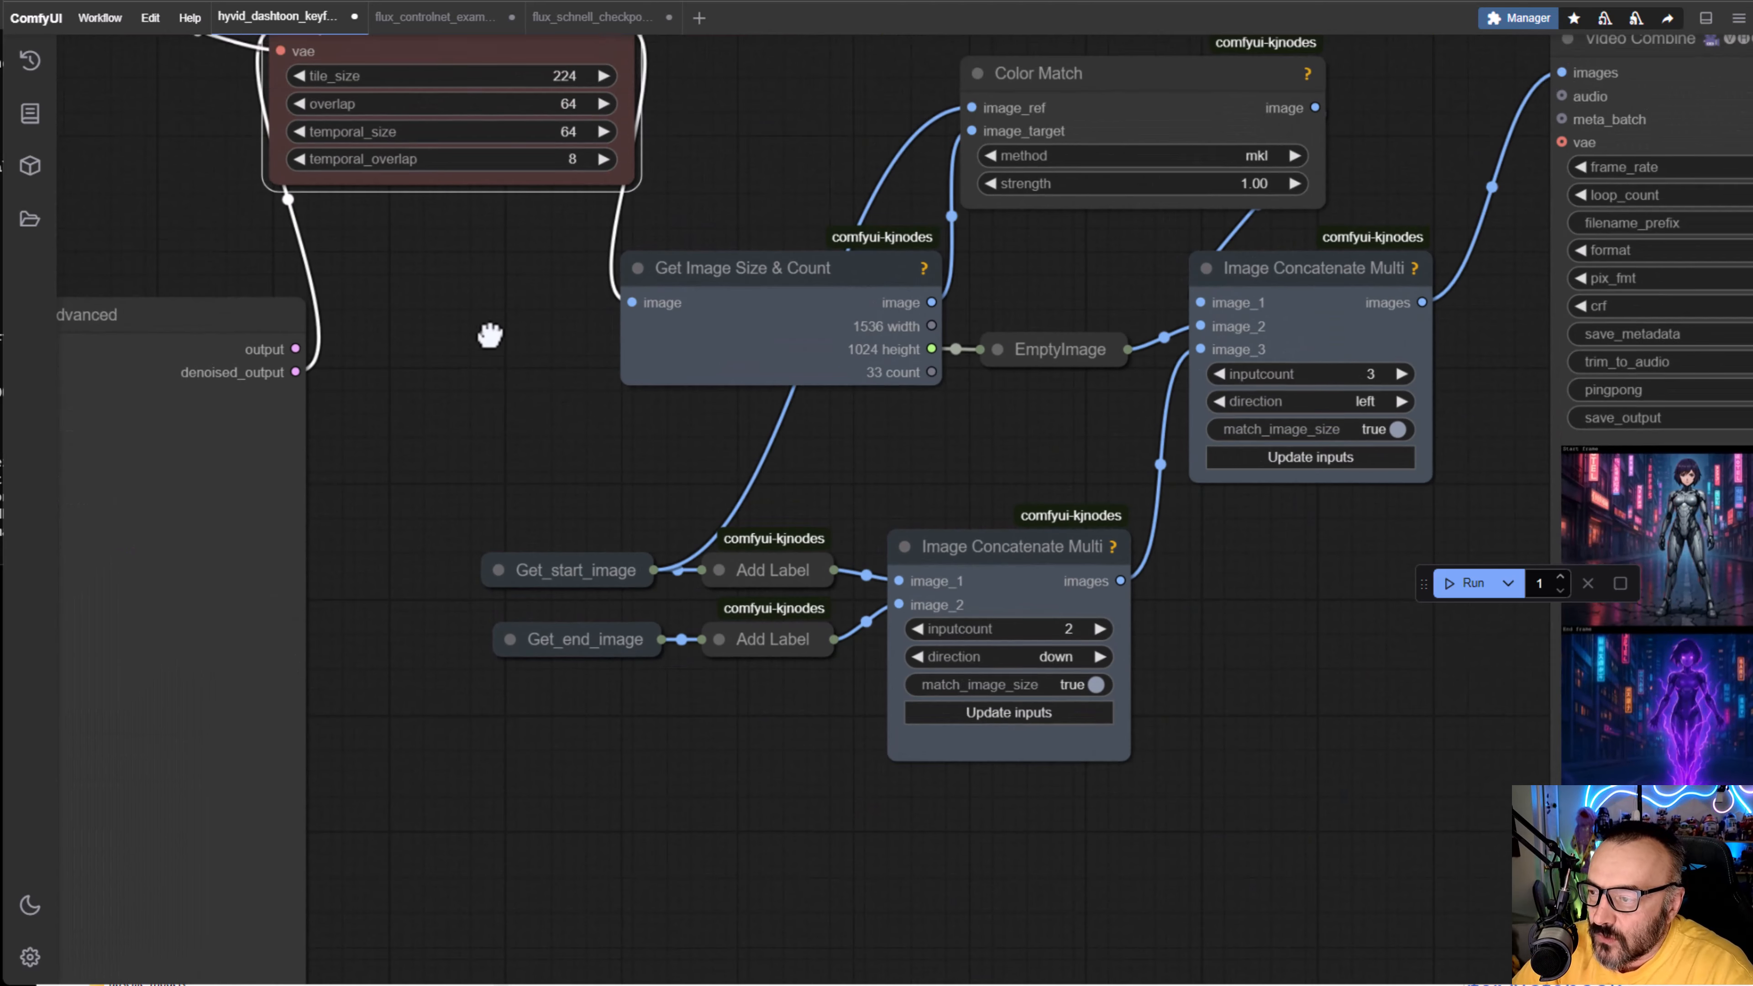
{"action": "left_click_drag", "start_coordinate": [615, 570], "coordinate": [585, 576]}
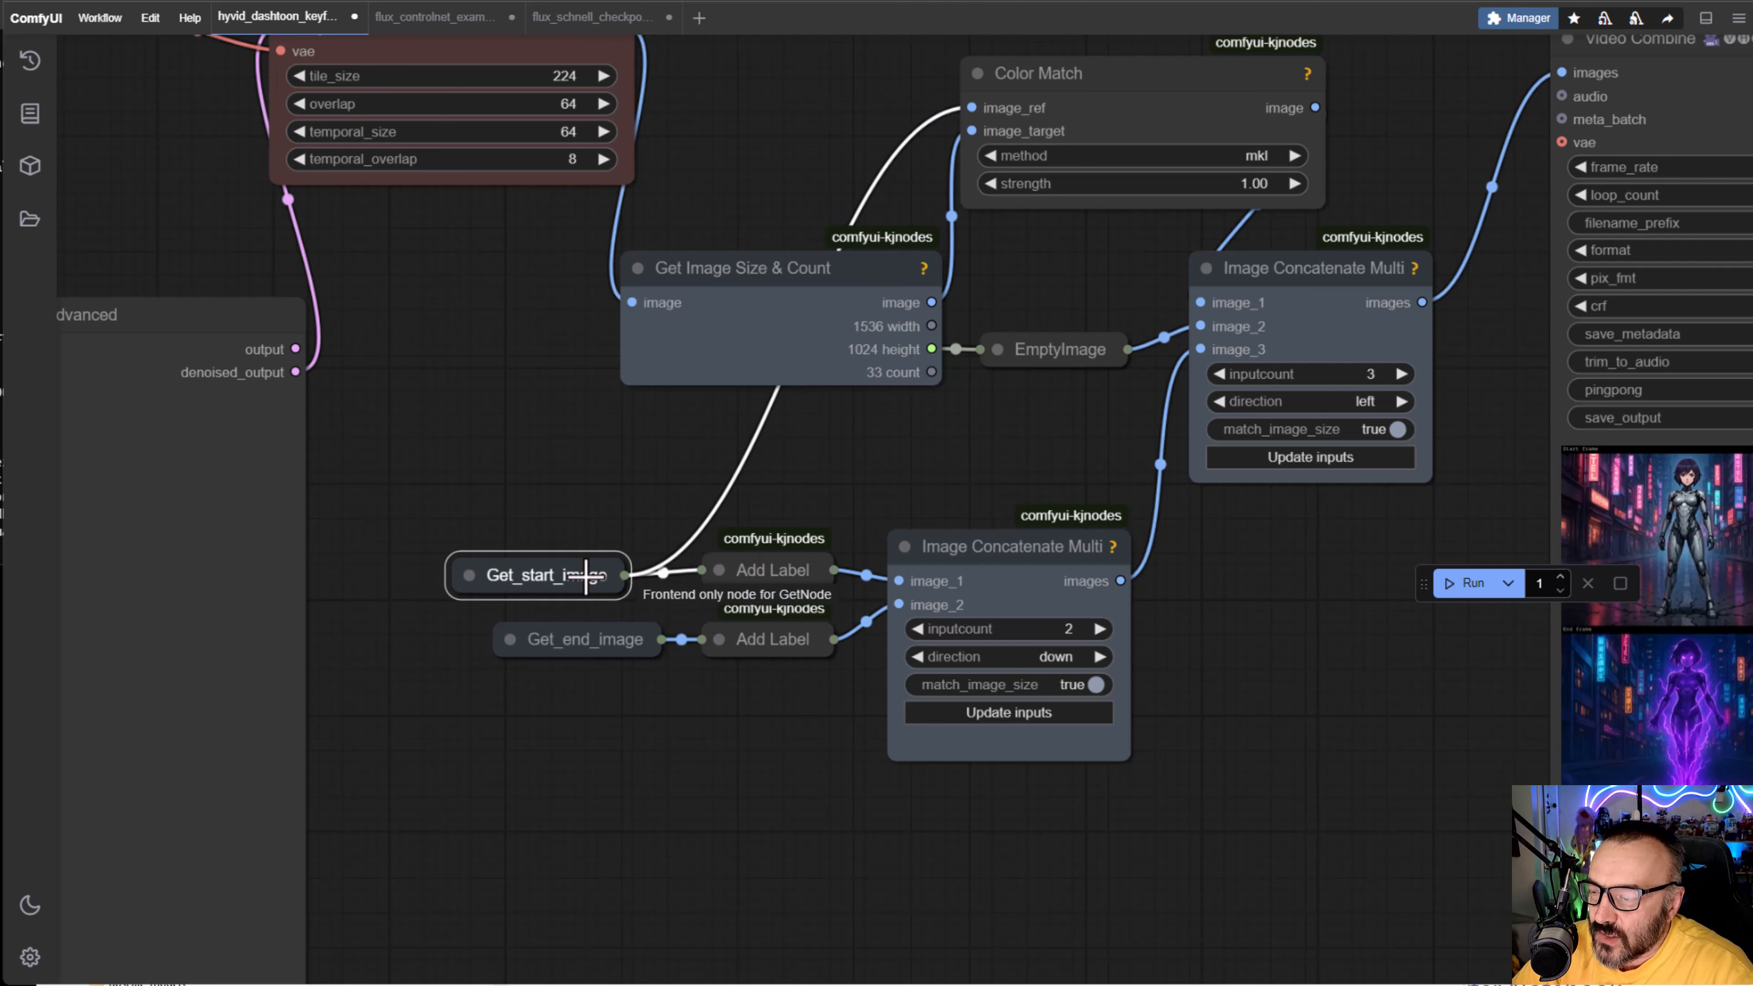
{"action": "mouse_move", "coordinate": [585, 639]}
{"action": "left_mouse_down"}
{"action": "mouse_move", "coordinate": [535, 638]}
{"action": "mouse_move", "coordinate": [563, 636]}
{"action": "left_mouse_up"}
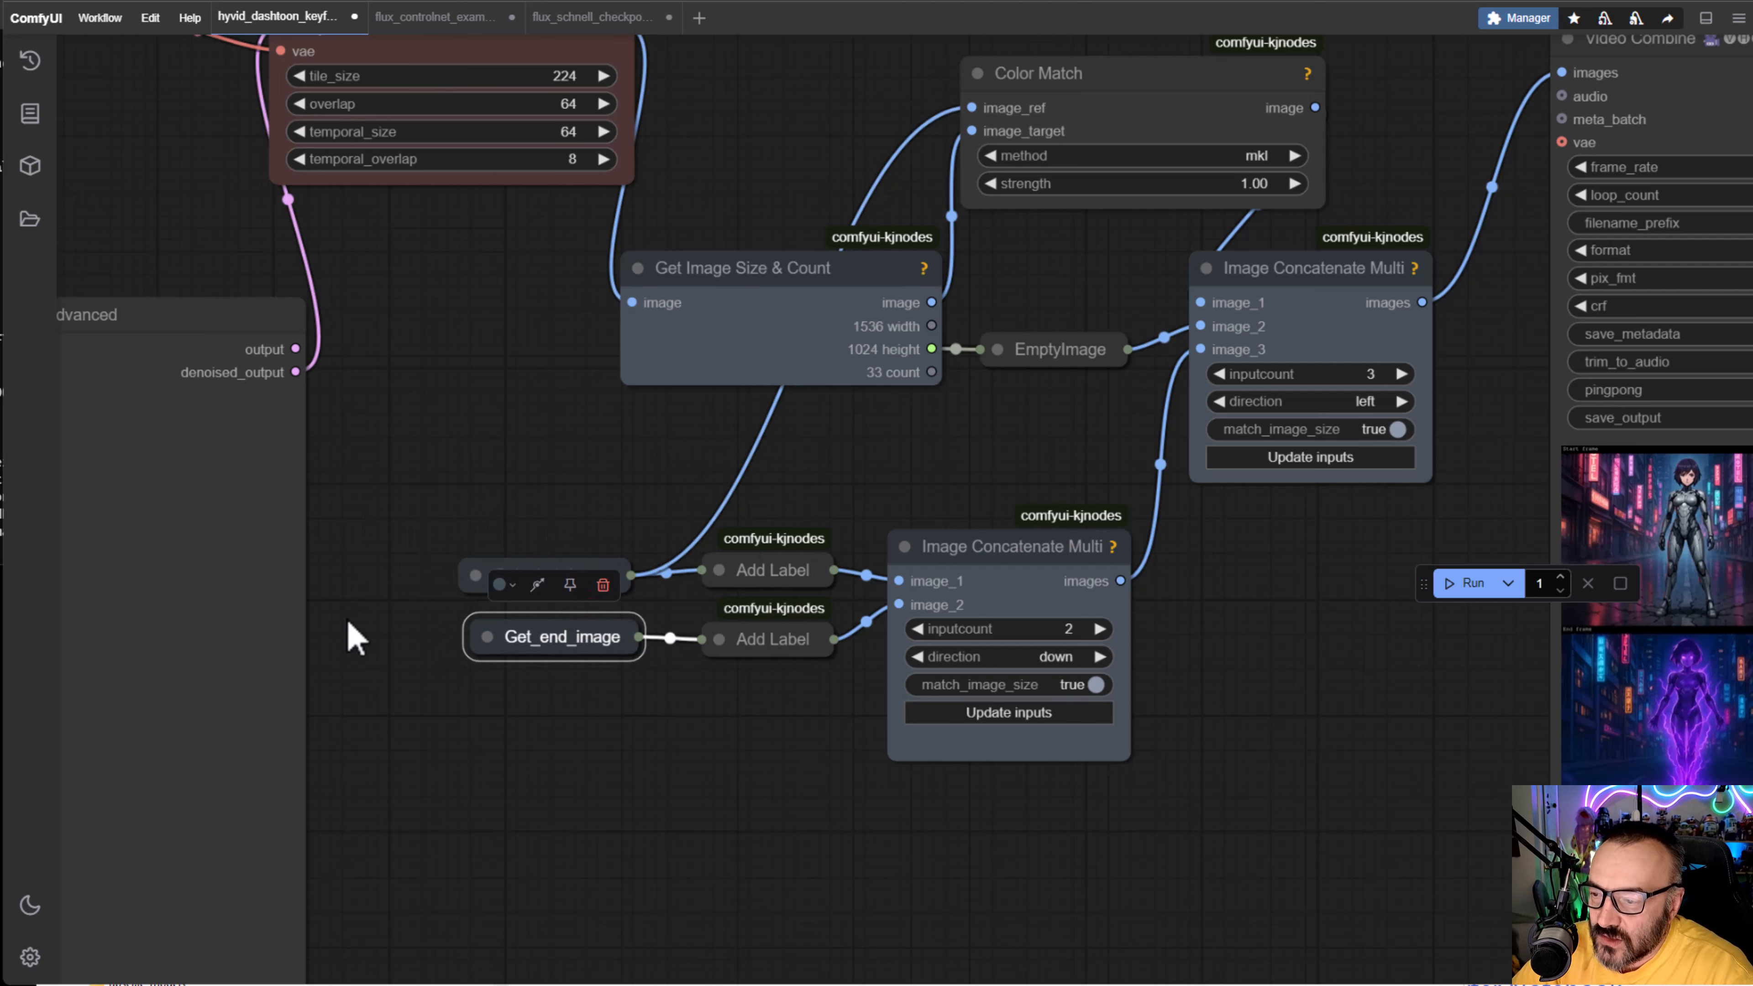
Examine the image concatenation branch and nudge the Get Image Size & Count node slightly up and left
{"action": "left_click_drag", "start_coordinate": [1095, 402], "coordinate": [947, 529]}
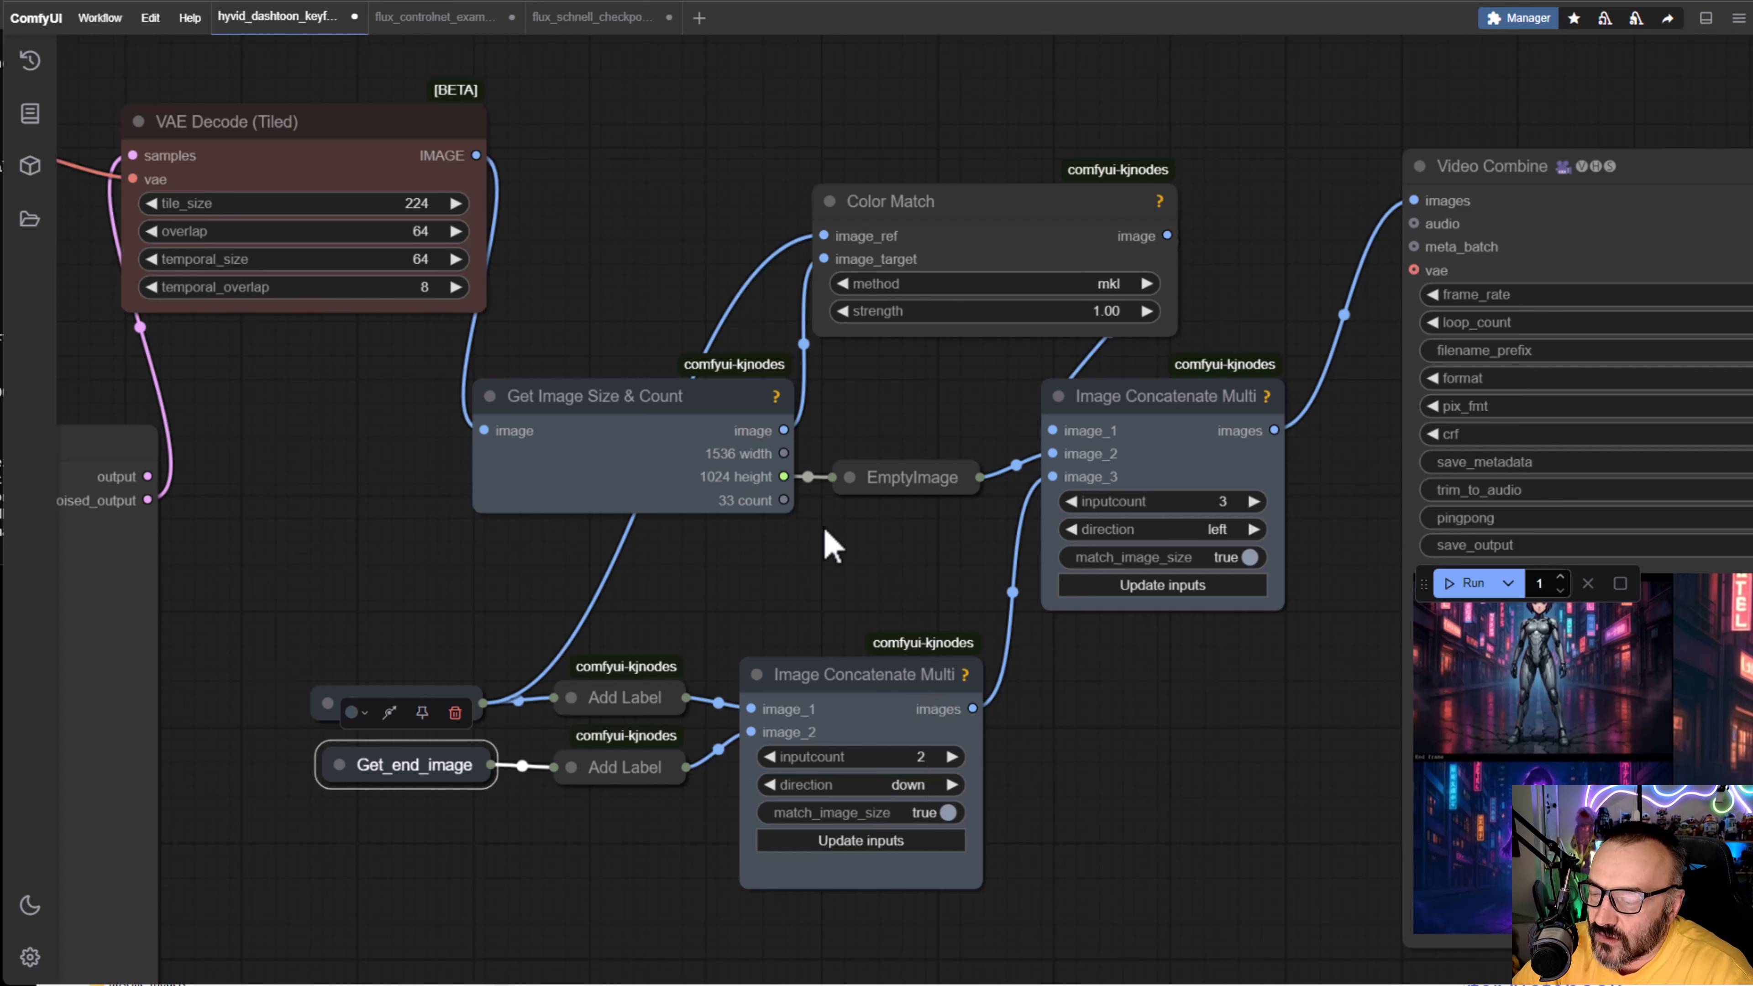
{"action": "left_click_drag", "start_coordinate": [752, 508], "coordinate": [707, 517]}
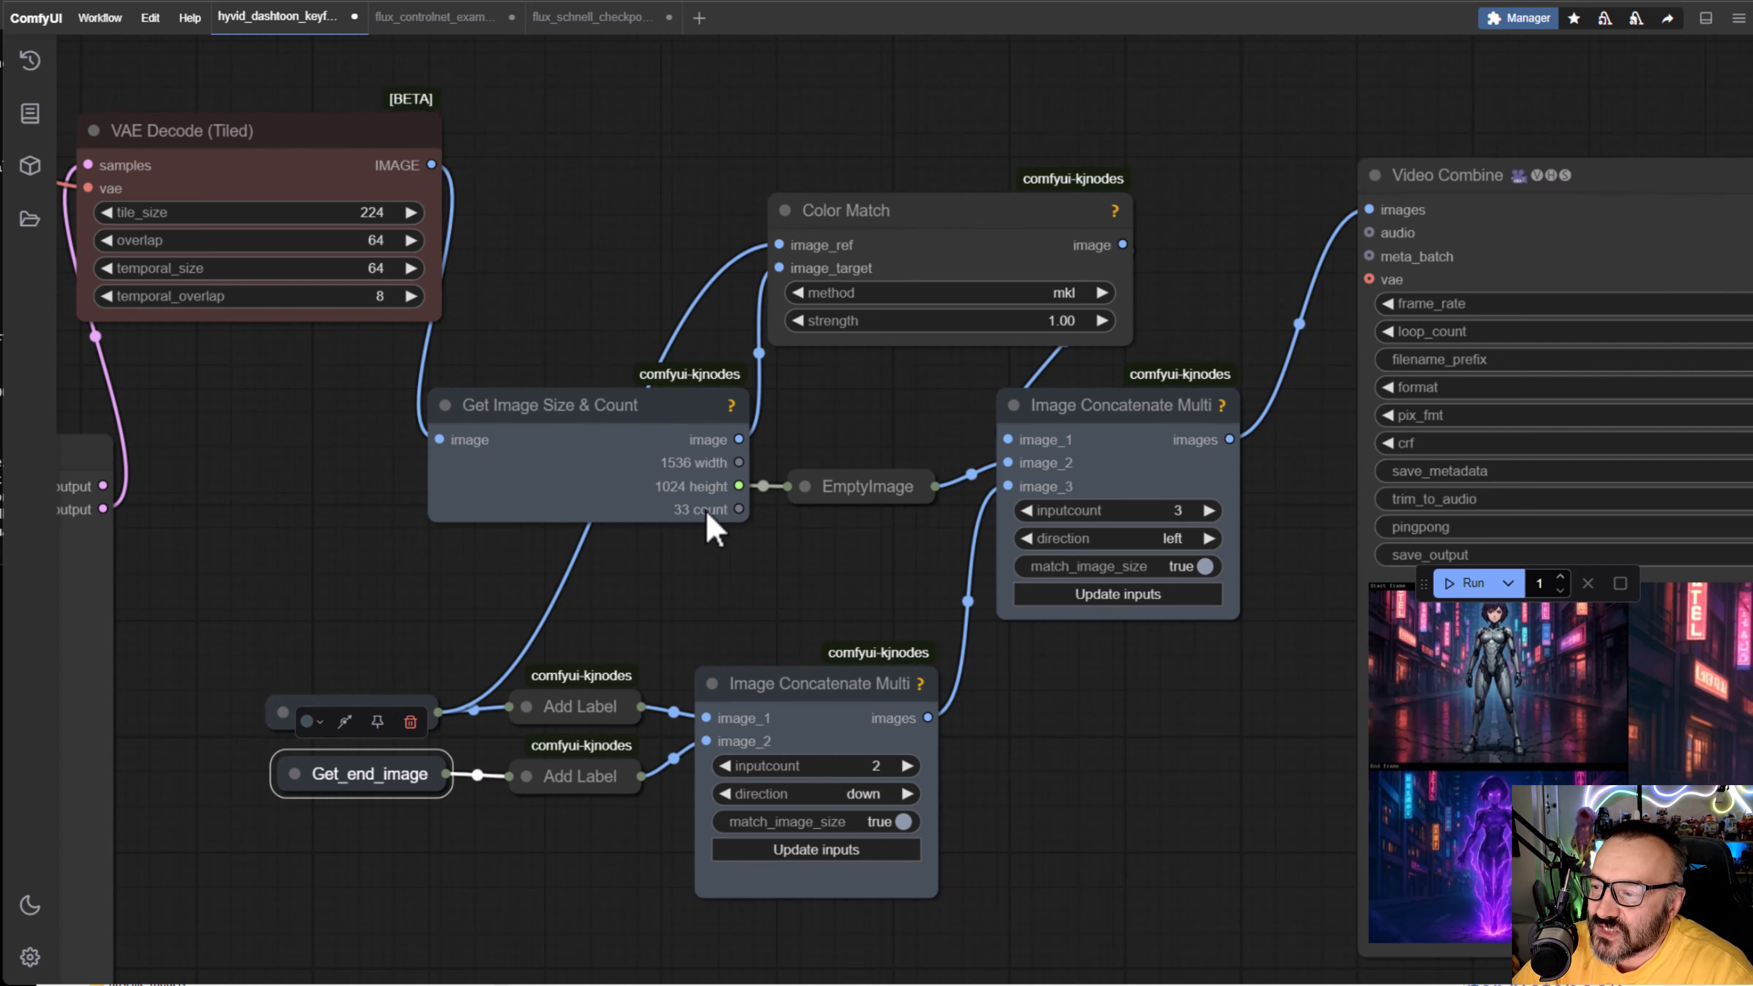
{"action": "left_click", "coordinate": [612, 413]}
{"action": "left_click_drag", "start_coordinate": [619, 417], "coordinate": [616, 416]}
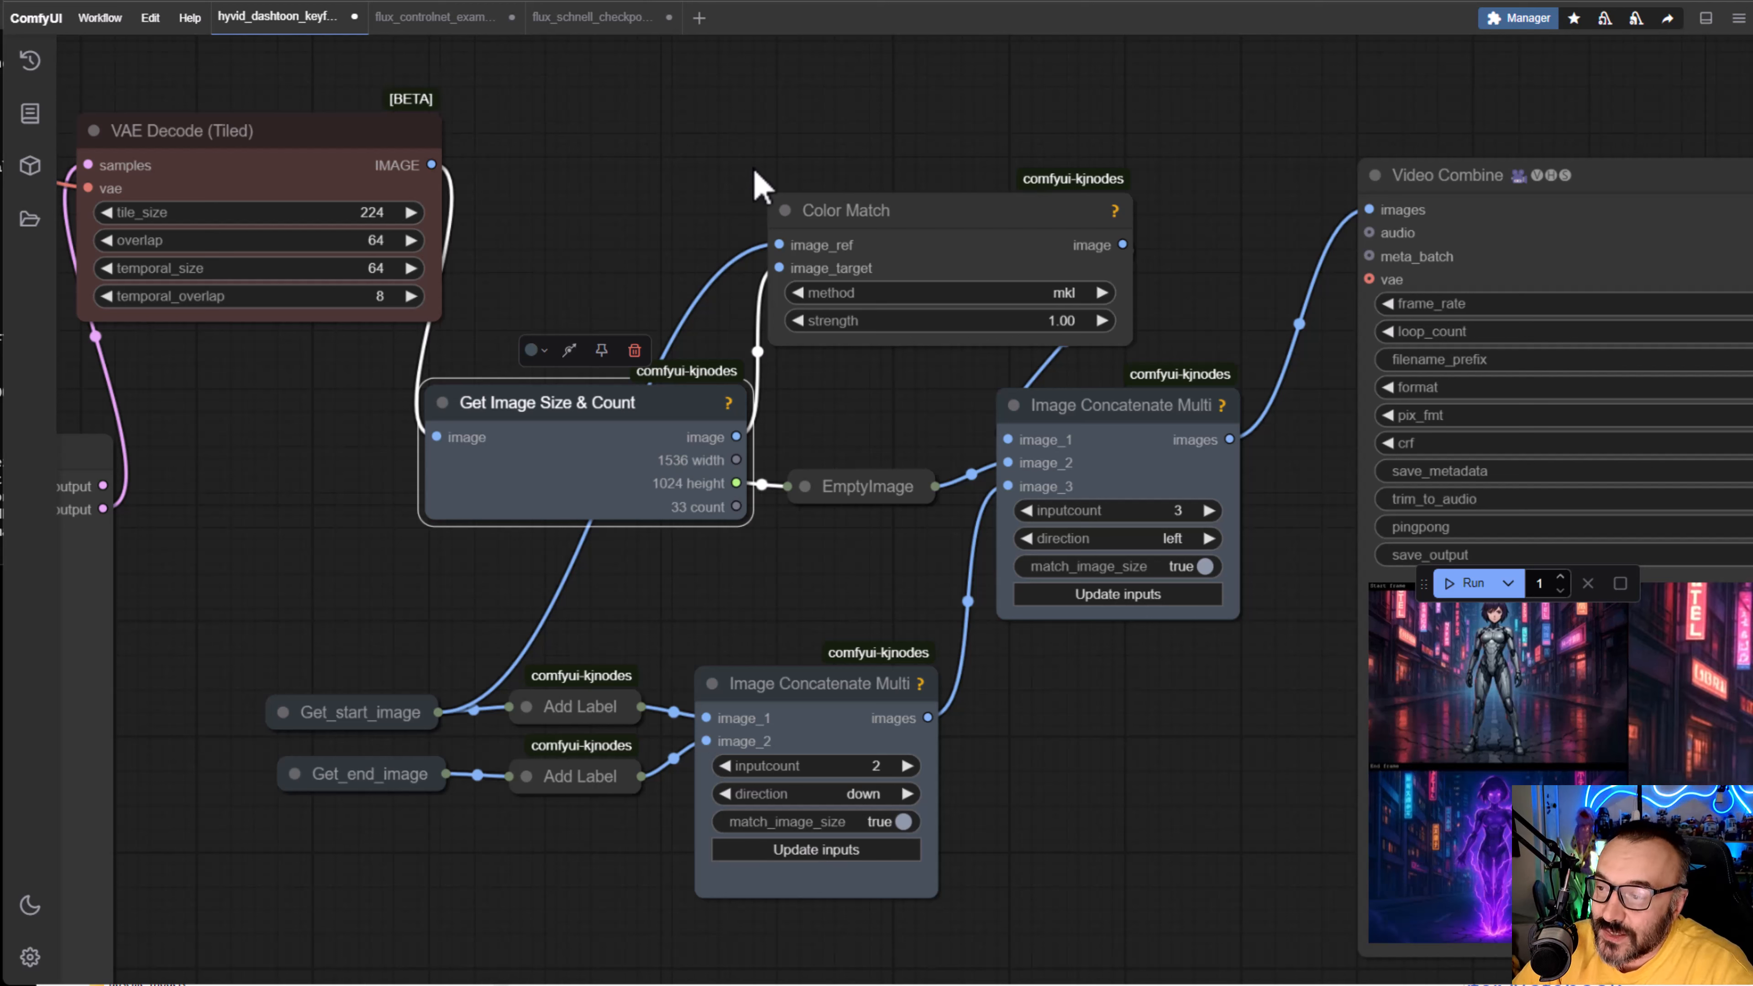
Move the Color Match node slightly up and left, and inspect its image_ref, image_target, method and strength entries
{"action": "left_click_drag", "start_coordinate": [941, 210], "coordinate": [904, 181]}
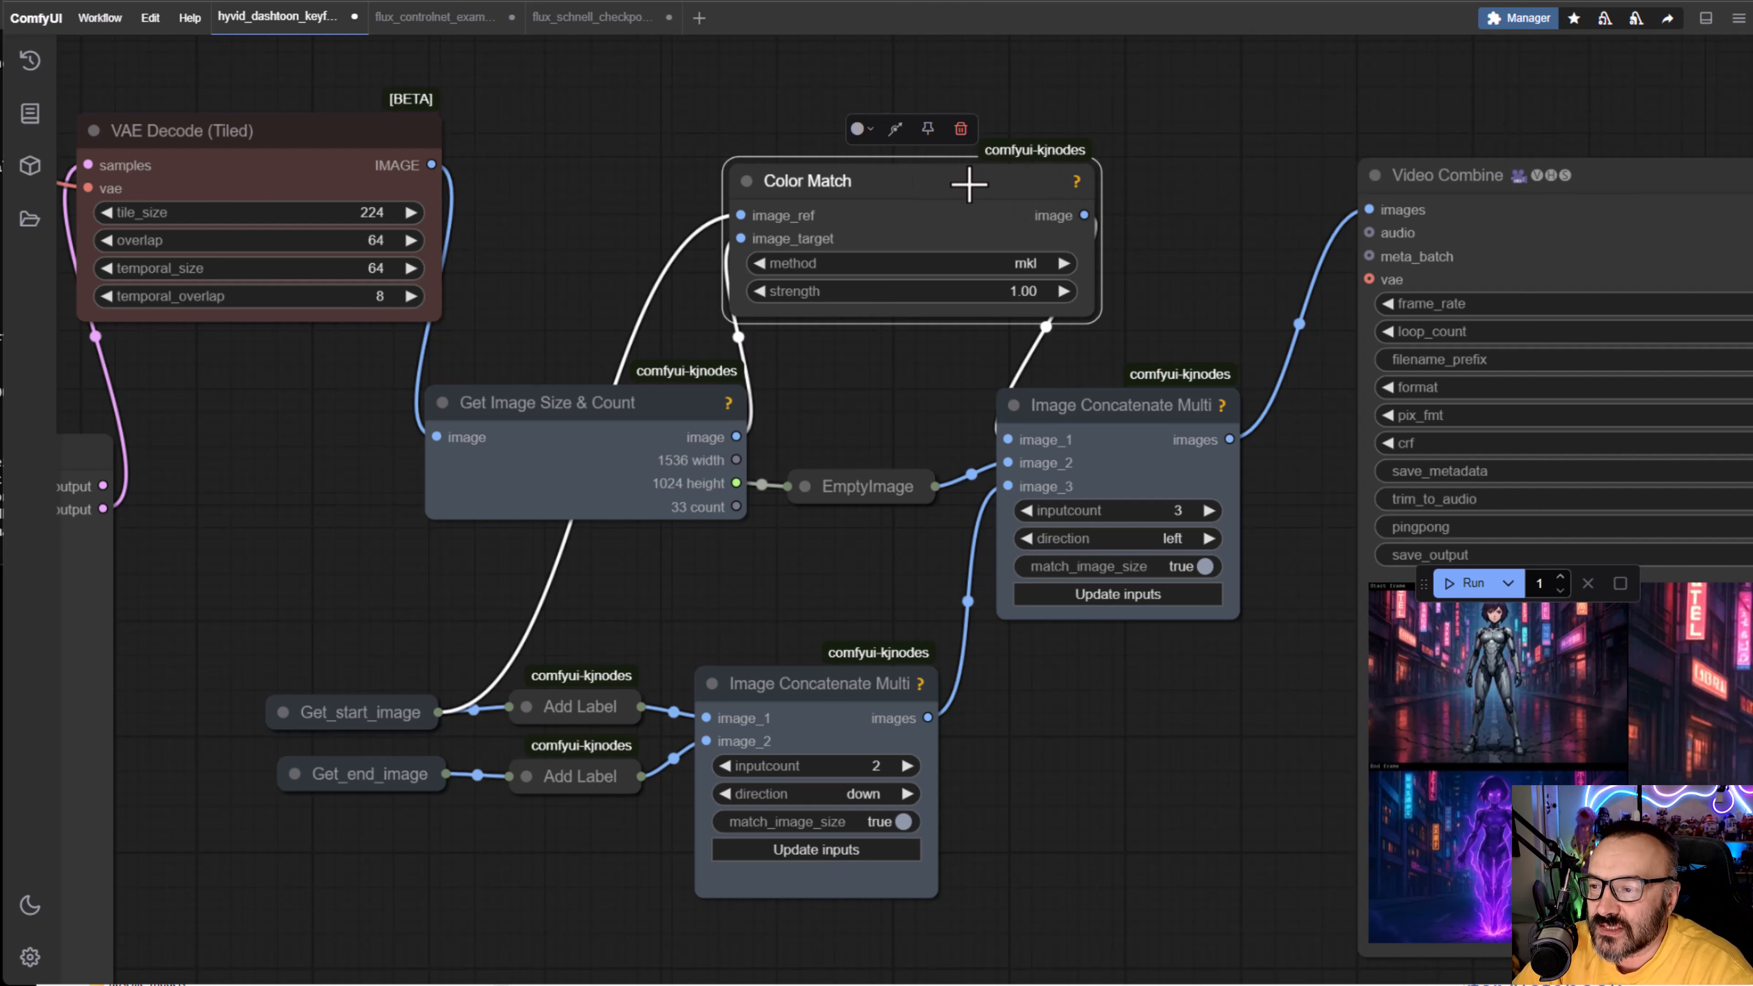
{"action": "scroll", "coordinate": [1057, 165], "scroll_direction": "up", "scroll_amount": 4}
{"action": "scroll", "coordinate": [1059, 166], "scroll_direction": "up", "scroll_amount": 4}
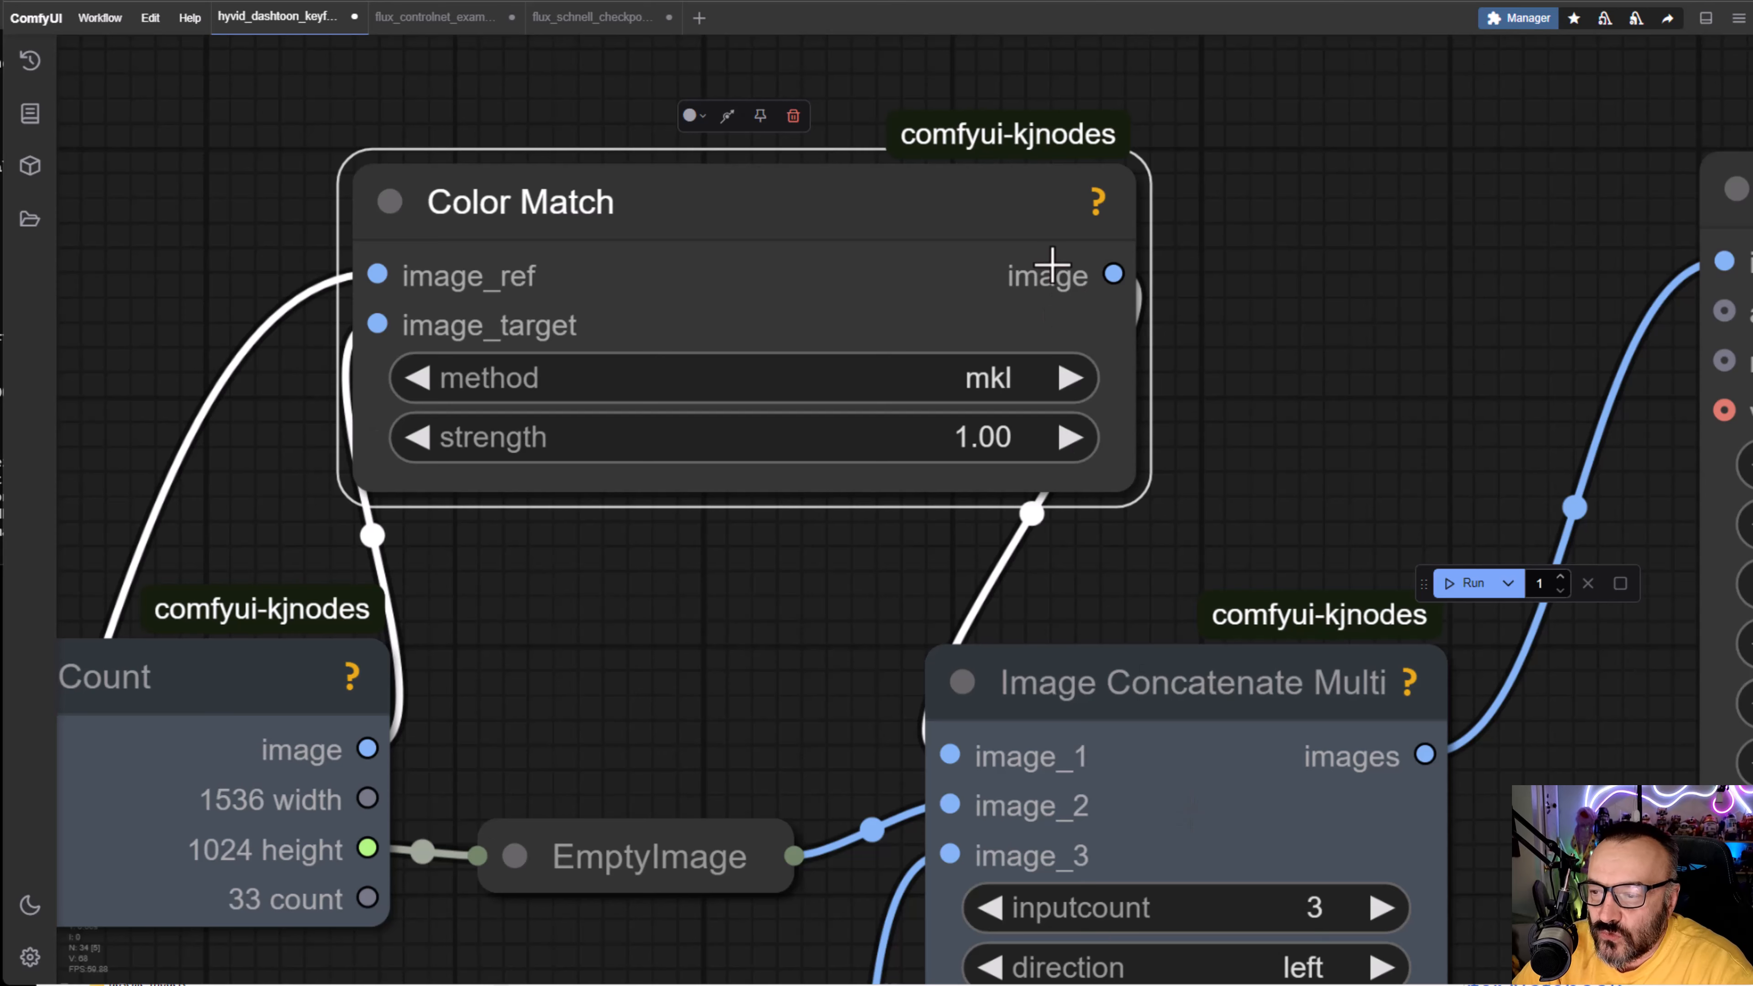
{"action": "scroll", "coordinate": [767, 677], "scroll_direction": "down", "scroll_amount": 7}
{"action": "left_click_drag", "start_coordinate": [759, 663], "coordinate": [813, 473]}
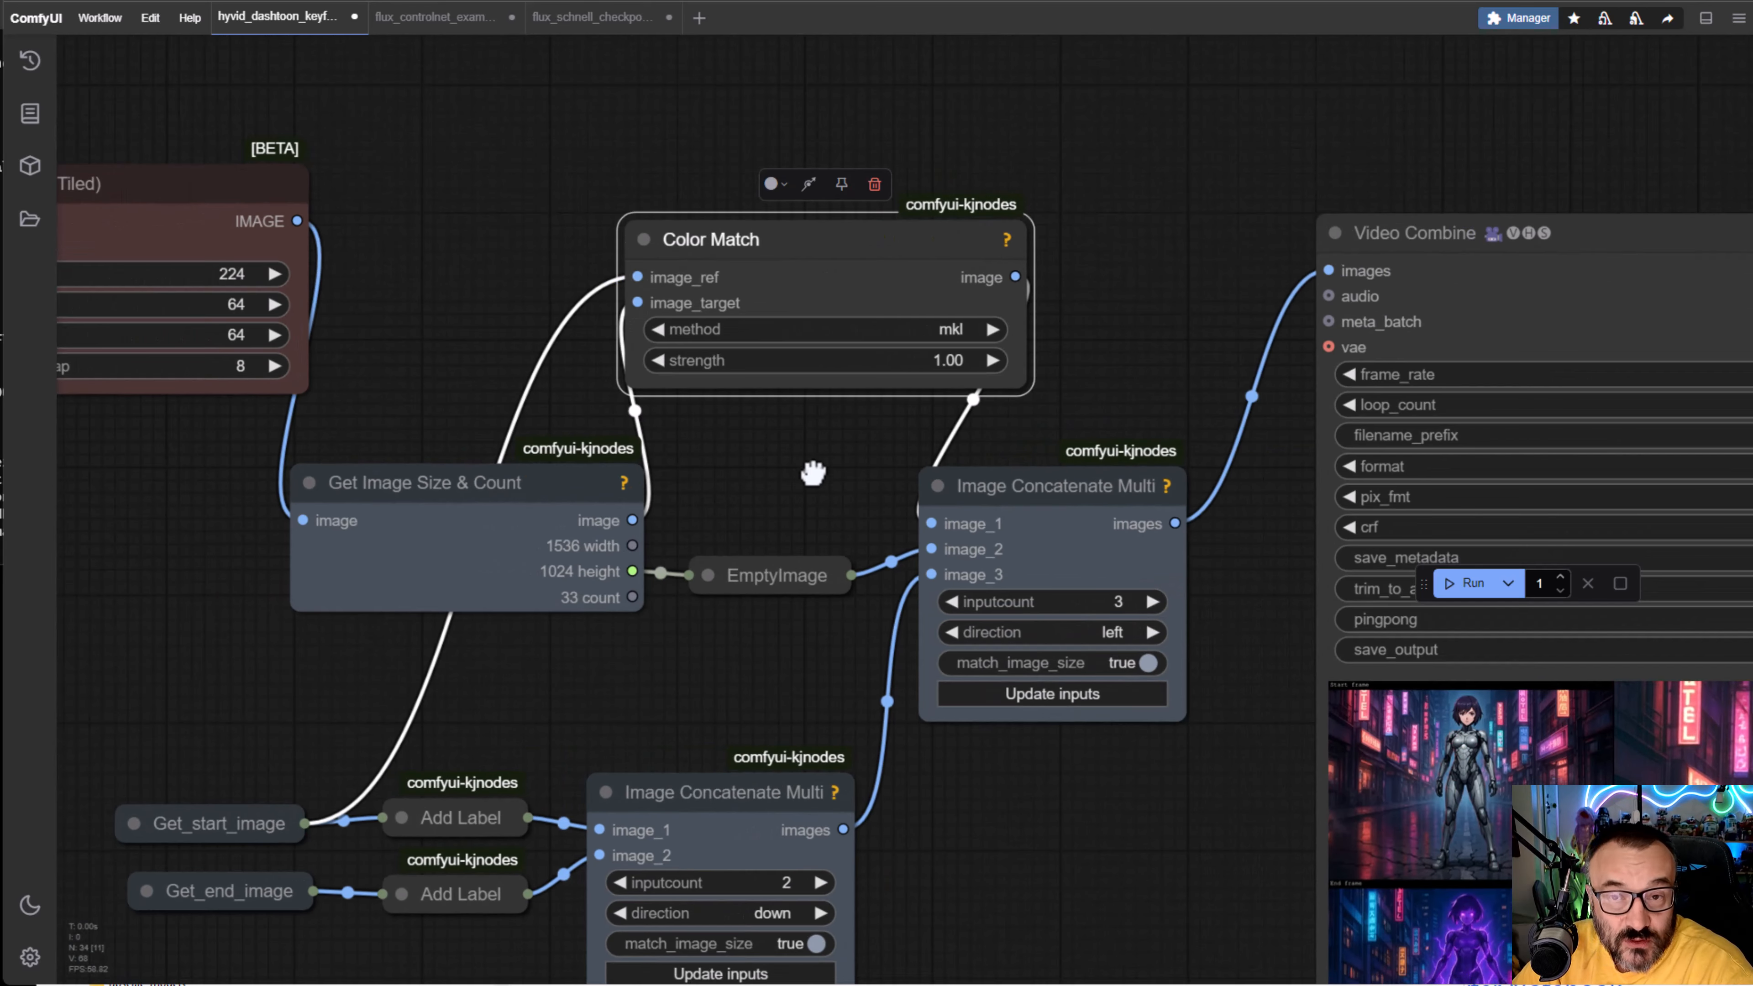
{"action": "scroll", "coordinate": [813, 473], "scroll_direction": "down", "scroll_amount": 4}
{"action": "scroll", "coordinate": [794, 548], "scroll_direction": "up", "scroll_amount": 4}
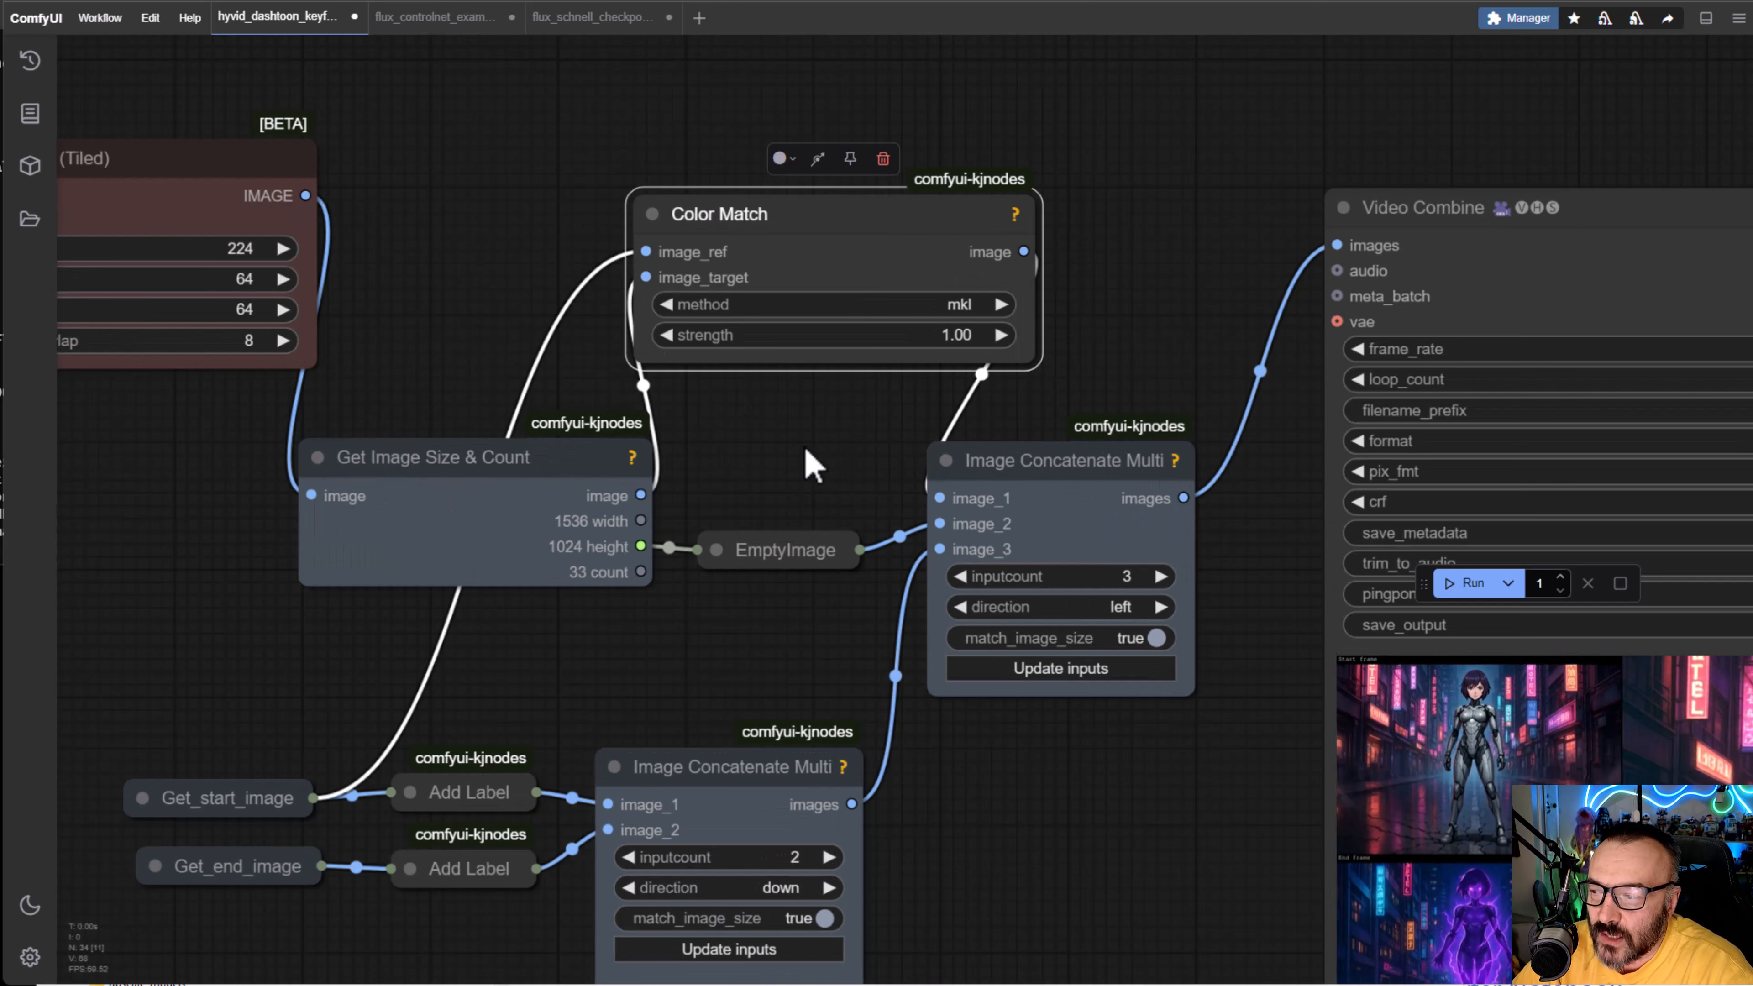
Check the ComfyUI Manager for missing custom nodes in the workflow, and return to the canvas
{"action": "left_click", "coordinate": [1522, 19]}
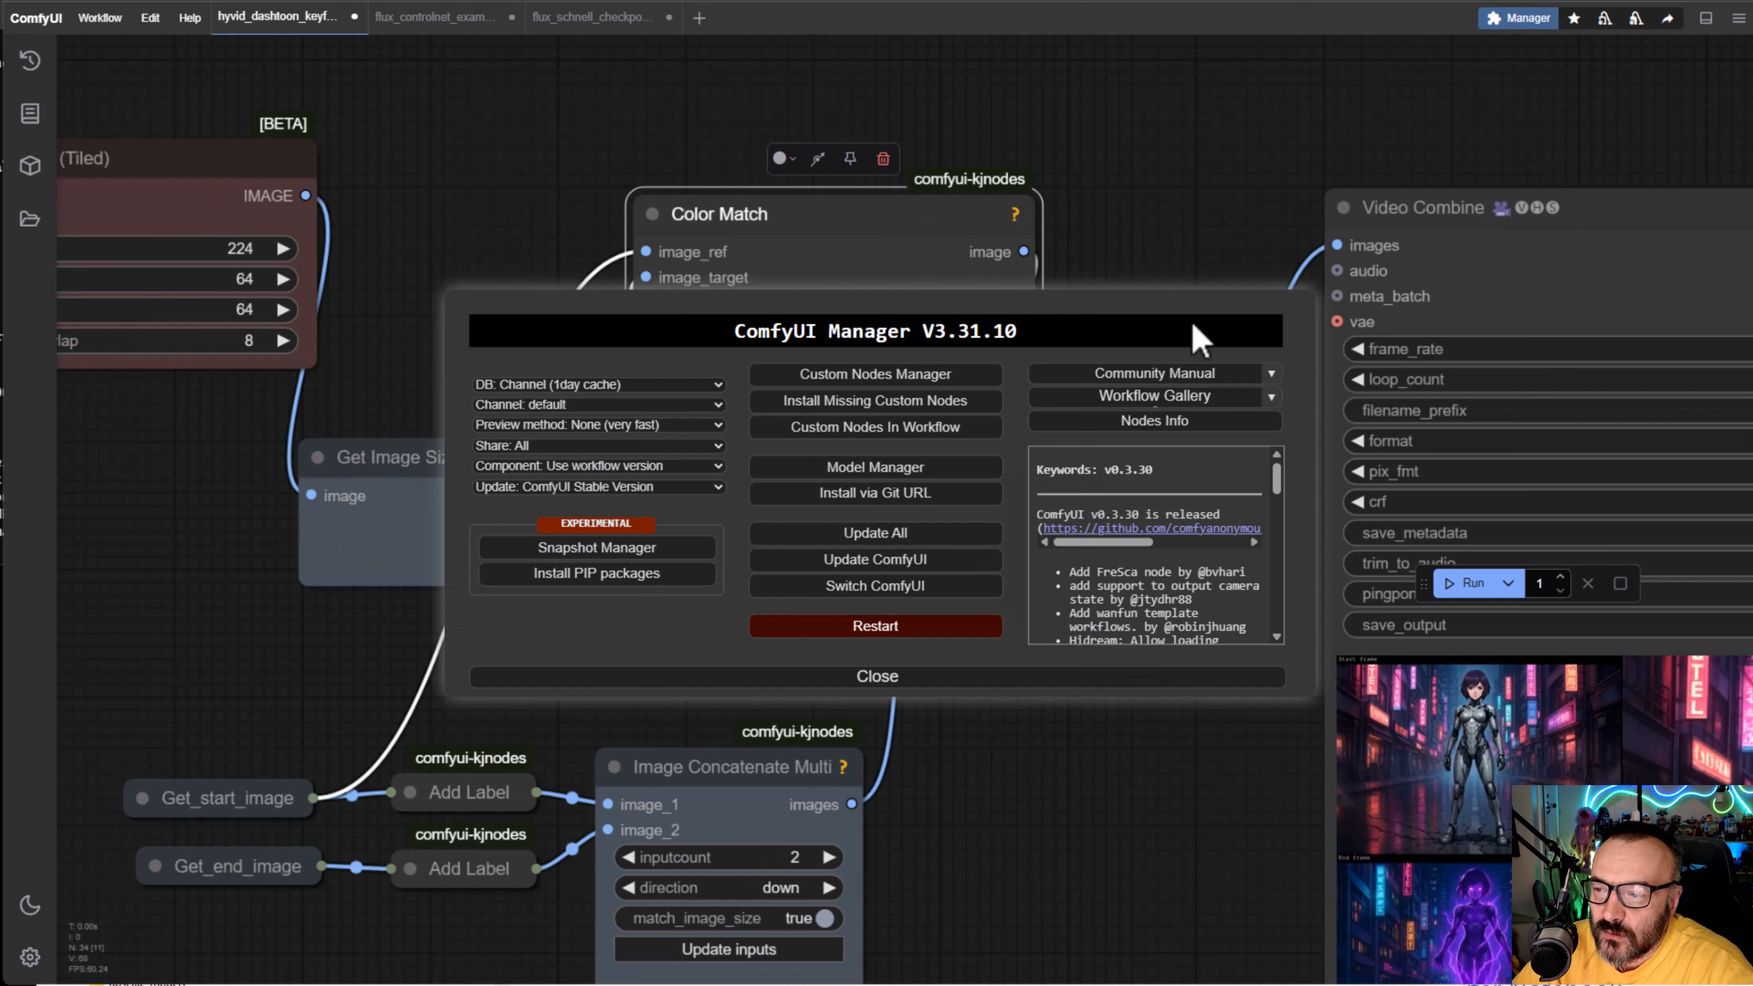
{"action": "left_click", "coordinate": [883, 402]}
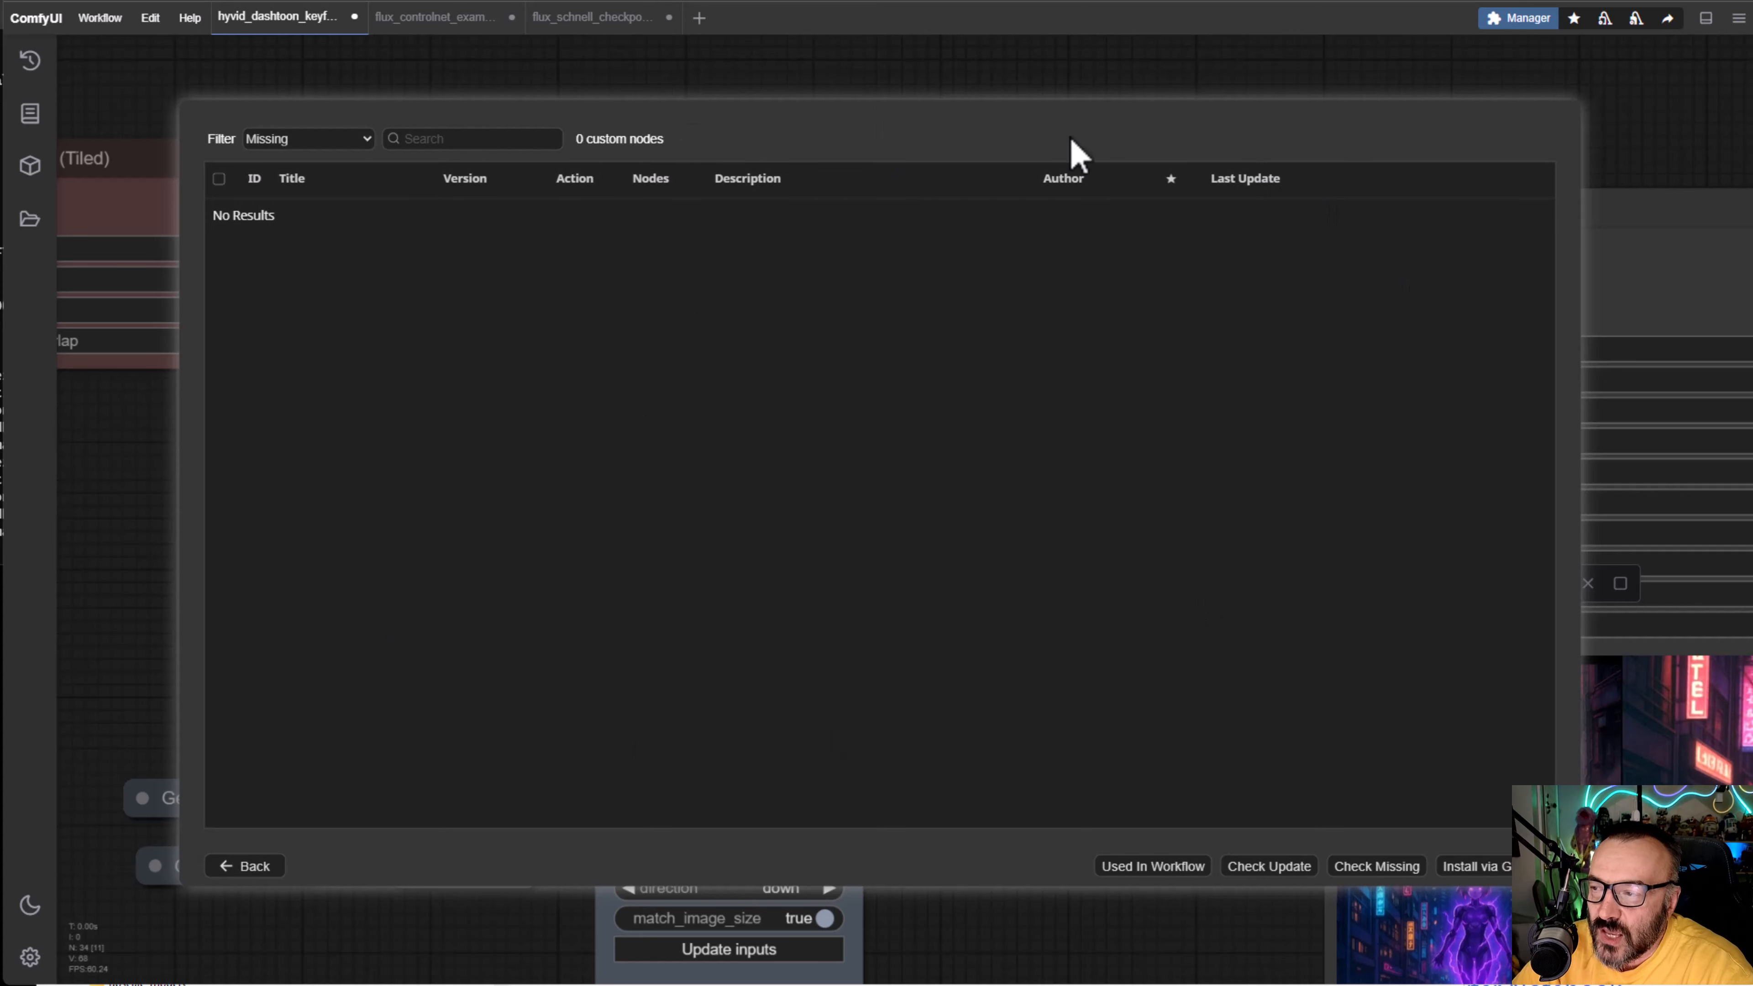
{"action": "left_click", "coordinate": [243, 867]}
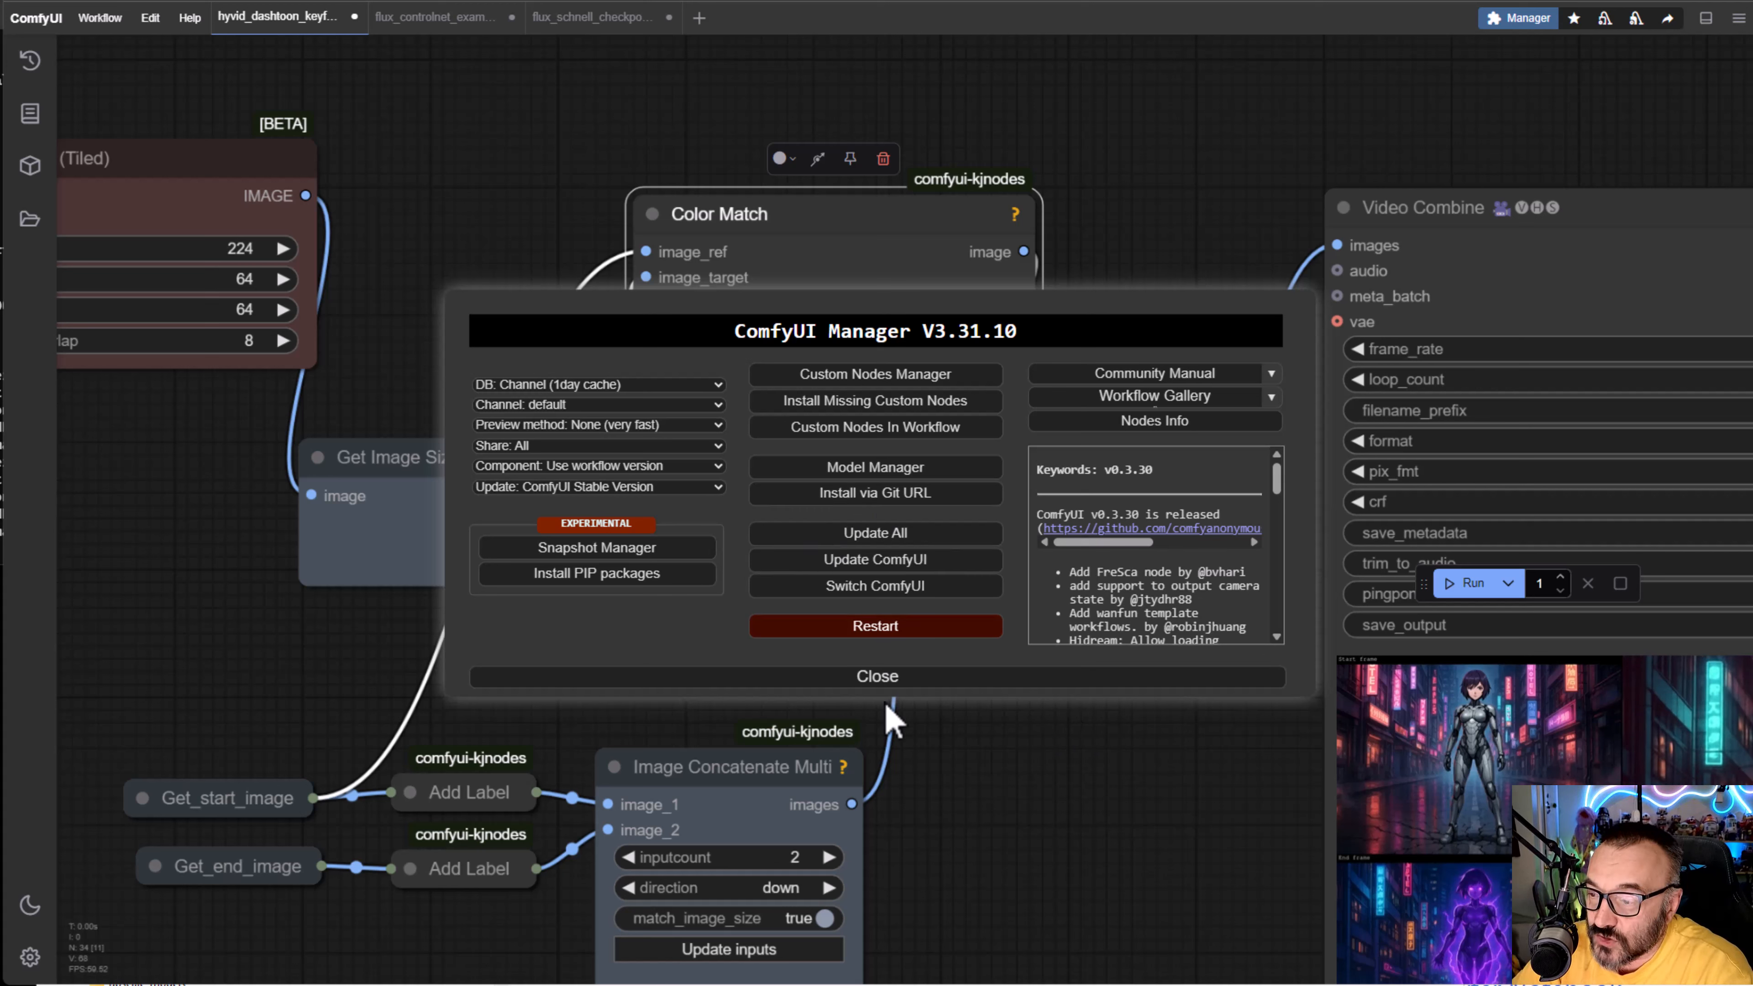
{"action": "left_click", "coordinate": [916, 676]}
Move the three-input Image Concatenate Multi node slightly right and up, and review the Video Combine settings and video preview
{"action": "left_click_drag", "start_coordinate": [1146, 760], "coordinate": [649, 609]}
{"action": "left_click", "coordinate": [592, 303]}
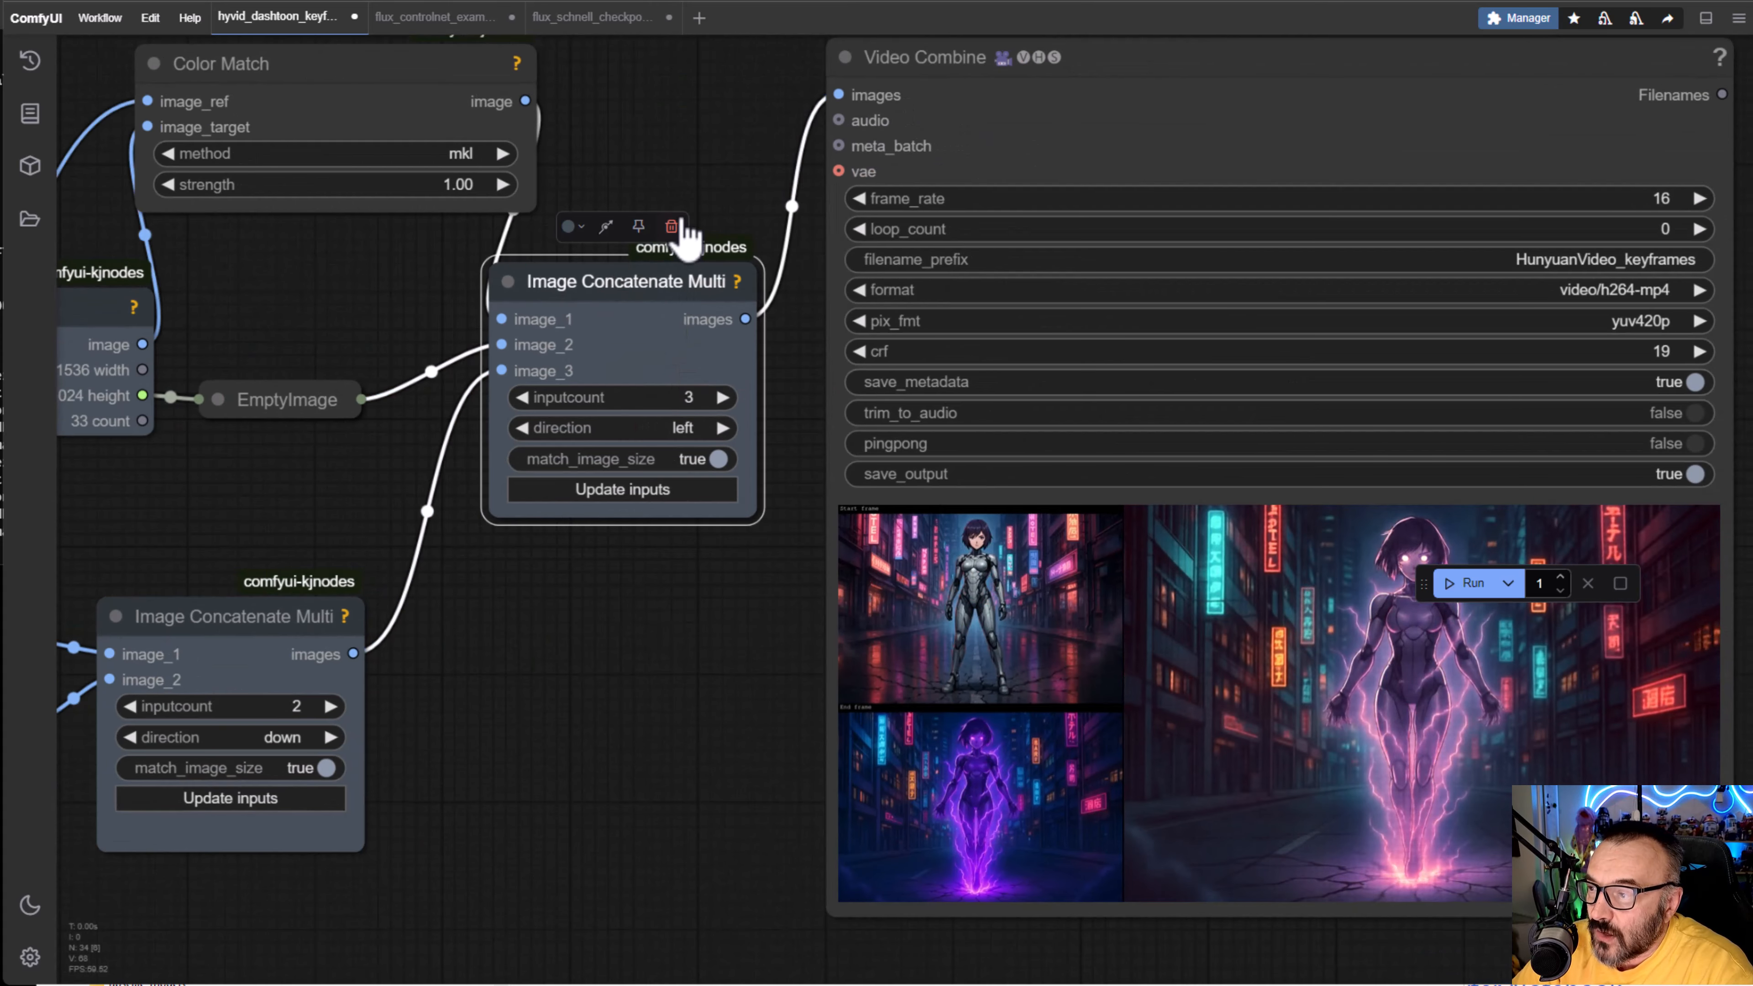
{"action": "scroll", "coordinate": [700, 201], "scroll_direction": "down", "scroll_amount": 4}
{"action": "left_click_drag", "start_coordinate": [704, 184], "coordinate": [296, 351]}
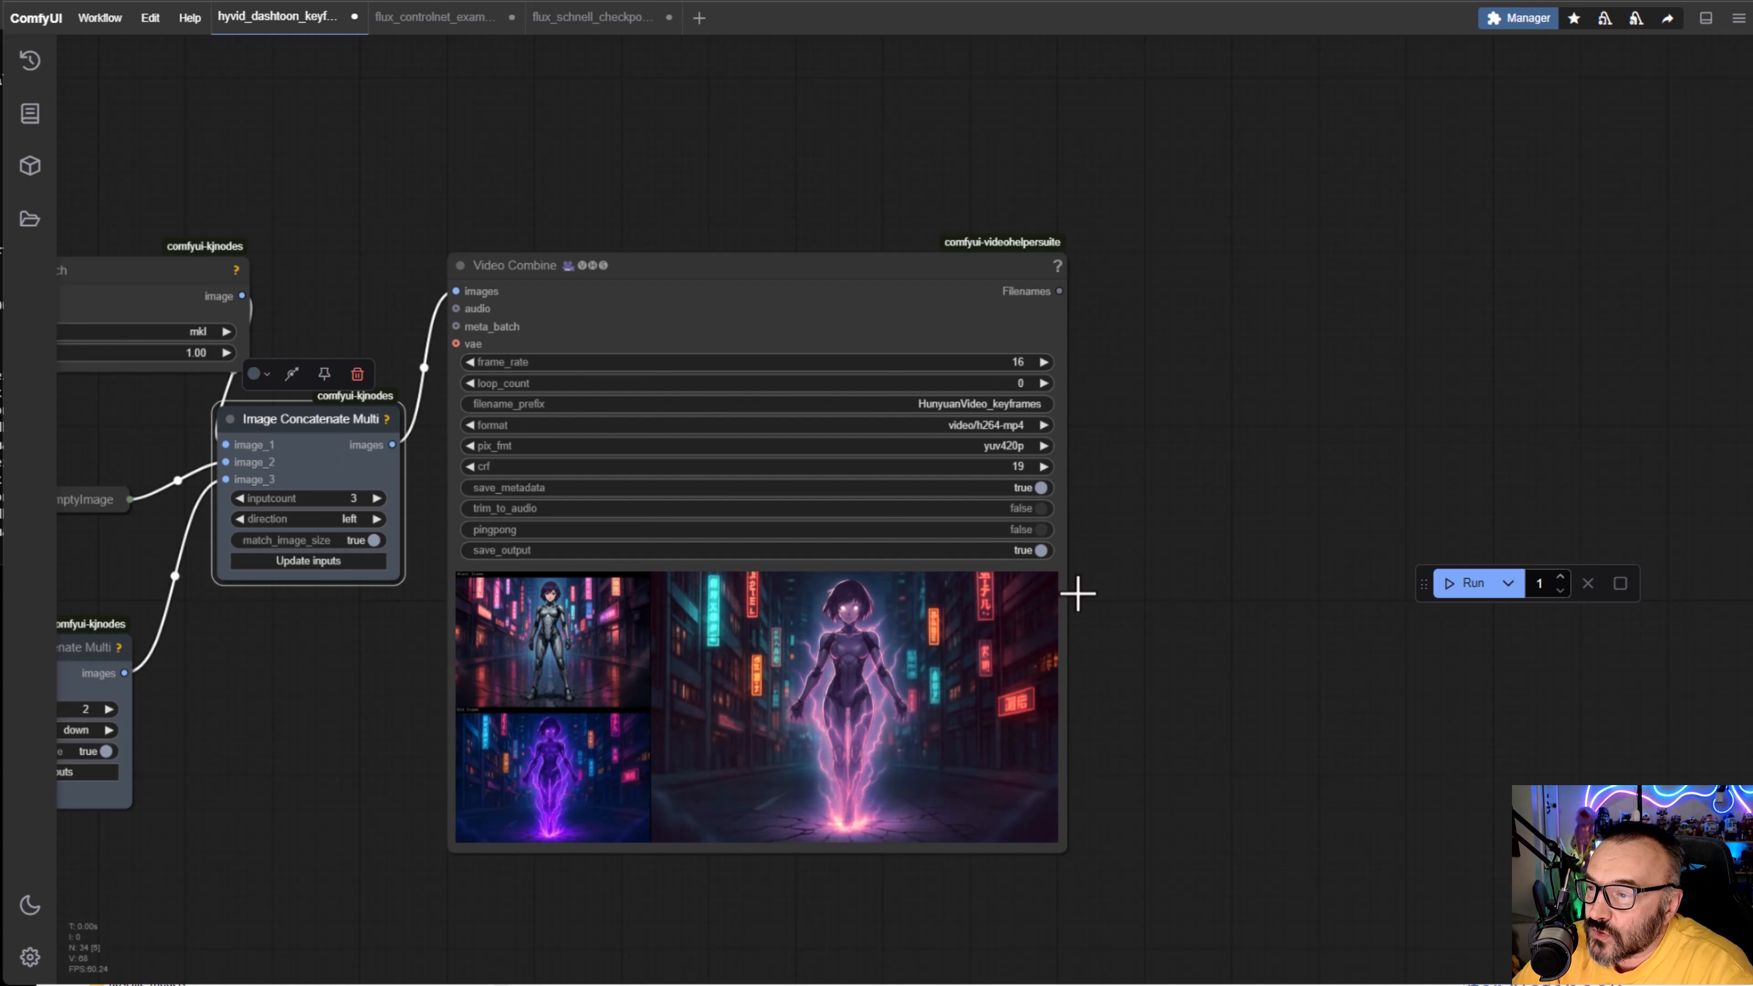
{"action": "left_click_drag", "start_coordinate": [423, 623], "coordinate": [998, 391]}
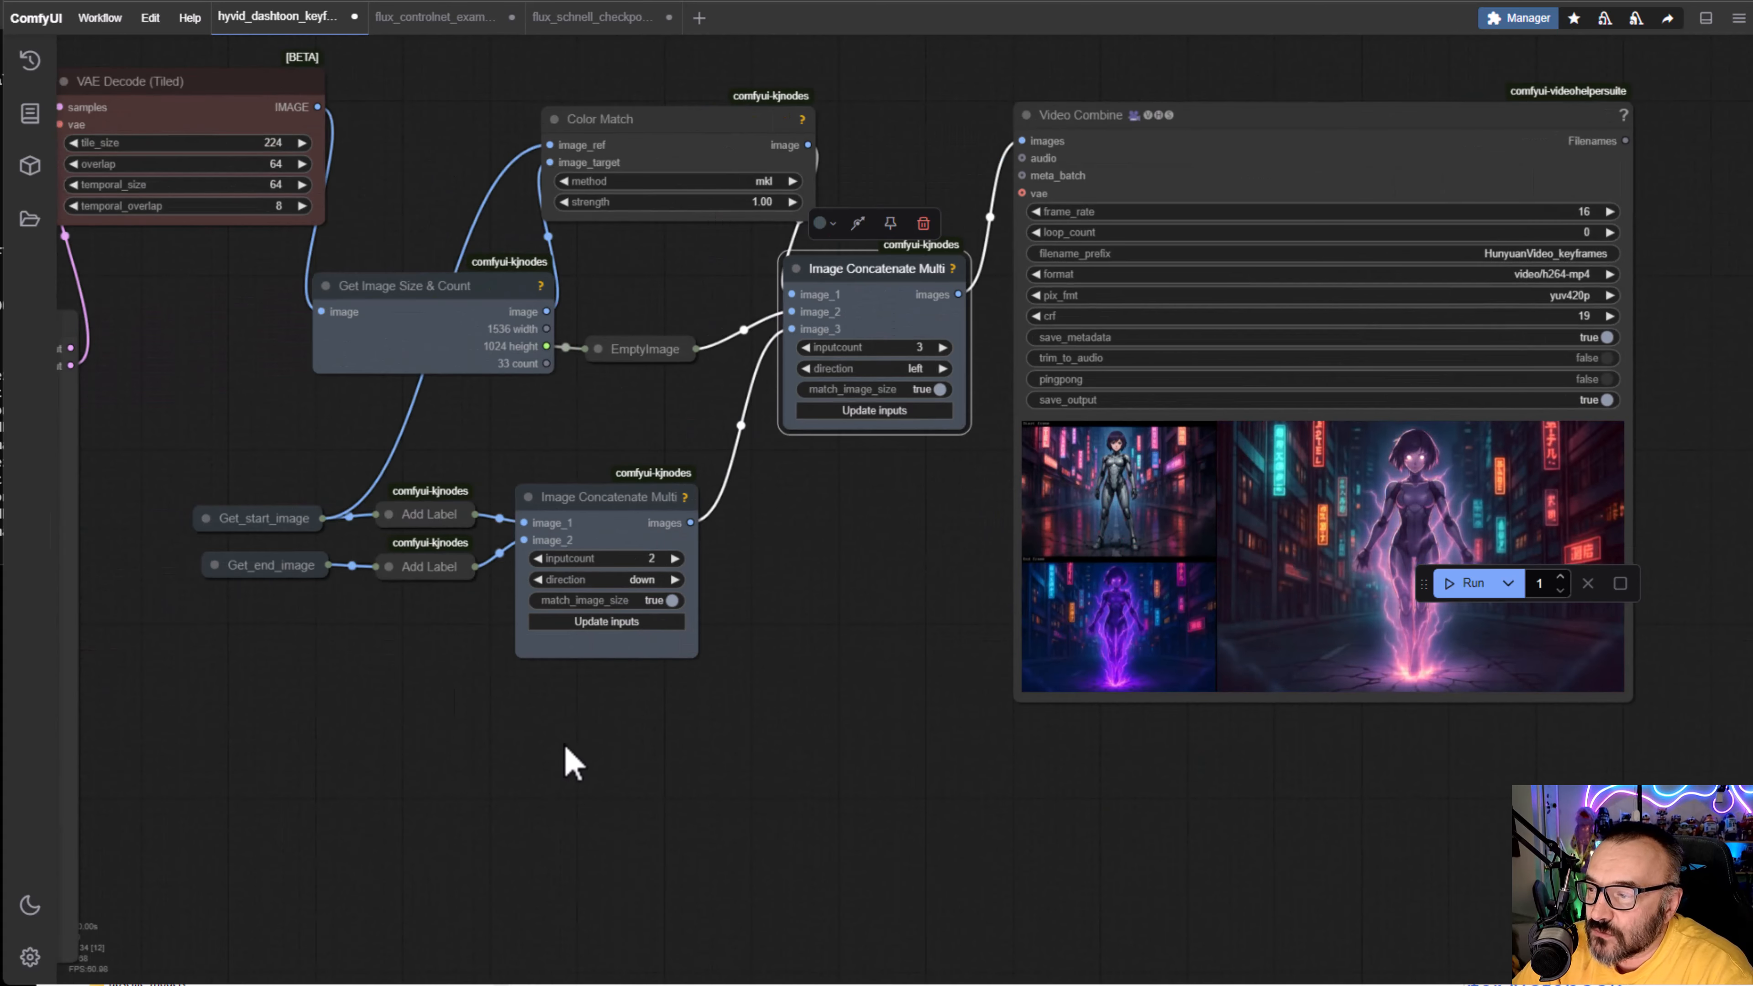
{"action": "left_click_drag", "start_coordinate": [567, 763], "coordinate": [1297, 660]}
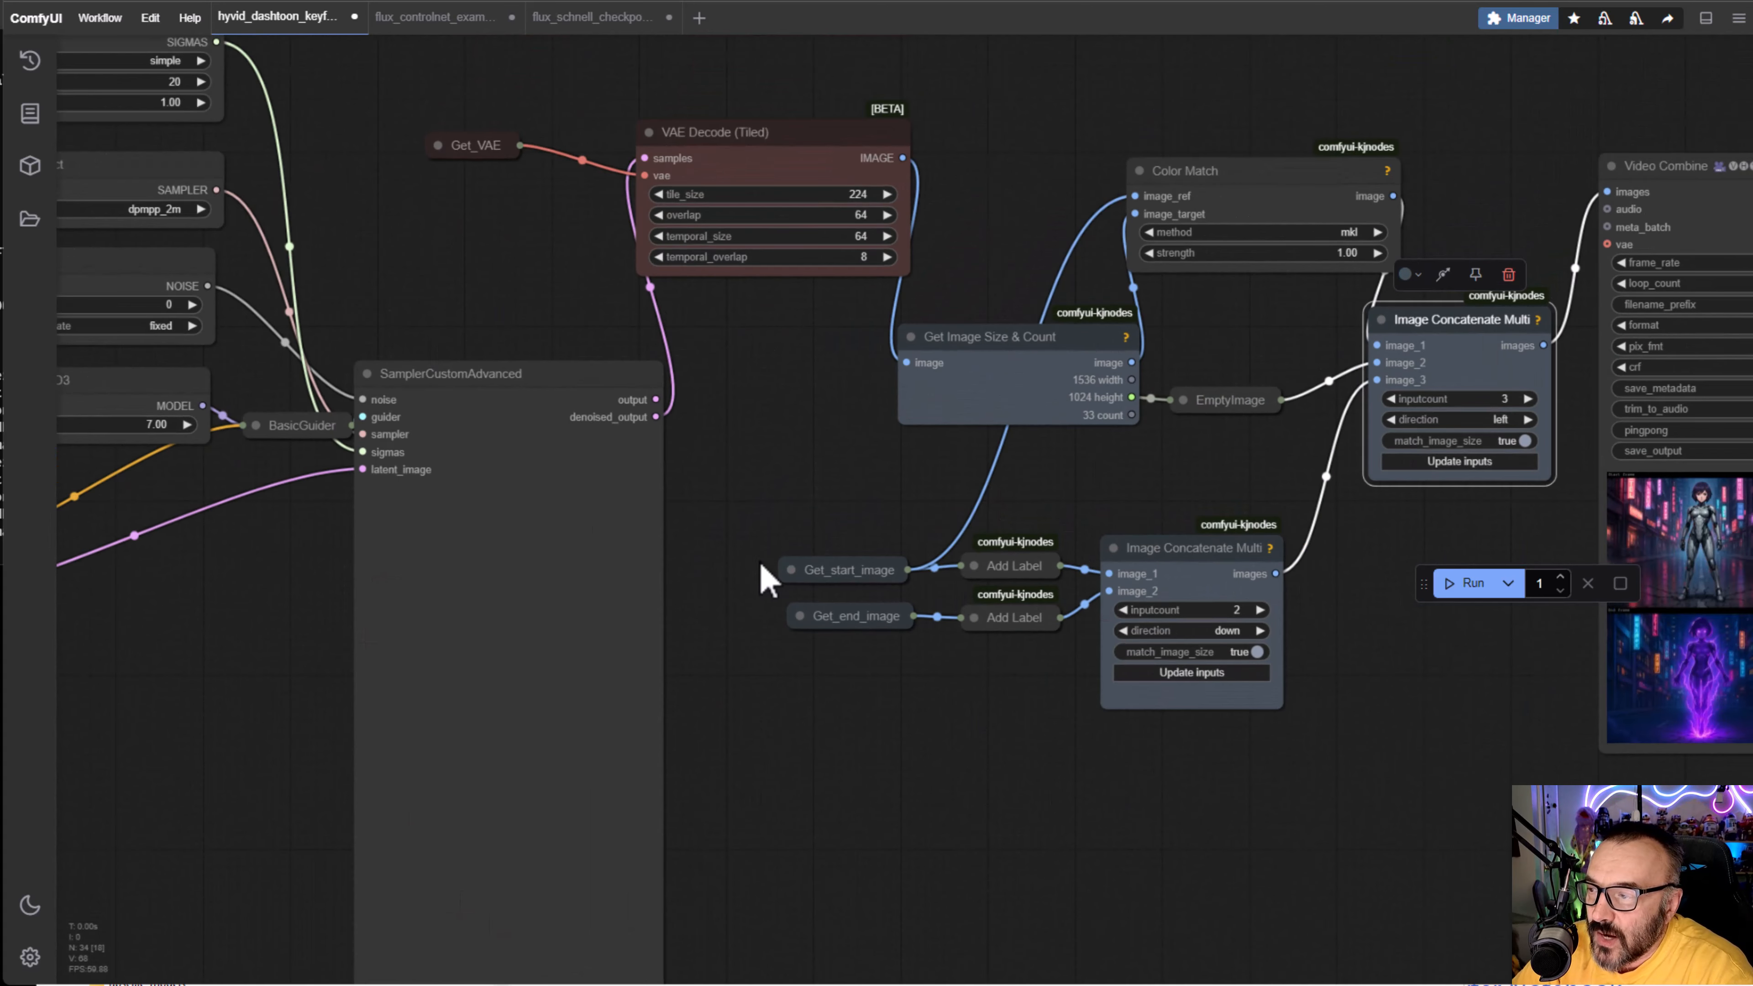
Examine the Video Combine node's output settings and play-through preview of the start frame, end frame and generated video
{"action": "left_click_drag", "start_coordinate": [1525, 637], "coordinate": [476, 739]}
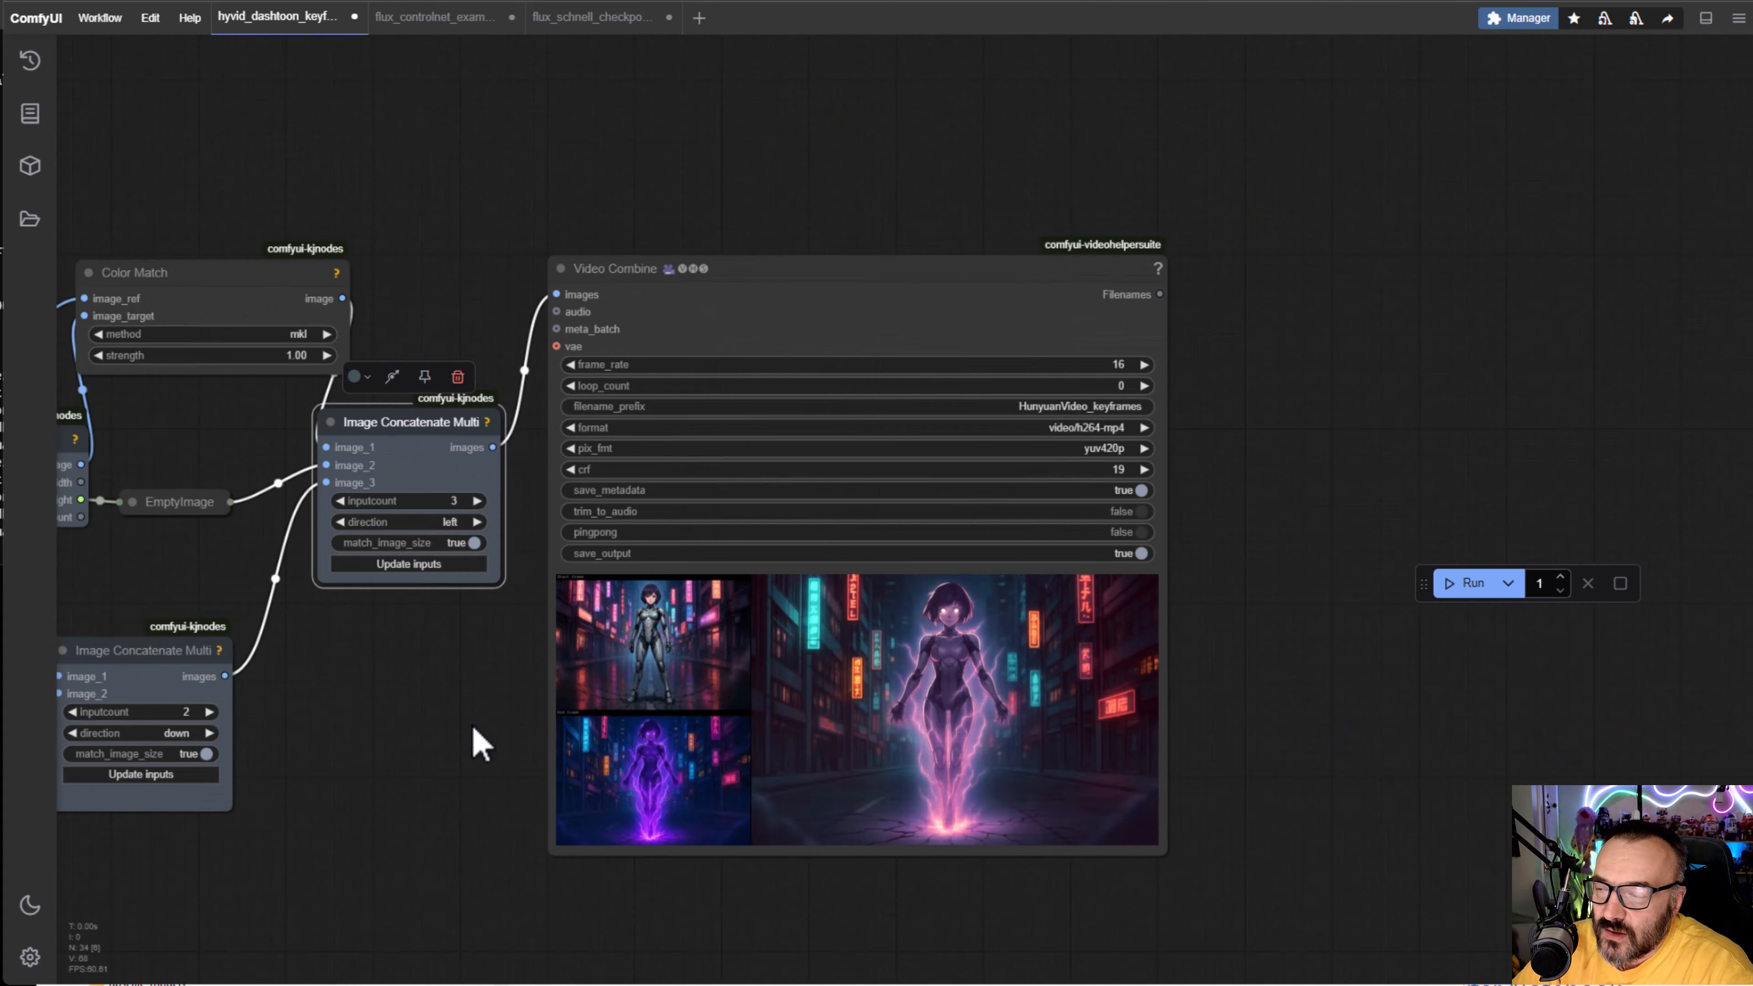
{"action": "scroll", "coordinate": [1324, 551], "scroll_direction": "up", "scroll_amount": 4}
{"action": "left_click_drag", "start_coordinate": [1311, 503], "coordinate": [1526, 134]}
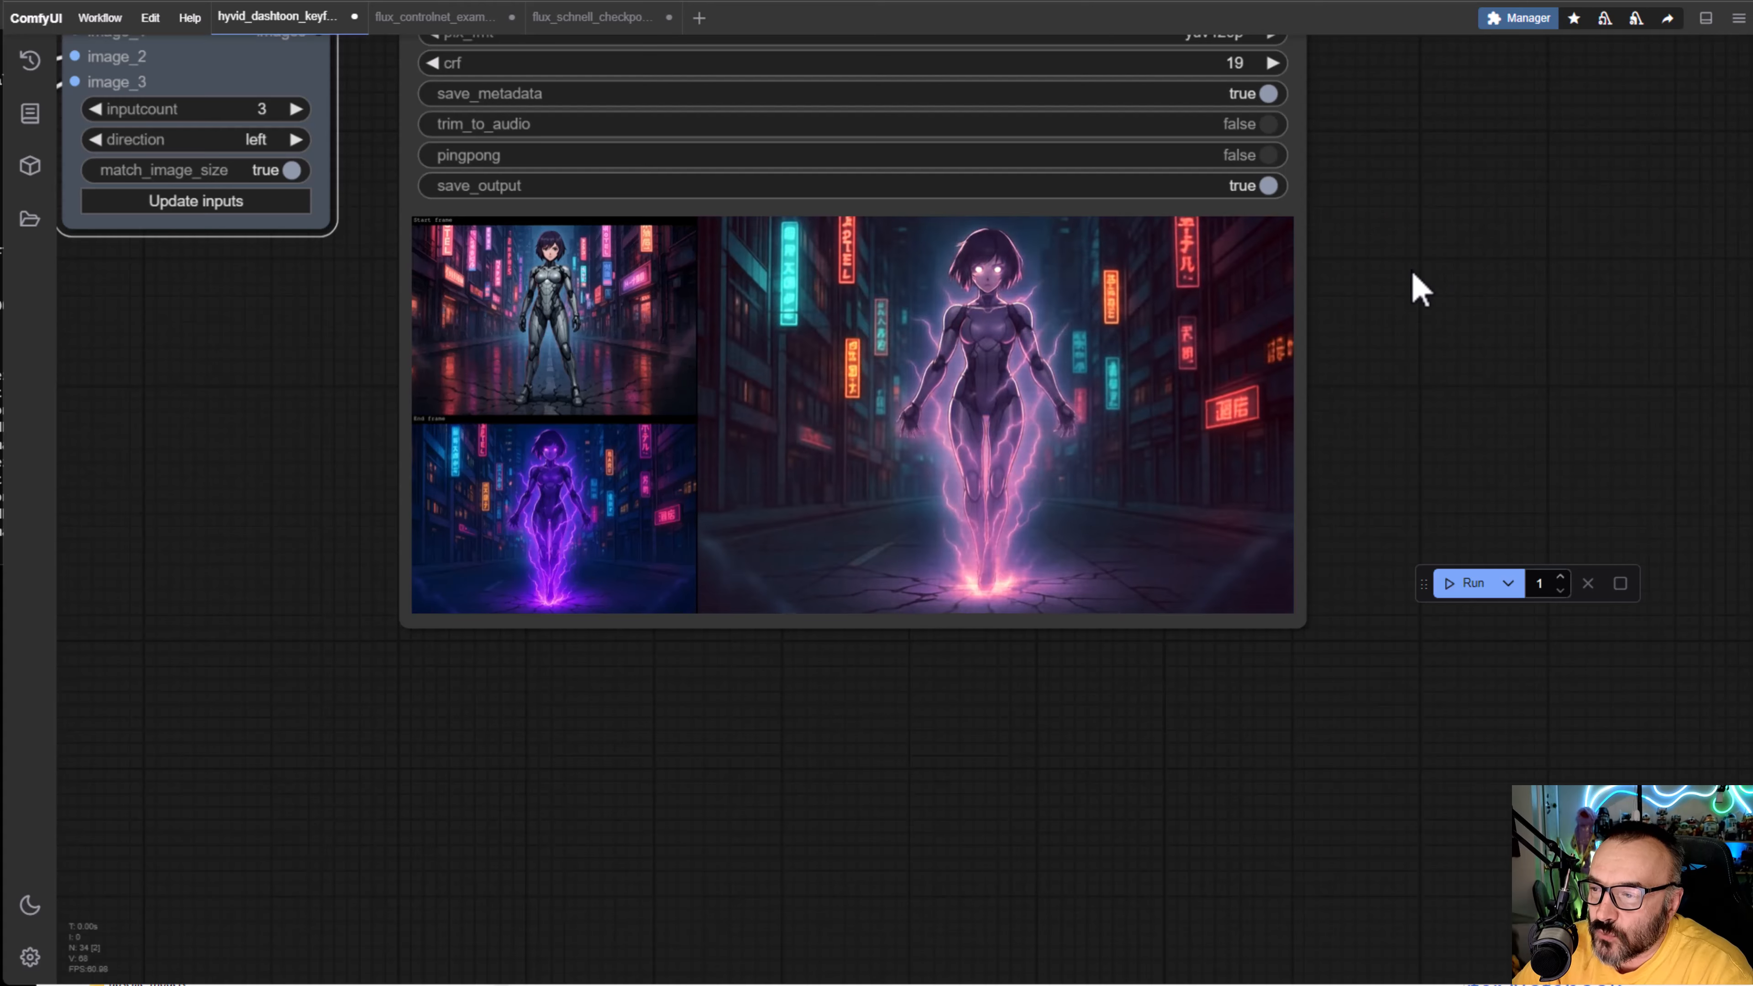
{"action": "left_click_drag", "start_coordinate": [1081, 294], "coordinate": [1112, 476]}
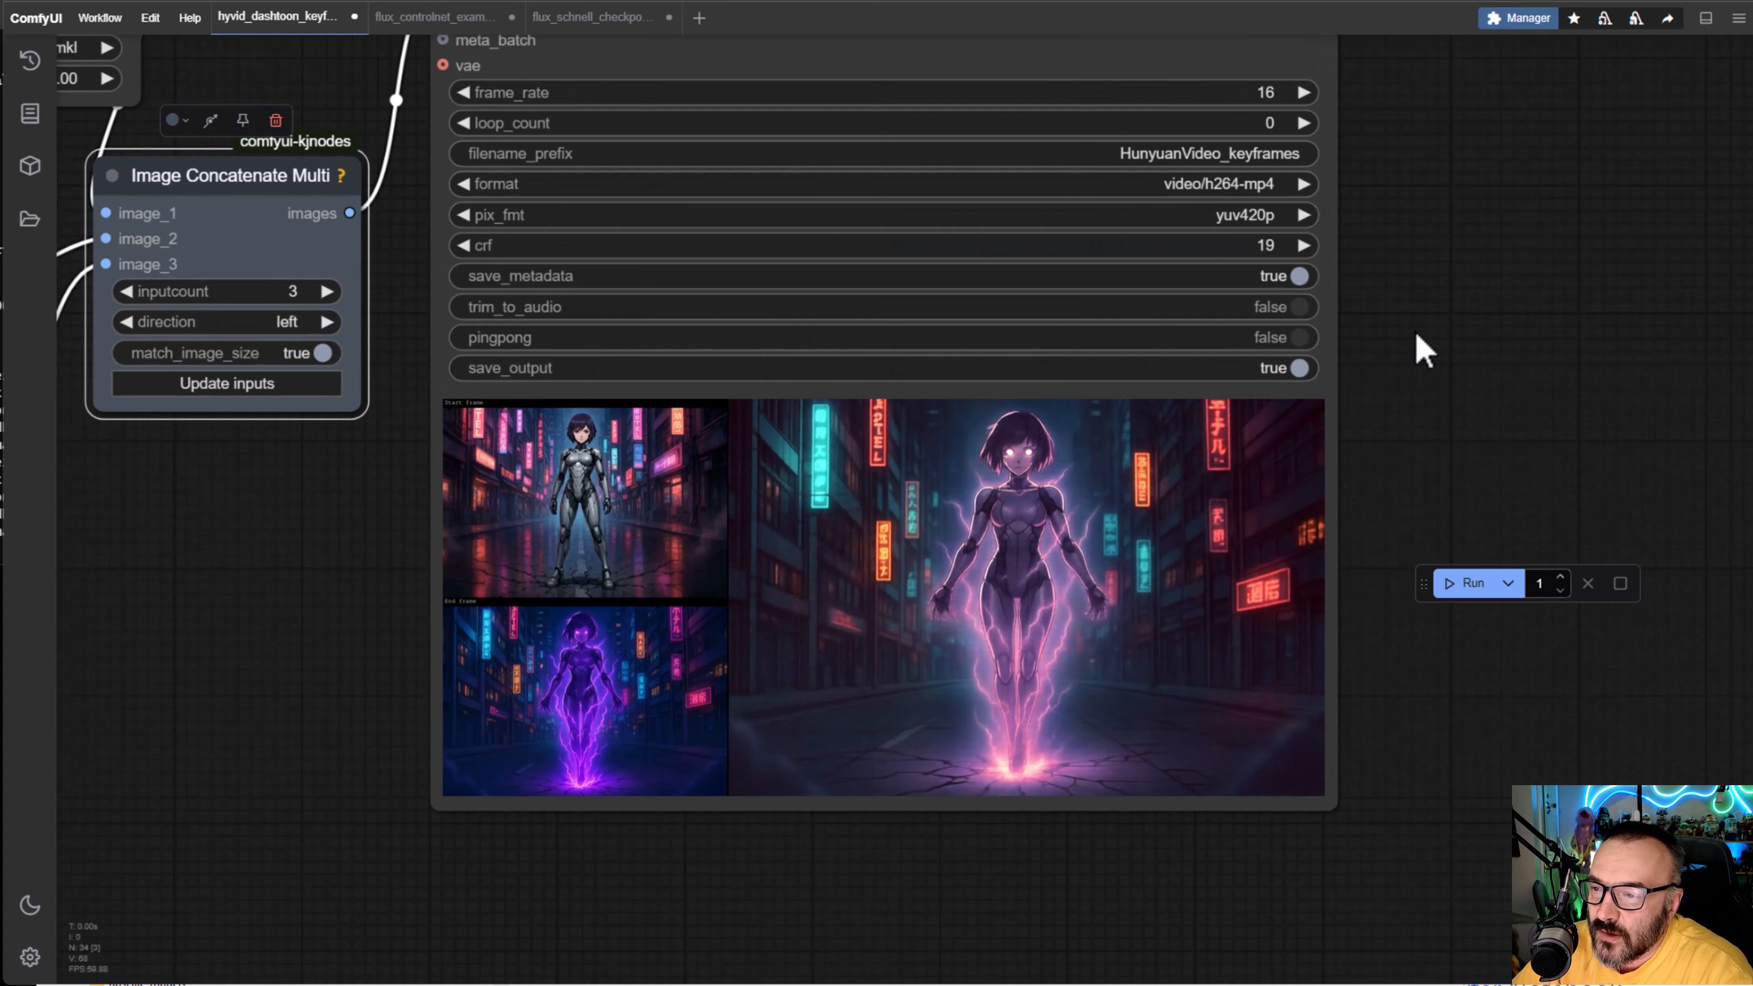
{"action": "left_click_drag", "start_coordinate": [1479, 376], "coordinate": [1431, 453]}
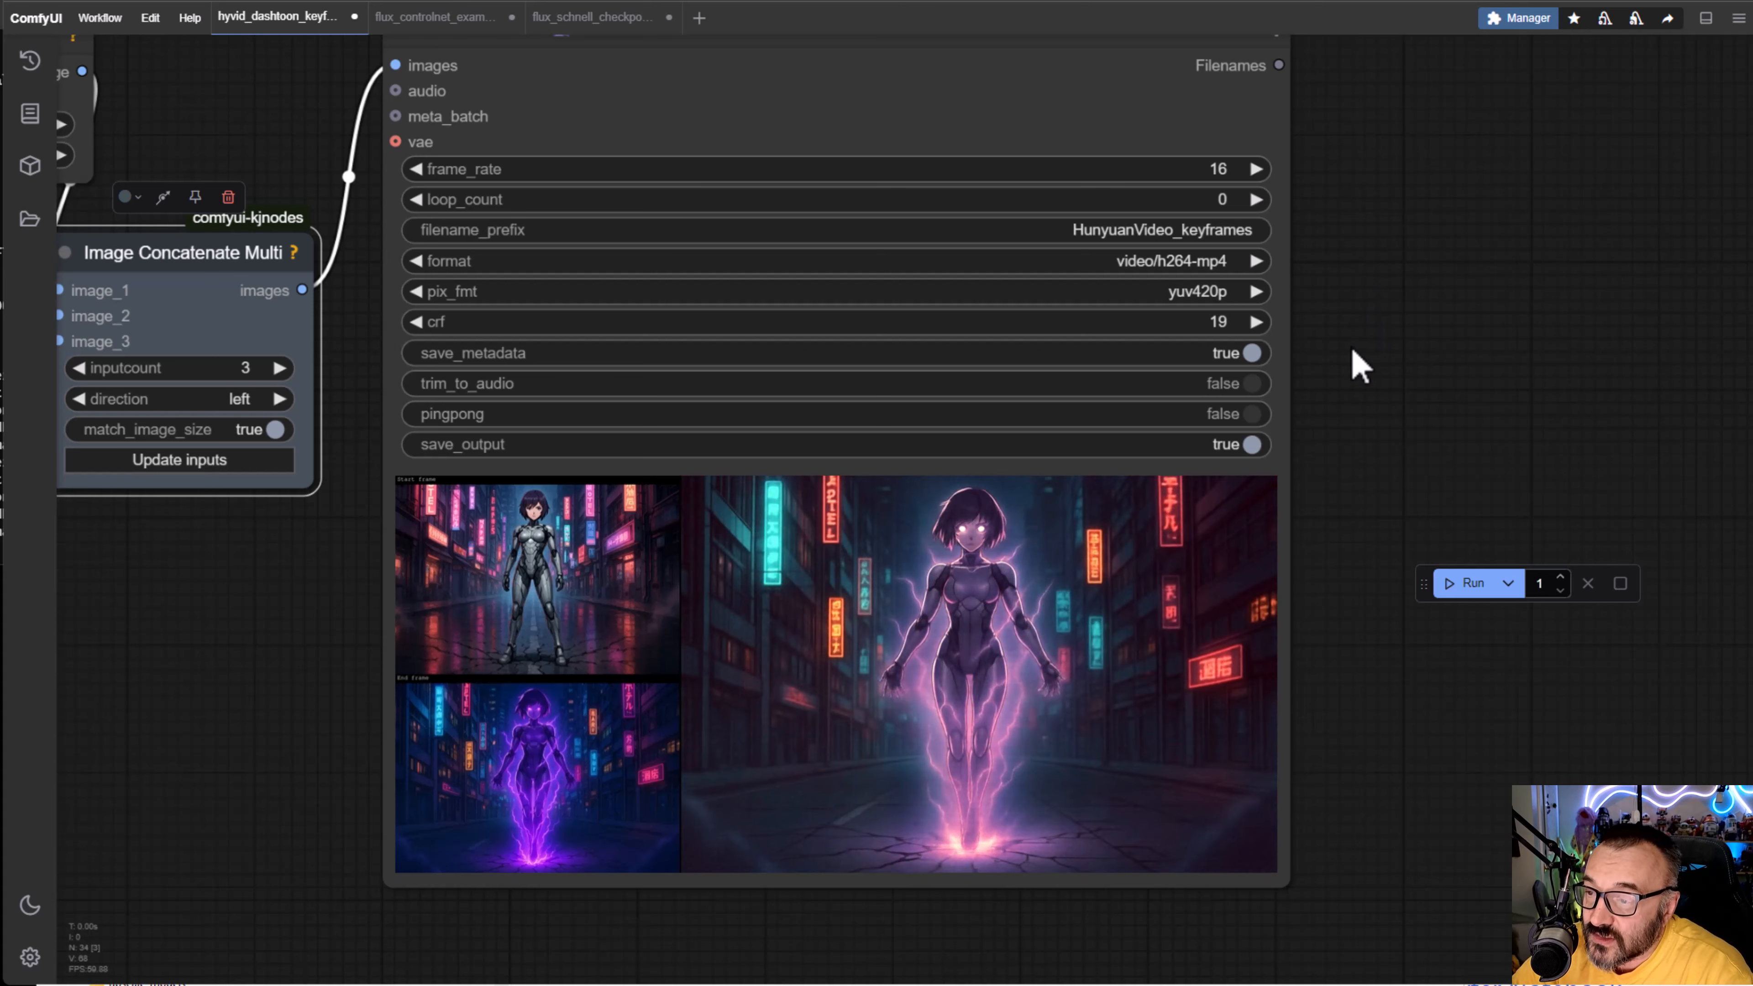
{"action": "left_click_drag", "start_coordinate": [1416, 355], "coordinate": [1545, 417]}
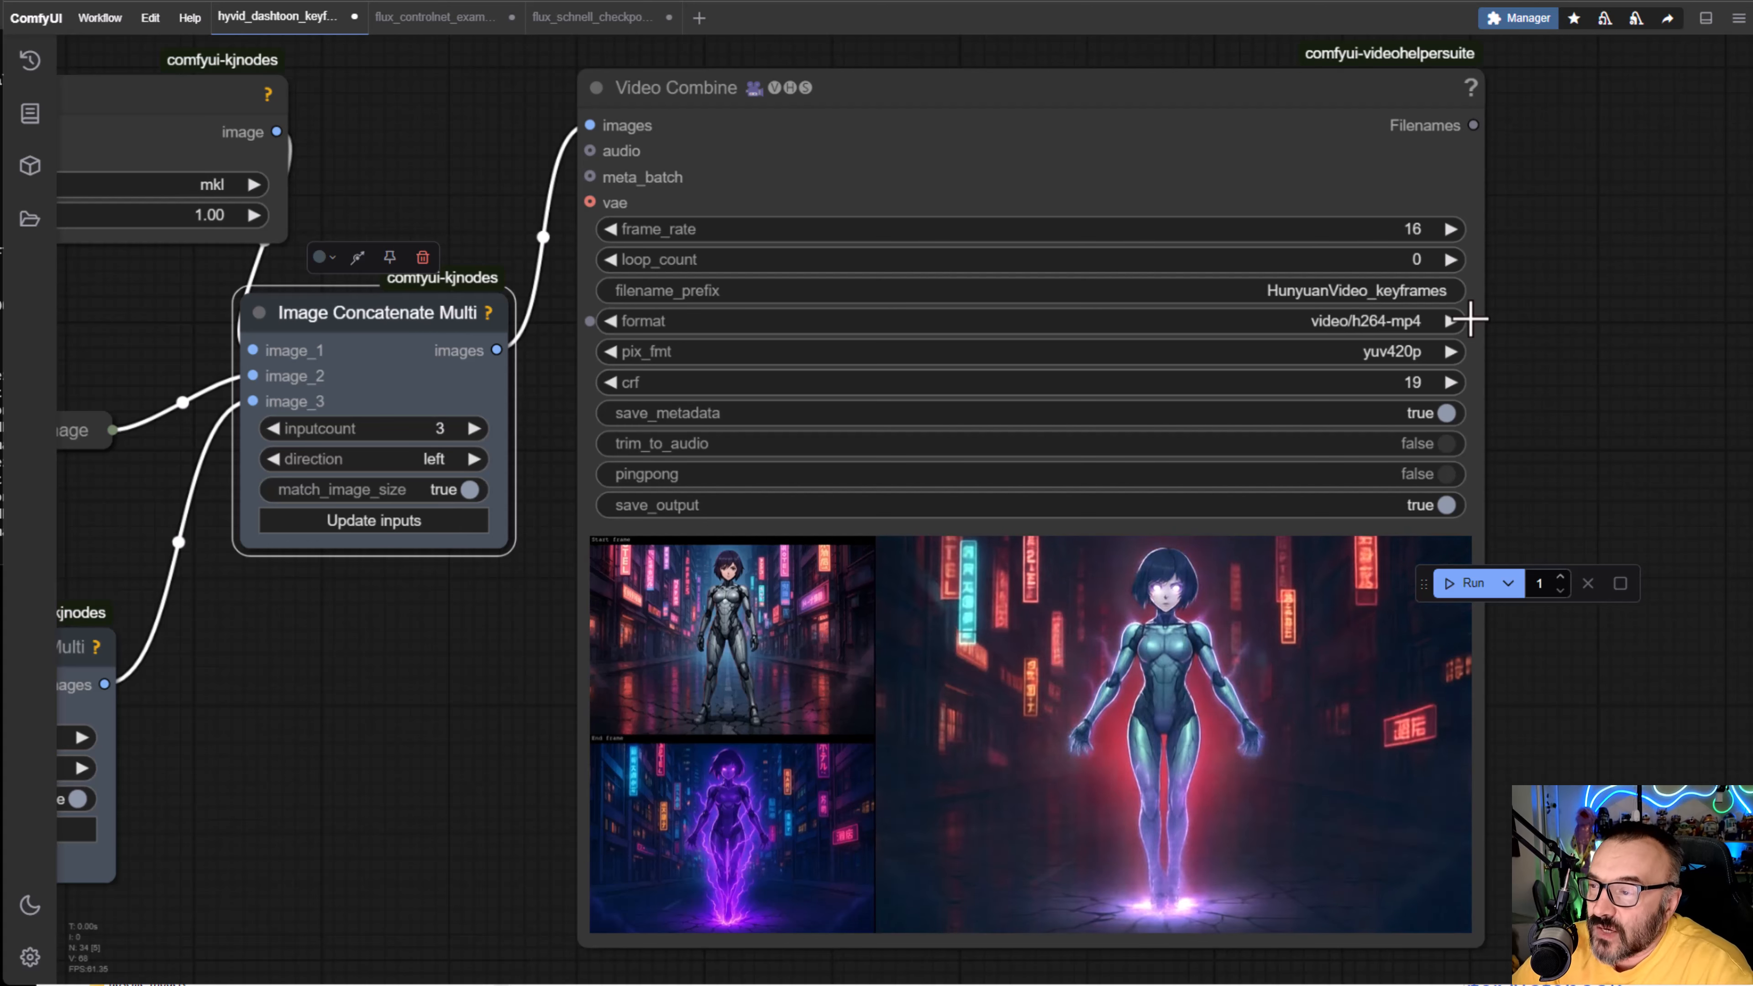
Check the tile_size, overlap and temporal settings of the HunyuanVideo Encode Keyframes To Cond node
{"action": "left_click_drag", "start_coordinate": [460, 774], "coordinate": [1750, 387]}
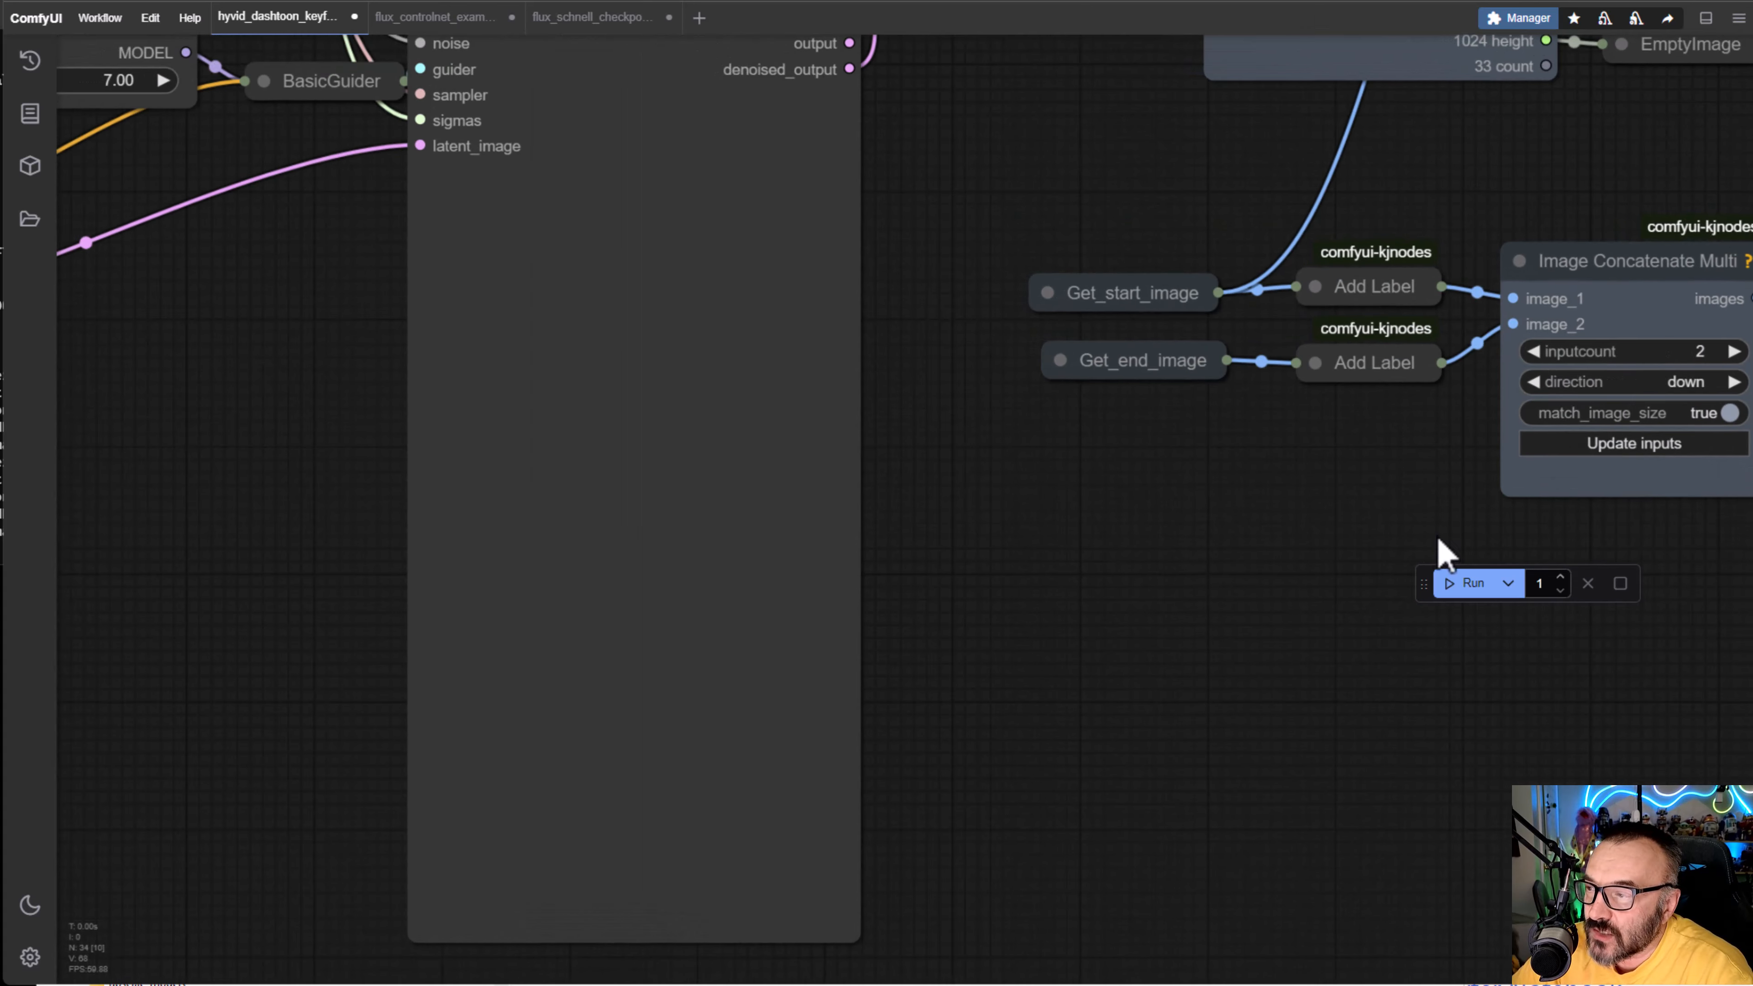
{"action": "left_click_drag", "start_coordinate": [1029, 568], "coordinate": [1750, 373]}
{"action": "left_click_drag", "start_coordinate": [1125, 262], "coordinate": [1167, 581]}
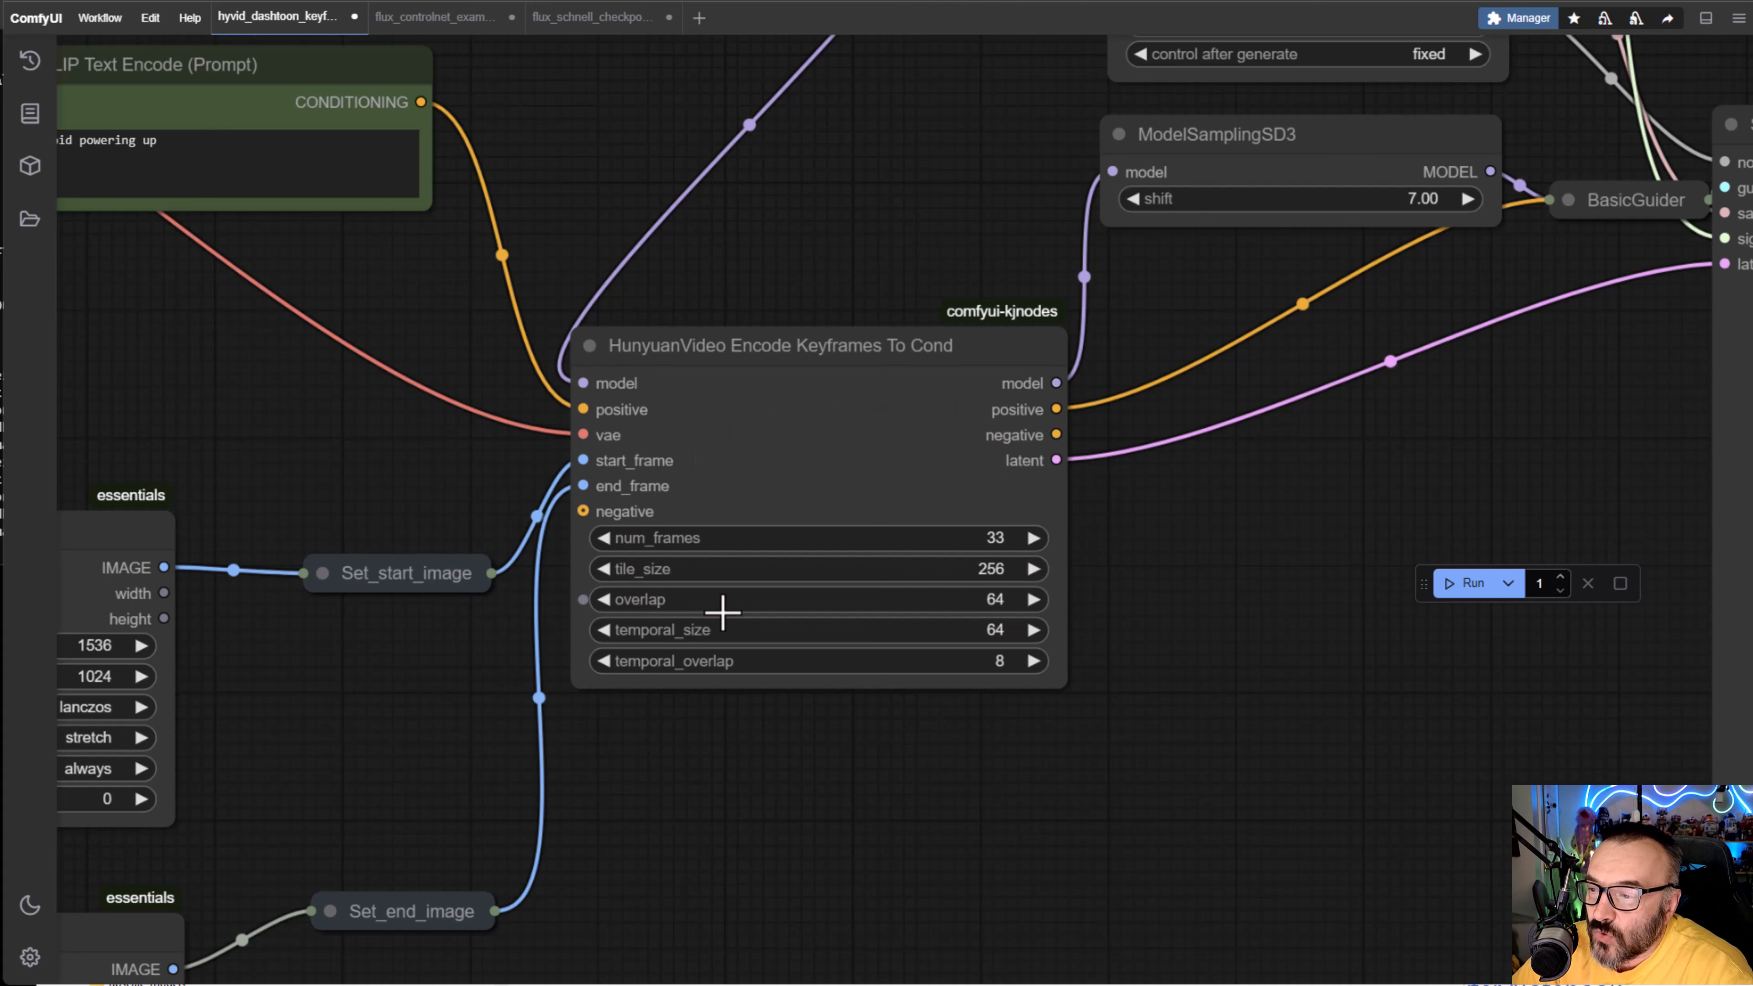
{"action": "scroll", "coordinate": [812, 558], "scroll_direction": "up", "scroll_amount": 5}
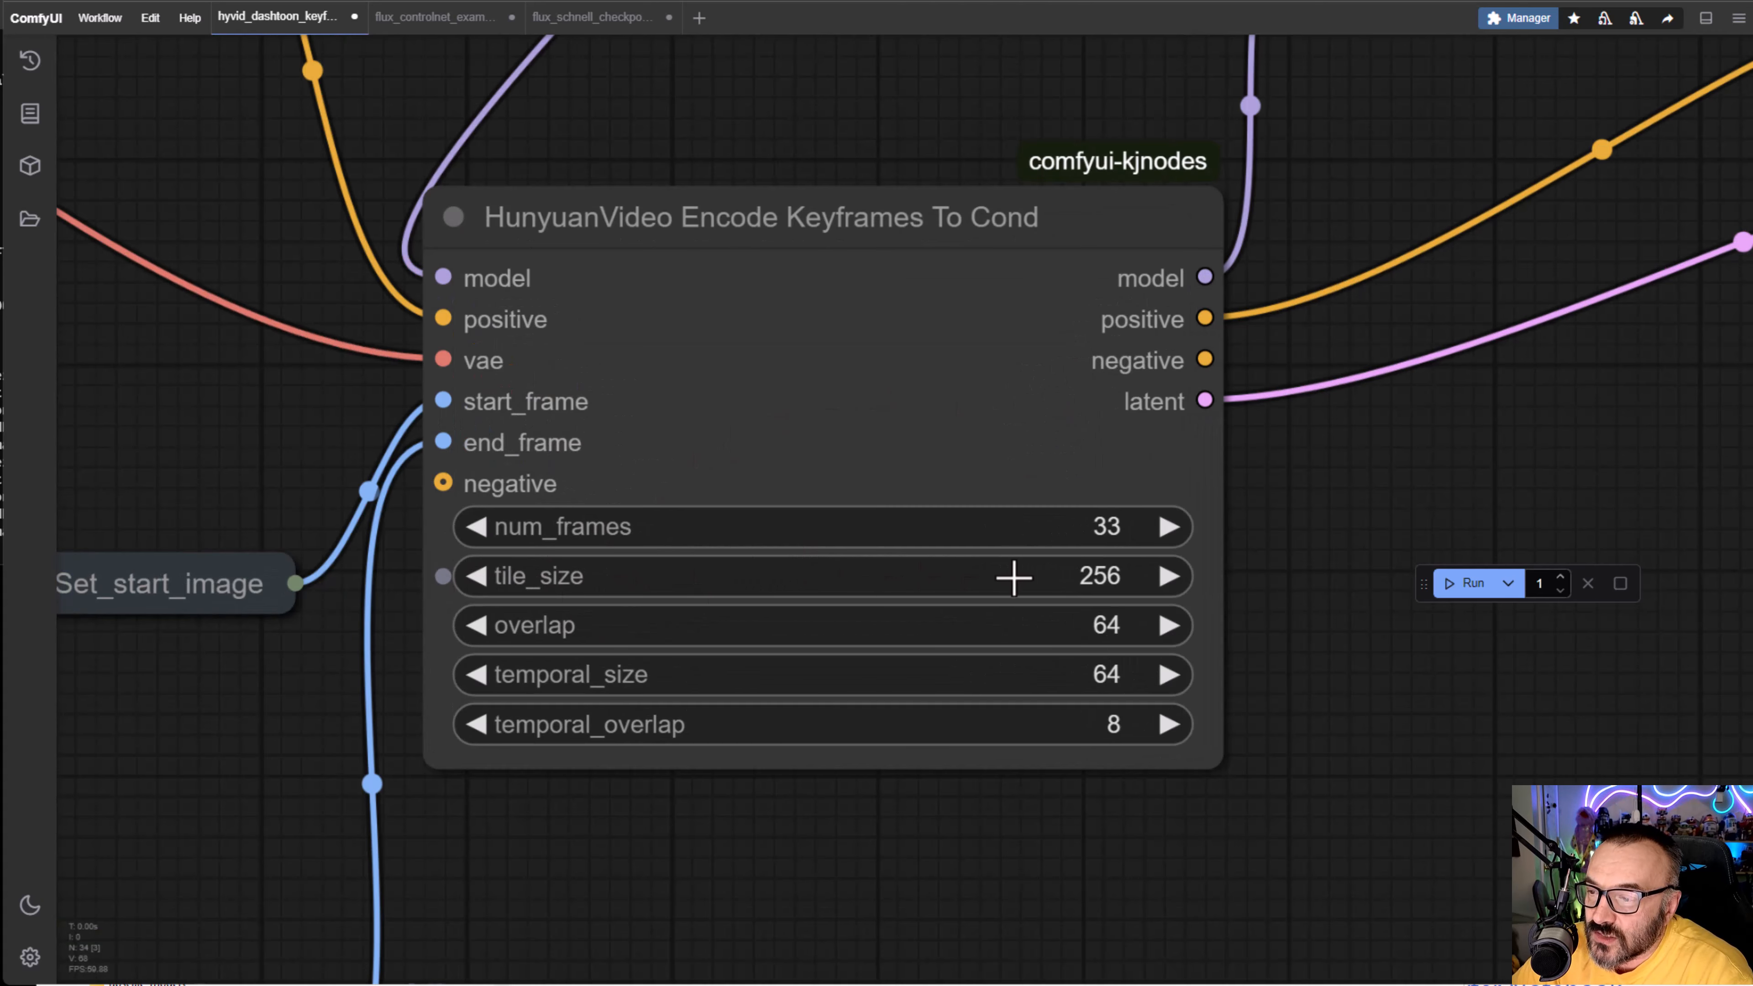
{"action": "scroll", "coordinate": [1236, 587], "scroll_direction": "down", "scroll_amount": 7}
{"action": "scroll", "coordinate": [1239, 593], "scroll_direction": "down", "scroll_amount": 5}
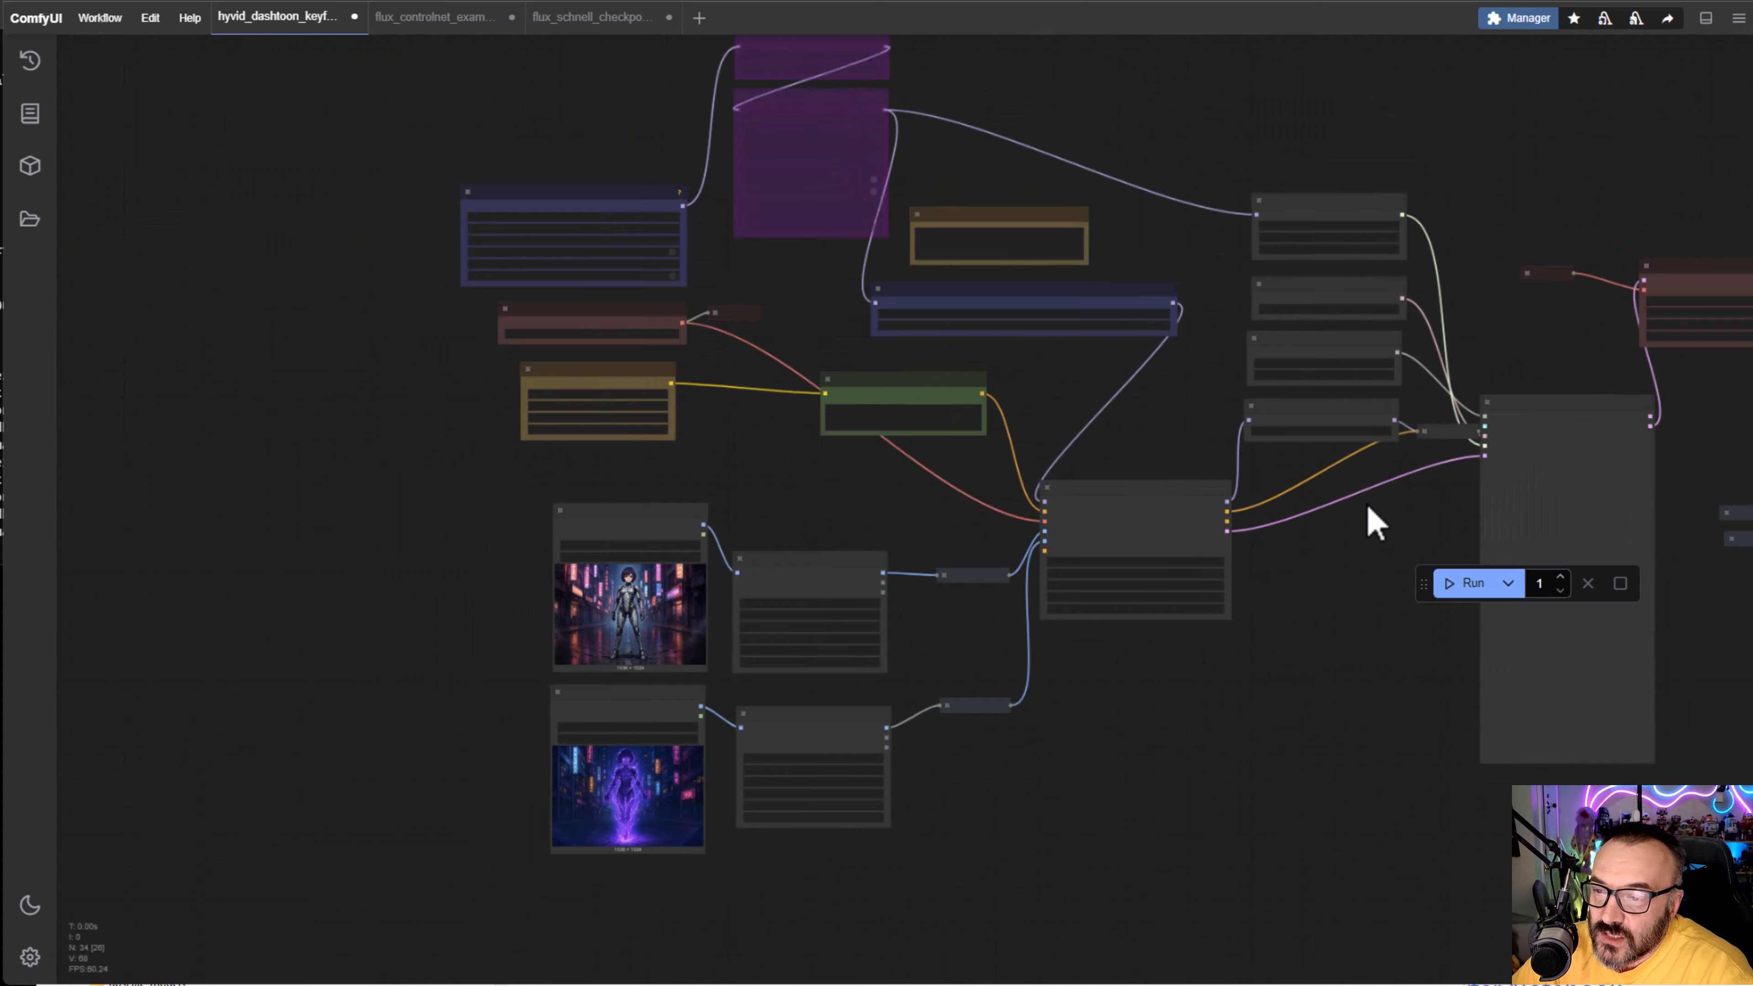
Set the tile_size of the VAE Decode (Tiled) node to 256
{"action": "left_click_drag", "start_coordinate": [1366, 513], "coordinate": [654, 619]}
{"action": "scroll", "coordinate": [998, 408], "scroll_direction": "up", "scroll_amount": 8}
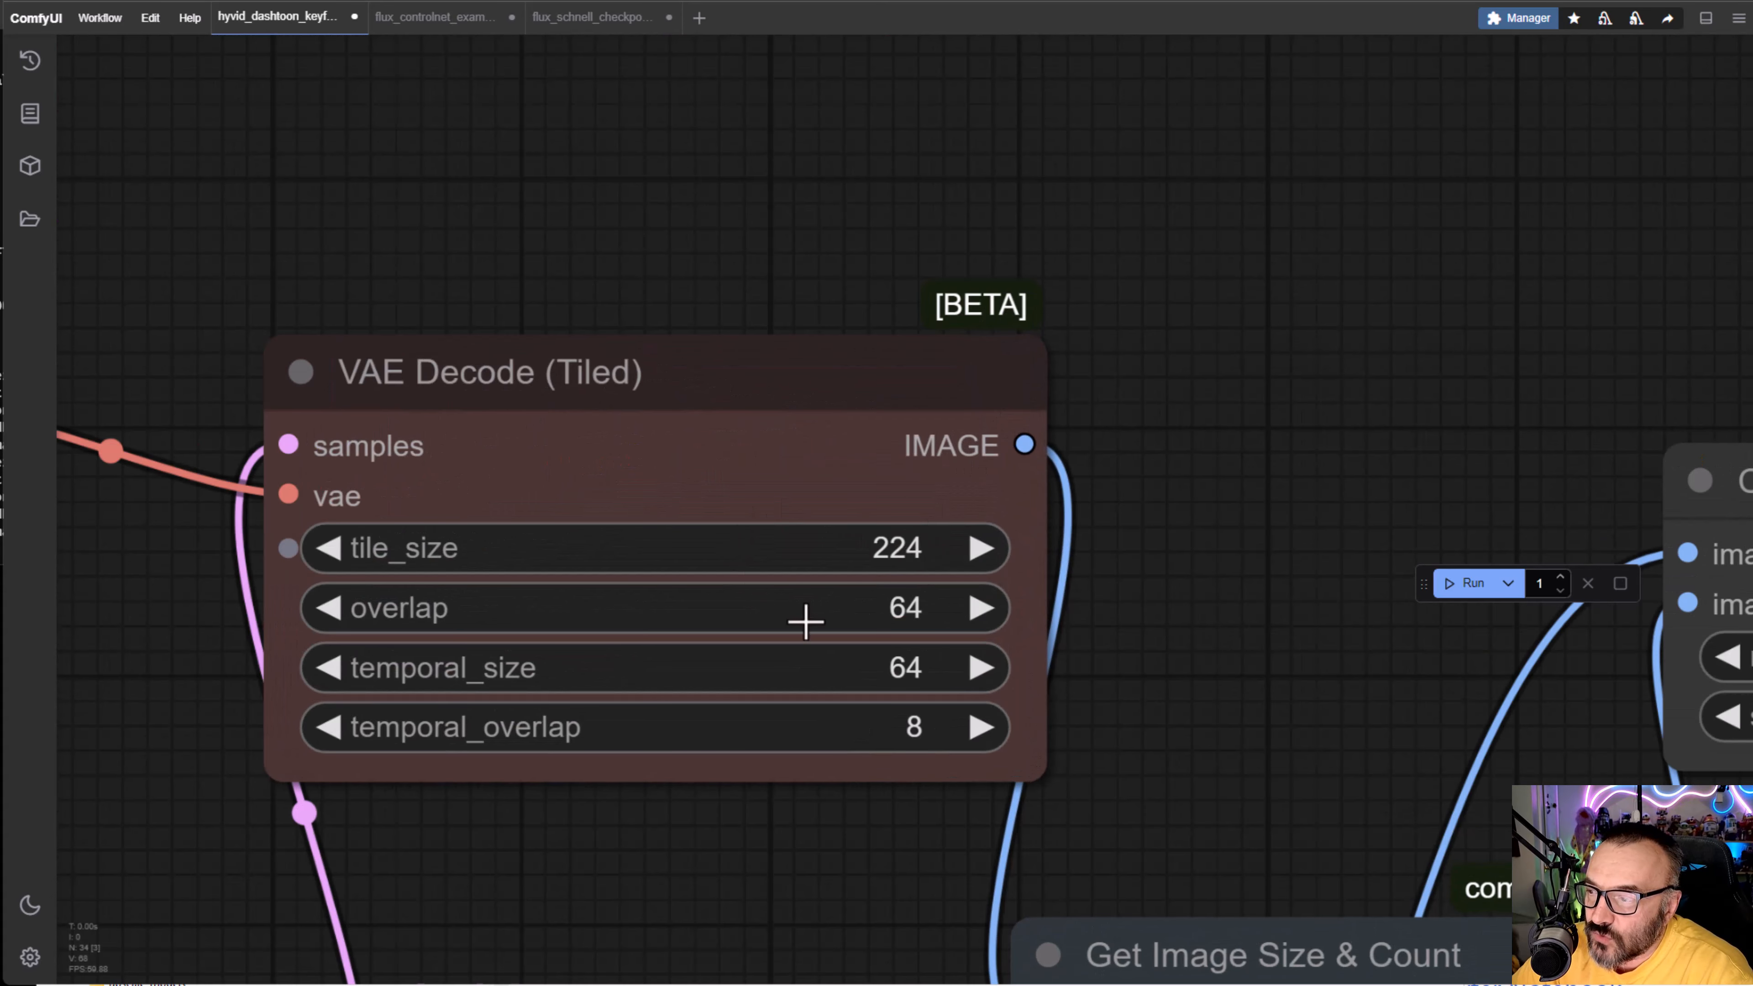
{"action": "left_click", "coordinate": [886, 559]}
{"action": "type", "text": "256"}
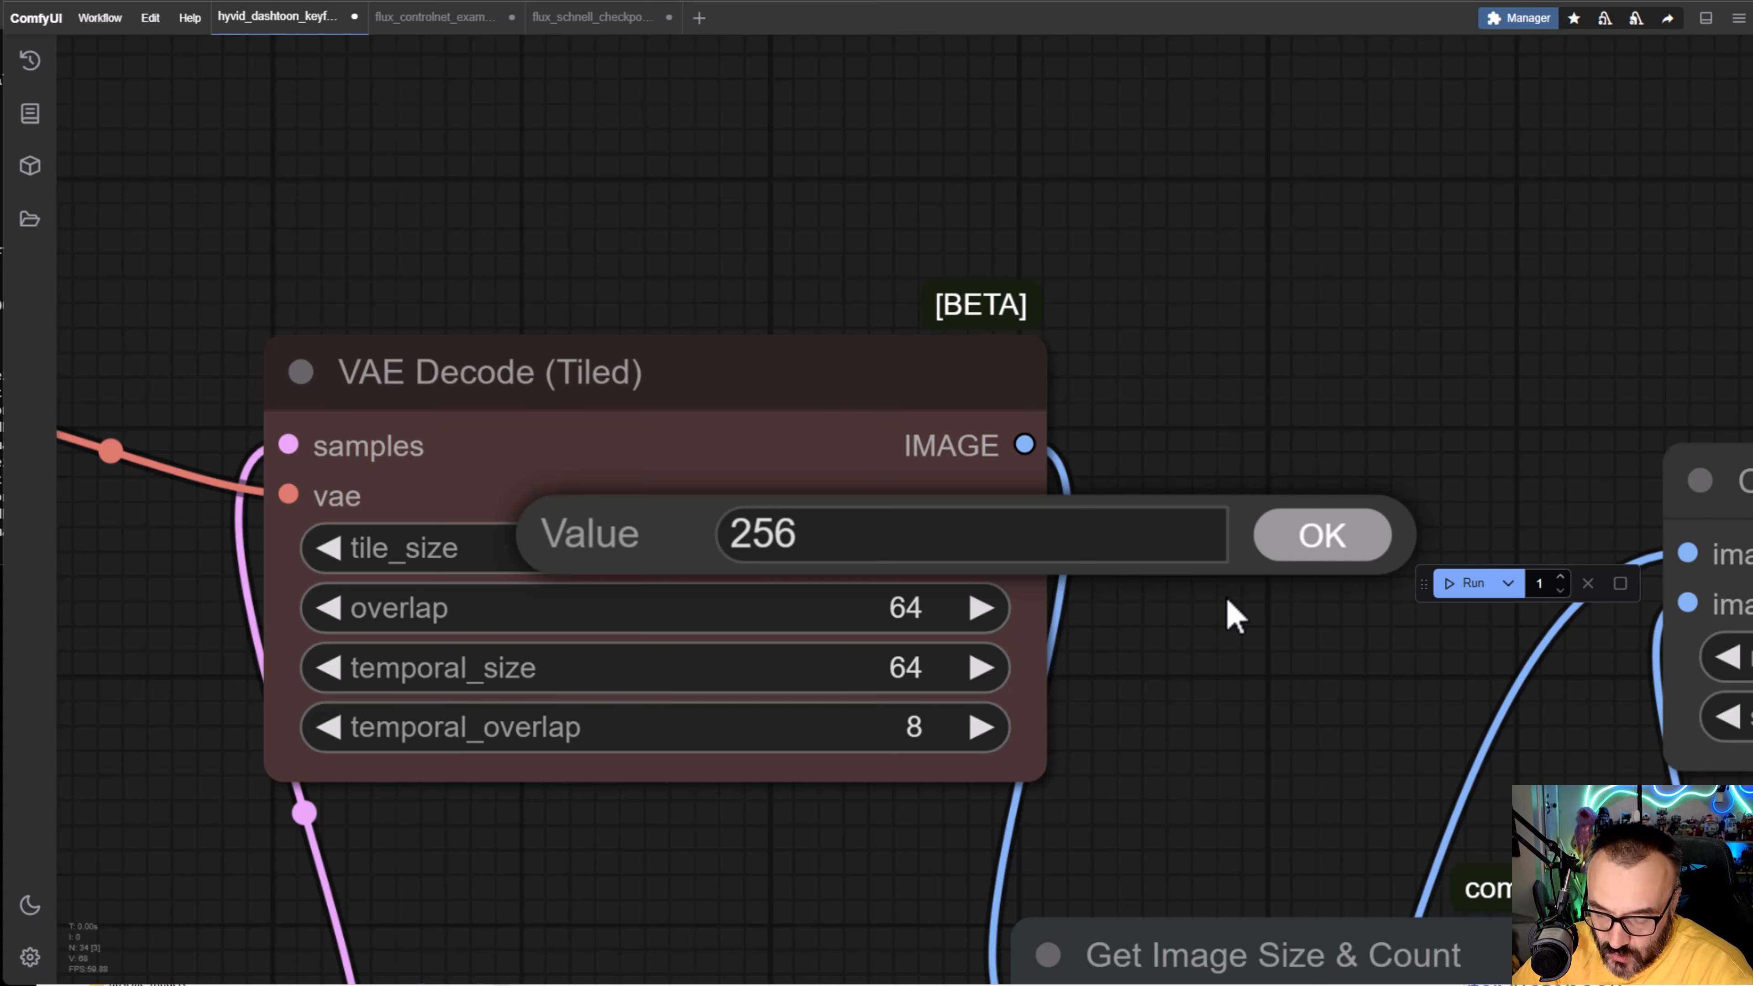
{"action": "key", "text": "Return"}
{"action": "scroll", "coordinate": [1214, 691], "scroll_direction": "down", "scroll_amount": 8}
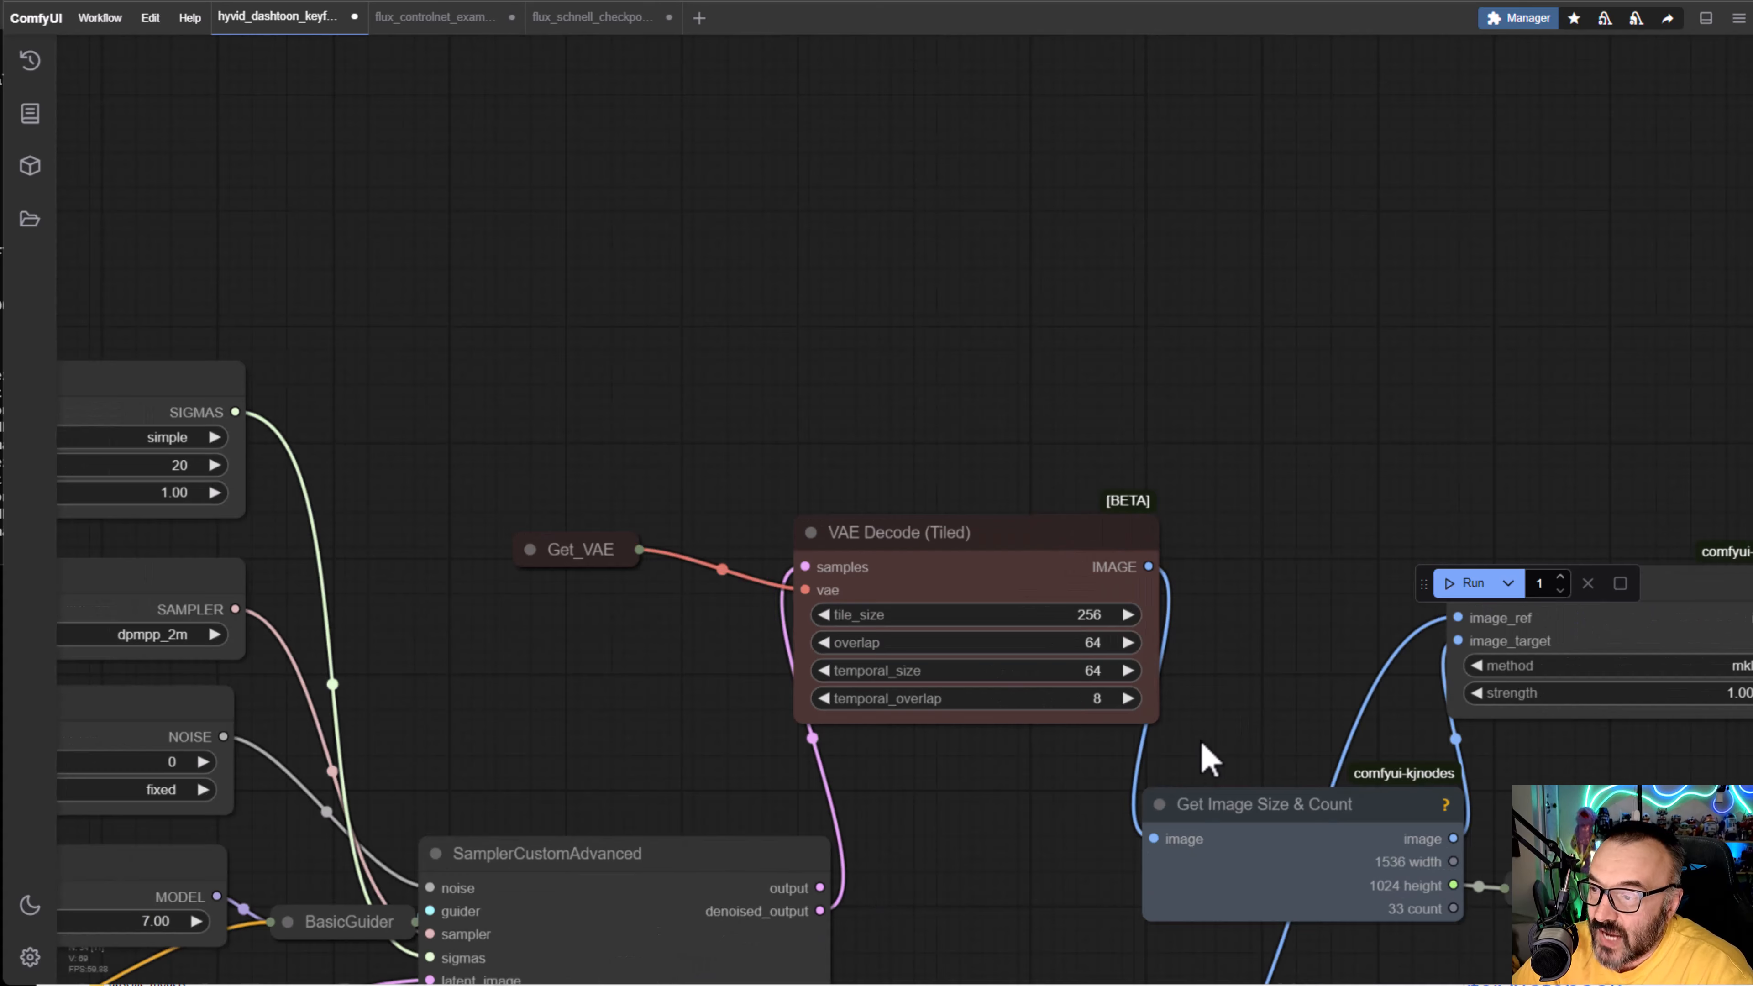
Inspect the num_frames entry and tiling values on the HunyuanVideo Encode Keyframes To Cond node
{"action": "left_click_drag", "start_coordinate": [572, 783], "coordinate": [1470, 151]}
{"action": "scroll", "coordinate": [645, 607], "scroll_direction": "up", "scroll_amount": 5}
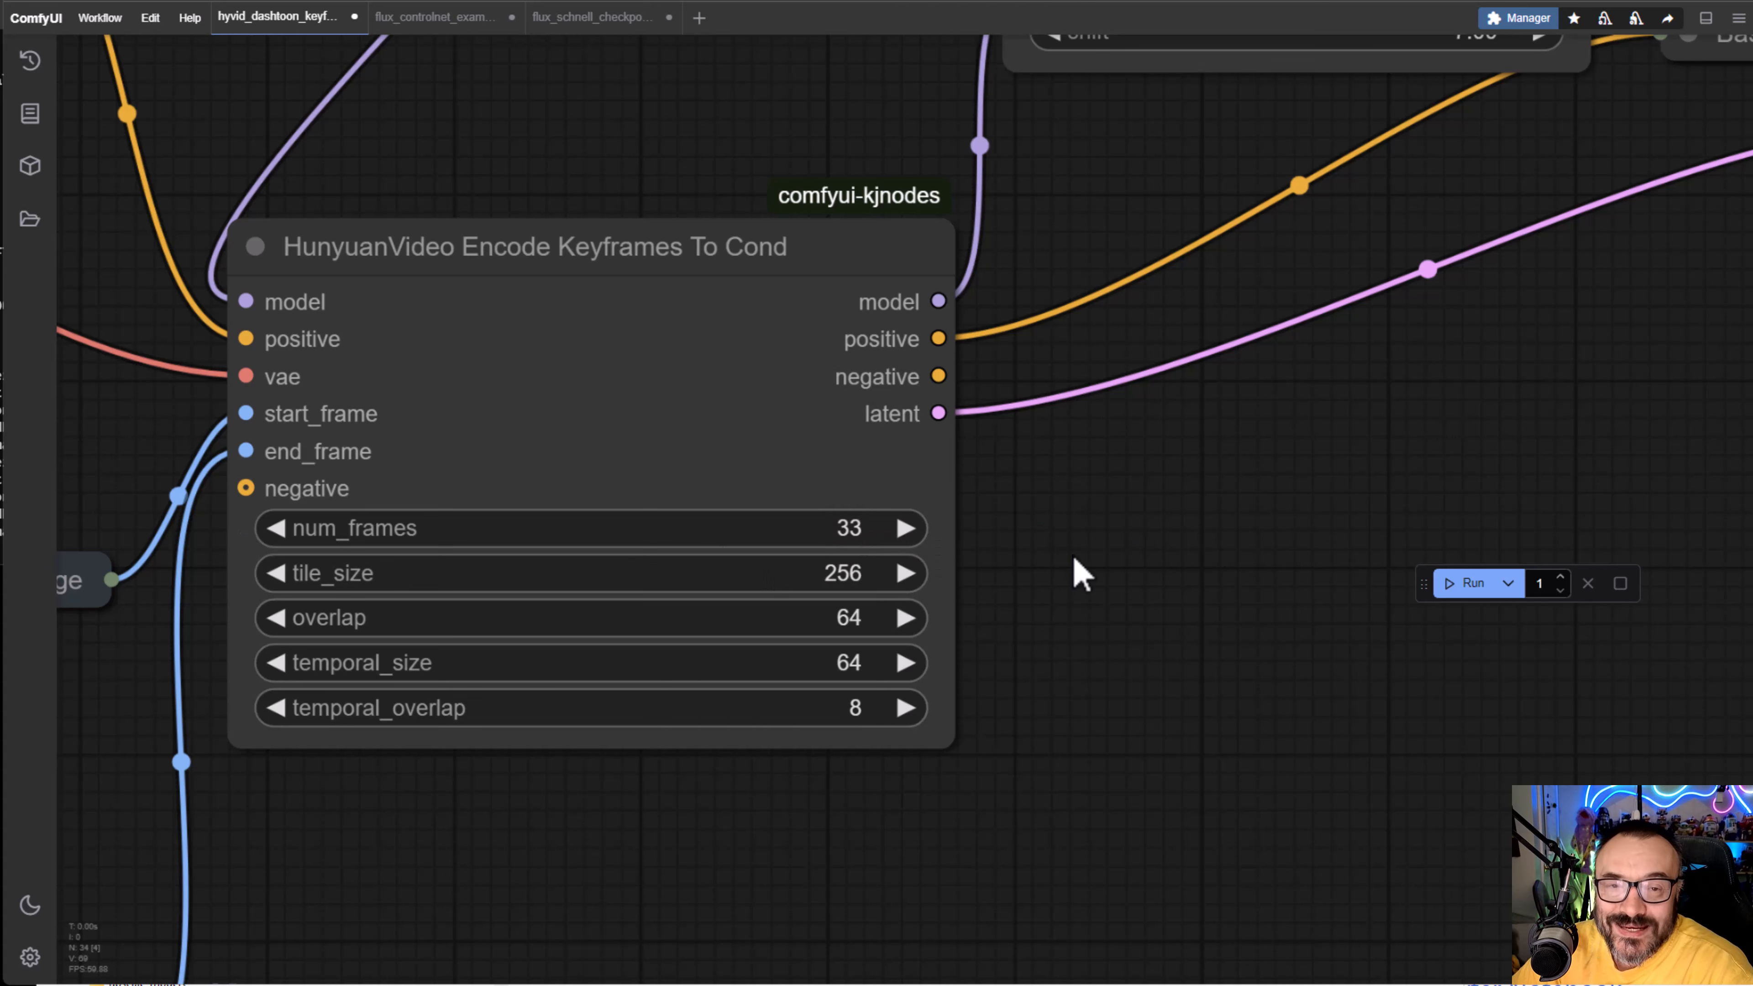
{"action": "scroll", "coordinate": [1080, 573], "scroll_direction": "down", "scroll_amount": 5}
{"action": "scroll", "coordinate": [1104, 587], "scroll_direction": "up", "scroll_amount": 6}
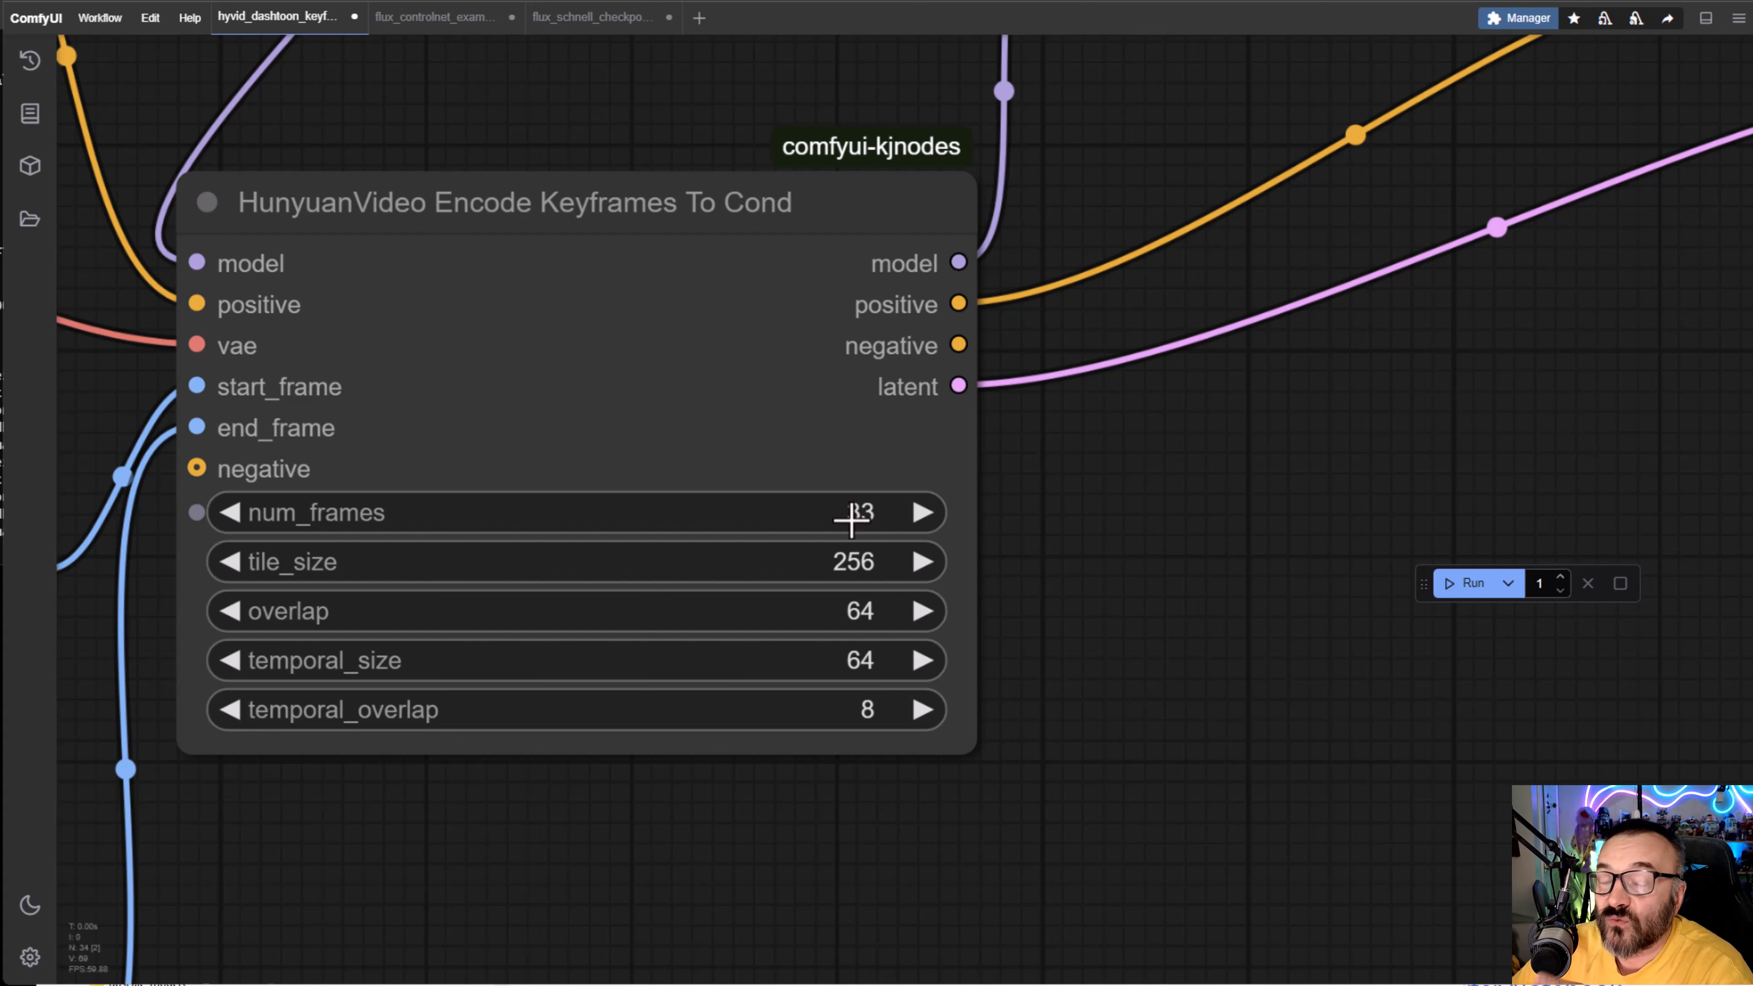
{"action": "scroll", "coordinate": [851, 522], "scroll_direction": "down", "scroll_amount": 5}
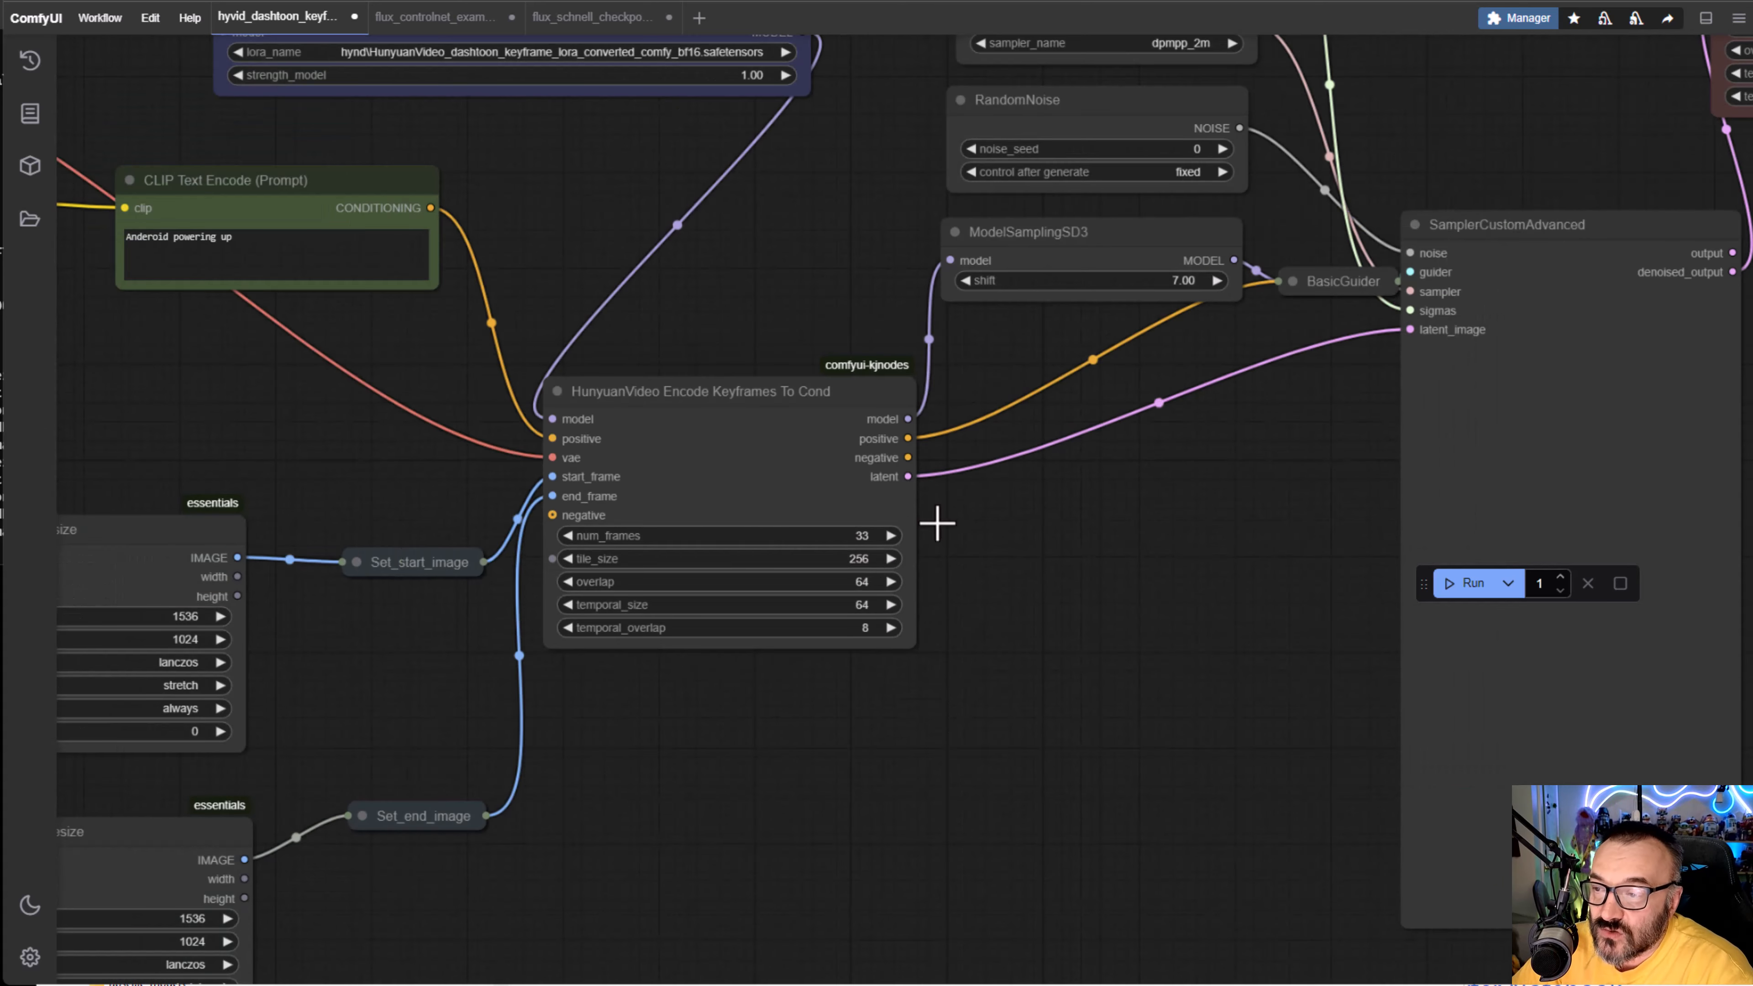
{"action": "scroll", "coordinate": [1017, 552], "scroll_direction": "down", "scroll_amount": 1}
Review the output section from VAE Decode (Tiled) through Color Match and image concatenation to Video Combine
{"action": "left_click_drag", "start_coordinate": [1162, 638], "coordinate": [272, 677]}
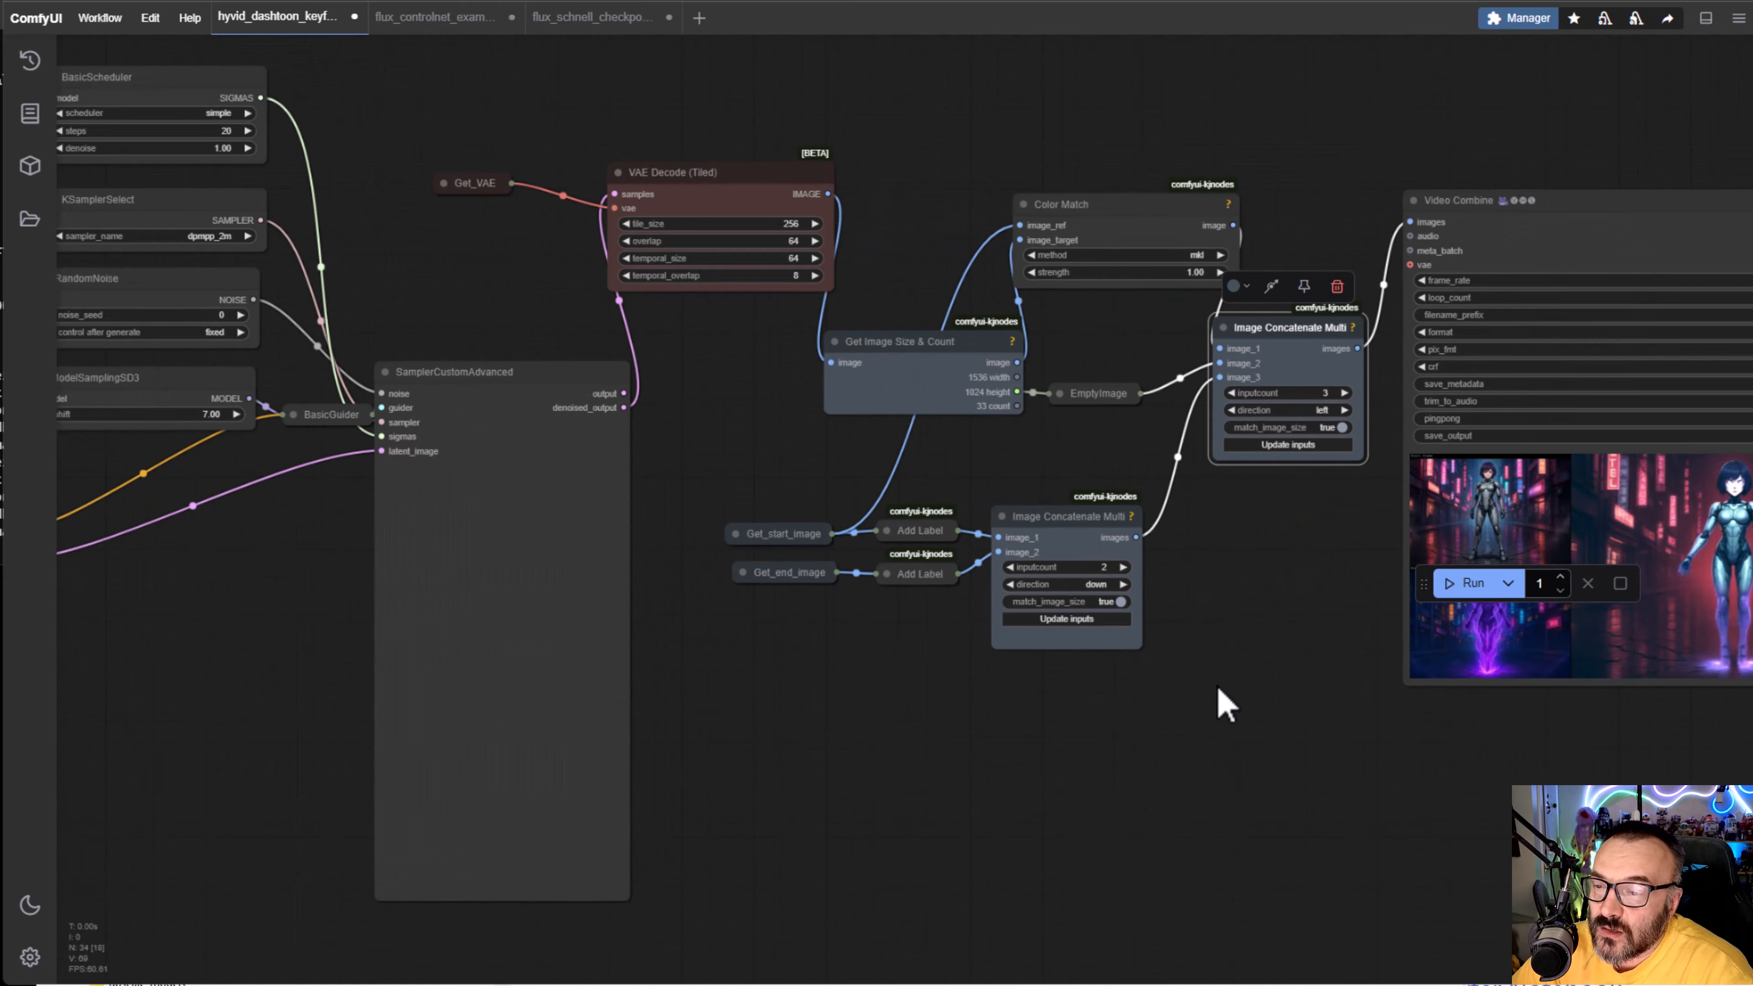
{"action": "left_click_drag", "start_coordinate": [1221, 705], "coordinate": [786, 697]}
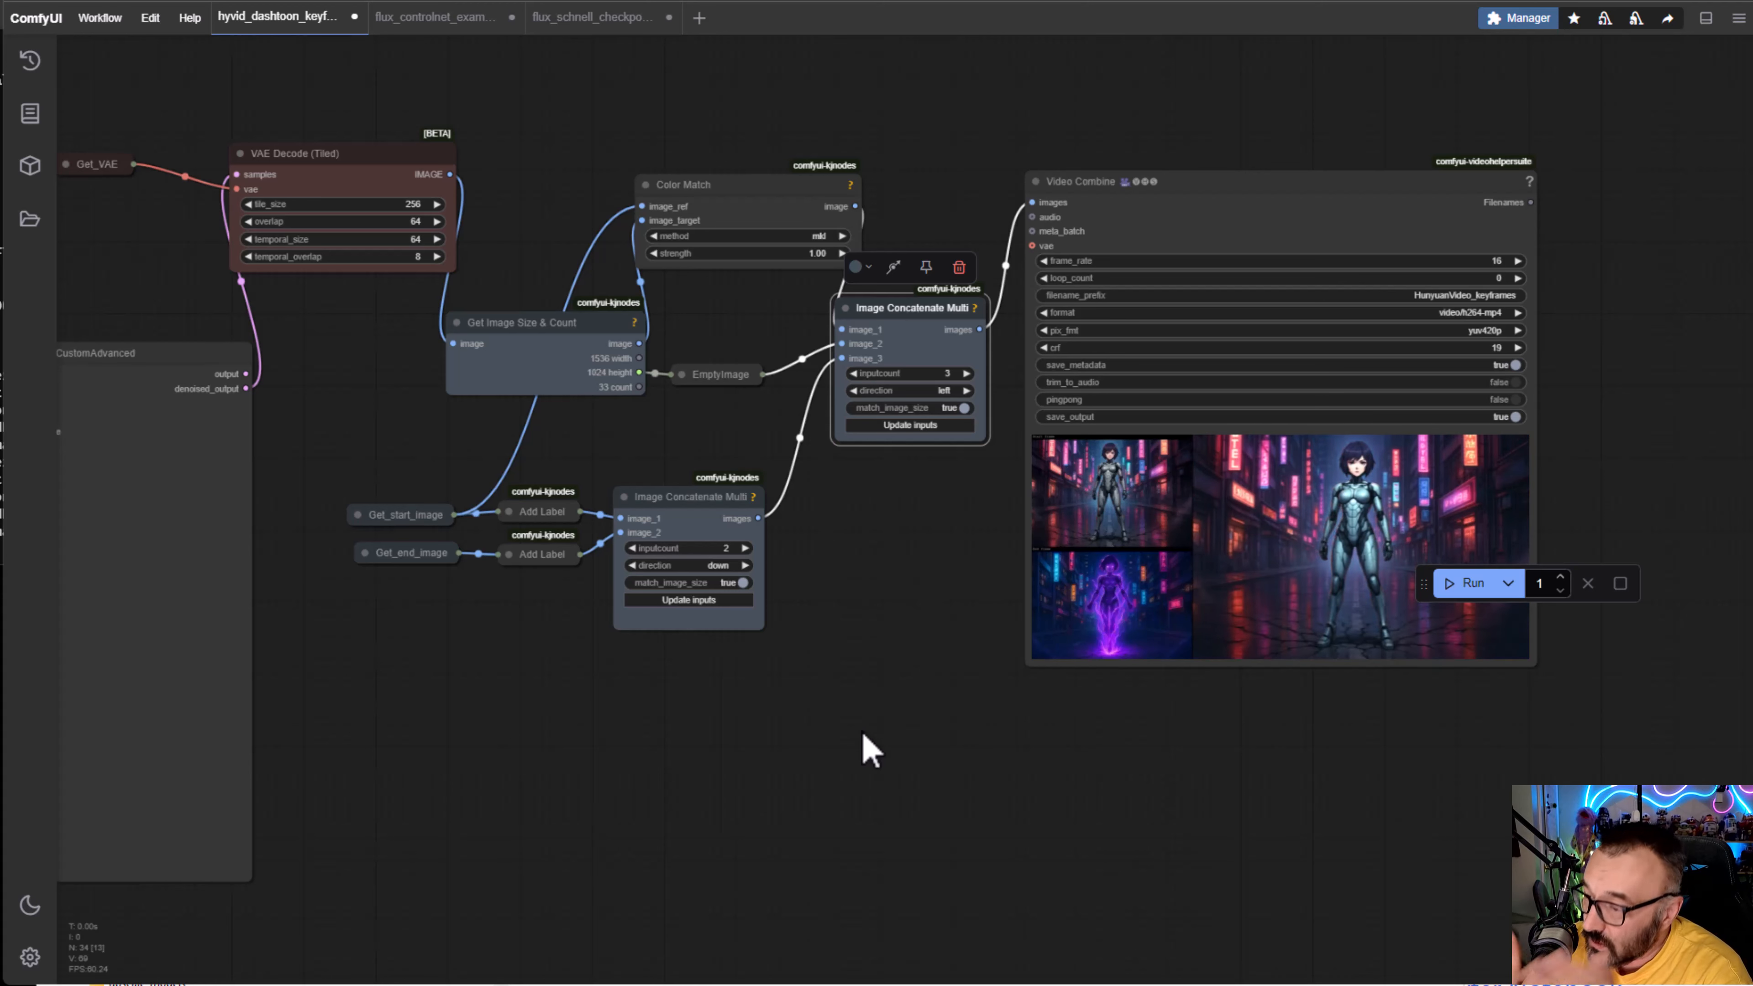
{"action": "scroll", "coordinate": [892, 734], "scroll_direction": "down", "scroll_amount": 3}
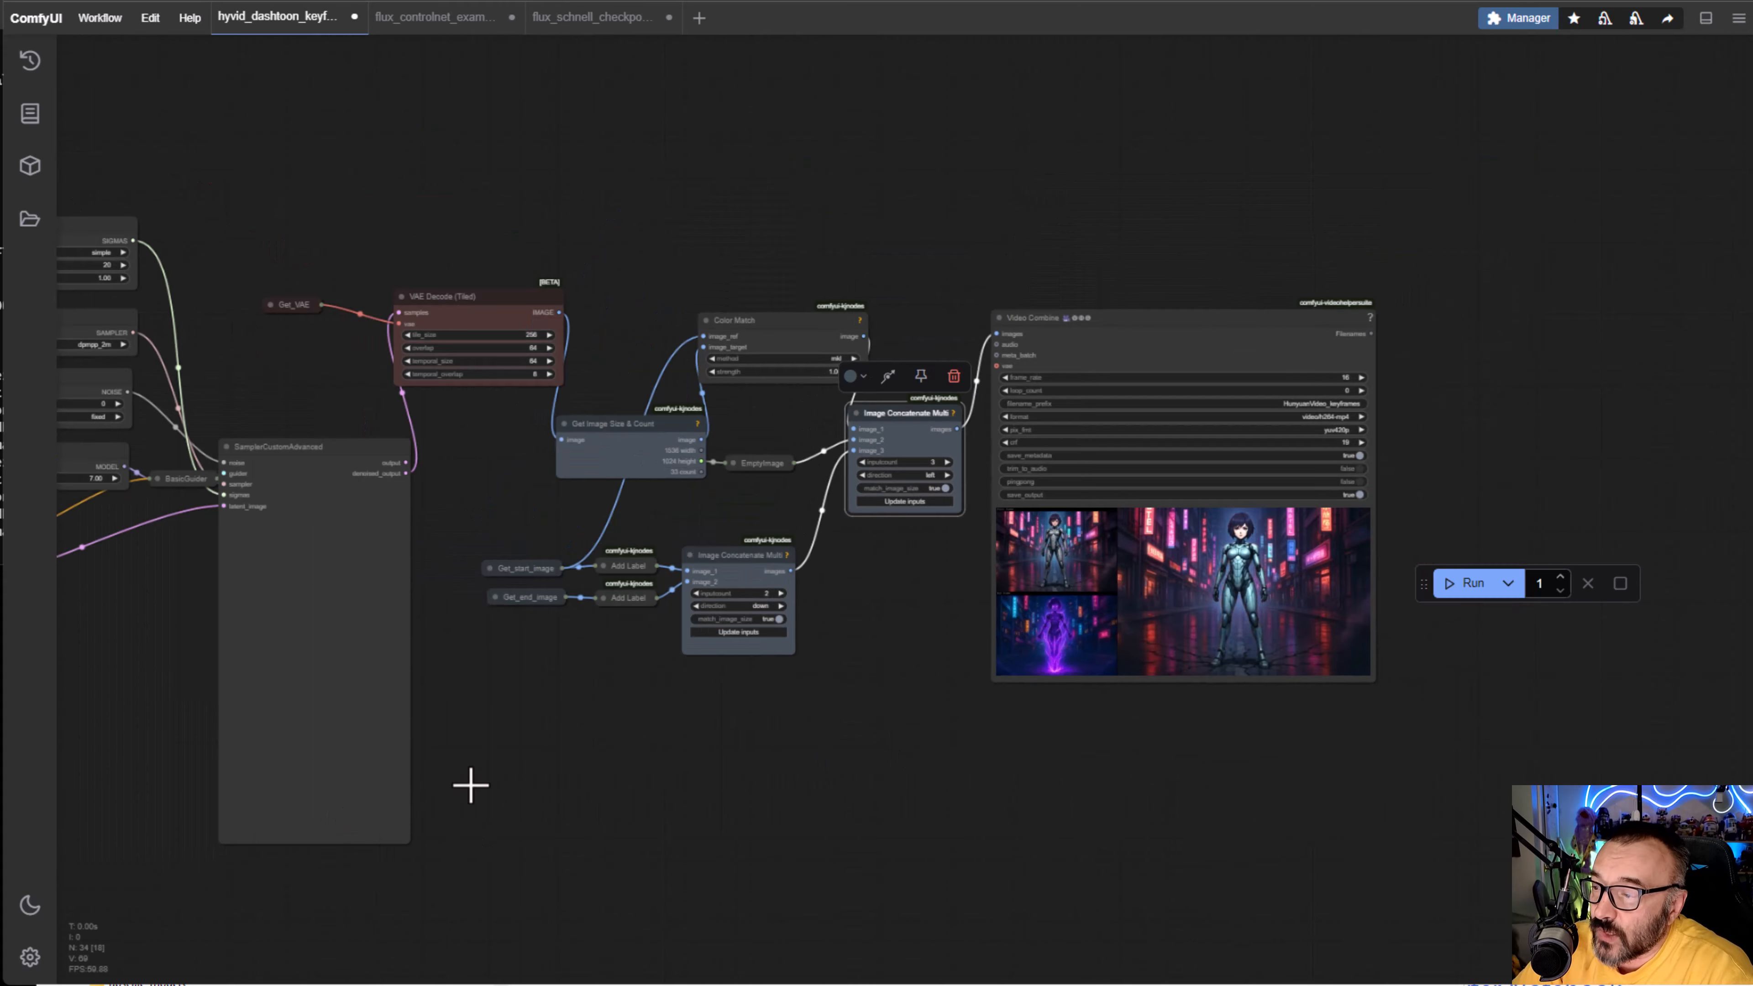
Examine the start and end image branches from Load Image and Image Resize into the keyframe encoding node
{"action": "left_click_drag", "start_coordinate": [533, 781], "coordinate": [1088, 610]}
{"action": "scroll", "coordinate": [933, 785], "scroll_direction": "down", "scroll_amount": 5}
{"action": "scroll", "coordinate": [940, 801], "scroll_direction": "down", "scroll_amount": 3}
{"action": "scroll", "coordinate": [646, 599], "scroll_direction": "up", "scroll_amount": 8}
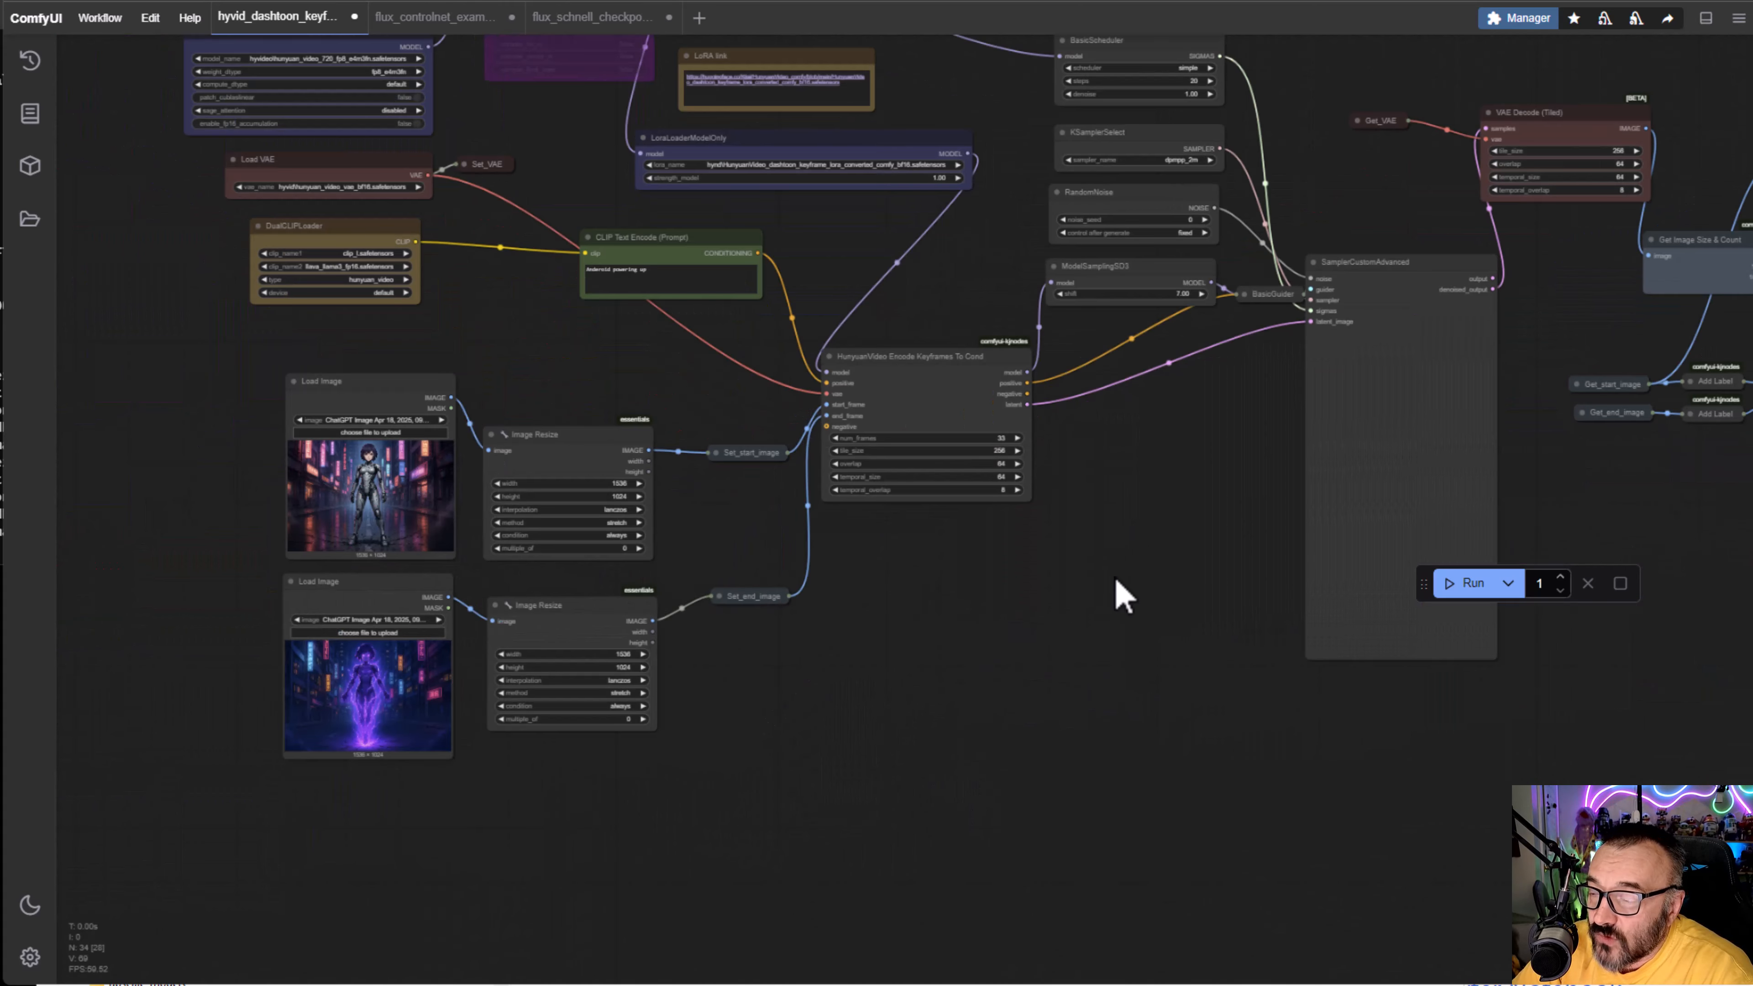
{"action": "scroll", "coordinate": [1081, 622], "scroll_direction": "up", "scroll_amount": 4}
{"action": "left_click_drag", "start_coordinate": [876, 632], "coordinate": [1237, 711]}
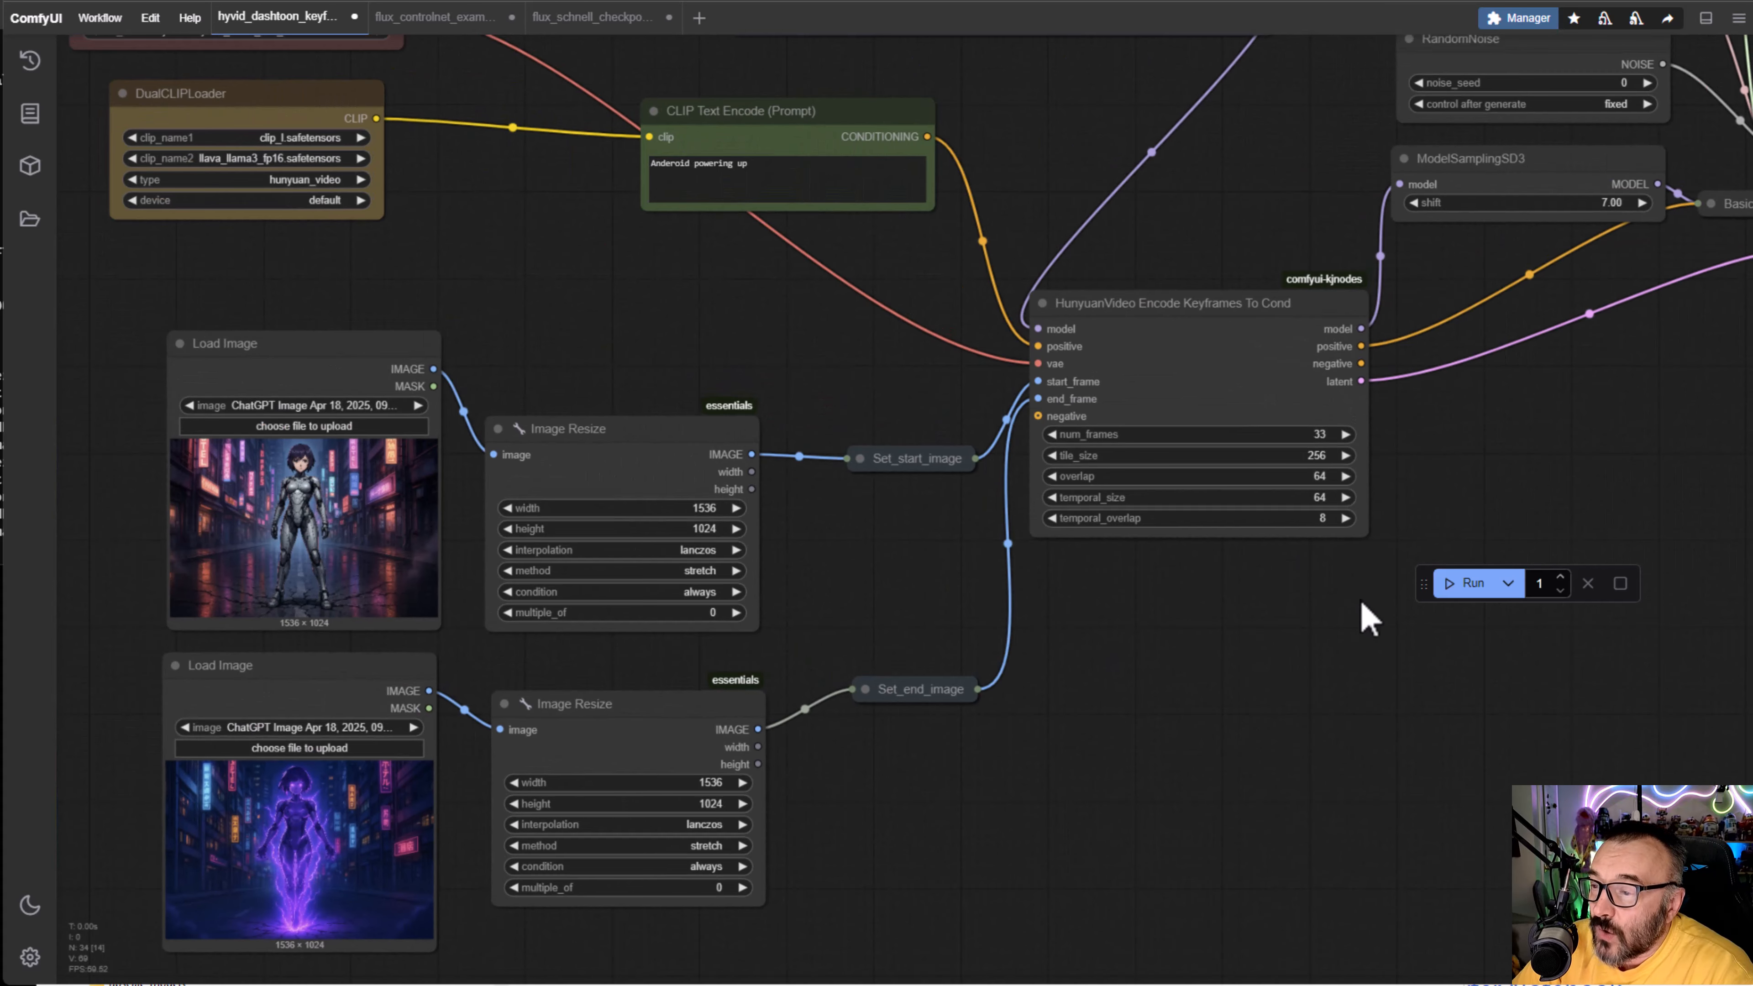
Trace the workflow from keyframe encoding through SamplerCustomAdvanced and tiled decoding to the video output, and return to the encoding section
{"action": "left_click_drag", "start_coordinate": [1369, 615], "coordinate": [923, 821]}
{"action": "left_click_drag", "start_coordinate": [1041, 618], "coordinate": [450, 759]}
{"action": "left_click_drag", "start_coordinate": [1182, 866], "coordinate": [577, 764]}
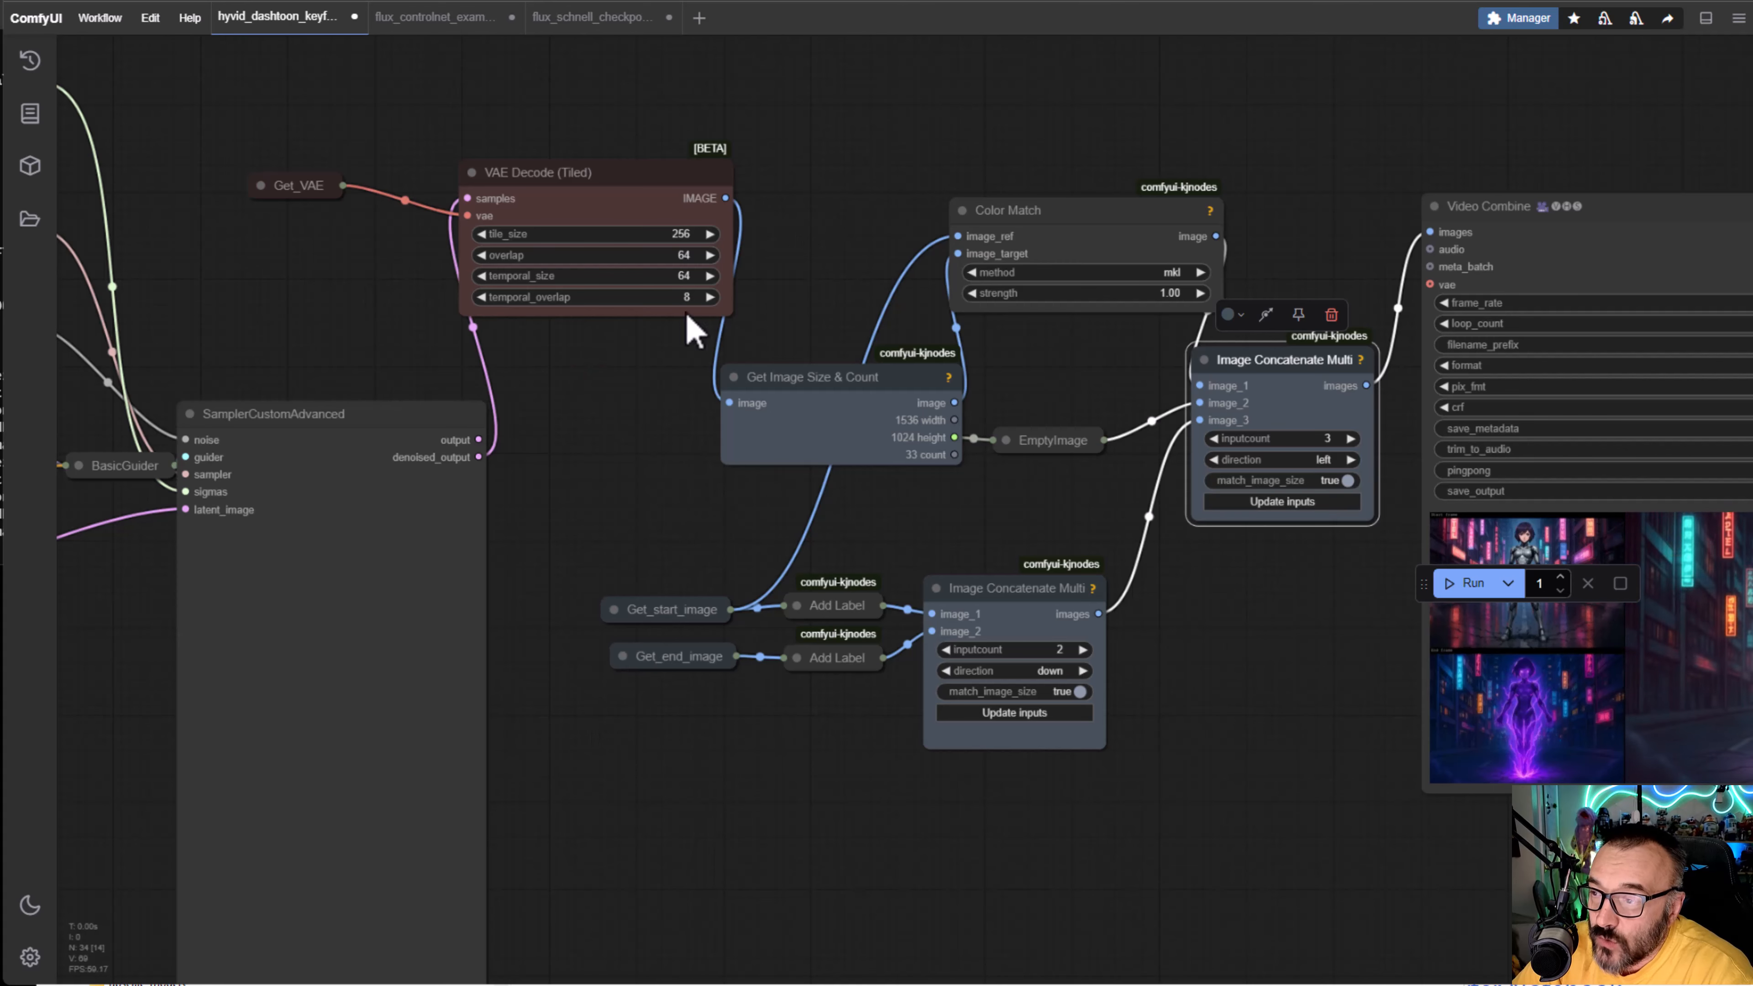
{"action": "left_click_drag", "start_coordinate": [1276, 699], "coordinate": [1193, 622]}
{"action": "left_click_drag", "start_coordinate": [544, 792], "coordinate": [1205, 743]}
{"action": "scroll", "coordinate": [1209, 622], "scroll_direction": "down", "scroll_amount": 7}
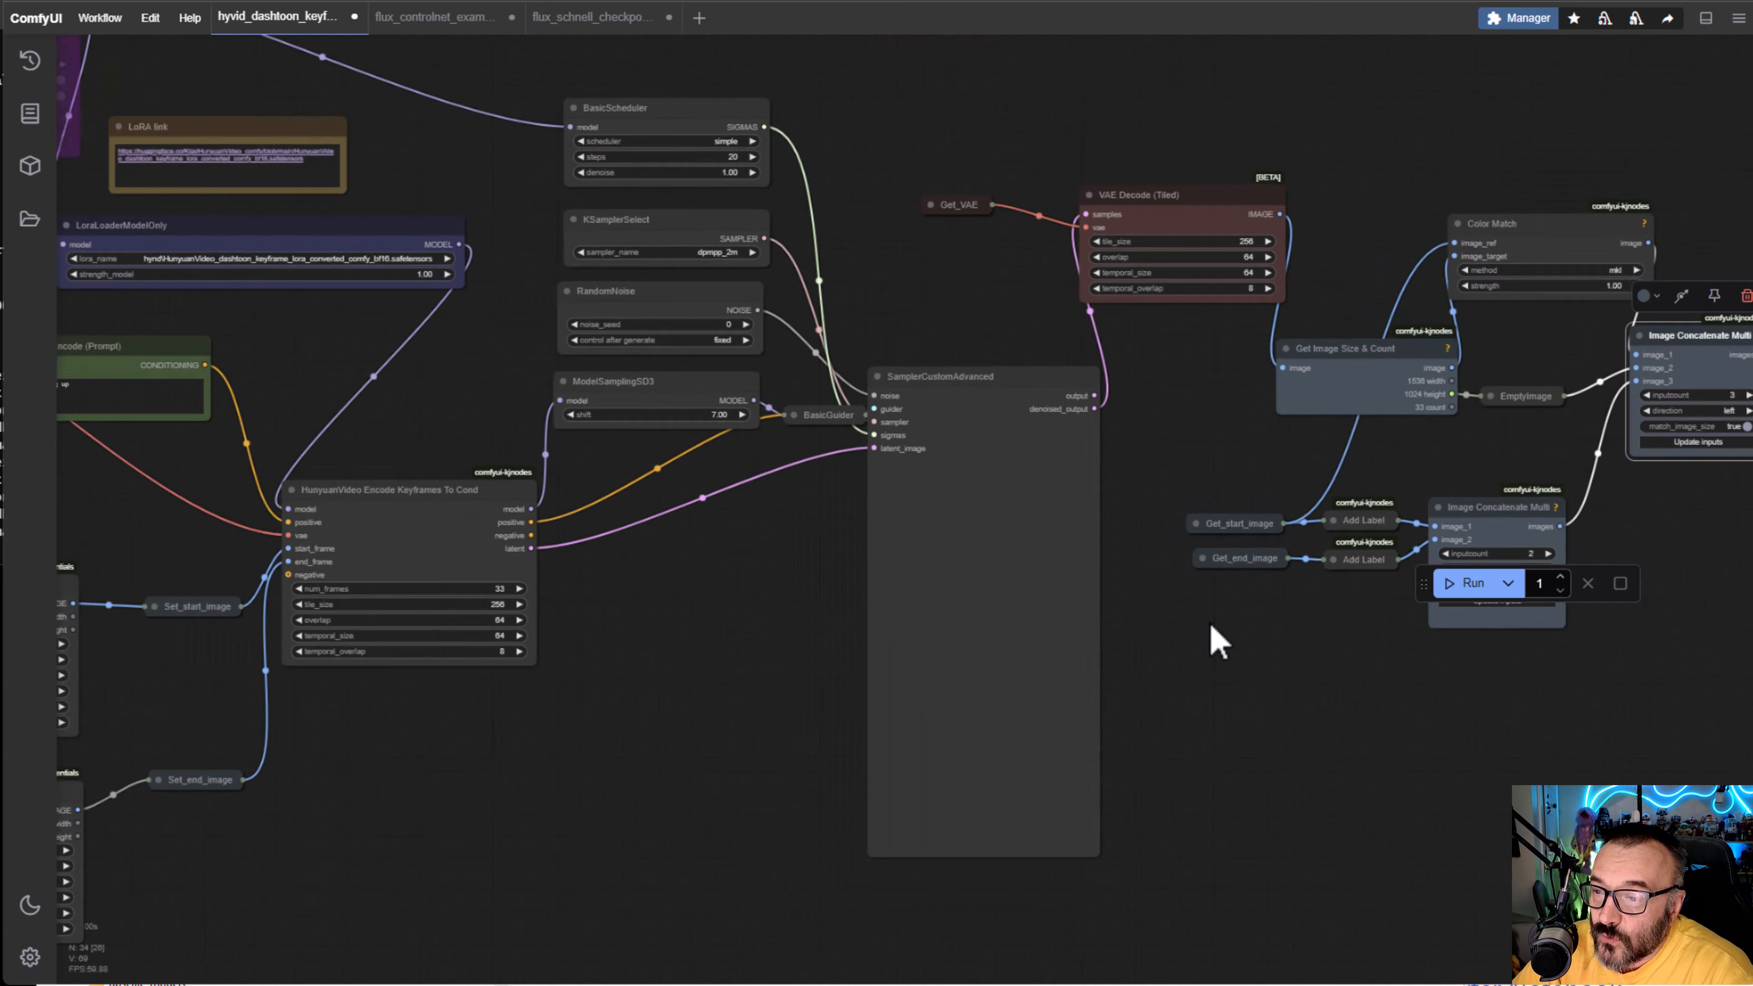
{"action": "left_click_drag", "start_coordinate": [795, 756], "coordinate": [772, 700]}
{"action": "scroll", "coordinate": [771, 701], "scroll_direction": "up", "scroll_amount": 4}
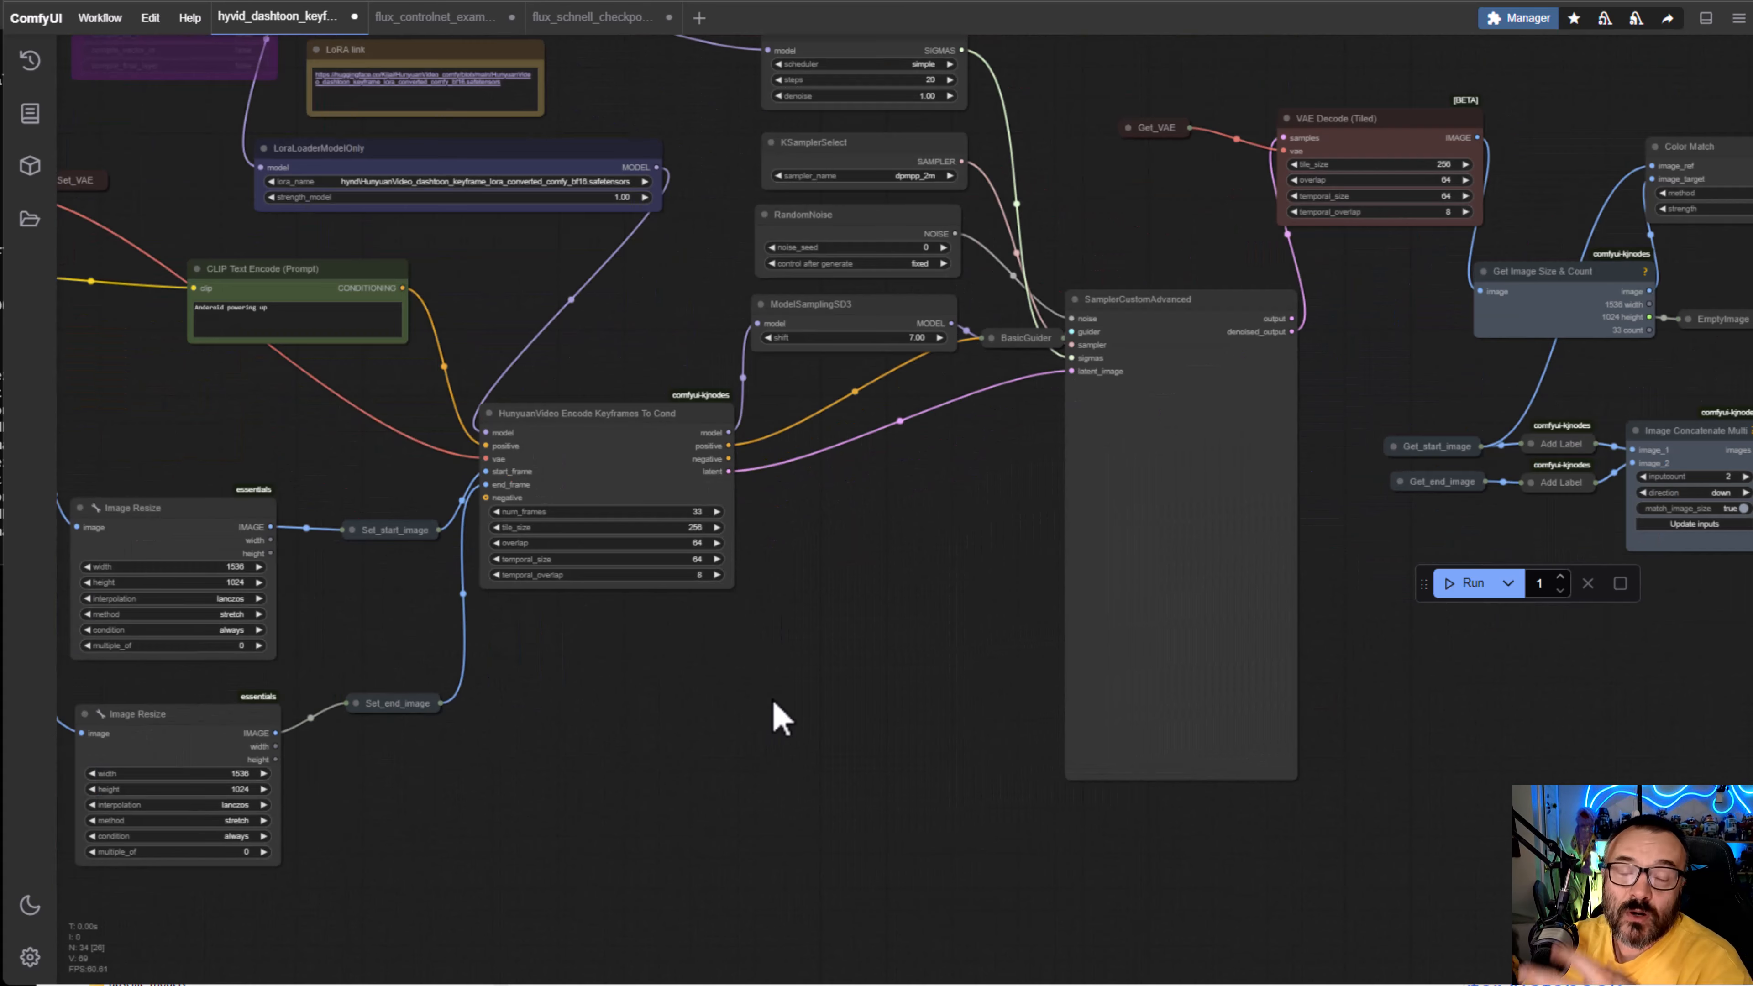